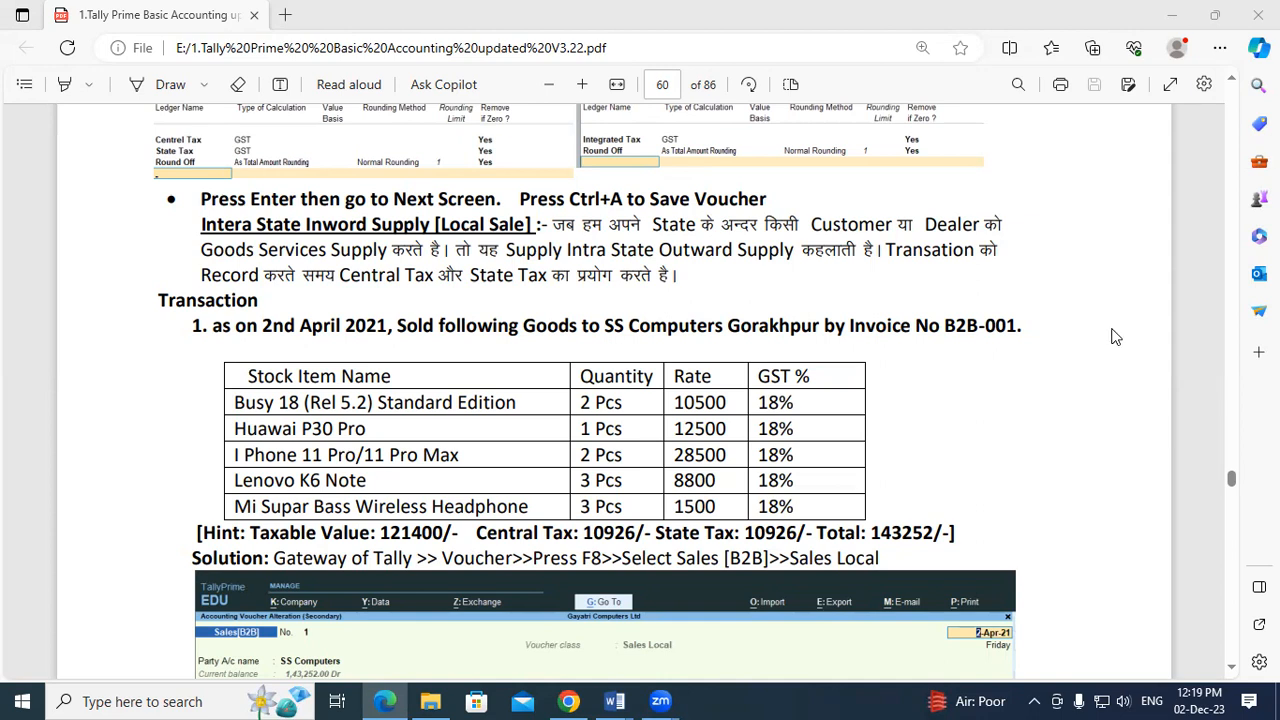
# Review the Intera State Inword Supply [Local Sale] heading and its note about recording transactions with Central Tax and State Tax.
pyautogui.moveTo(195, 222); pyautogui.dragTo(446, 226)
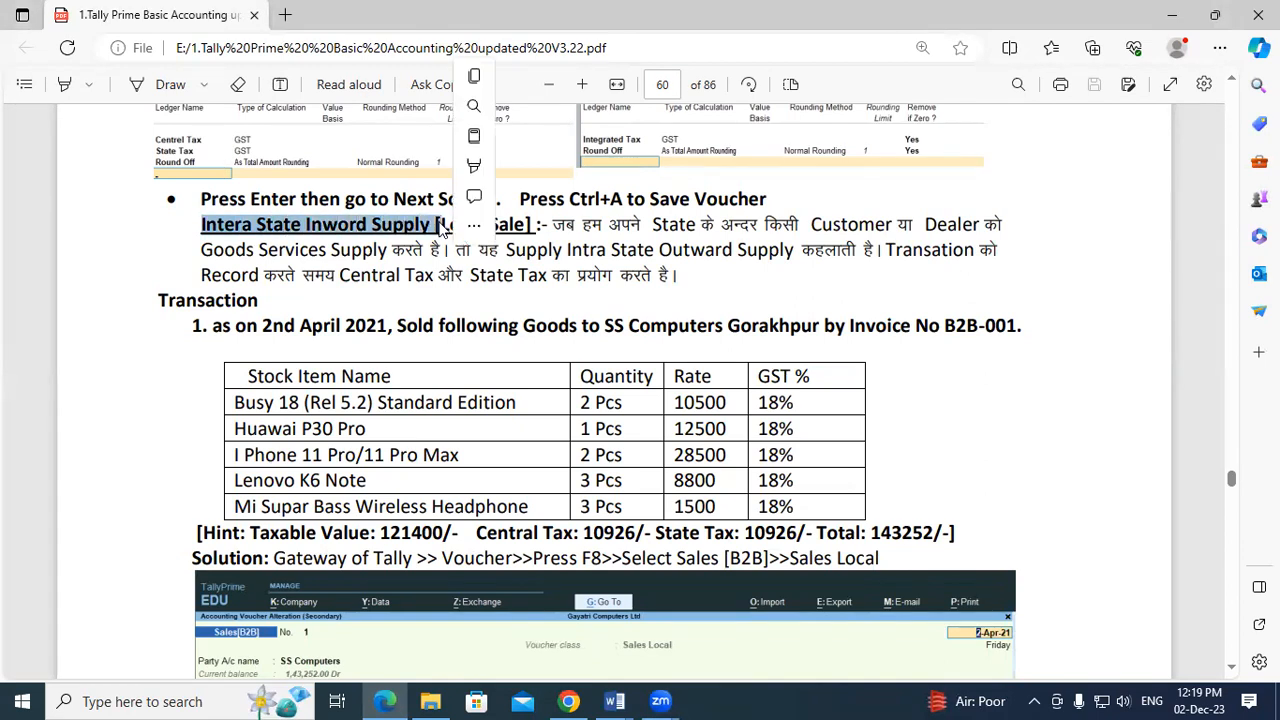
pyautogui.click(408, 232)
pyautogui.moveTo(308, 223); pyautogui.dragTo(357, 222)
pyautogui.click(357, 219)
pyautogui.moveTo(200, 224); pyautogui.dragTo(527, 226)
pyautogui.click(416, 224)
pyautogui.click(527, 226)
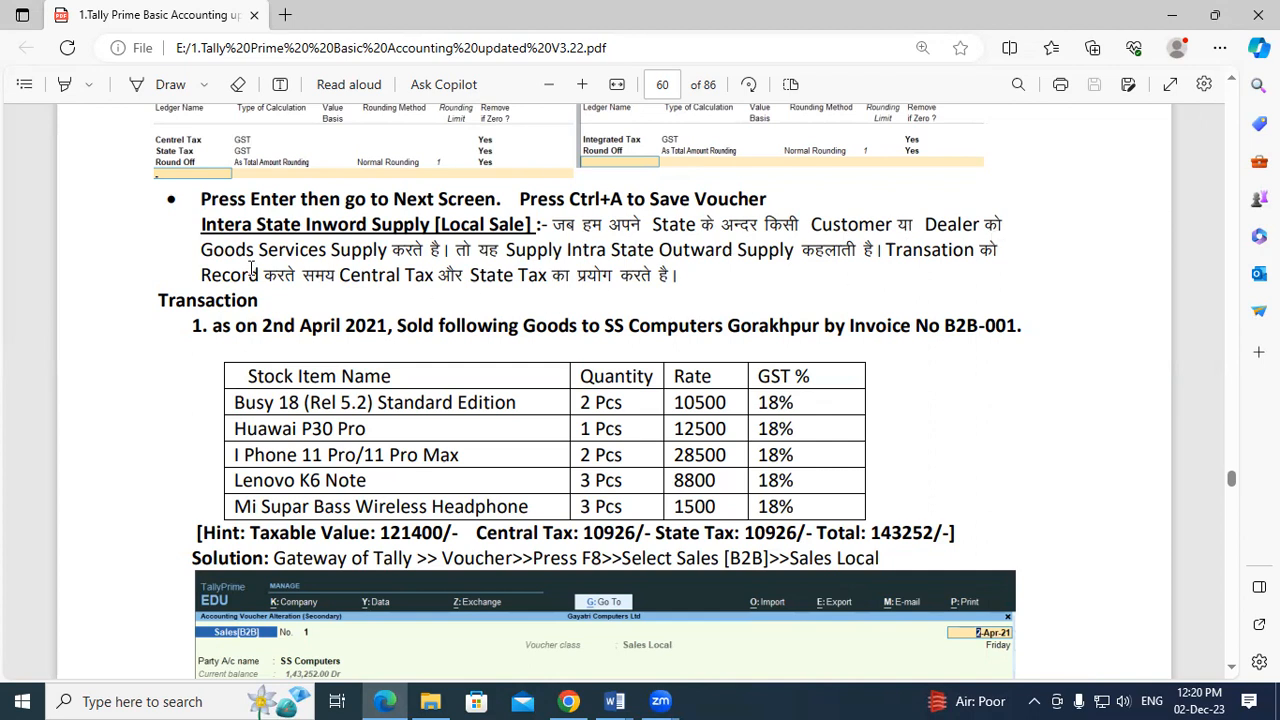
pyautogui.moveTo(353, 273); pyautogui.dragTo(676, 272)
pyautogui.click(436, 277)
pyautogui.click(667, 268)
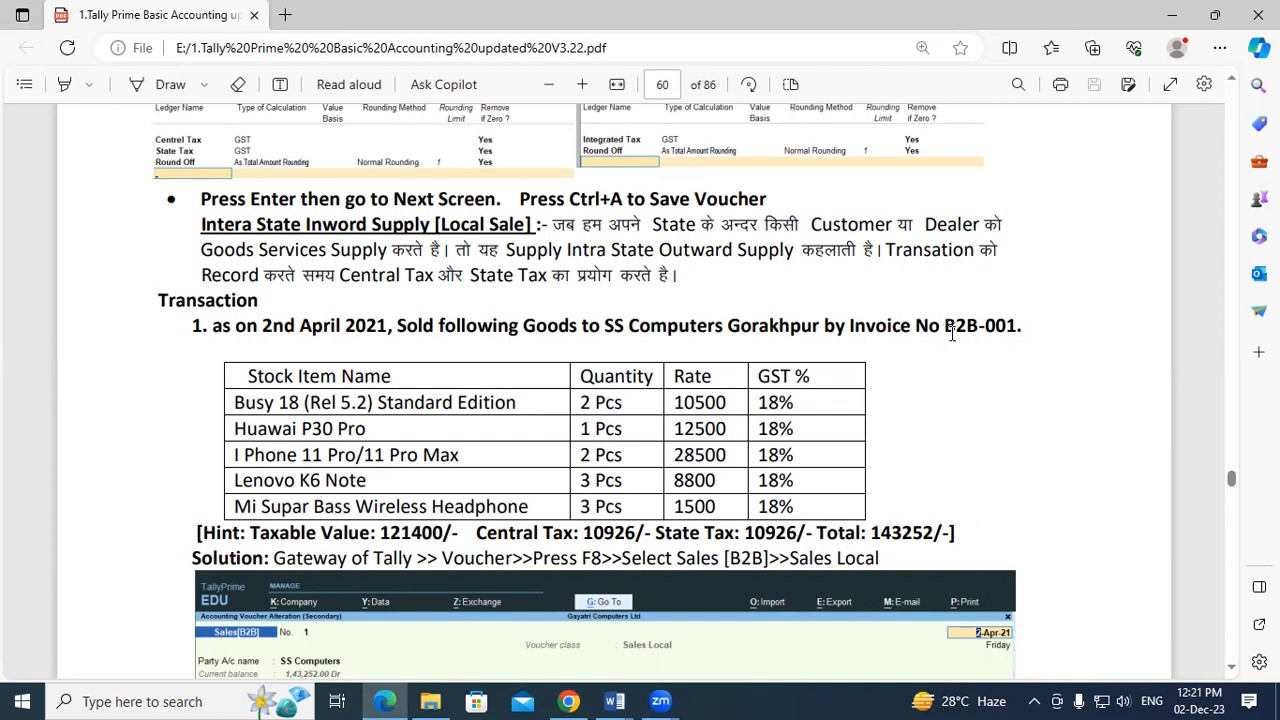
# Examine the invoice number of transaction 1 and the quantities and rates in its stock item table.
pyautogui.moveTo(946, 326); pyautogui.dragTo(1017, 326)
pyautogui.click(1017, 326)
pyautogui.moveTo(929, 326); pyautogui.dragTo(1030, 328)
pyautogui.click(1030, 327)
pyautogui.moveTo(581, 373); pyautogui.dragTo(612, 401)
pyautogui.click(648, 385)
pyautogui.click(584, 430)
# Launch TallyPrime from the desktop and continue in Educational Mode.
pyautogui.press('super+d')
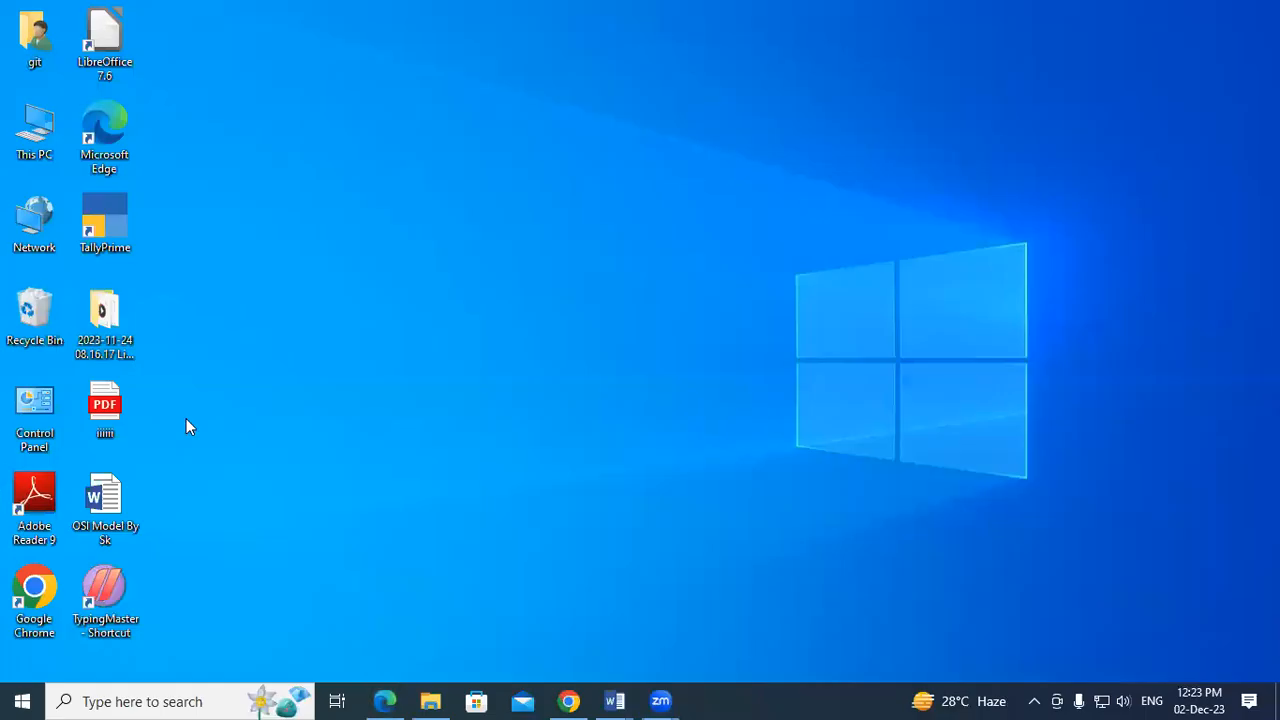
pyautogui.rightClick(111, 197)
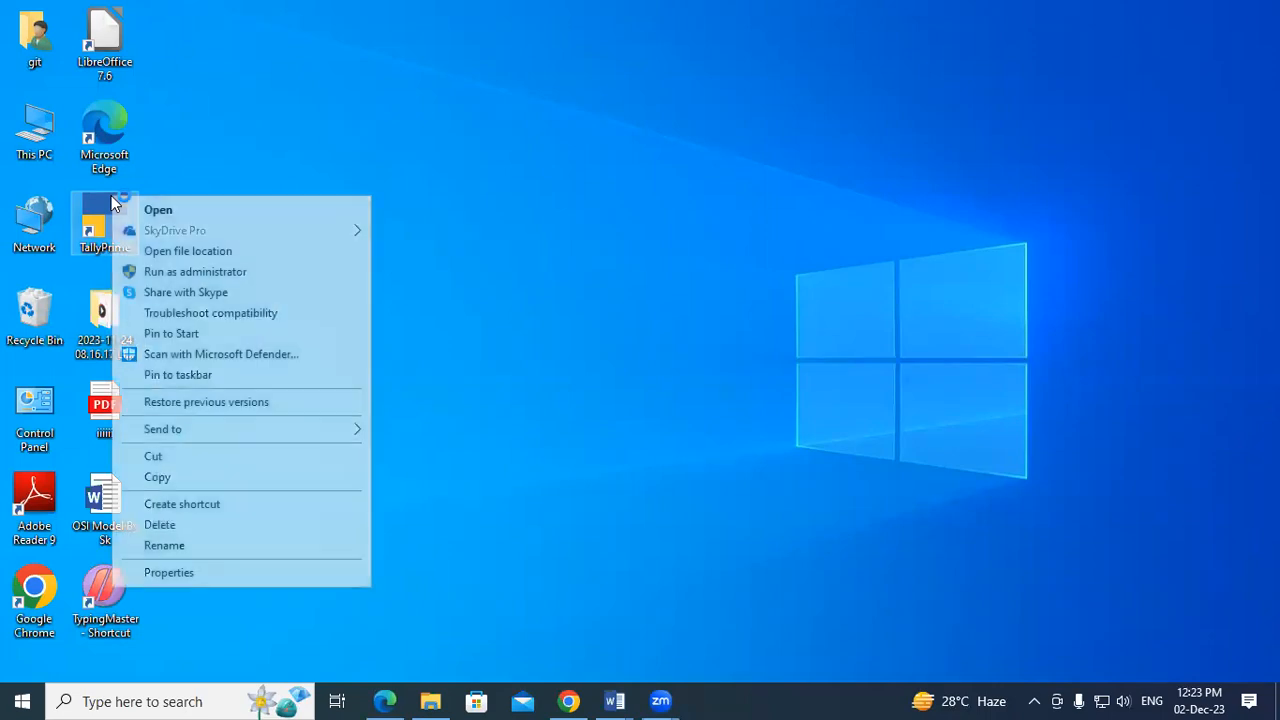
pyautogui.click(164, 213)
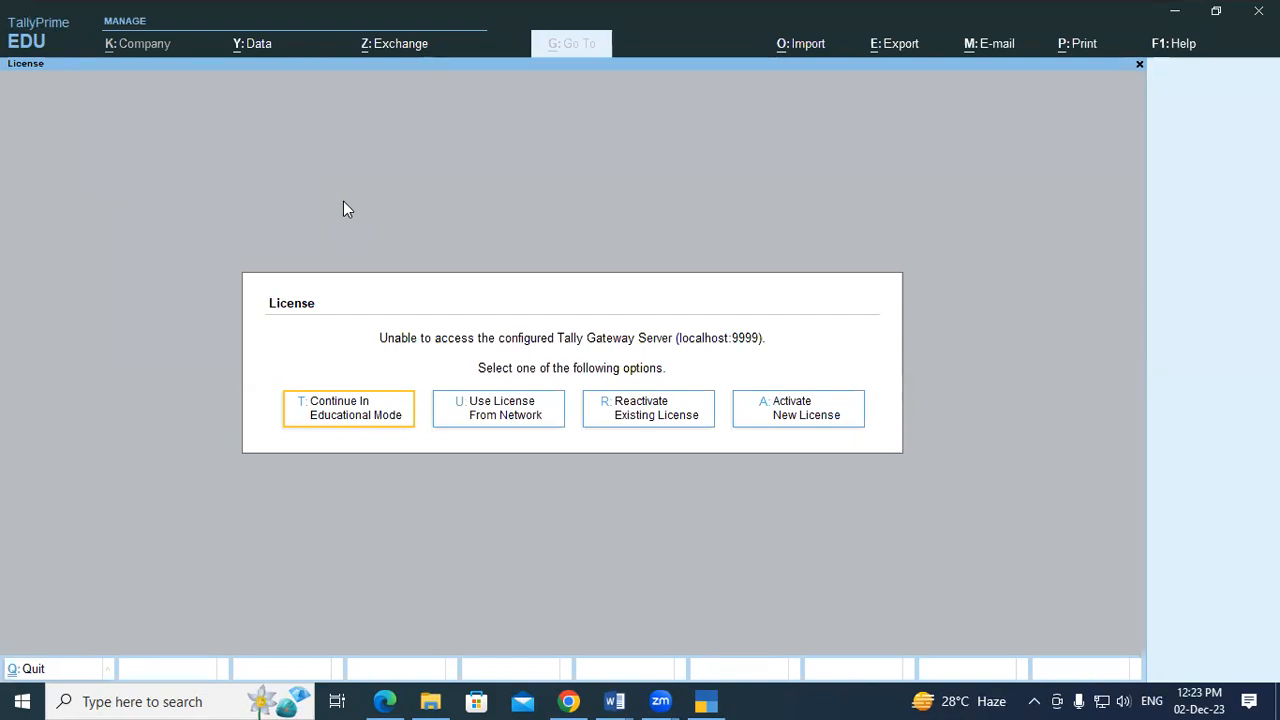
pyautogui.press('Return')
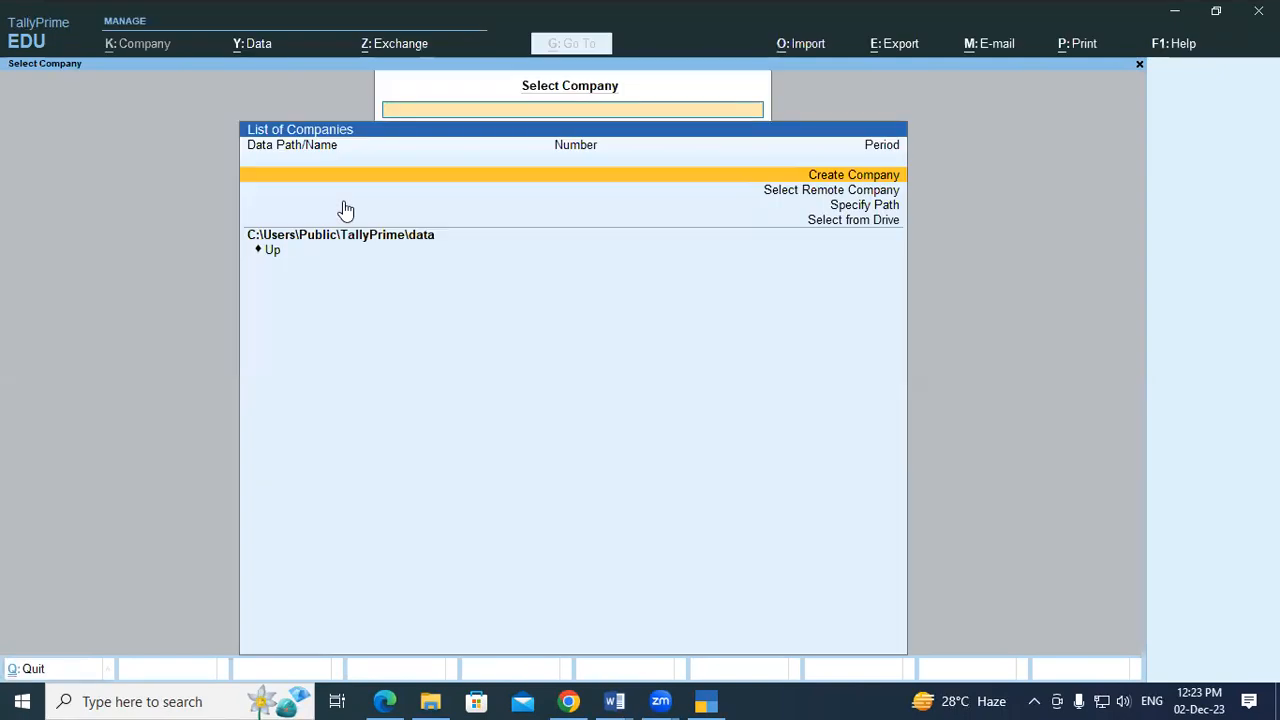
# Load the company Gayatri Computer Pvt.Ltd from the 11AM Tally folder on drive D.
pyautogui.press('Down')
pyautogui.press('Down')
pyautogui.press('Down')
pyautogui.press('Return')
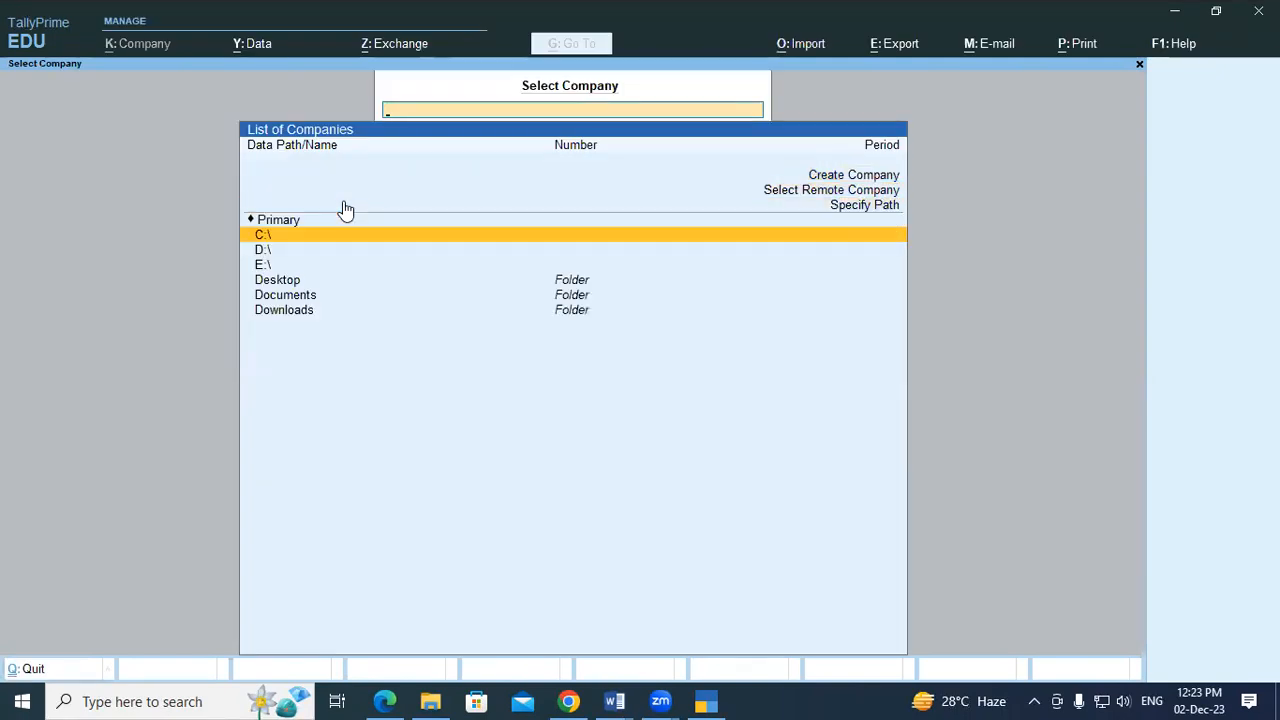
pyautogui.press('Down')
pyautogui.press('Return')
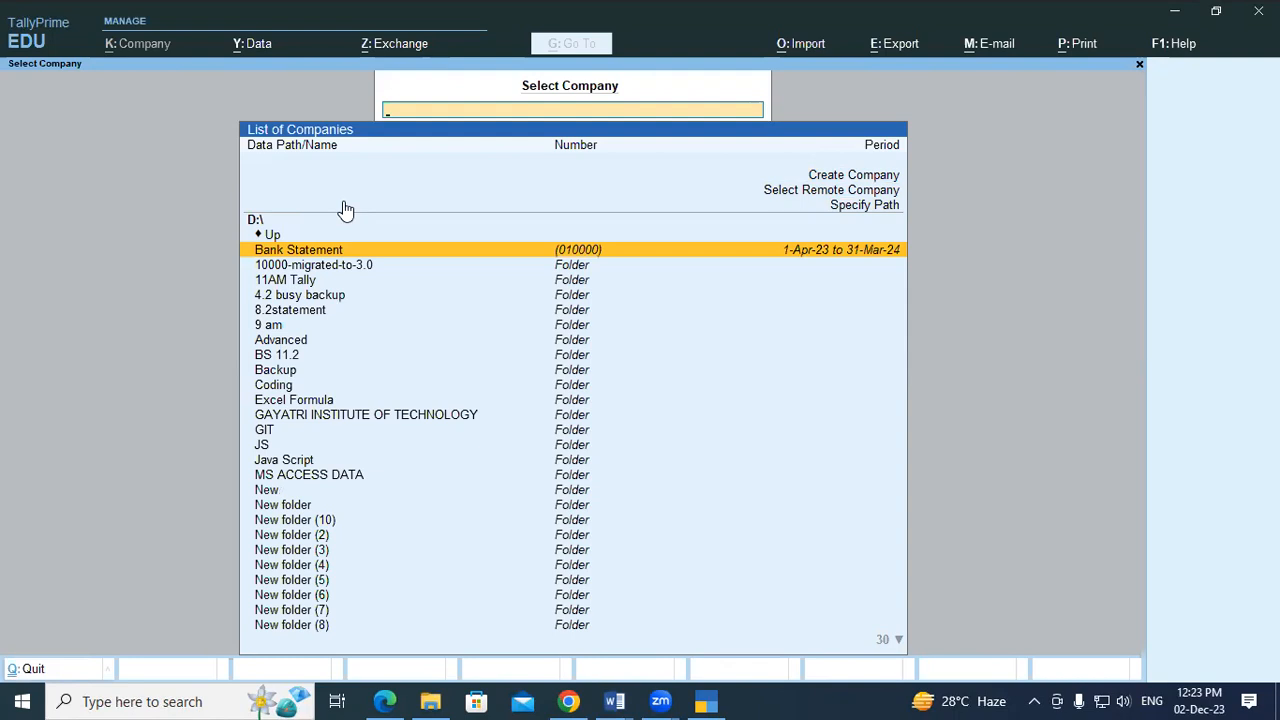
pyautogui.write('11')
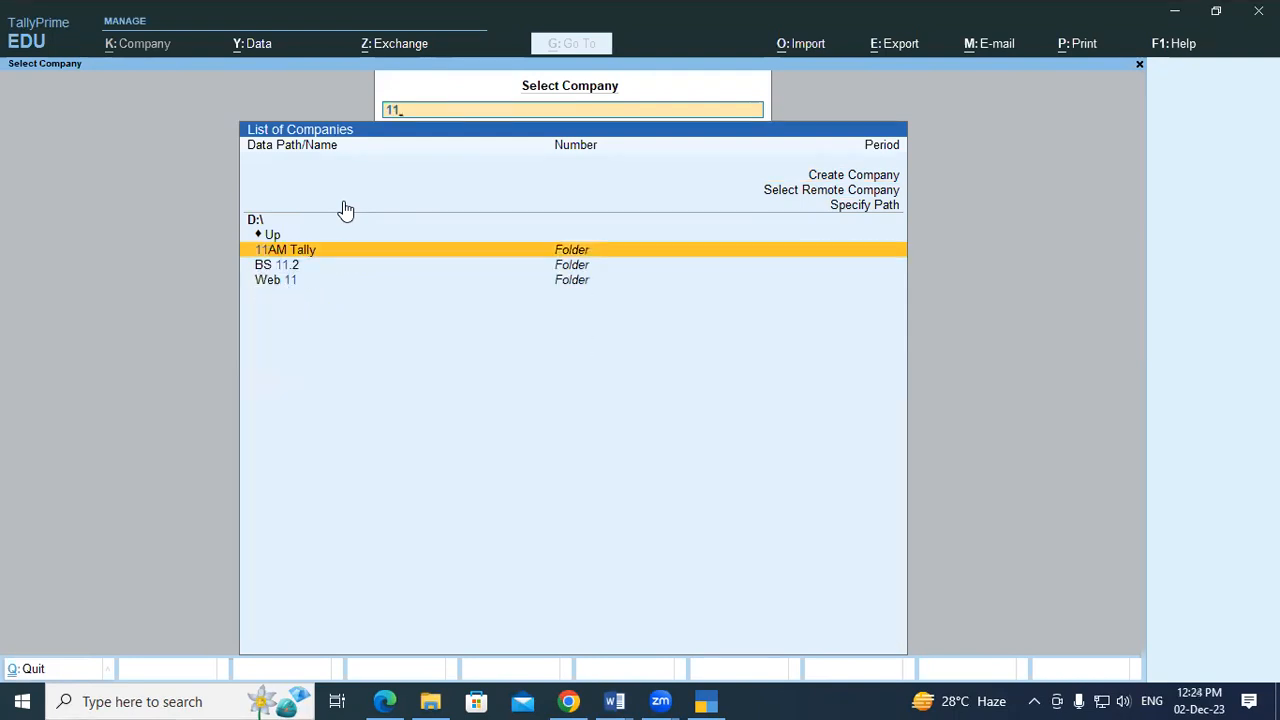
pyautogui.press('Return')
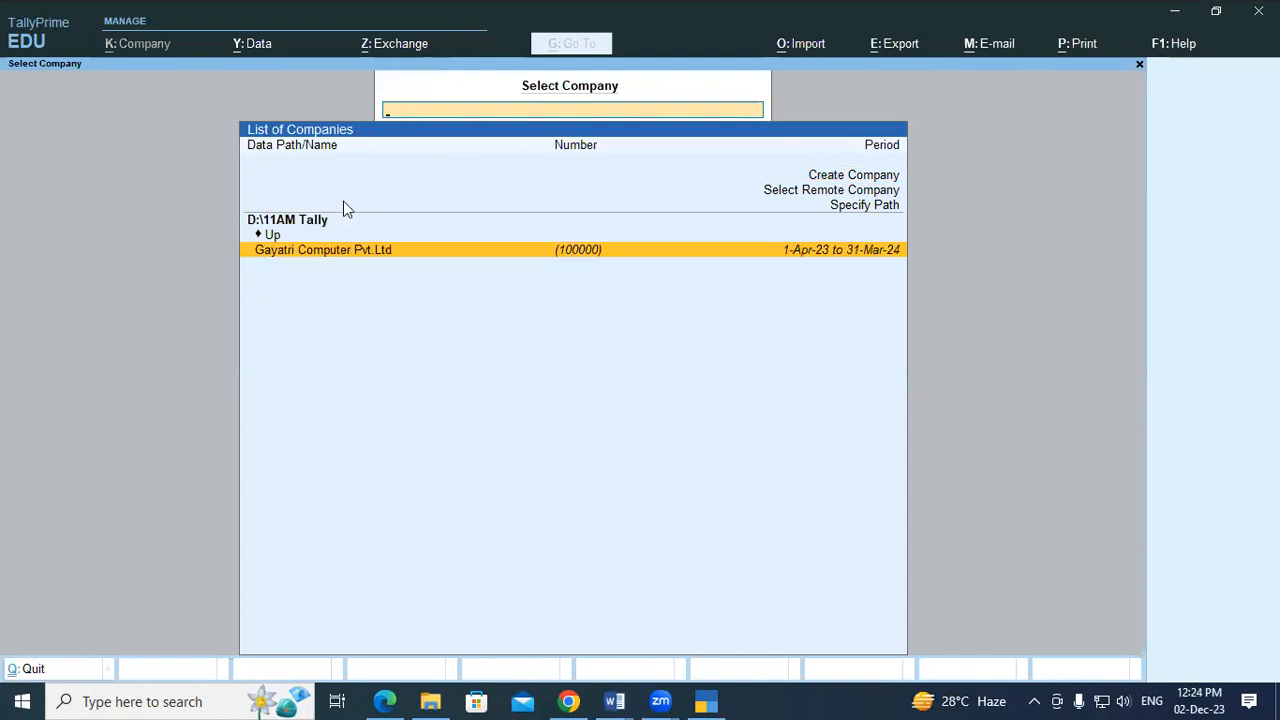
pyautogui.press('Return')
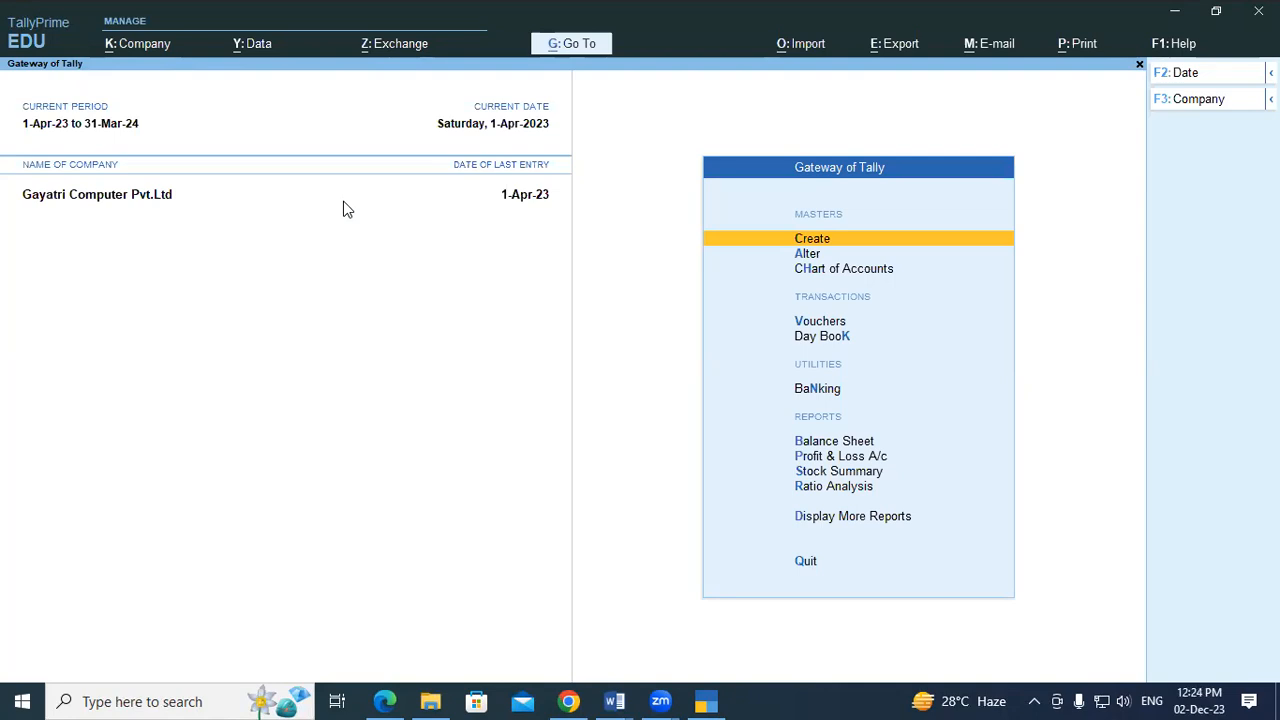
# Start a sales voucher of type Sales B2B with the class Sales Local and accept voucher number B2B-001-2023.
pyautogui.press('Down')
pyautogui.press('Down')
pyautogui.press('Down')
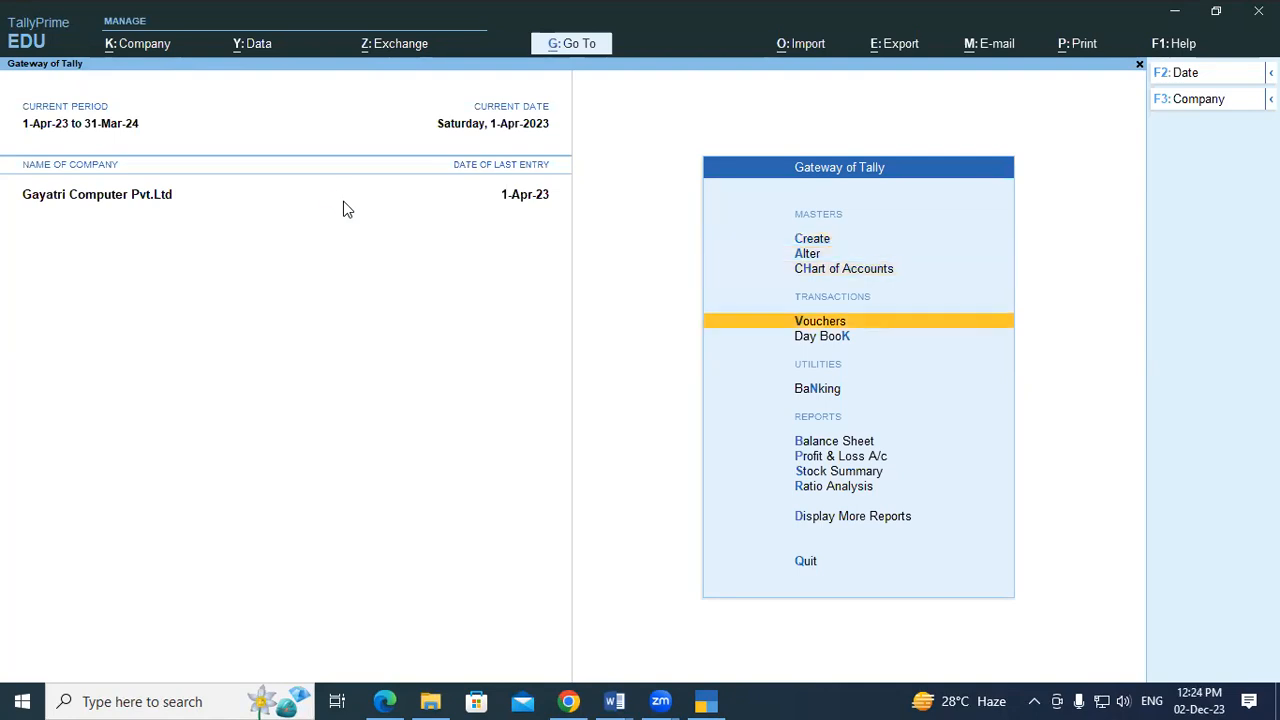
pyautogui.press('Return')
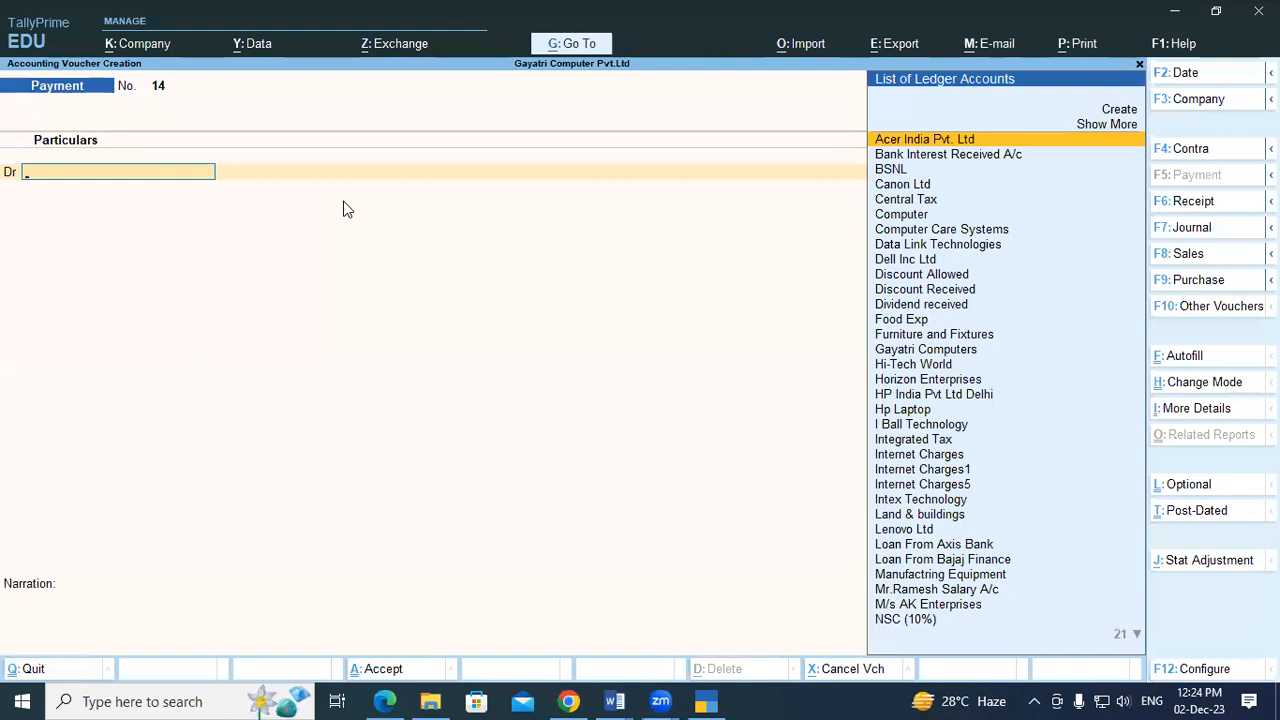
pyautogui.press('F8')
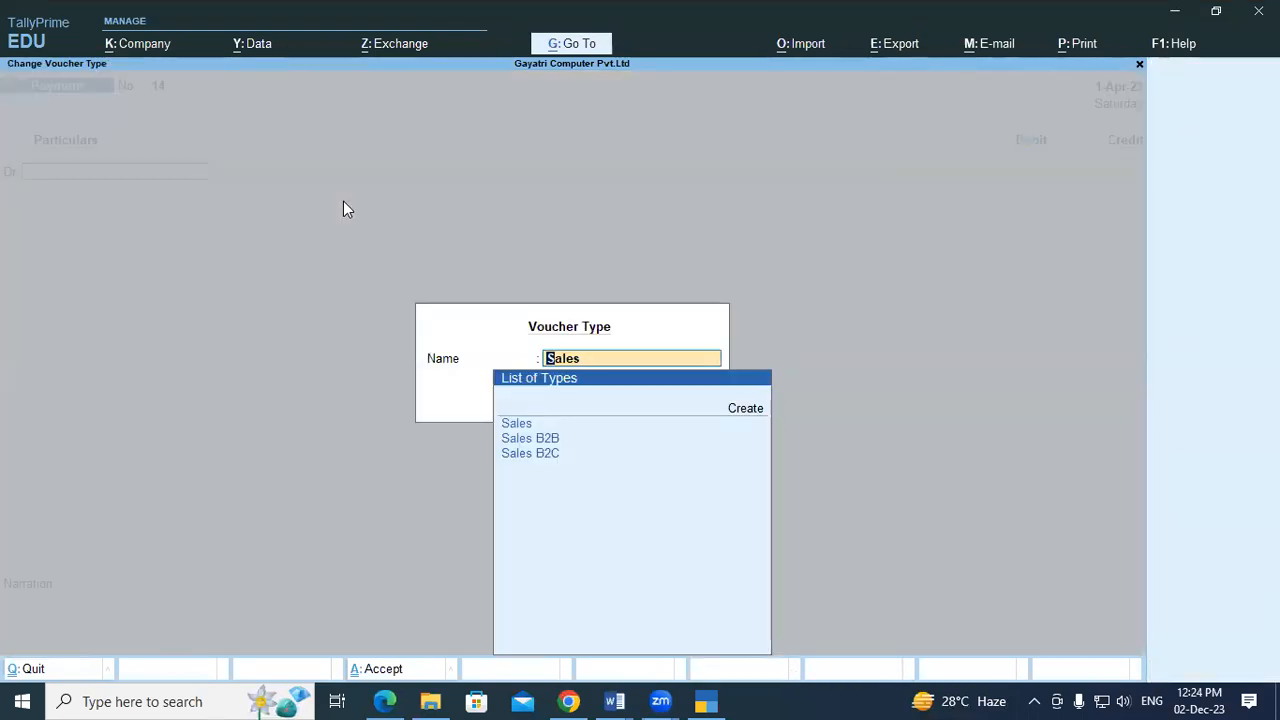
pyautogui.press('Down')
pyautogui.press('Down')
pyautogui.press('Return')
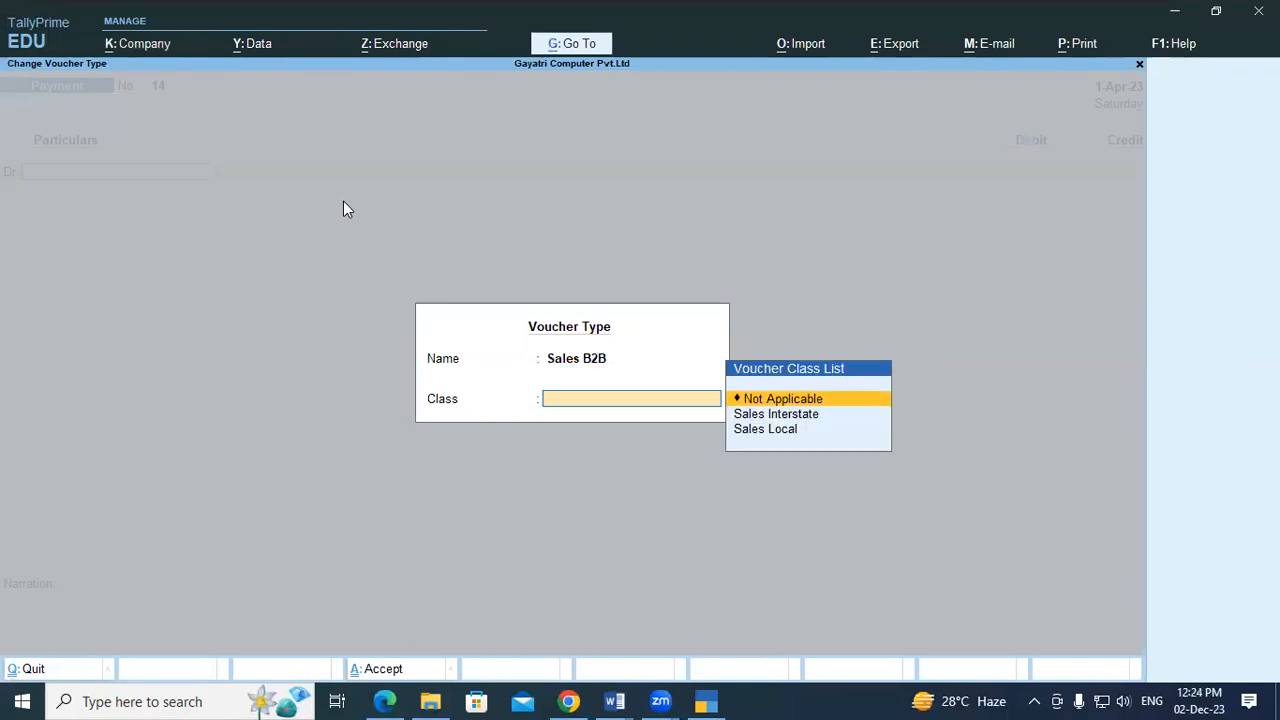
pyautogui.press('Down')
pyautogui.press('Down')
pyautogui.press('Return')
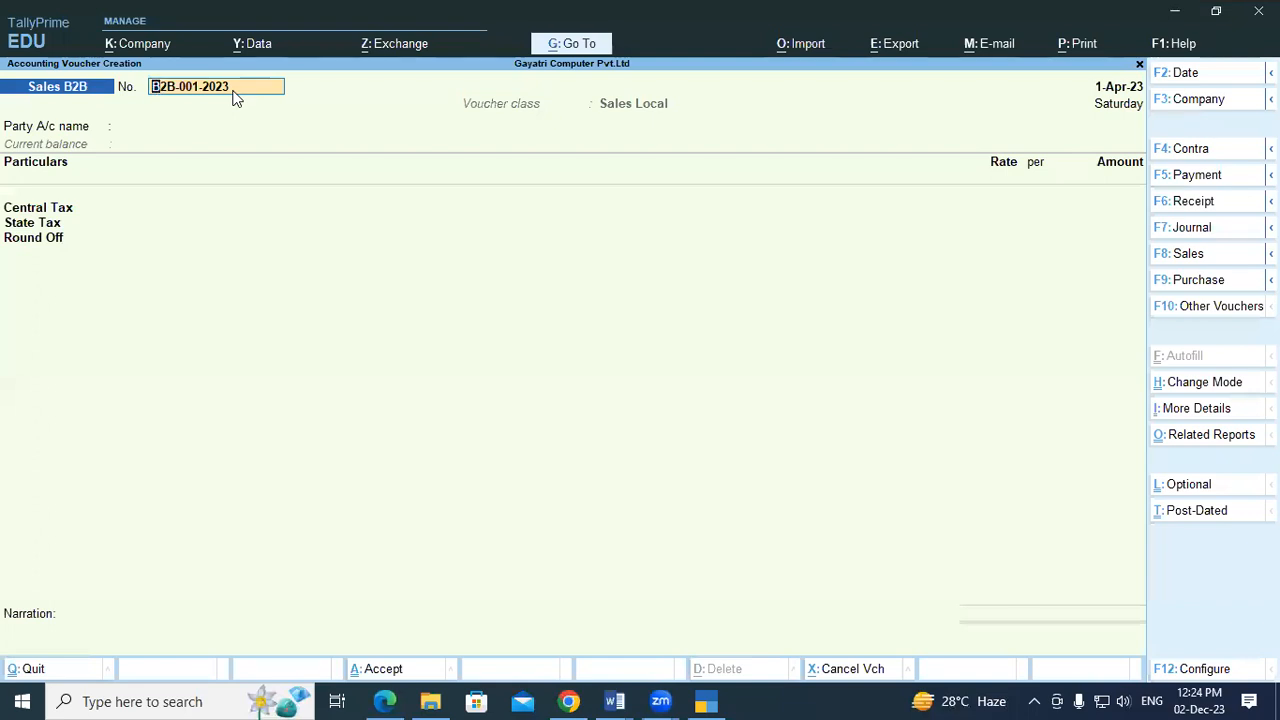
pyautogui.press('Return')
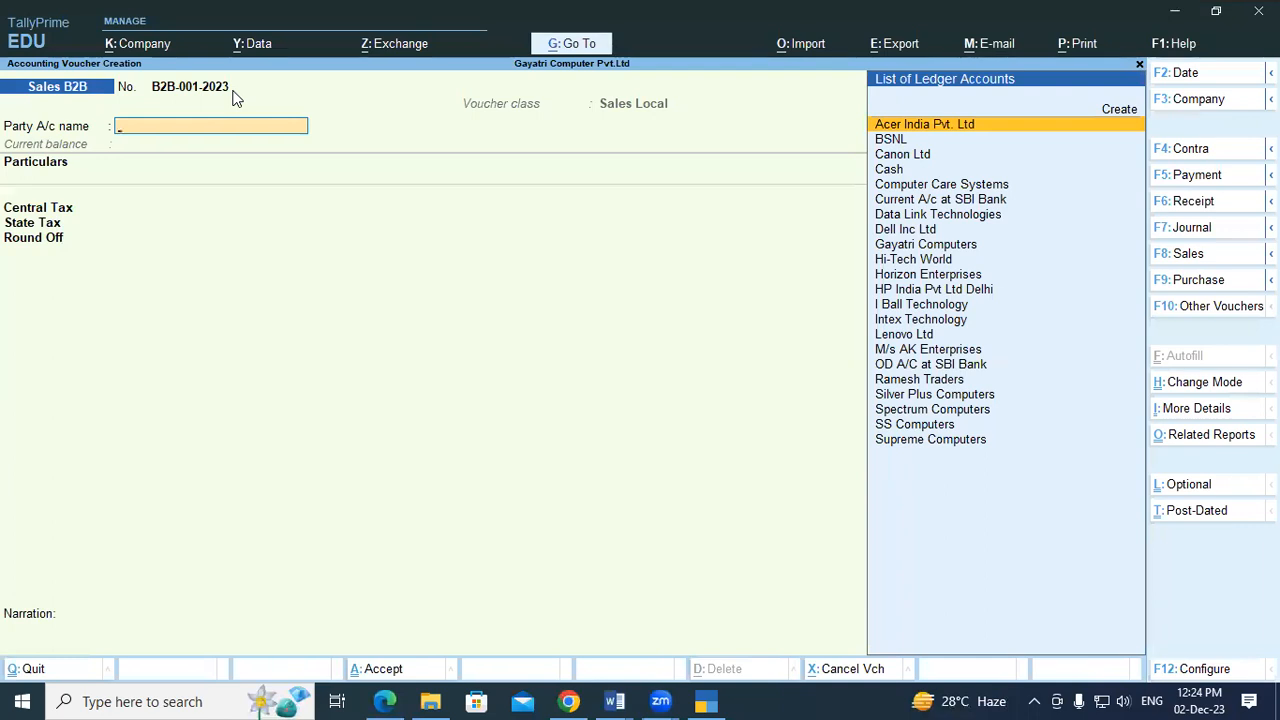
pyautogui.hotkey('alt', 'Tab')
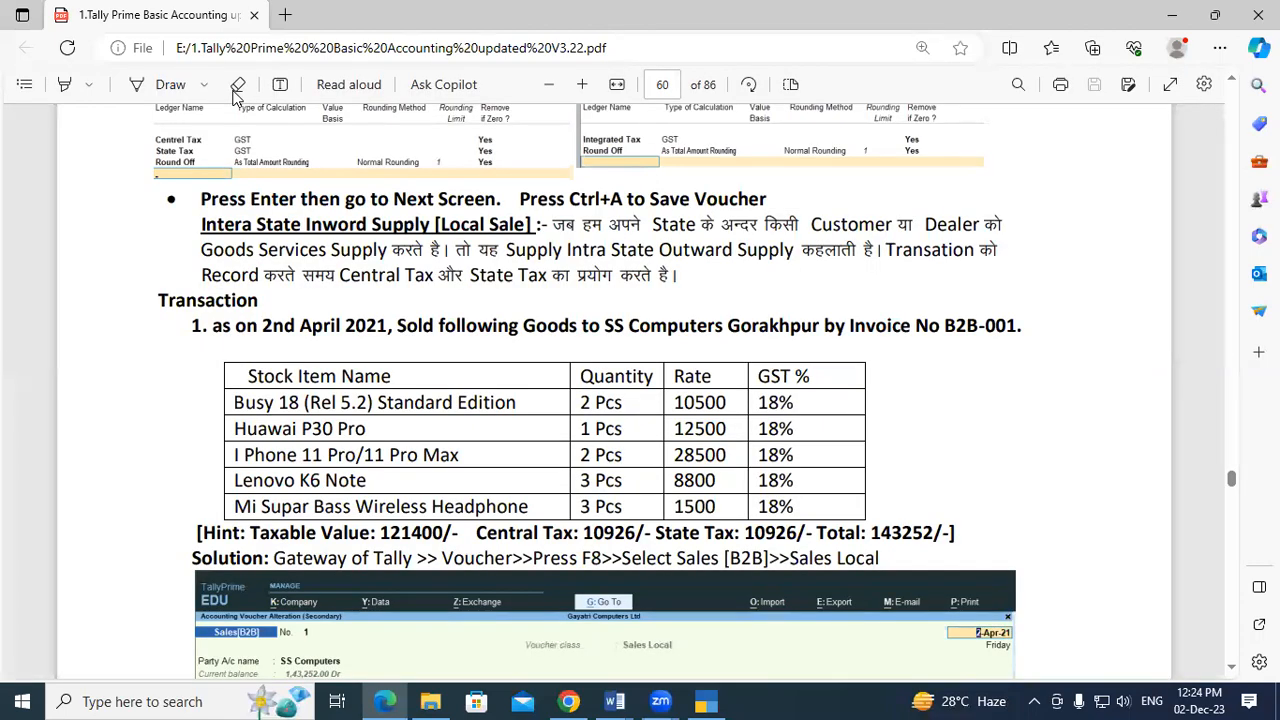
pyautogui.hotkey('alt', 'Tab')
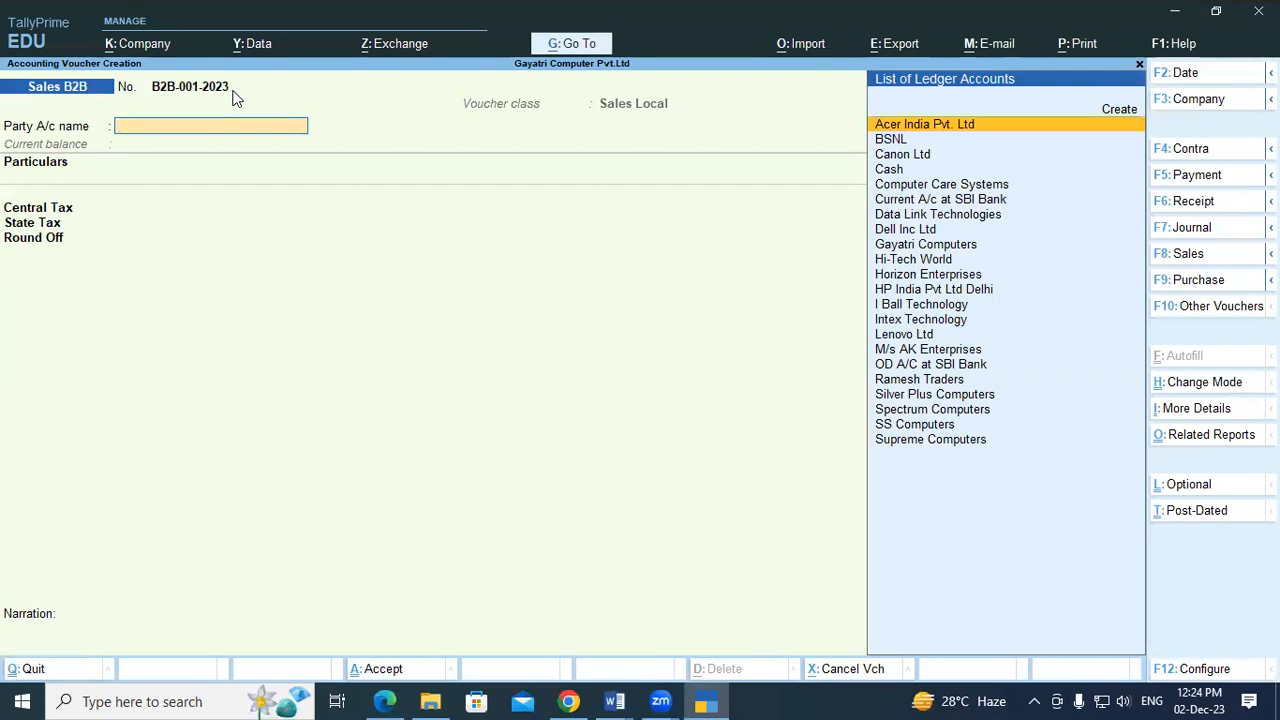
pyautogui.write('Co')
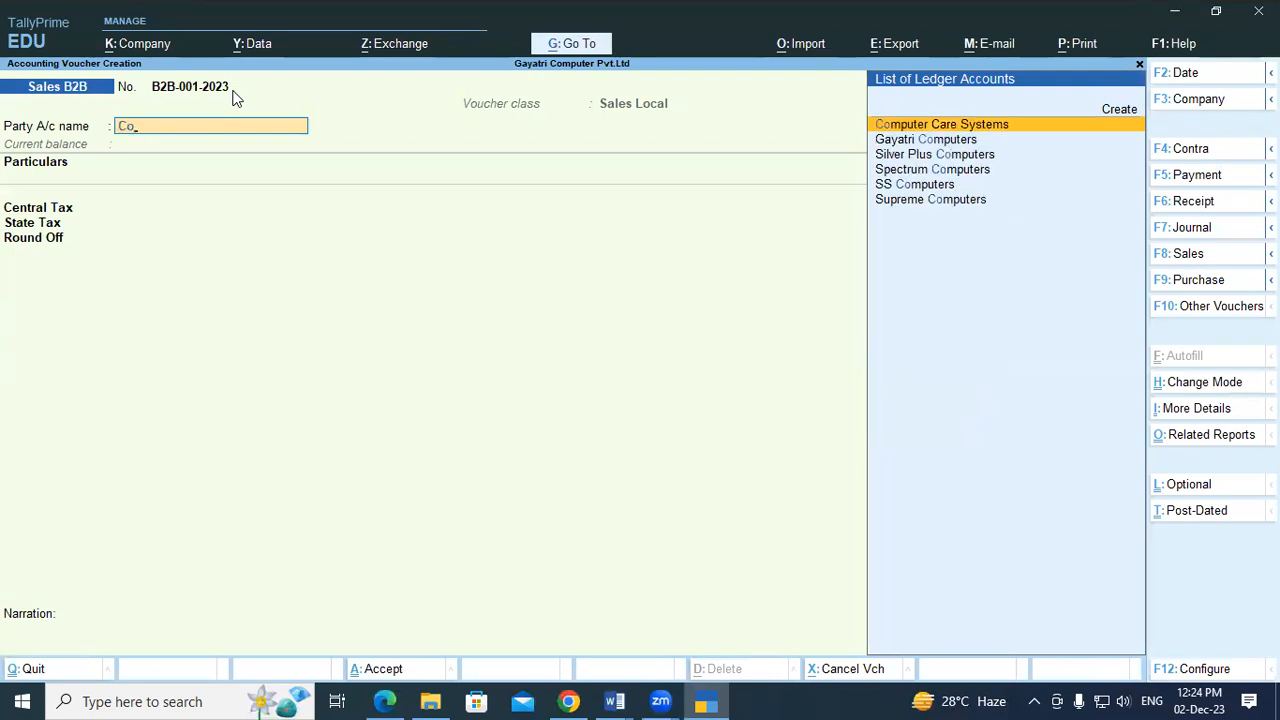
pyautogui.press('Return')
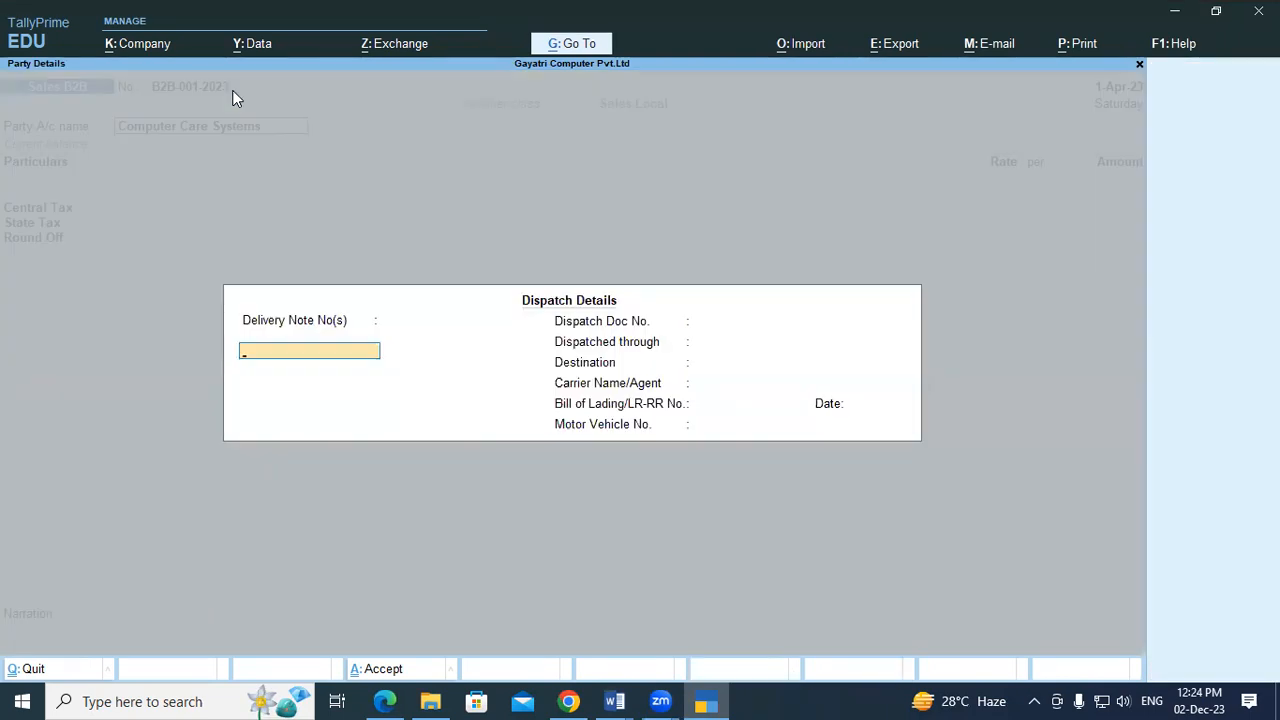
pyautogui.hotkey('alt', 'Tab')
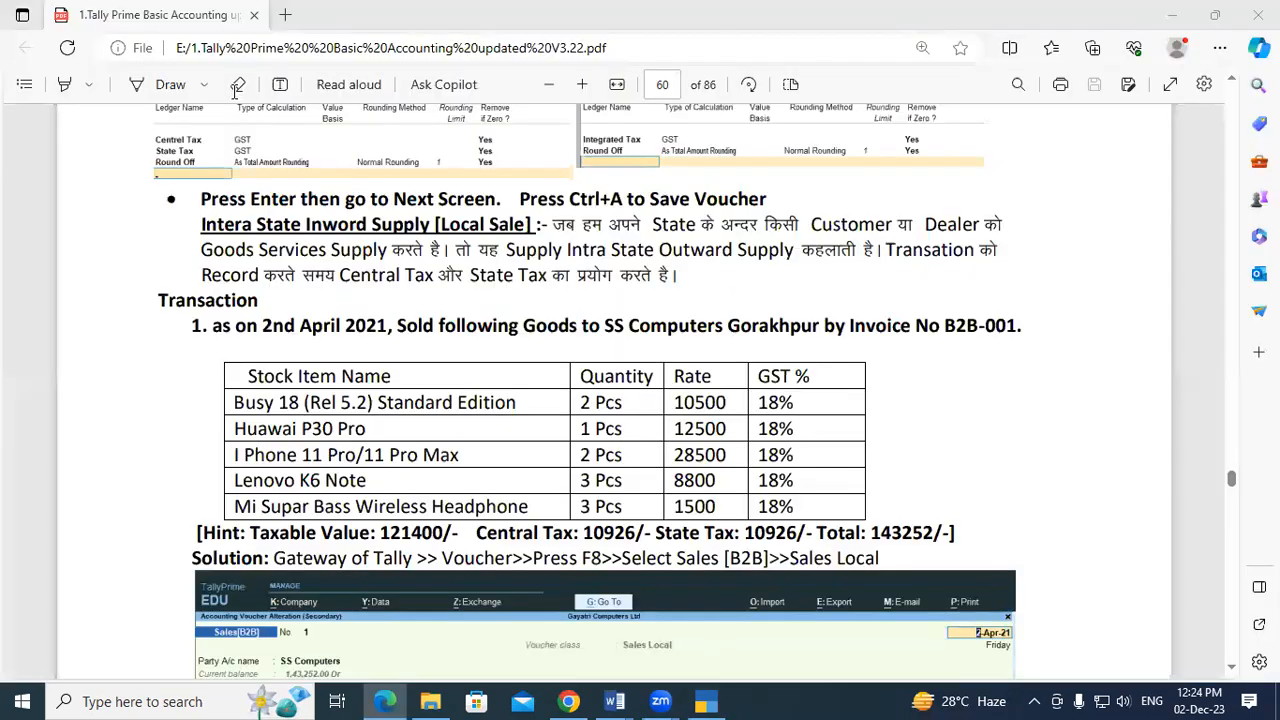
pyautogui.hotkey('alt', 'Tab')
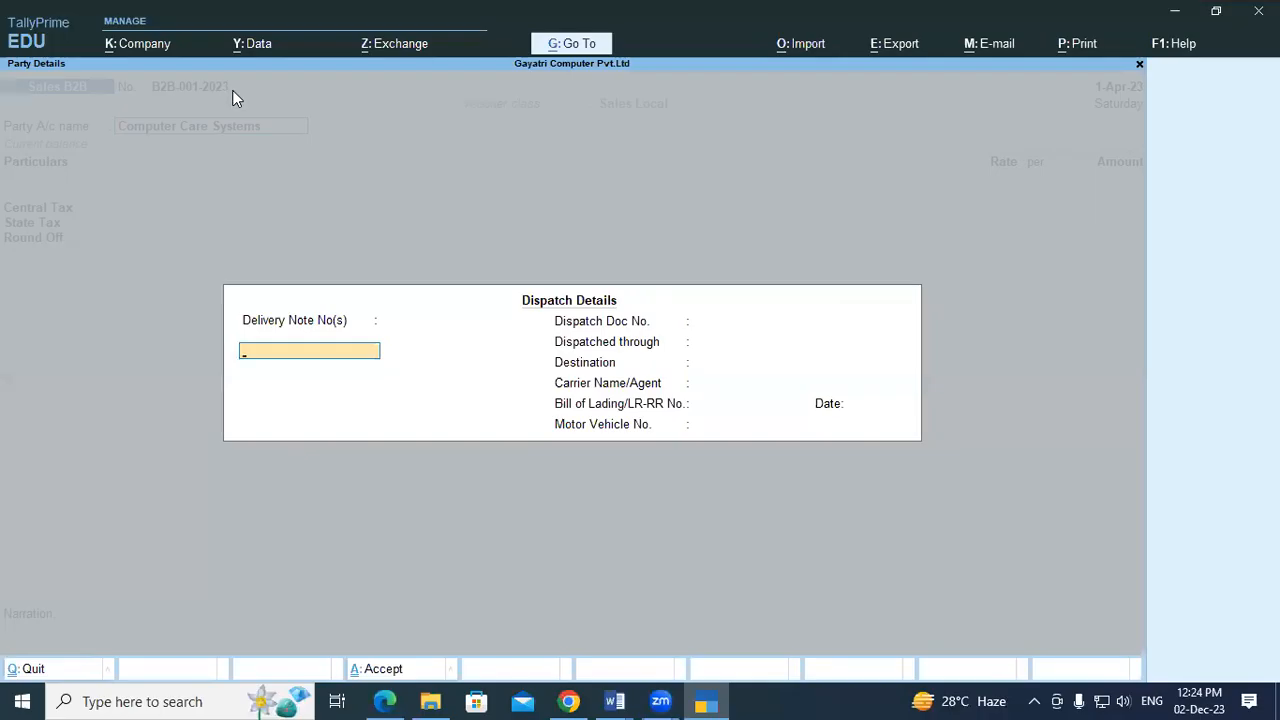
pyautogui.press('Escape')
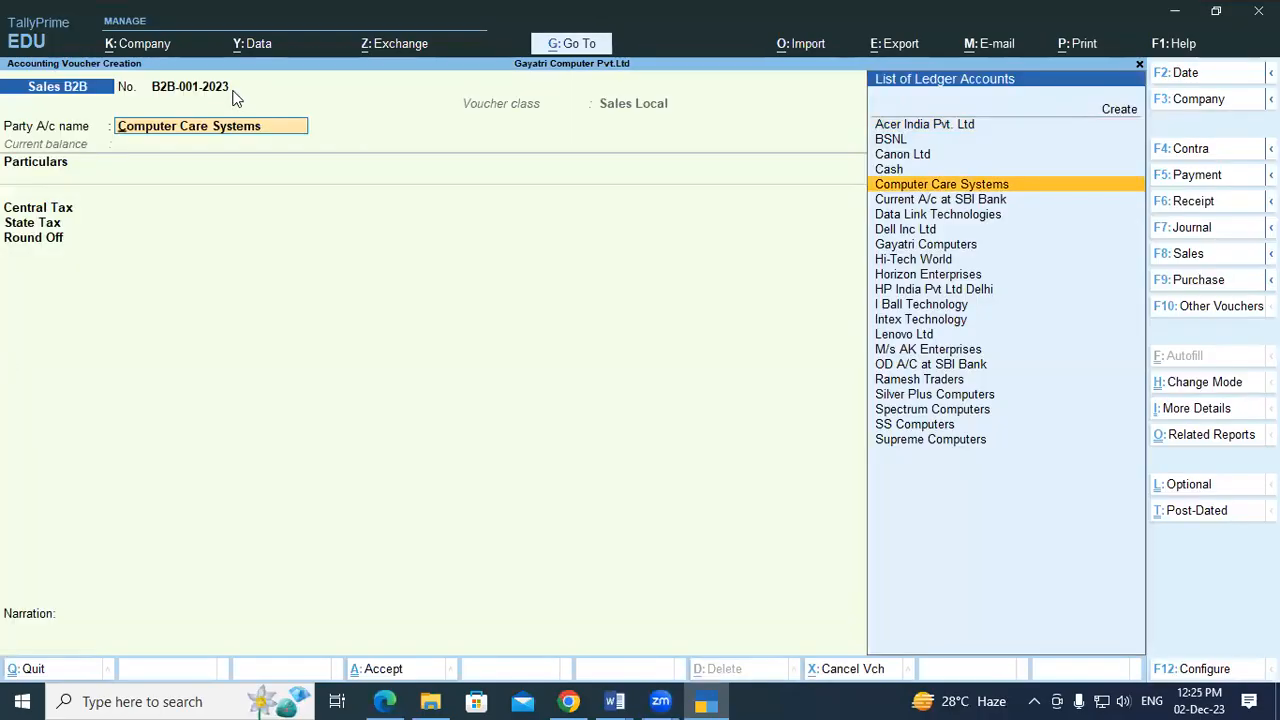
# Set the party account to SS Computers, leave the dispatch details blank and accept the party details.
pyautogui.write('Ss')
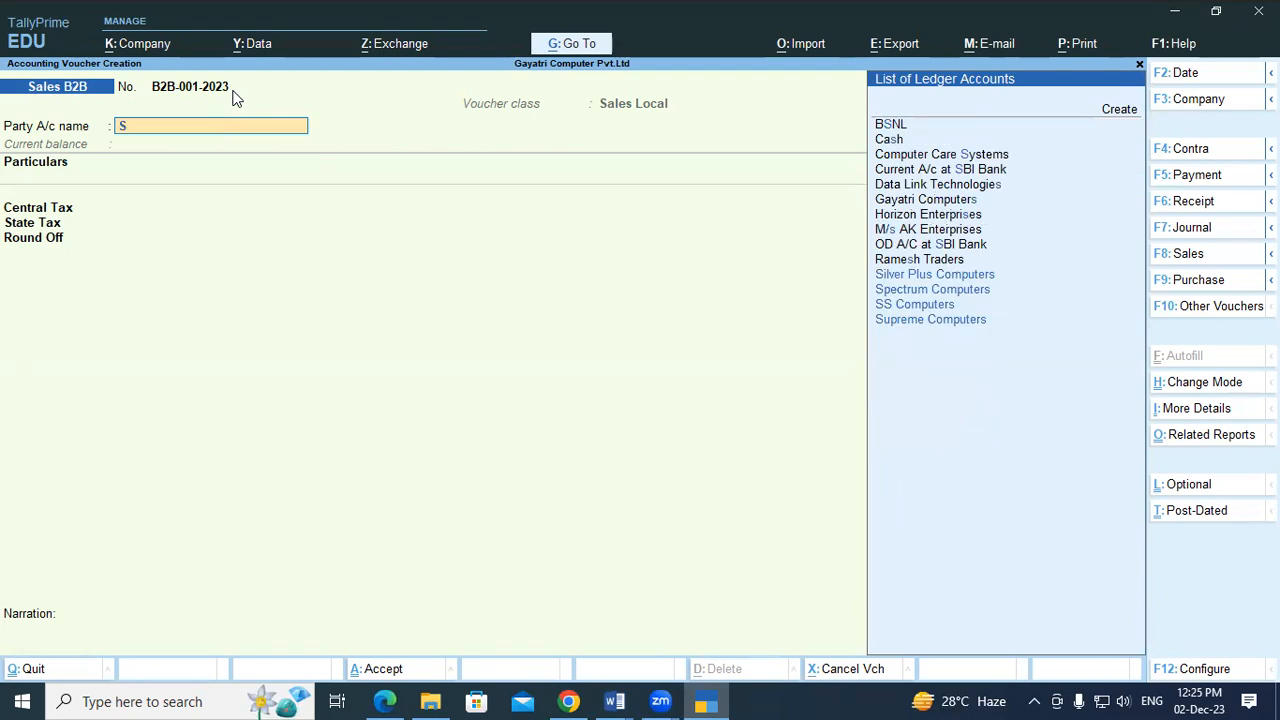
pyautogui.press('Return')
pyautogui.press('Return')
pyautogui.press('Return')
pyautogui.press('Return')
pyautogui.press('Return')
pyautogui.press('Return')
pyautogui.press('Return')
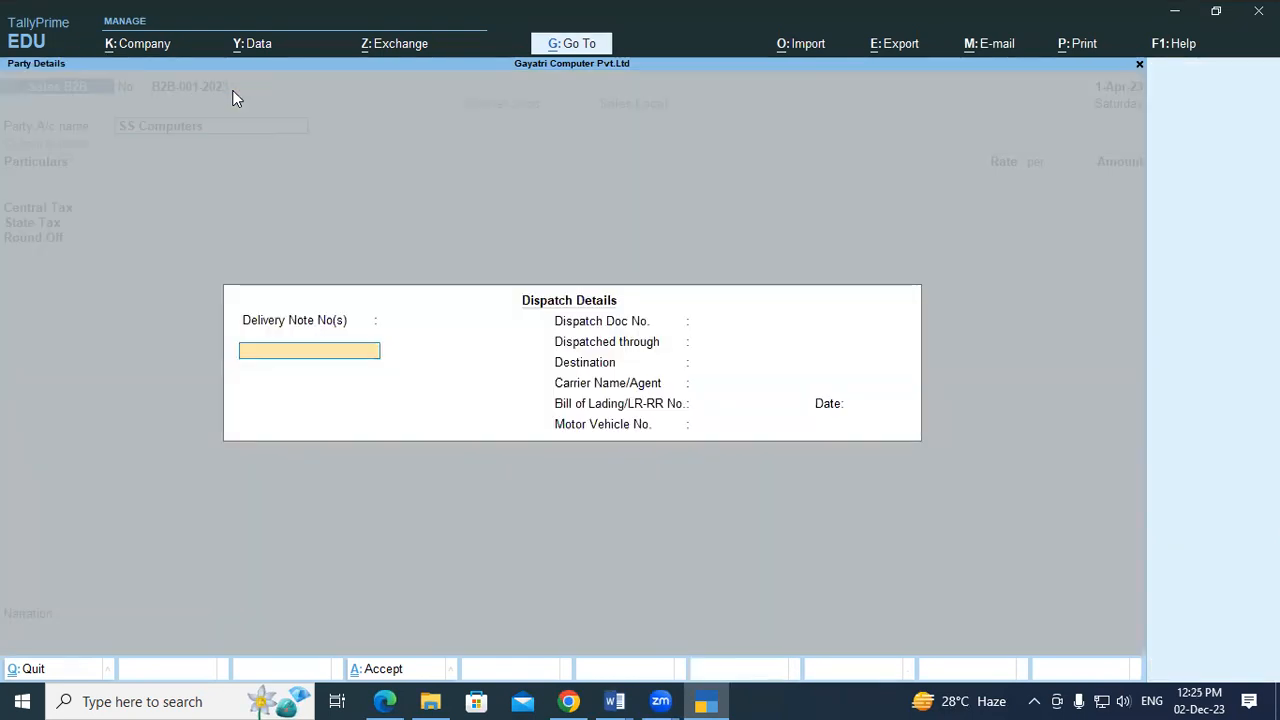
pyautogui.press('Return')
pyautogui.press('Return')
pyautogui.press('Return')
pyautogui.press('Return')
pyautogui.press('Return')
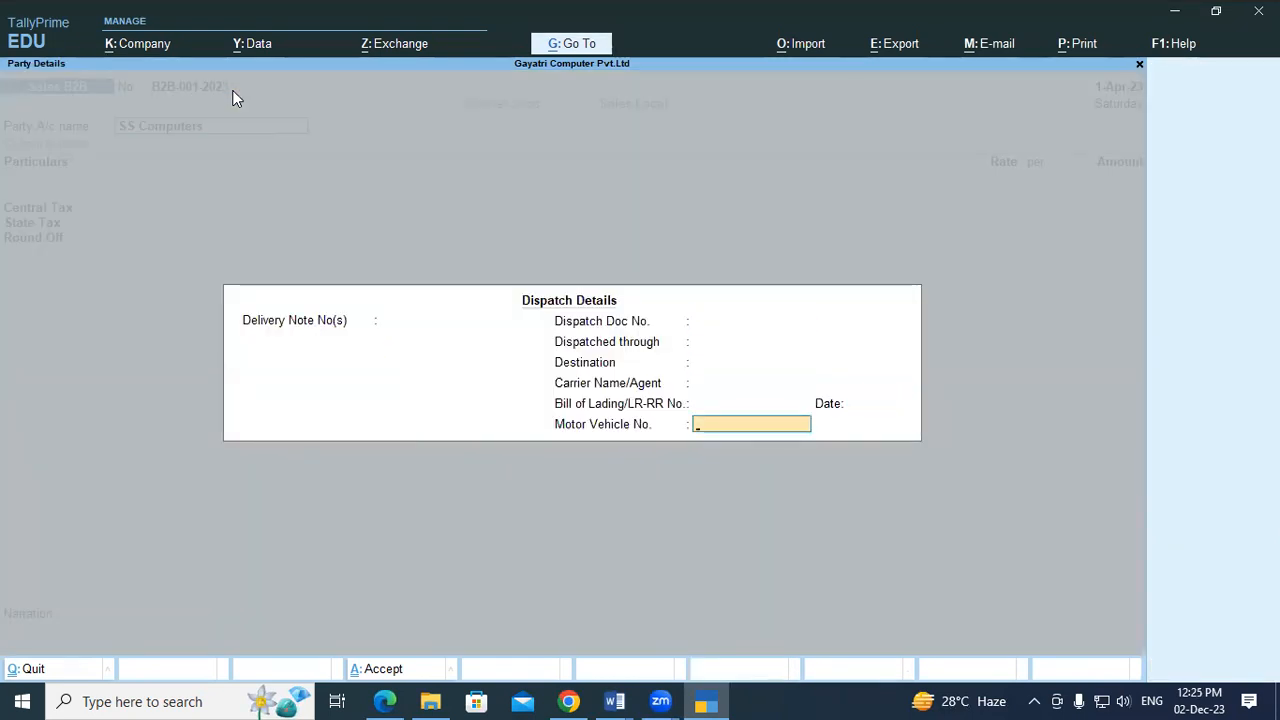
pyautogui.press('Return')
pyautogui.press('Return')
pyautogui.press('Return')
pyautogui.press('Return')
pyautogui.press('Return')
pyautogui.press('Return')
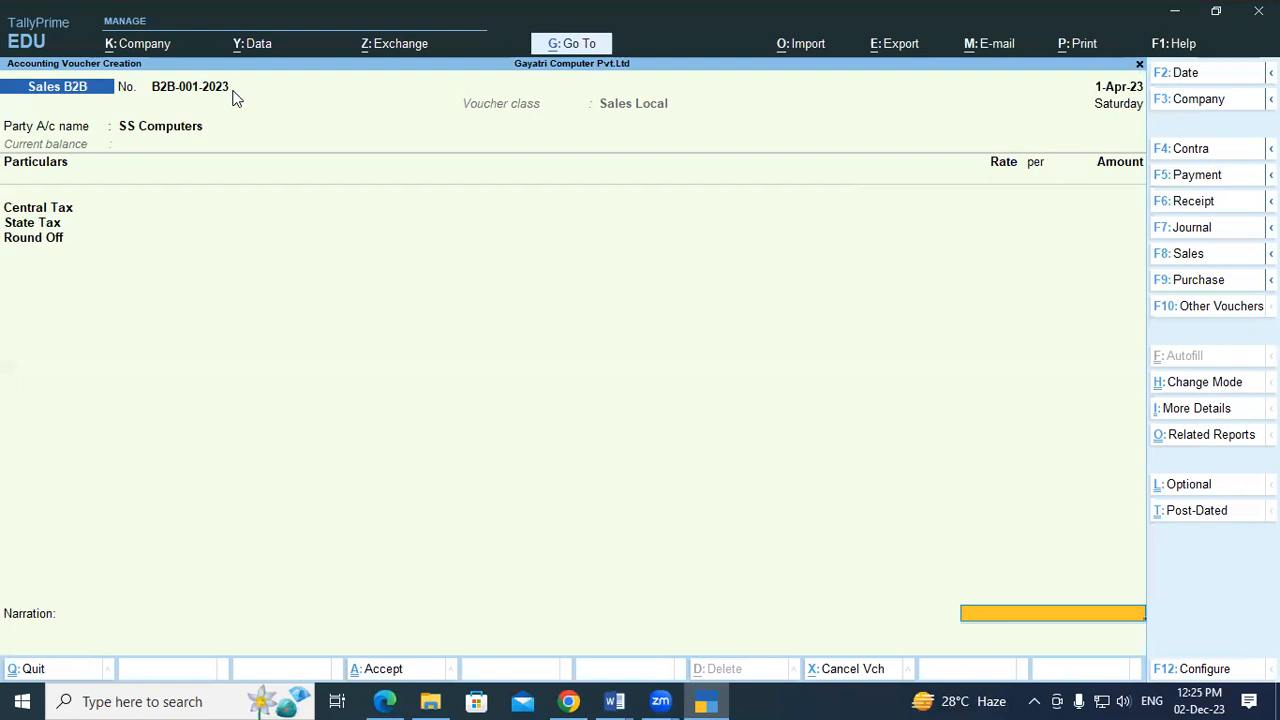
# Change the voucher mode to Item Invoice and return to the first item name field.
pyautogui.press('ctrl')
pyautogui.hotkey('ctrl', 'h')
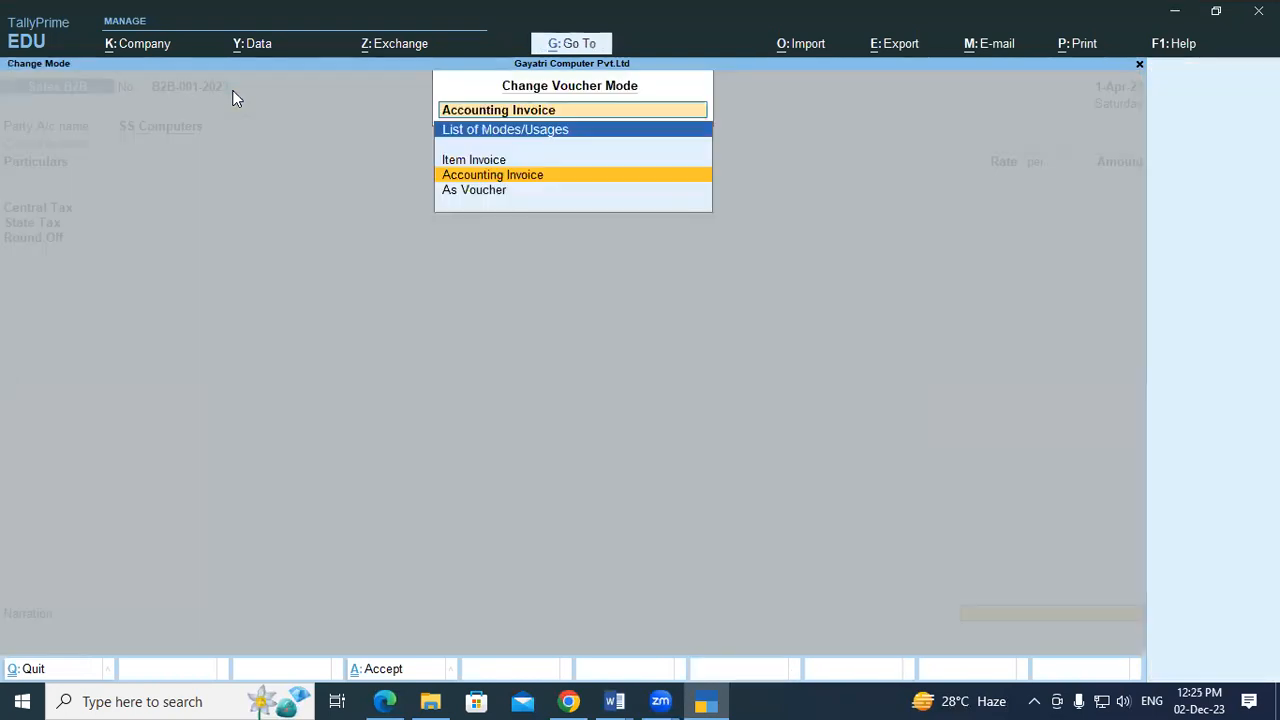
pyautogui.press('Up')
pyautogui.press('Return')
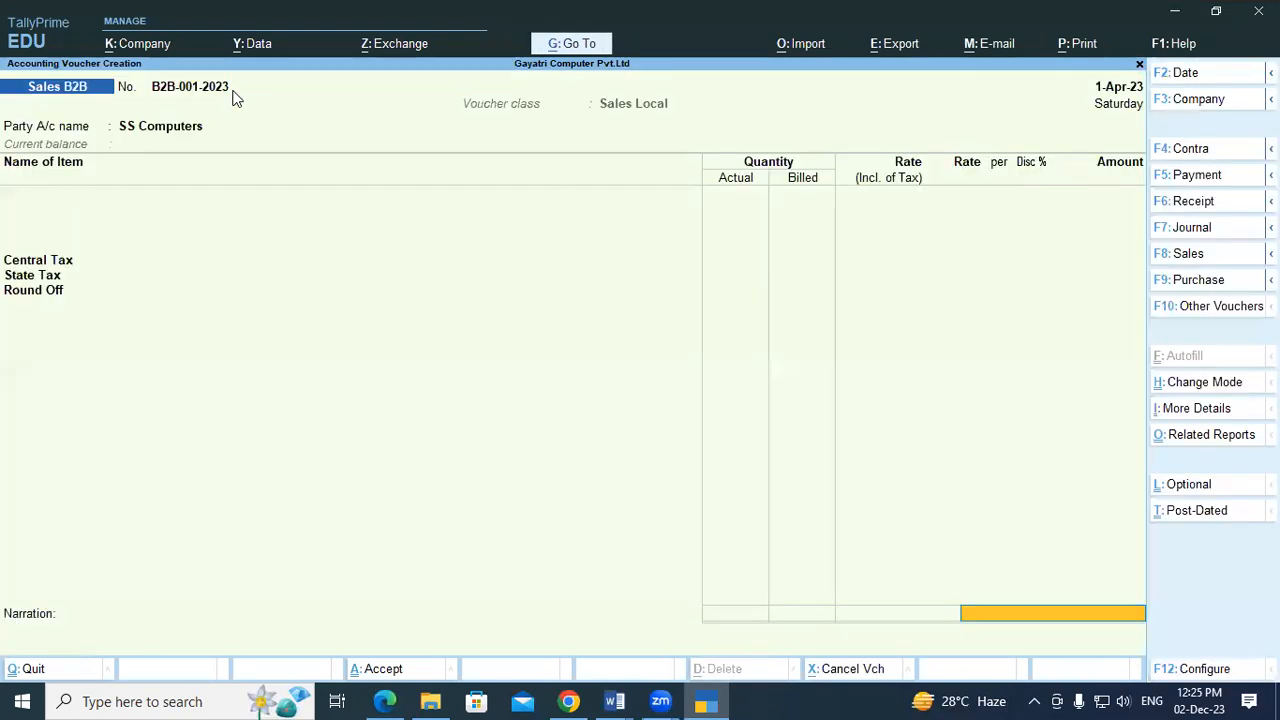
pyautogui.press('BackSpace')
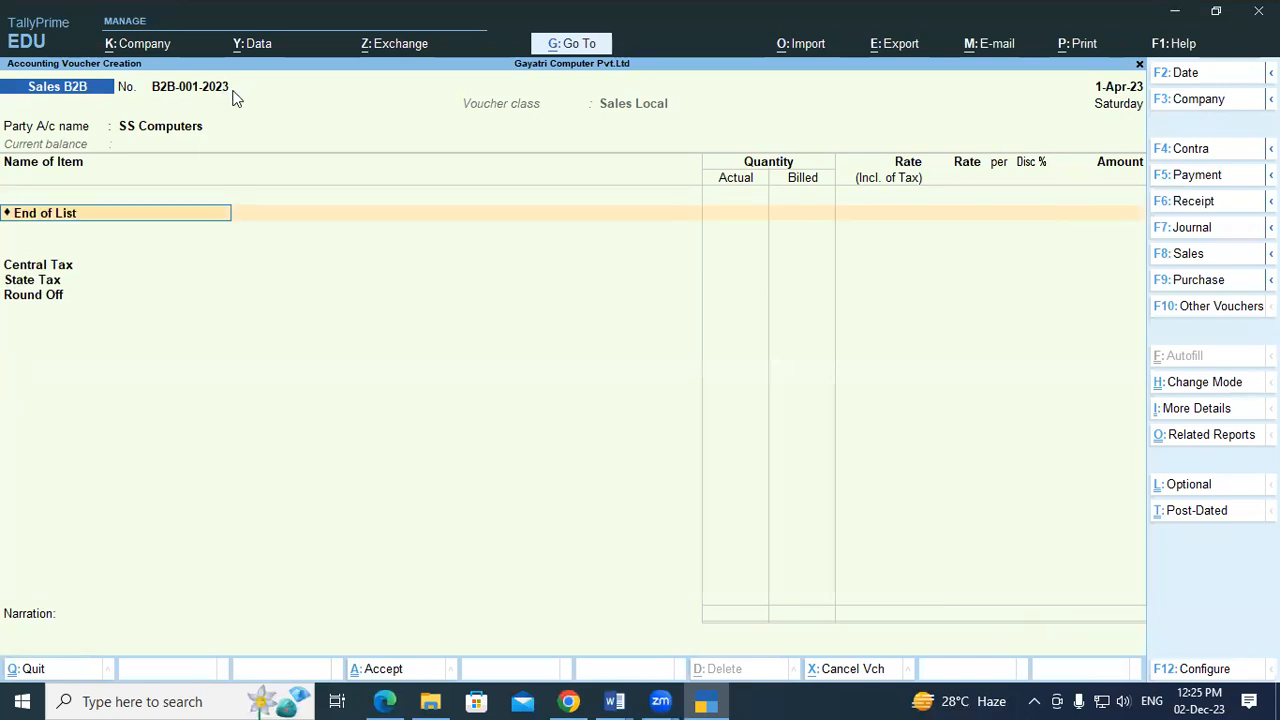
# Following the PDF's transaction table, add the item Busy 18 (Rel 5.2) Standard Edition without a description, allocated from the Shop location.
pyautogui.hotkey('alt', 'Tab')
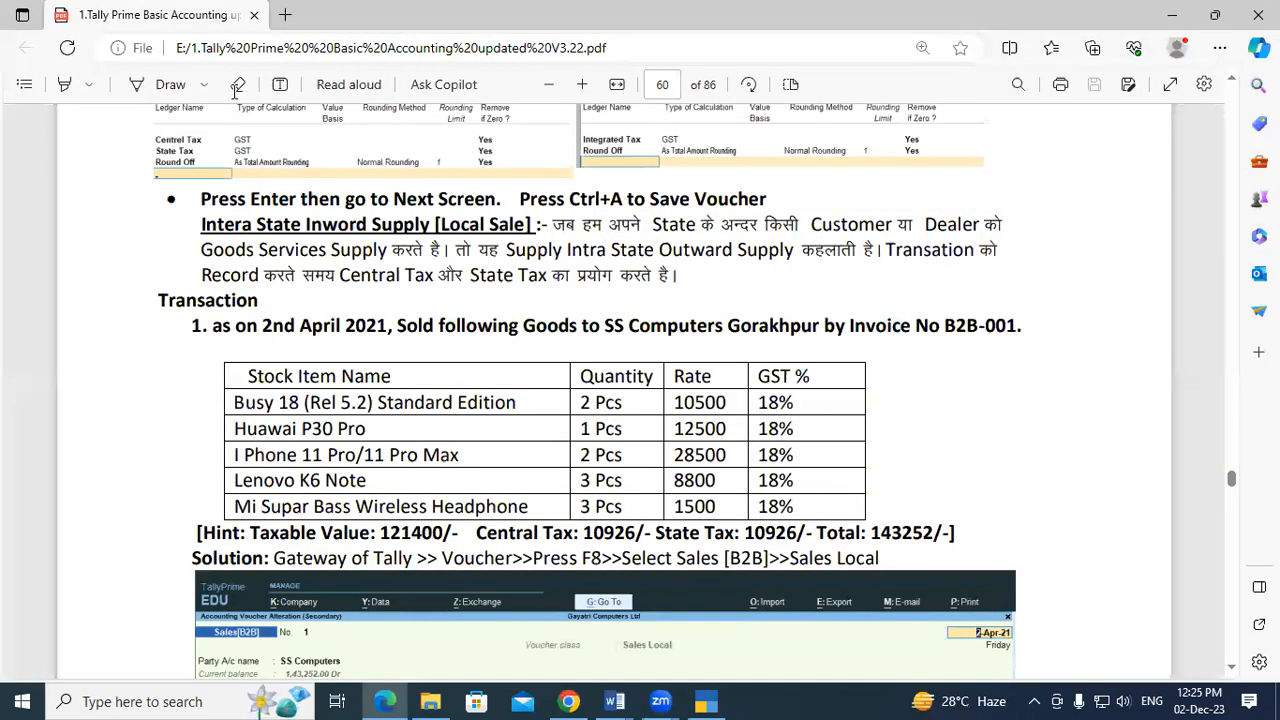
pyautogui.hotkey('alt', 'Tab')
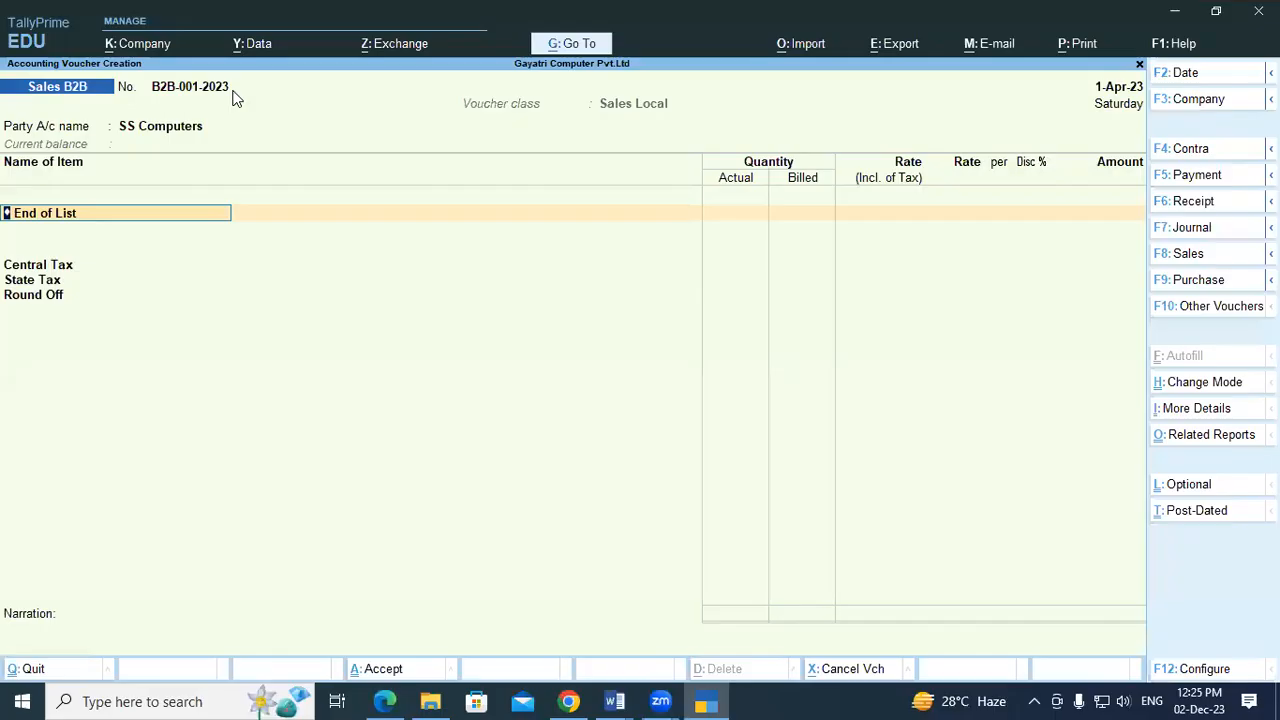
pyautogui.write('Bu')
pyautogui.press('Return')
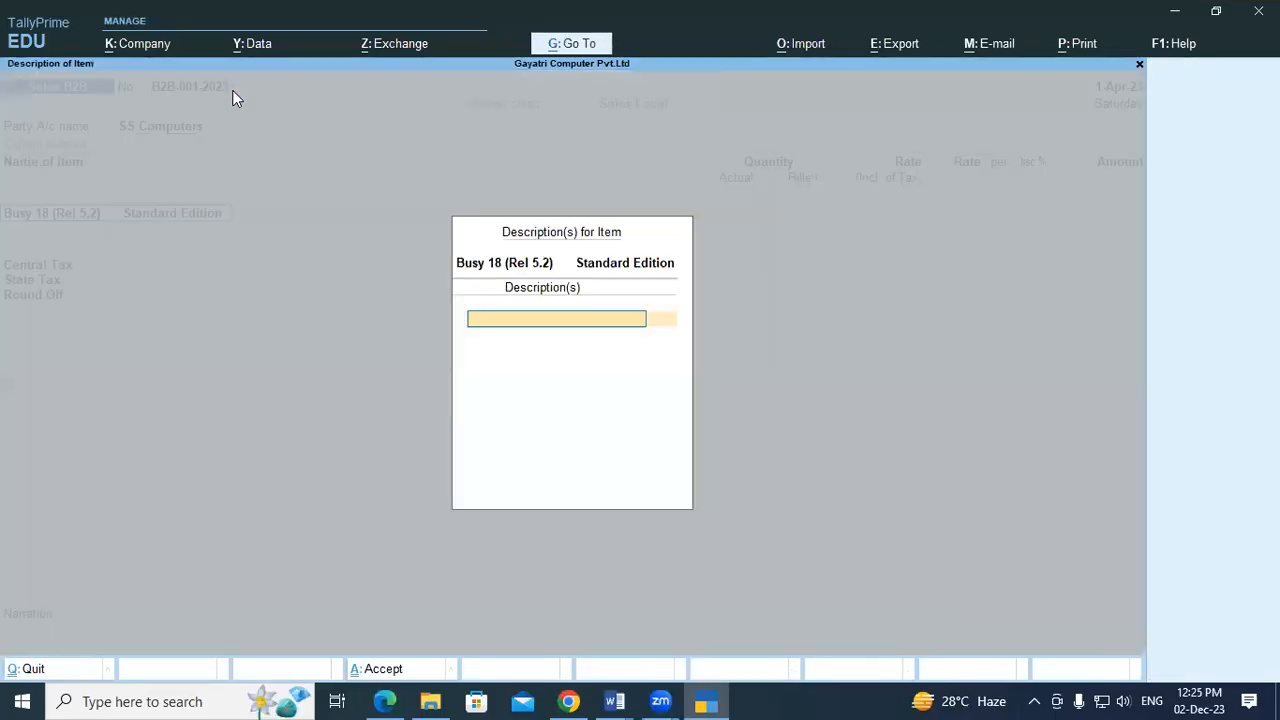
pyautogui.press('Return')
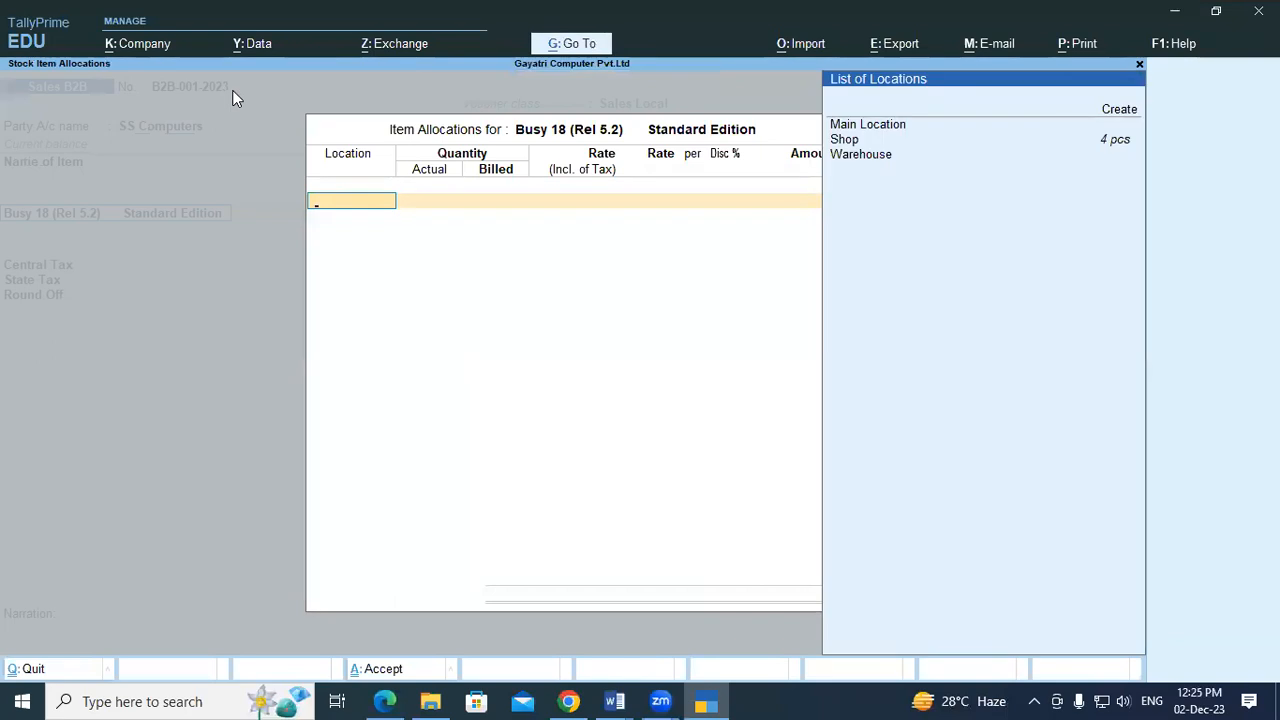
pyautogui.press('Down')
pyautogui.press('Down')
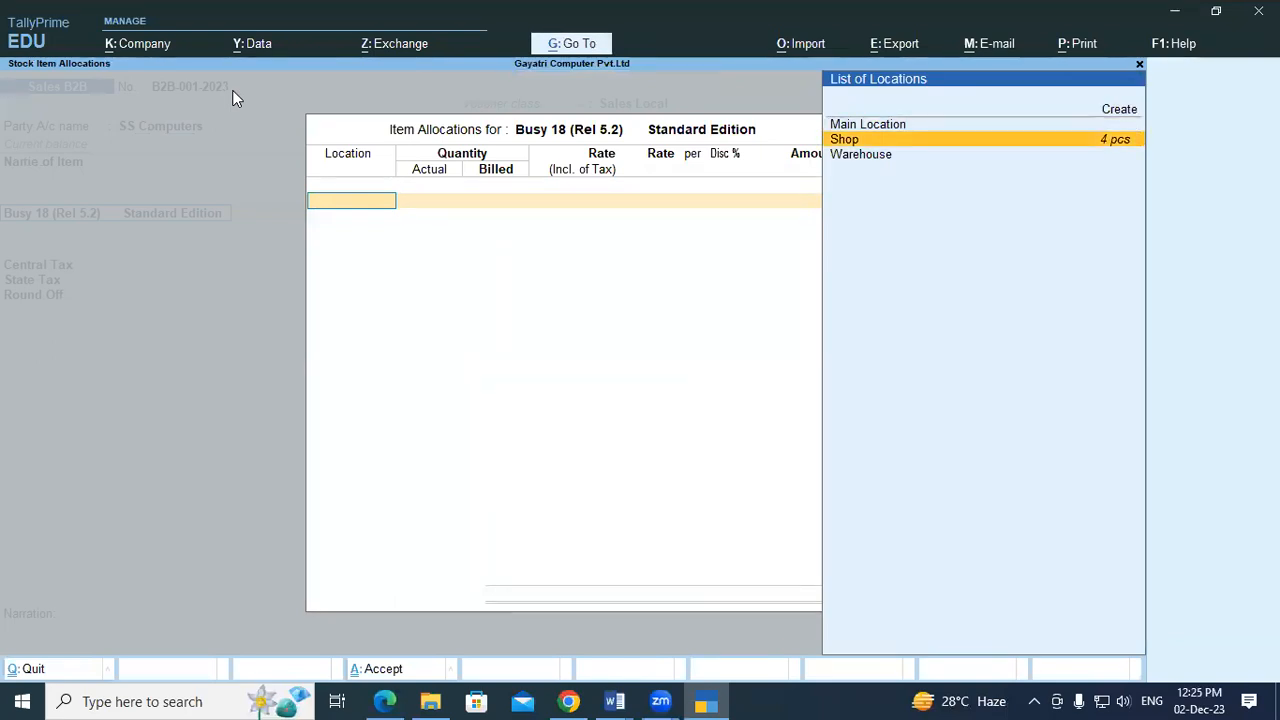
pyautogui.hotkey('alt', 'Tab')
pyautogui.hotkey('alt', 'Tab')
pyautogui.press('Return')
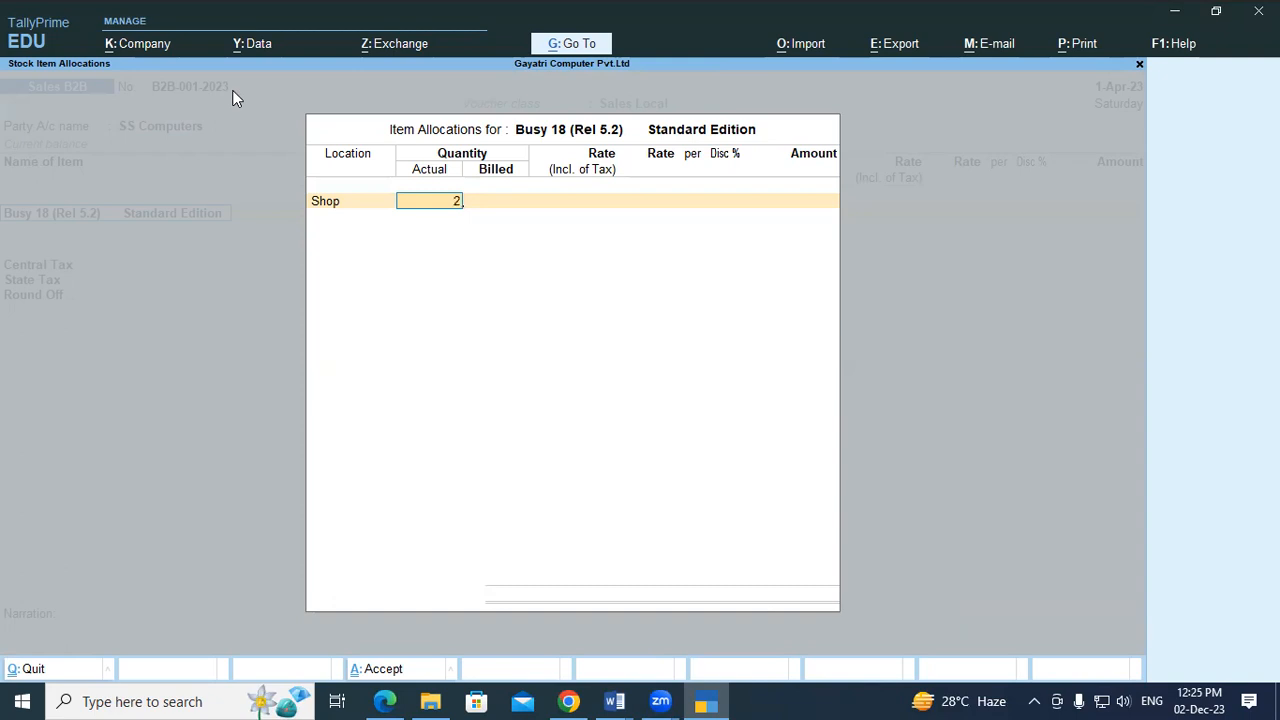
# Set the Busy 18 item's actual and billed quantity to 2 pcs and leave its tax-inclusive rate blank.
pyautogui.write('2')
pyautogui.press('Return')
pyautogui.press('Return')
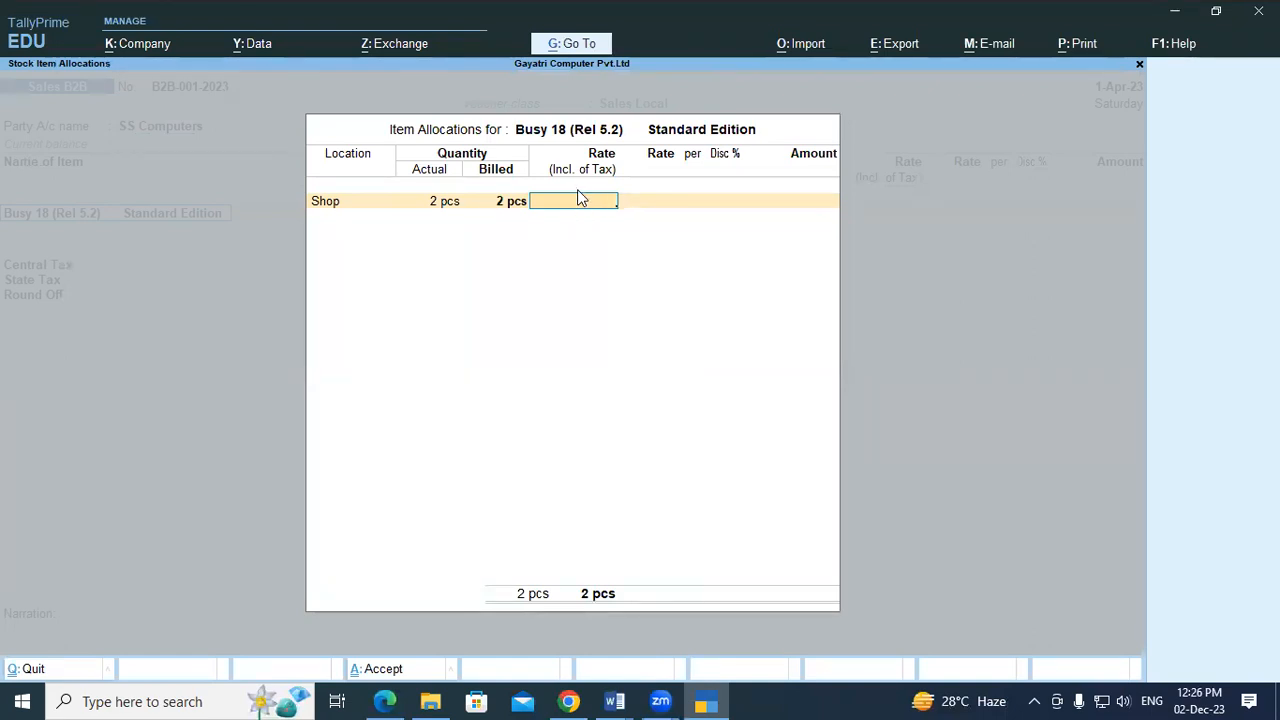
pyautogui.press('Return')
# Look up the Busy 18 rate in the PDF, set it to 10500 per pcs without discount, and accept the item line.
pyautogui.hotkey('alt', 'Tab')
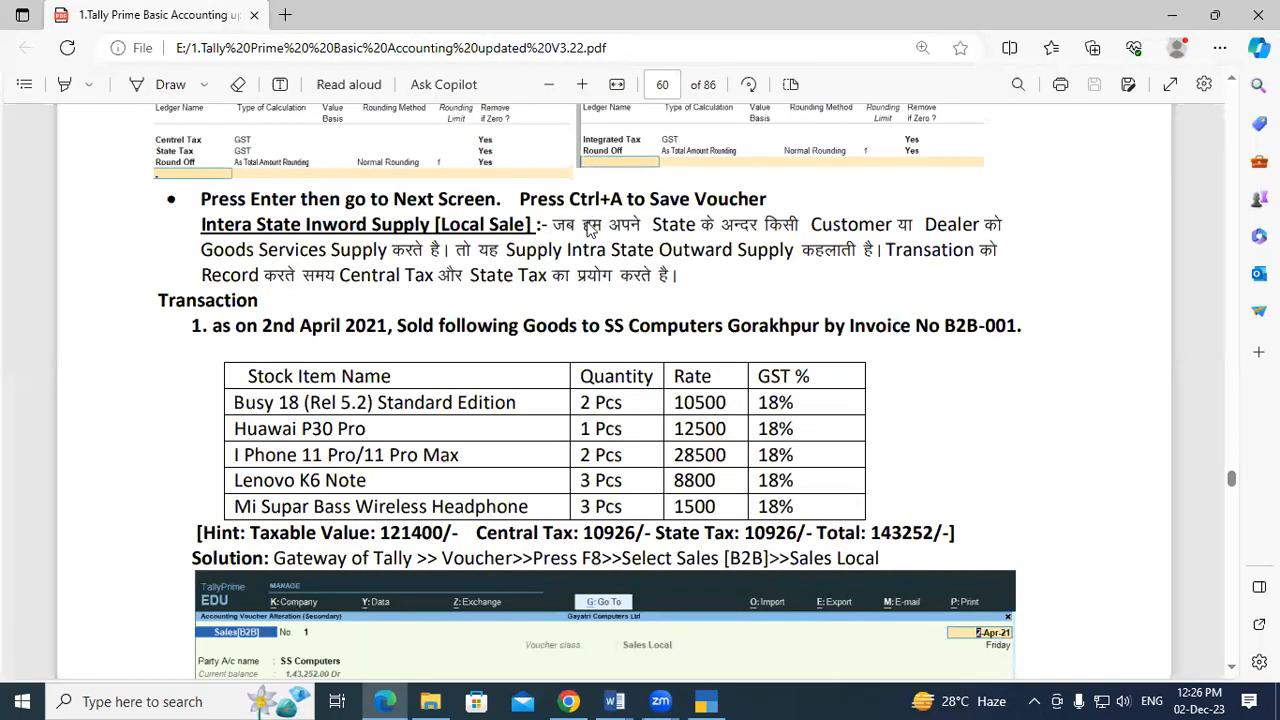
pyautogui.hotkey('alt', 'Tab')
pyautogui.write('10500')
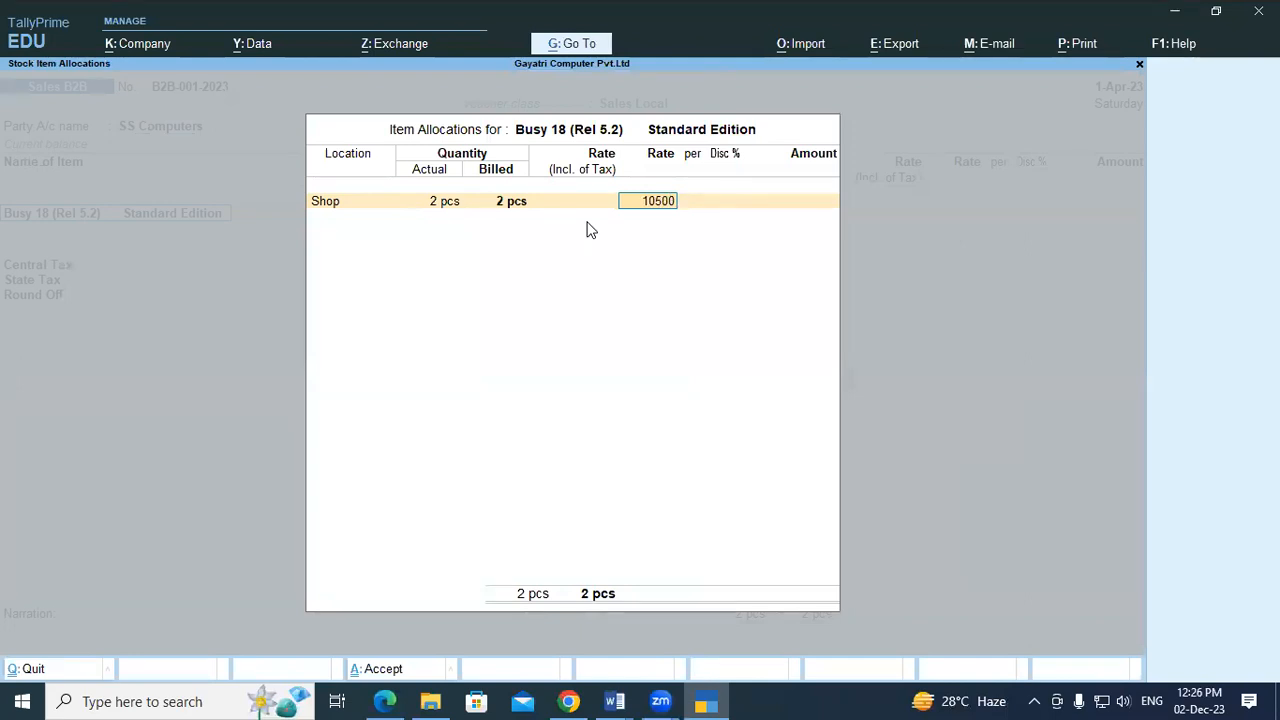
pyautogui.press('Return')
pyautogui.press('Return')
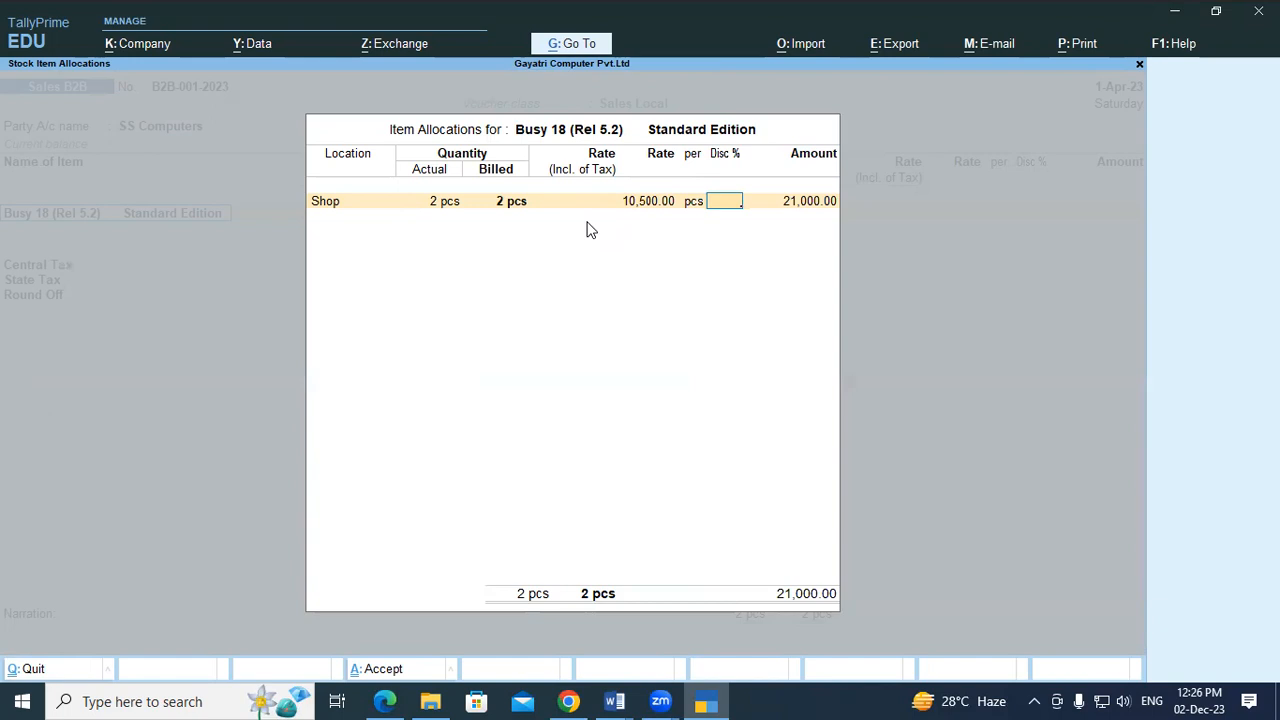
pyautogui.press('Return')
pyautogui.press('Return')
pyautogui.press('Return')
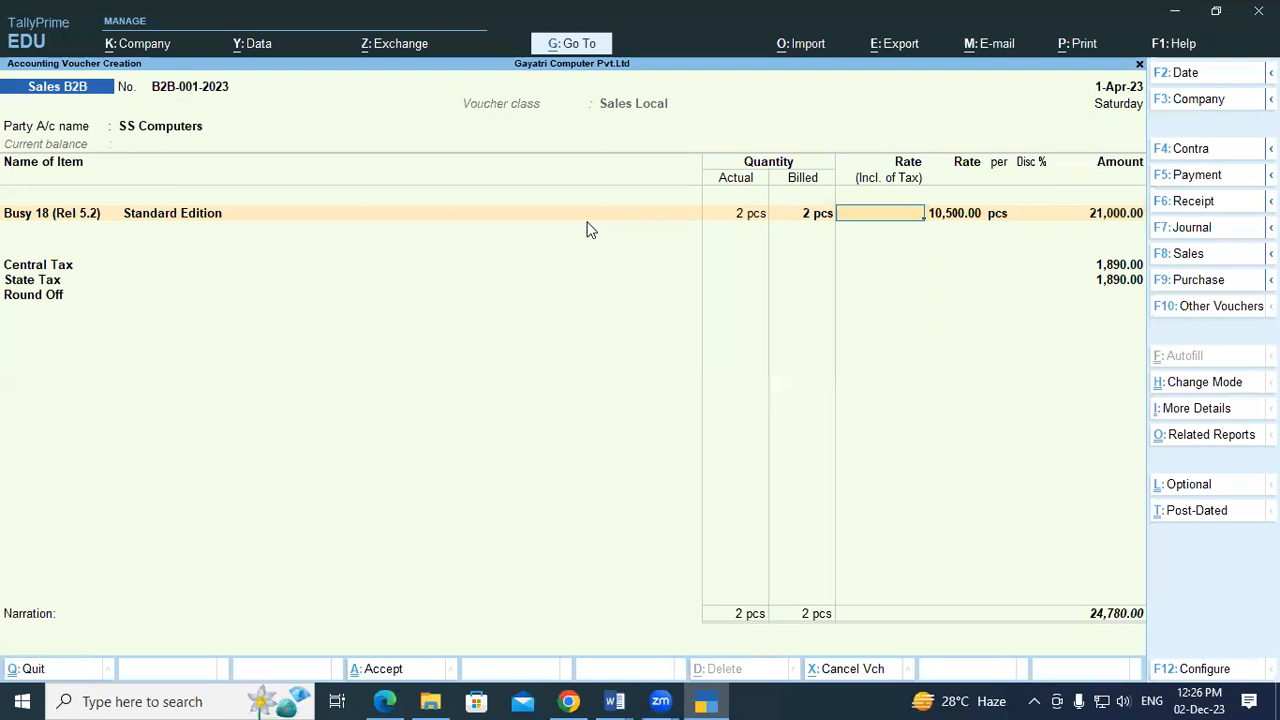
pyautogui.press('Return')
pyautogui.press('Return')
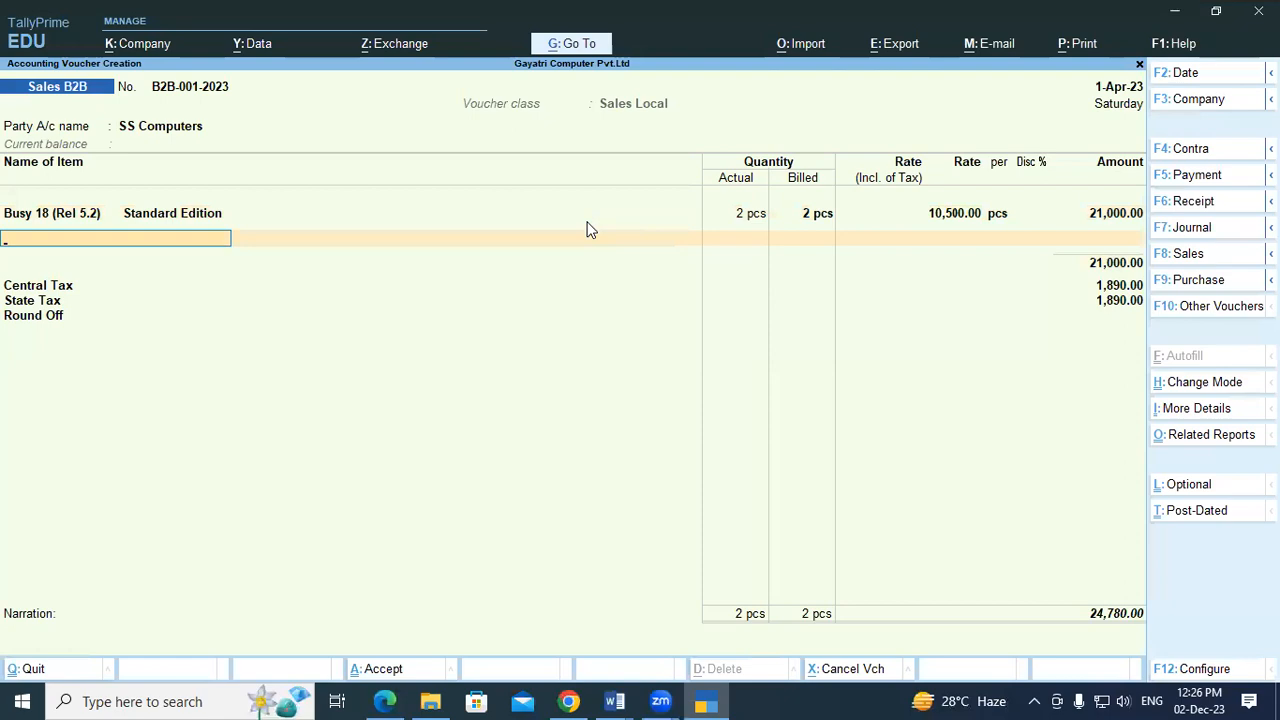
# Add Huawei p30 Pro as the second item without a description and allocate it from the Shop location.
pyautogui.hotkey('alt', 'Tab')
pyautogui.hotkey('alt', 'Tab')
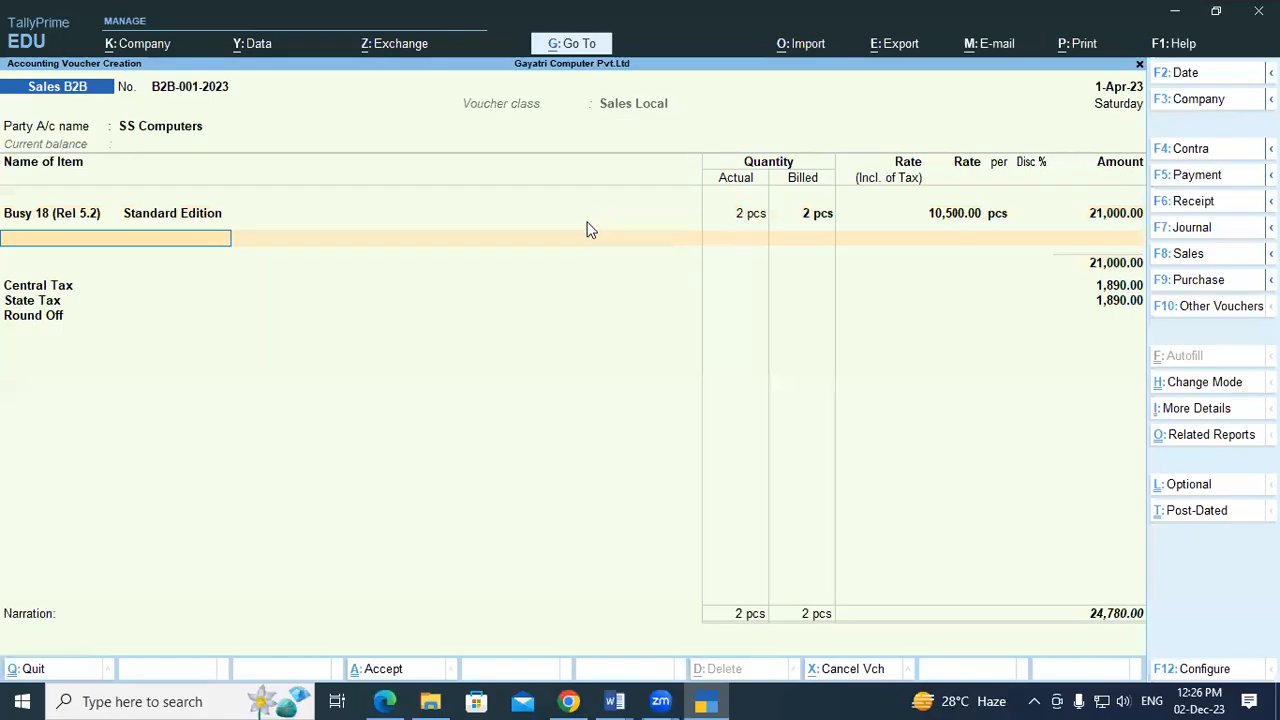
pyautogui.write('h')
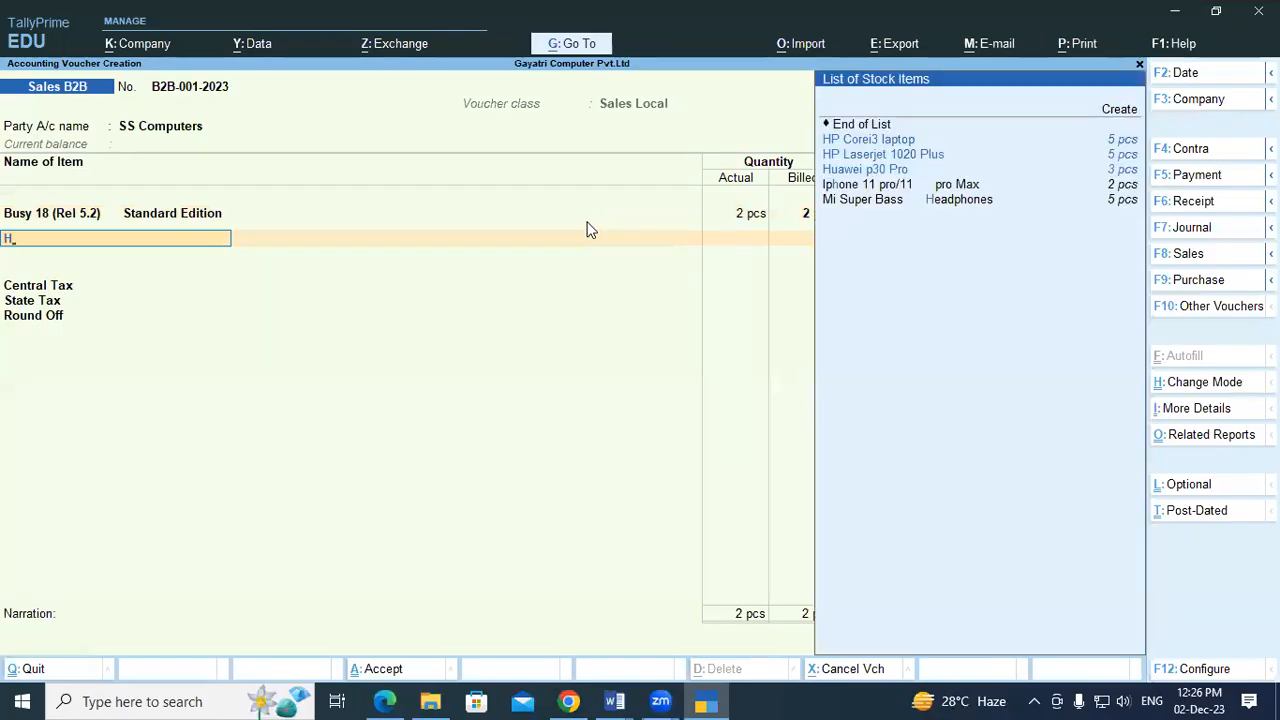
pyautogui.press('Down')
pyautogui.press('Down')
pyautogui.press('Down')
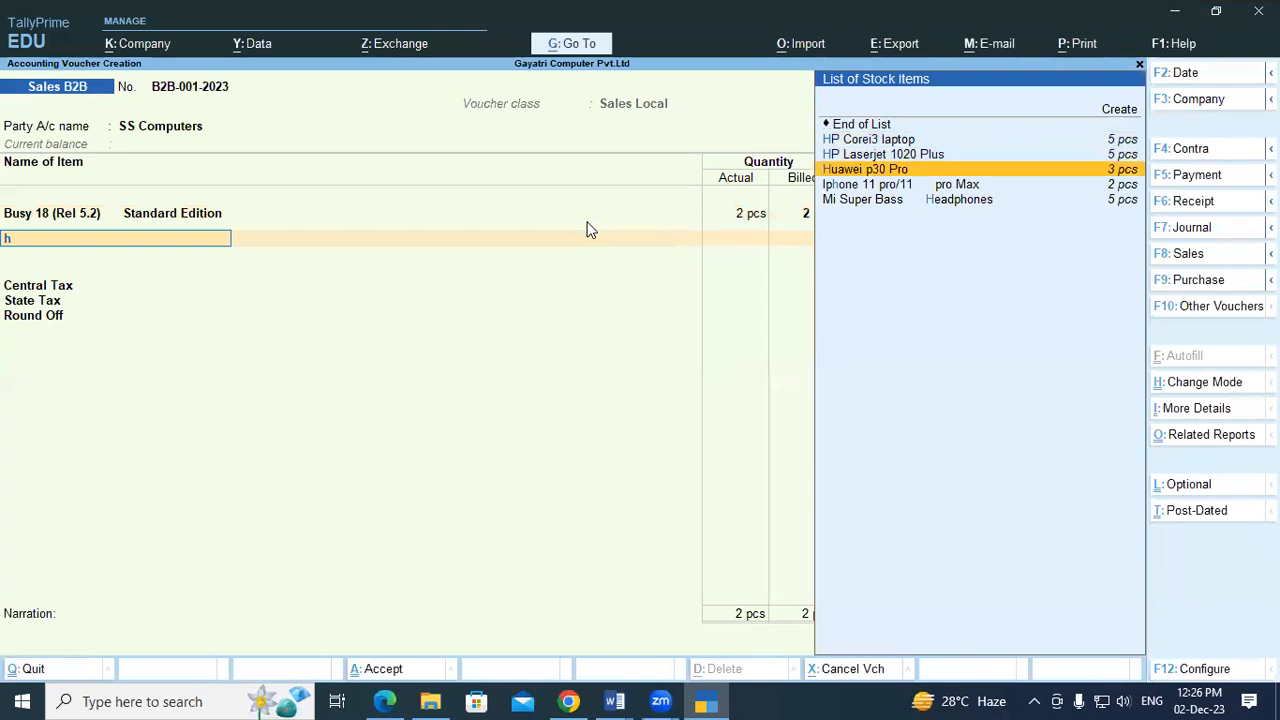
pyautogui.press('Return')
pyautogui.press('Return')
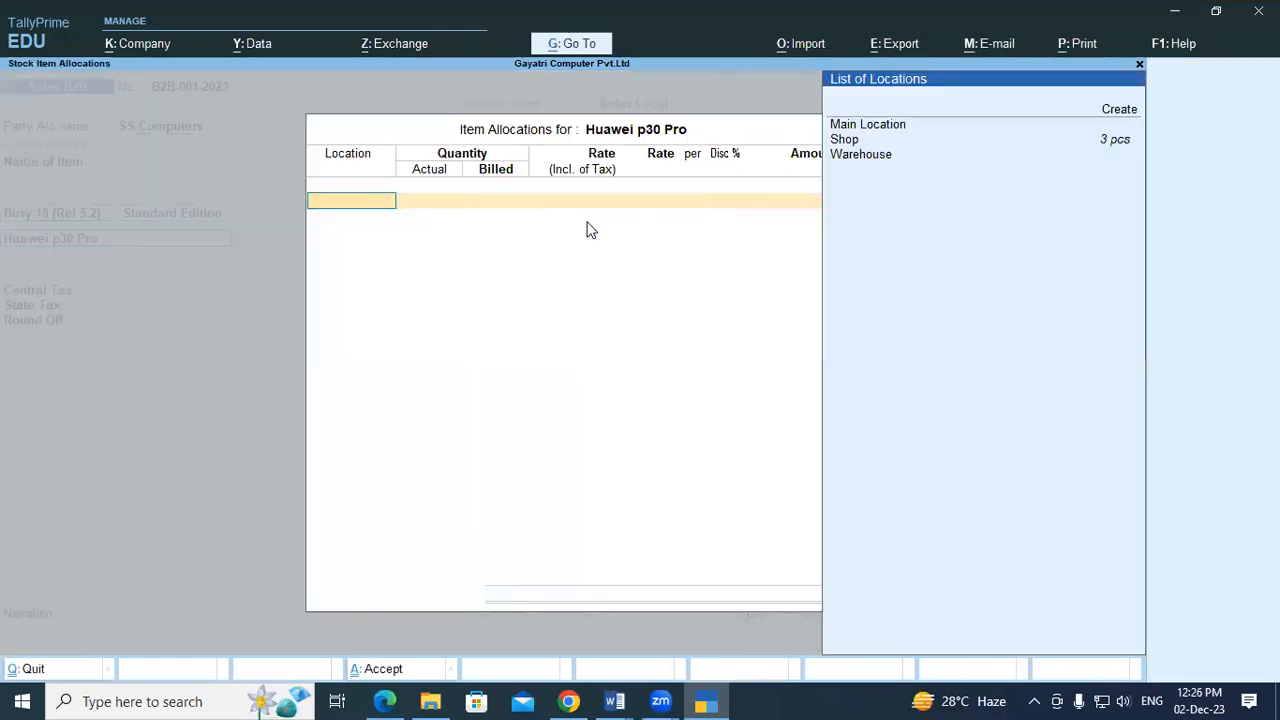
pyautogui.press('Down')
pyautogui.press('Return')
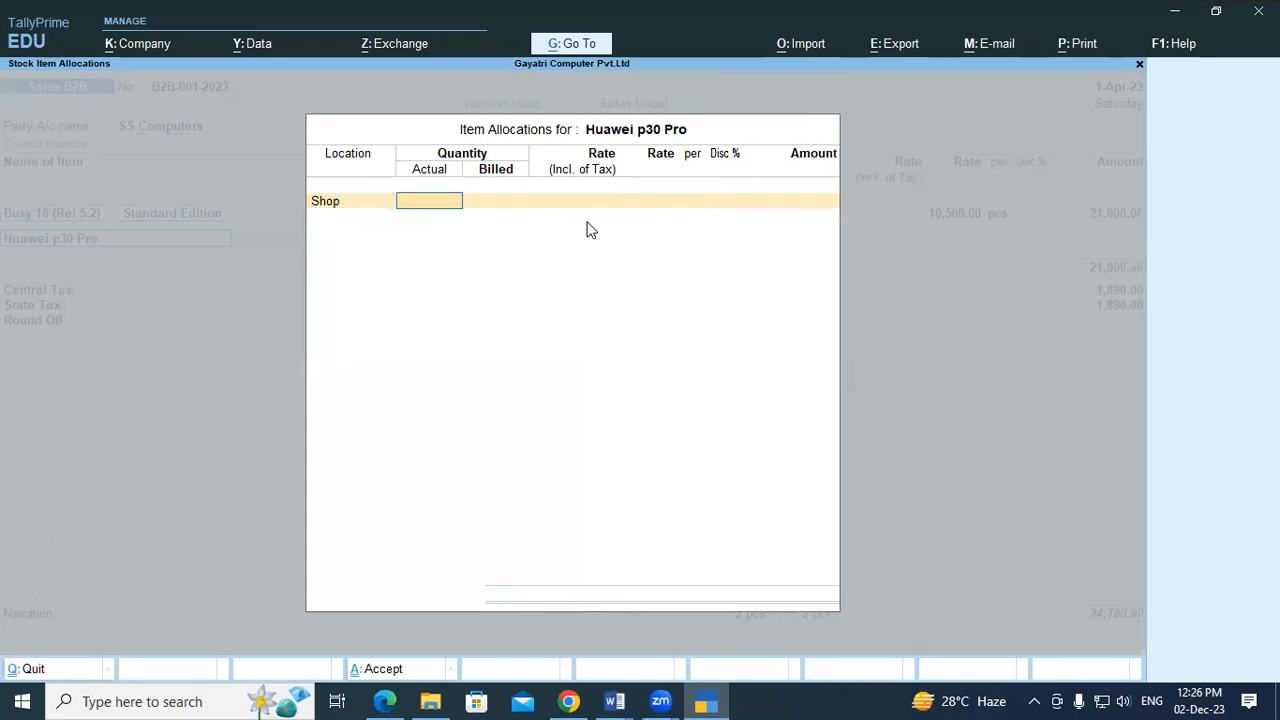
# Check the Huawei quantity in the PDF, set actual and billed quantity to 1 pcs, and leave the tax-inclusive rate blank.
pyautogui.hotkey('alt', 'Tab')
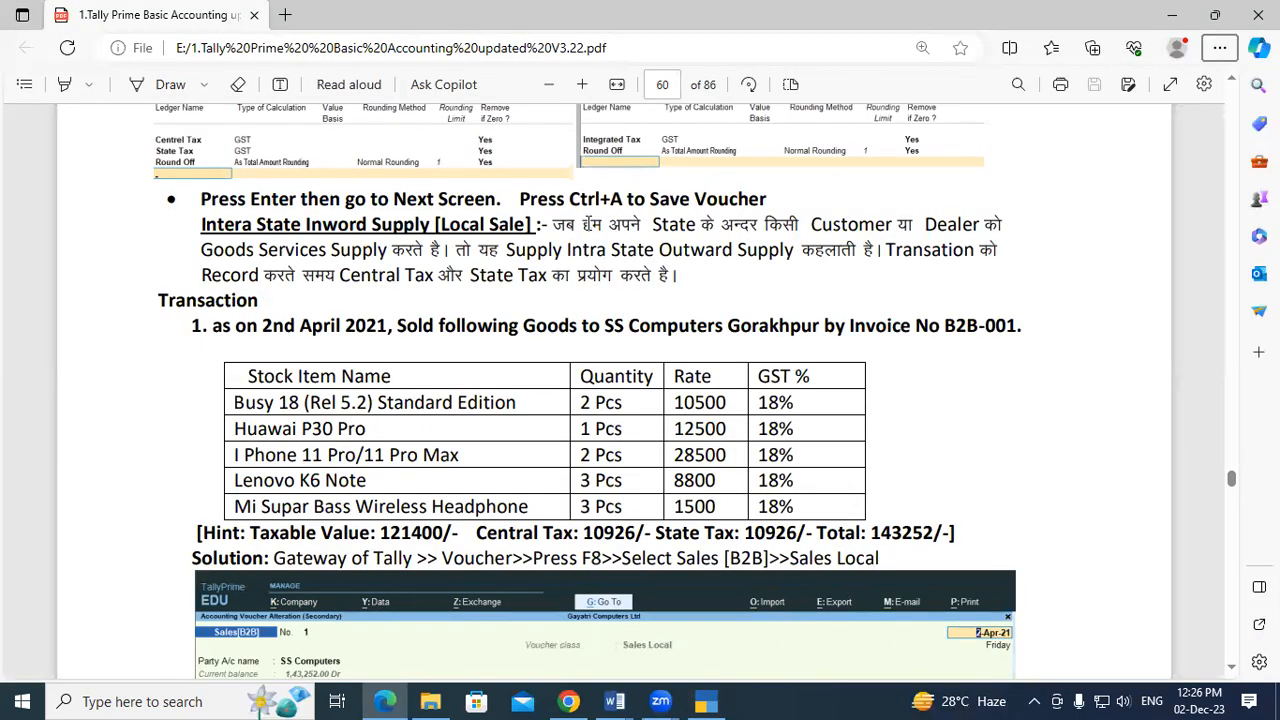
pyautogui.hotkey('alt', 'Tab')
pyautogui.write('1')
pyautogui.press('Return')
pyautogui.press('Return')
pyautogui.press('Return')
# Set the Huawei p30 Pro rate from the PDF to 12500 per pcs without discount and accept the item line.
pyautogui.hotkey('alt', 'Tab')
pyautogui.hotkey('alt', 'Tab')
pyautogui.write('12500')
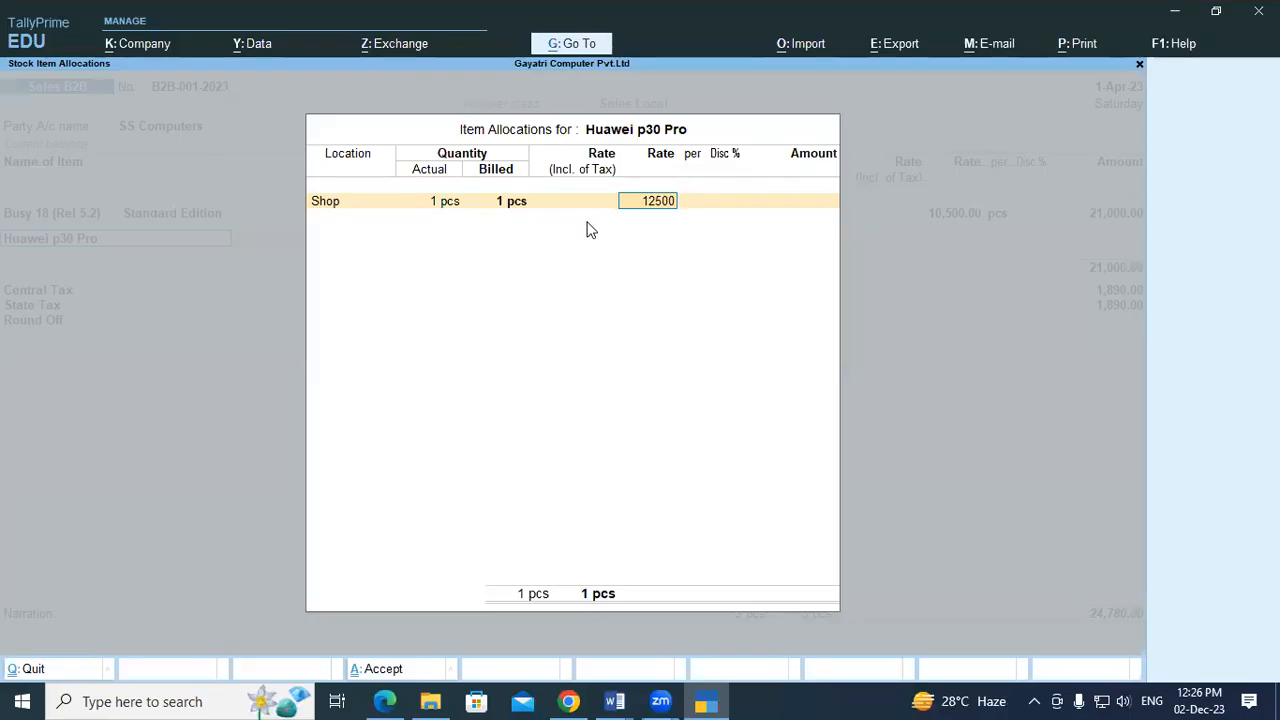
pyautogui.press('Return')
pyautogui.press('Return')
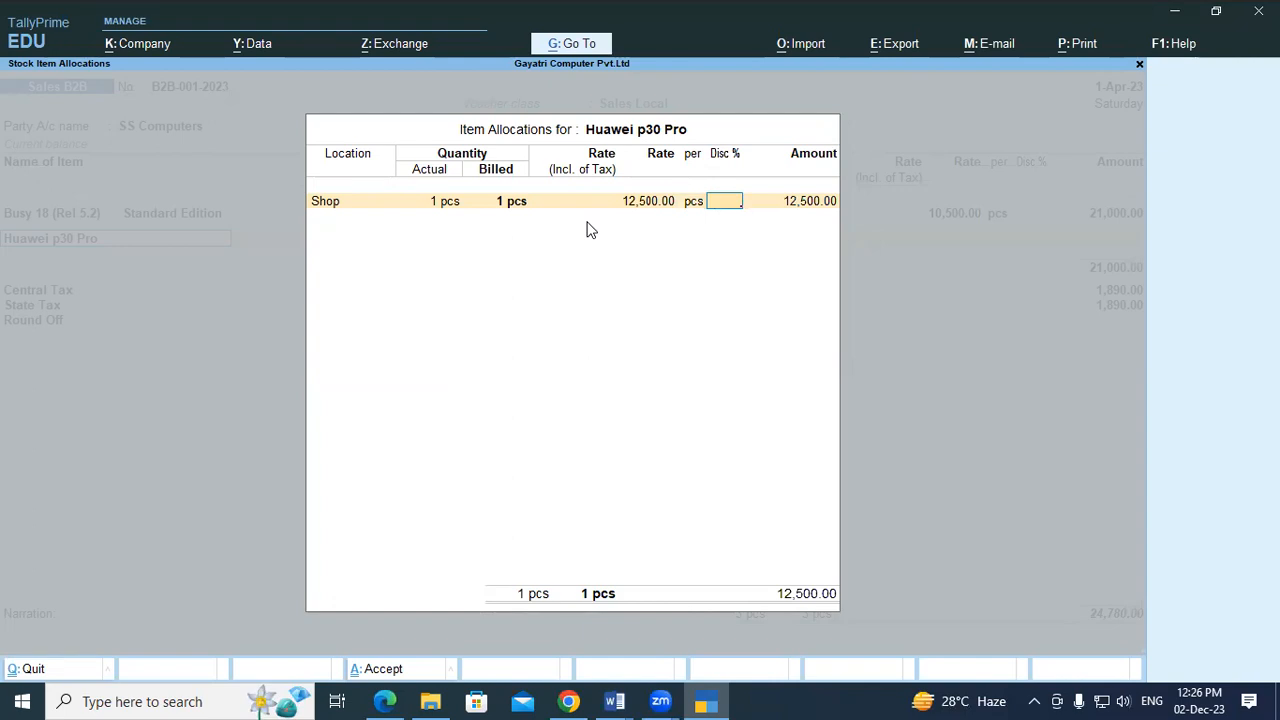
pyautogui.press('Return')
pyautogui.press('Return')
pyautogui.press('Return')
pyautogui.press('ctrl')
pyautogui.hotkey('alt', 'Tab')
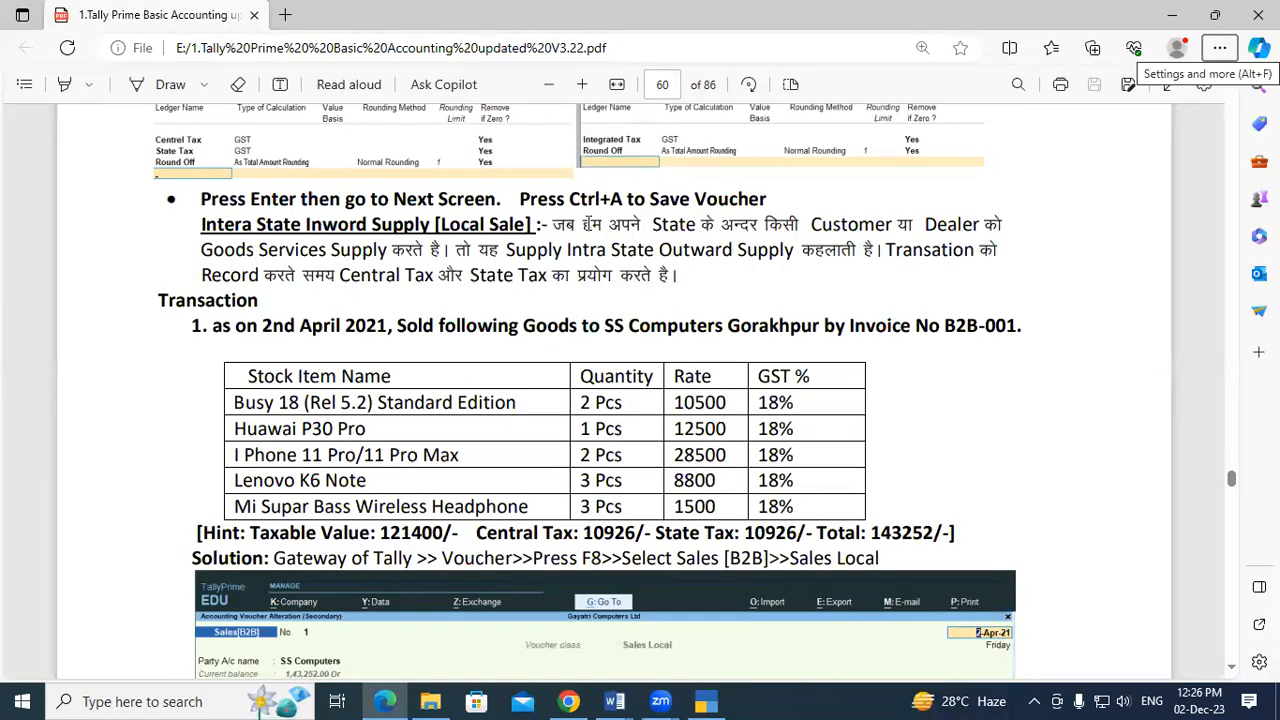
pyautogui.hotkey('alt', 'Tab')
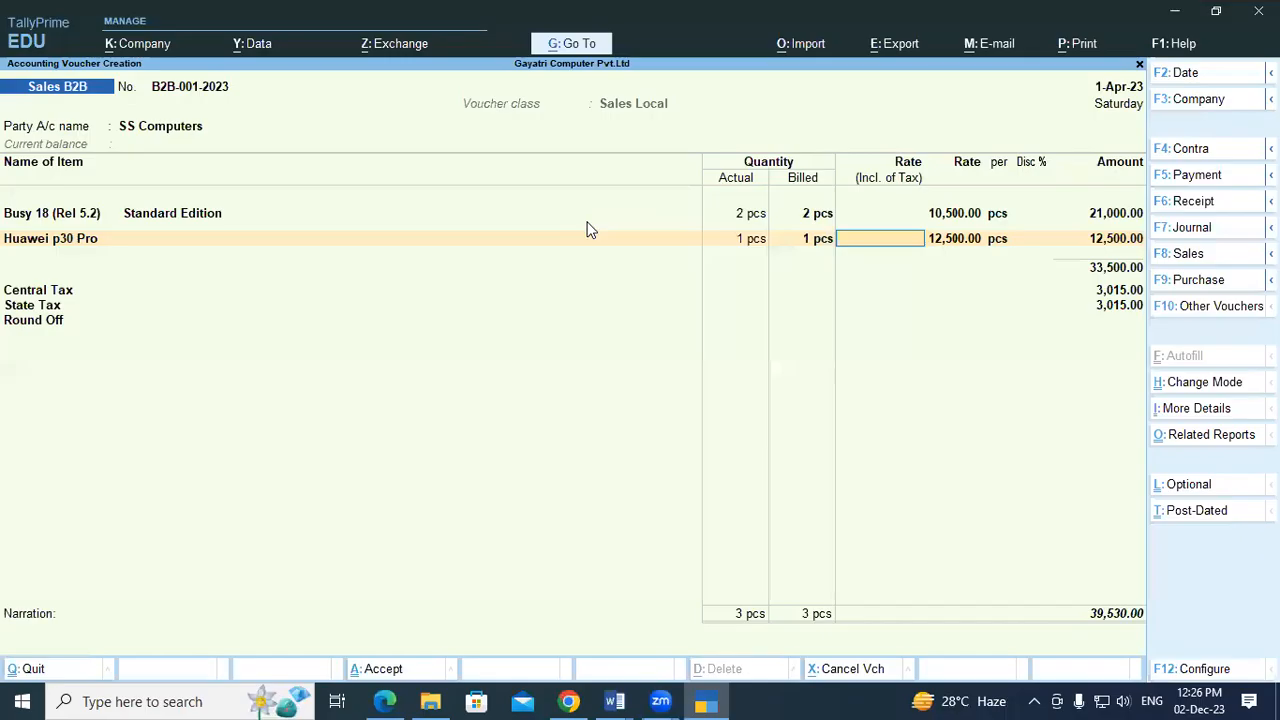
pyautogui.press('Return')
pyautogui.press('Return')
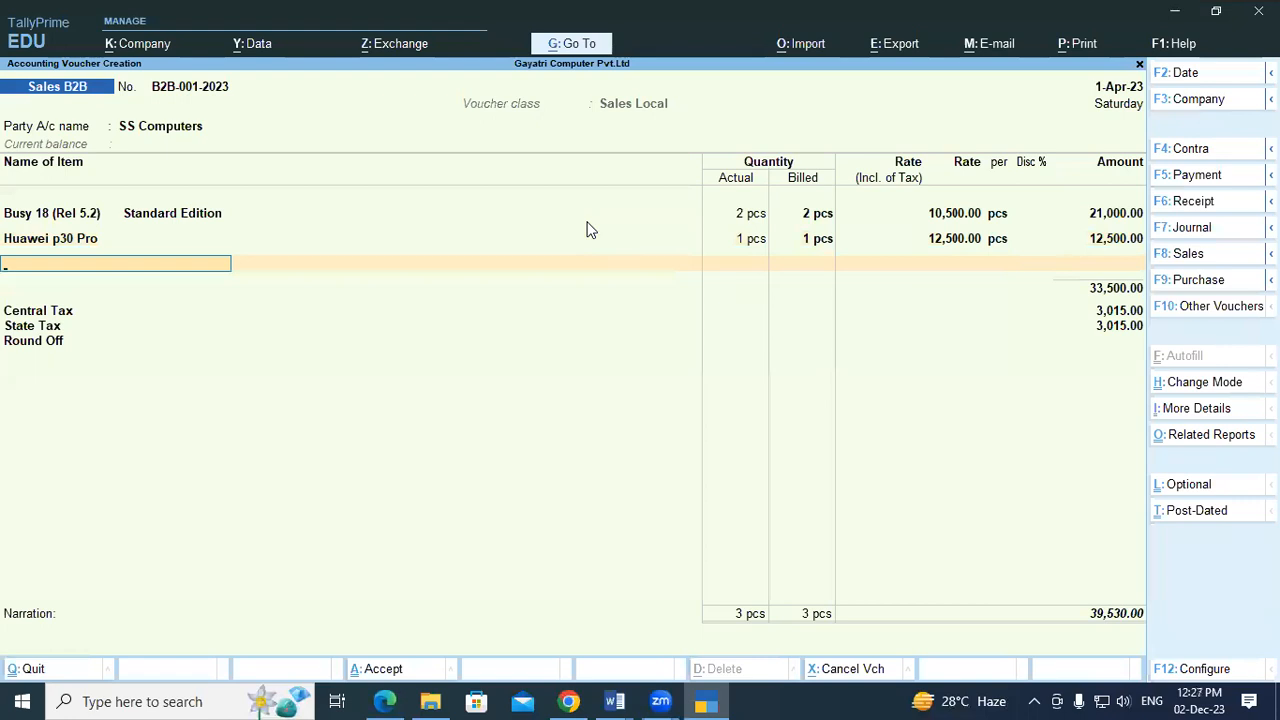
# Add Iphone 11 pro/11 pro Max as the third item without a description and allocate it from the Warehouse location.
pyautogui.write('Iphon')
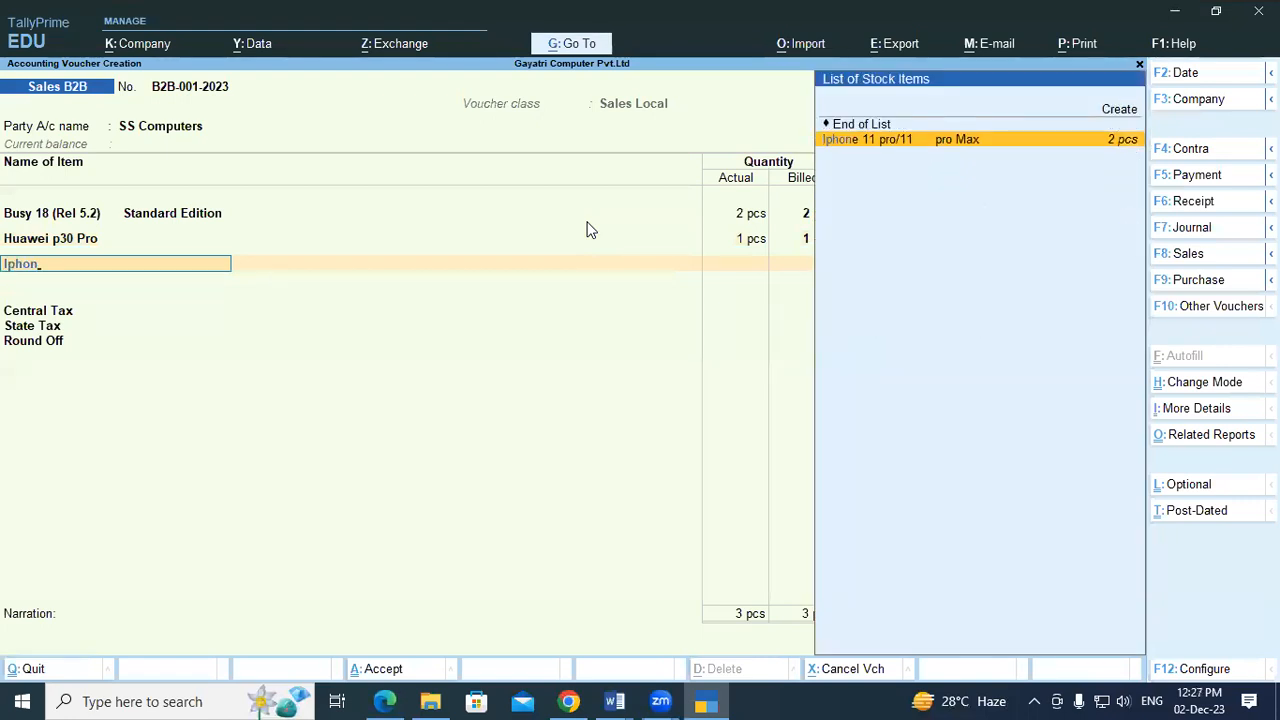
pyautogui.press('Return')
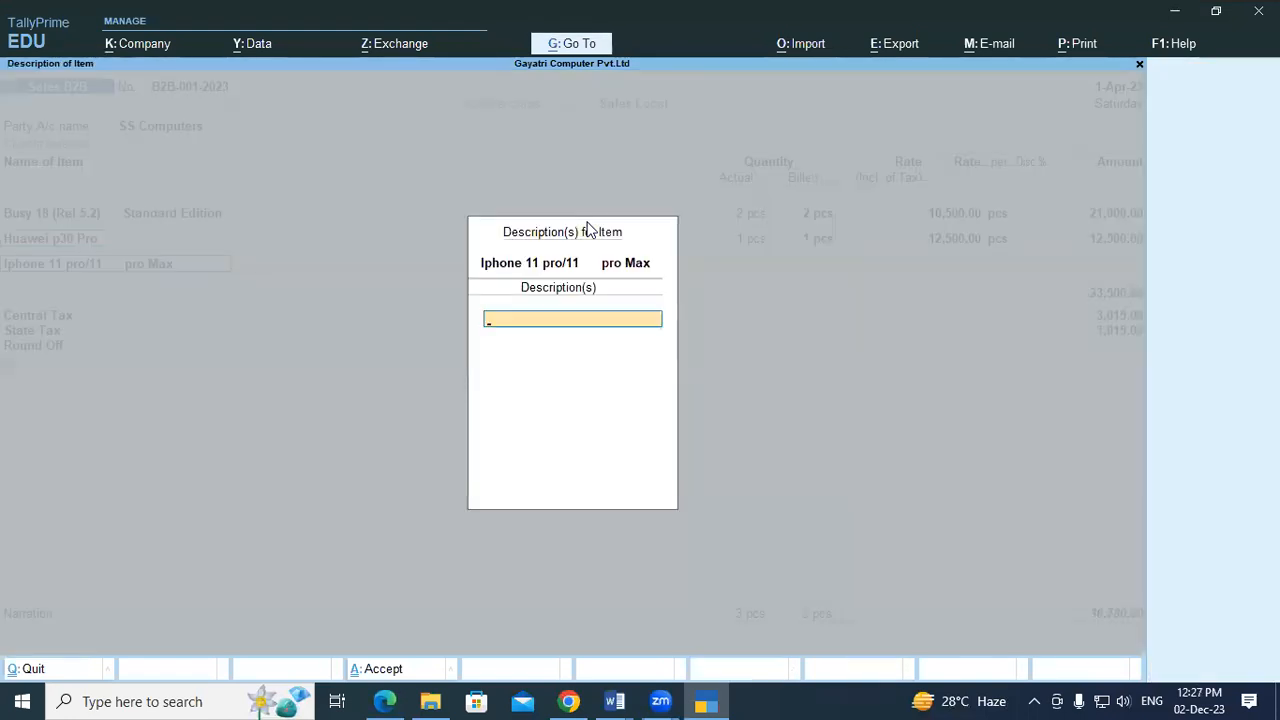
pyautogui.press('Return')
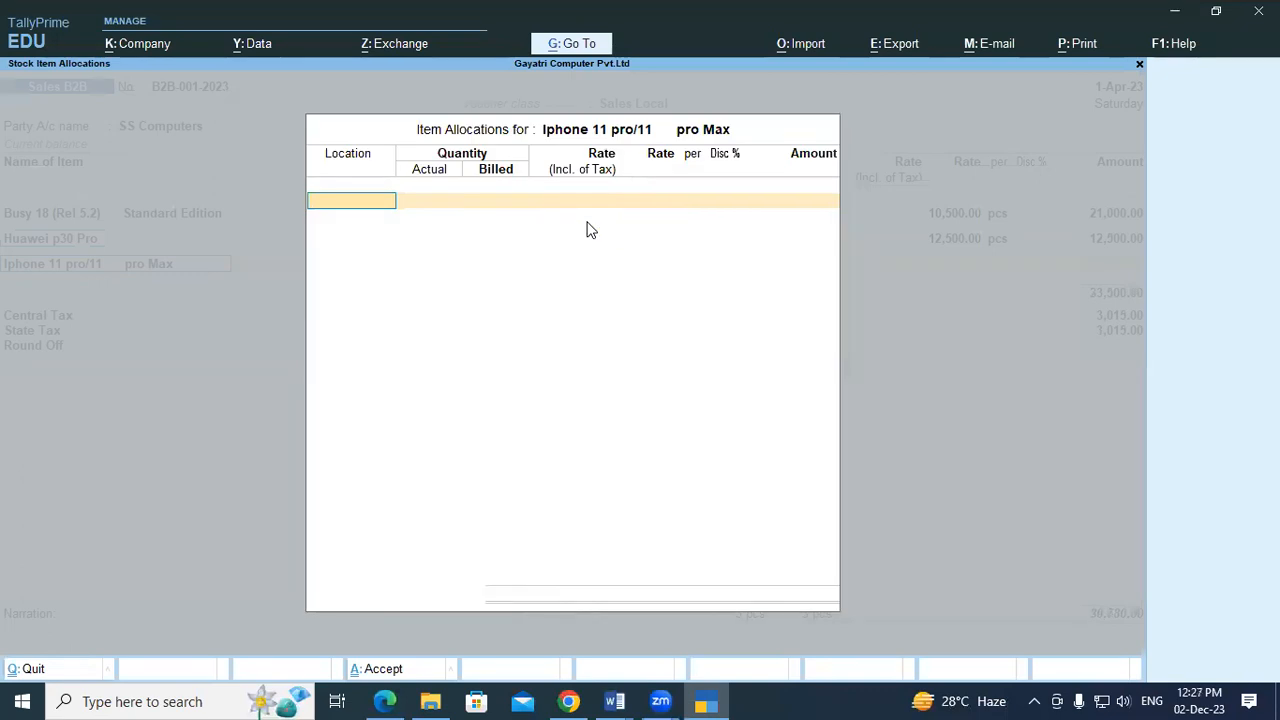
pyautogui.press('Down')
pyautogui.press('Down')
pyautogui.press('Down')
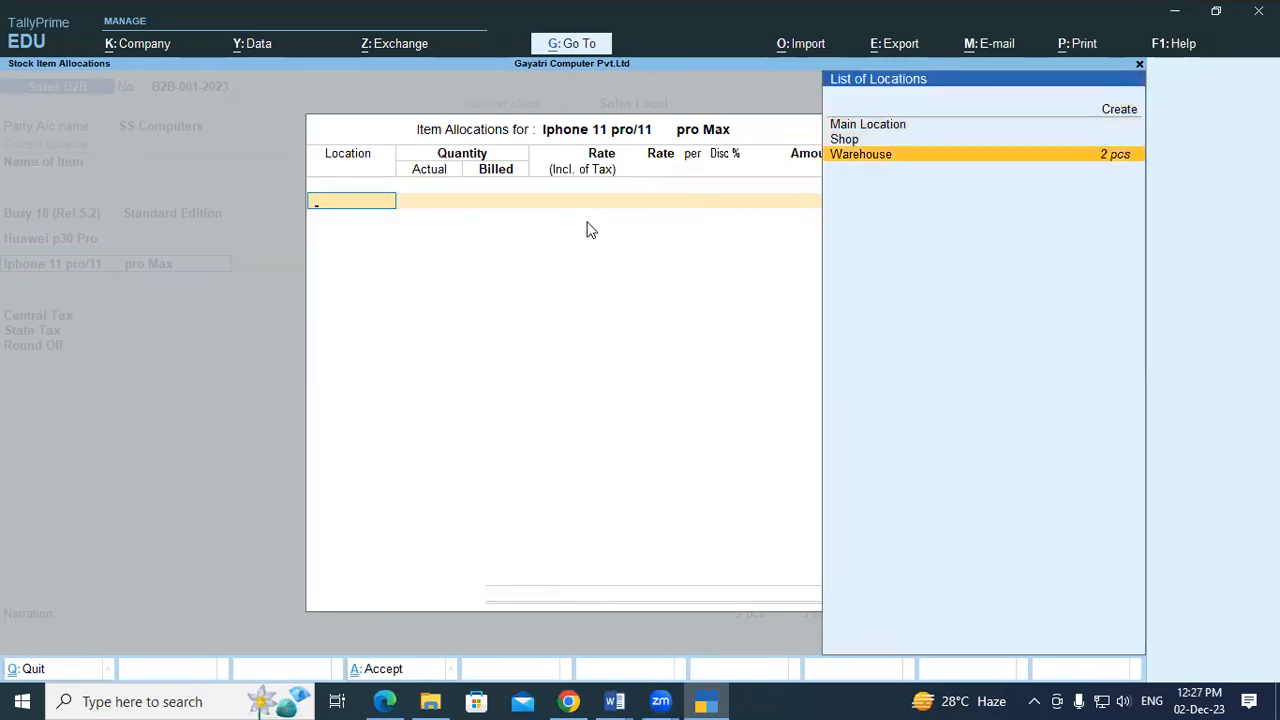
pyautogui.press('Return')
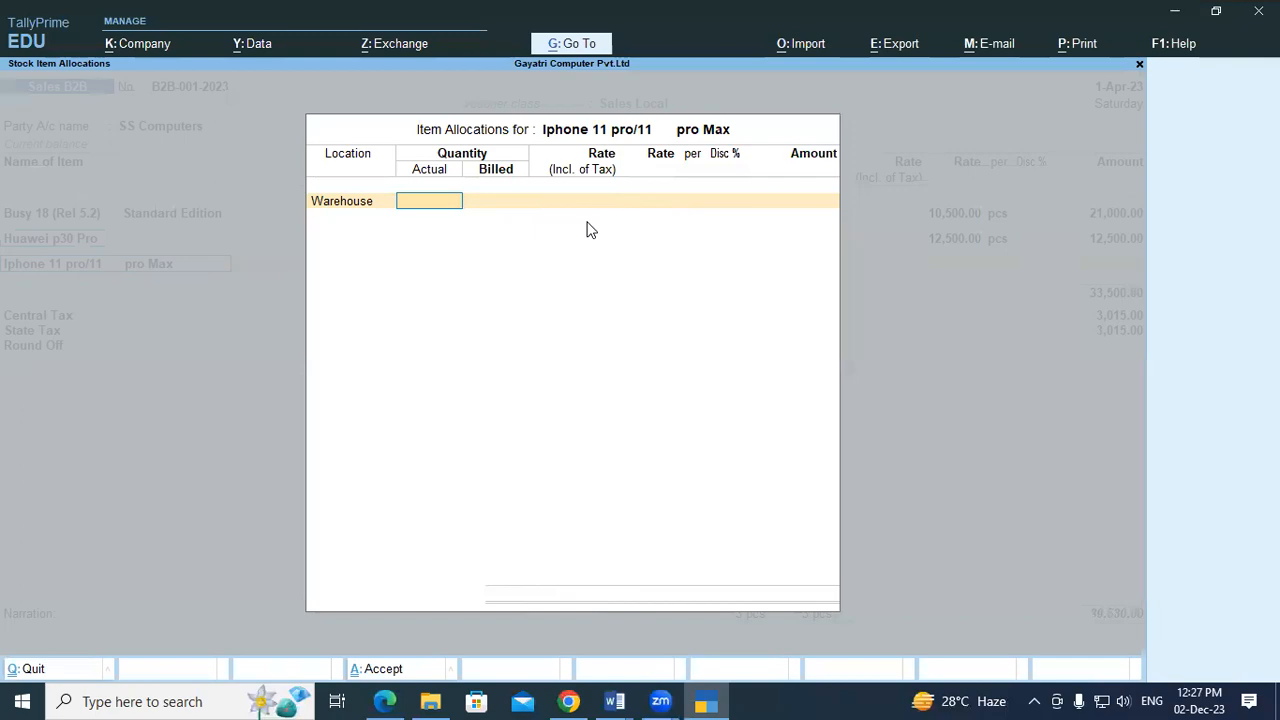
# Check the Iphone quantity in the PDF, set actual and billed quantity to 2 pcs, and leave the tax-inclusive rate blank.
pyautogui.hotkey('alt', 'Tab')
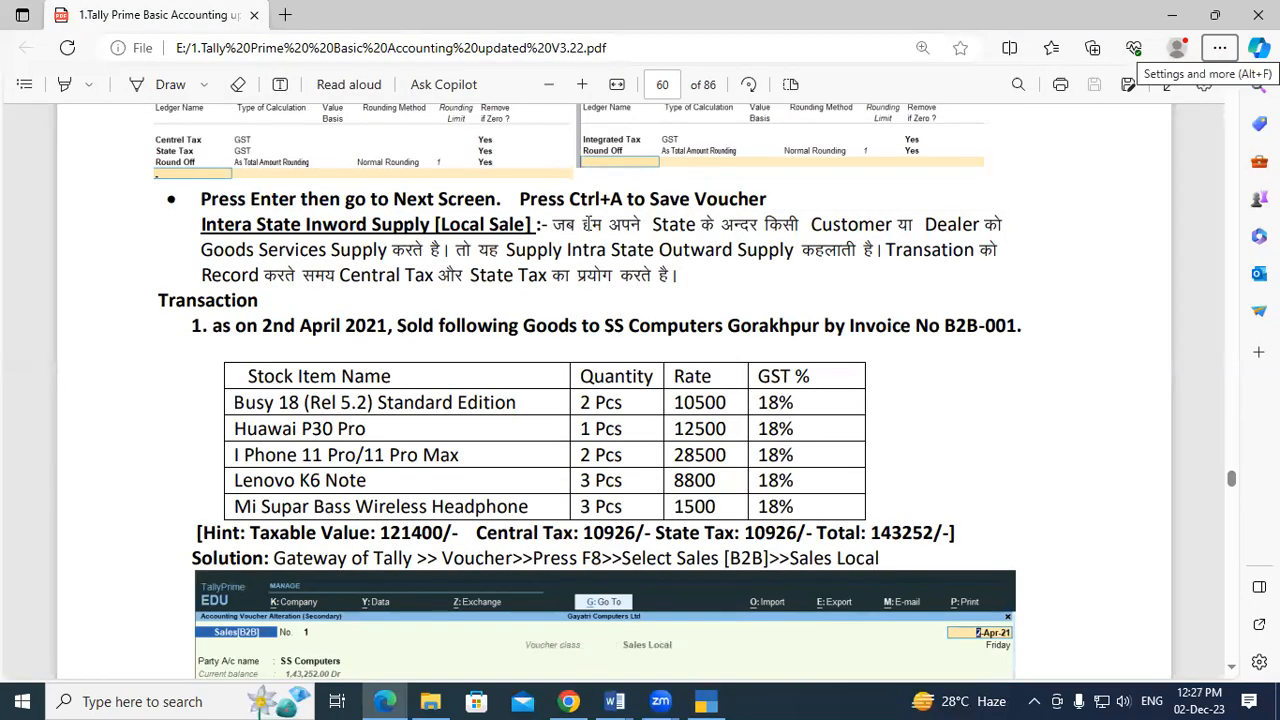
pyautogui.hotkey('alt', 'Tab')
pyautogui.write('5')
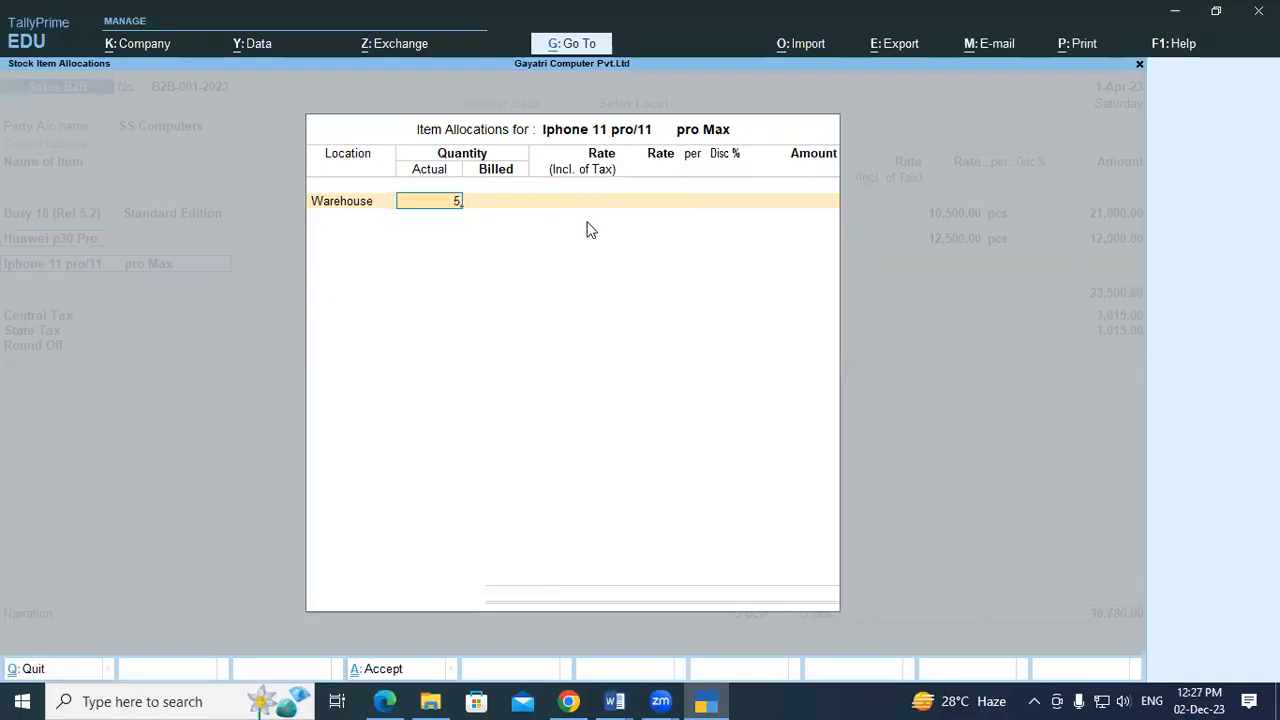
pyautogui.press('BackSpace')
pyautogui.write('2')
pyautogui.press('Return')
pyautogui.press('Return')
pyautogui.press('Return')
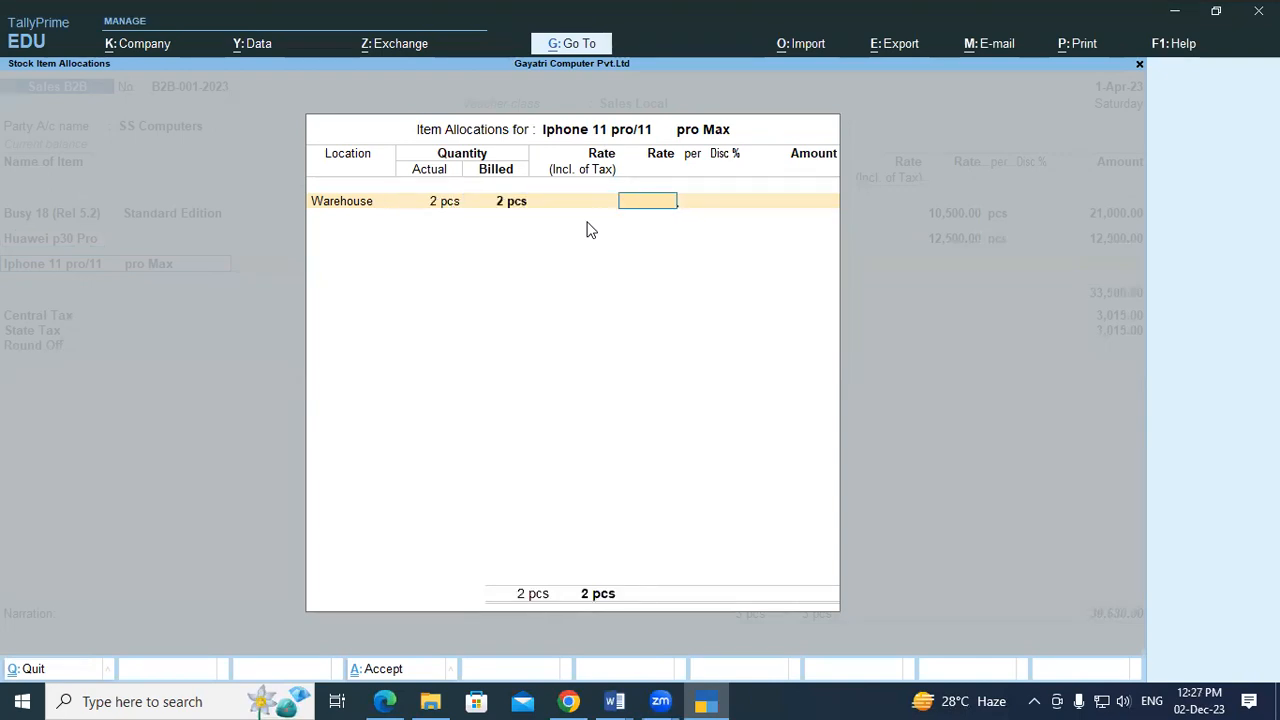
# Set the Iphone 11 pro/11 pro Max rate from the PDF to 28500 per pcs without discount and accept the item line.
pyautogui.hotkey('alt', 'Tab')
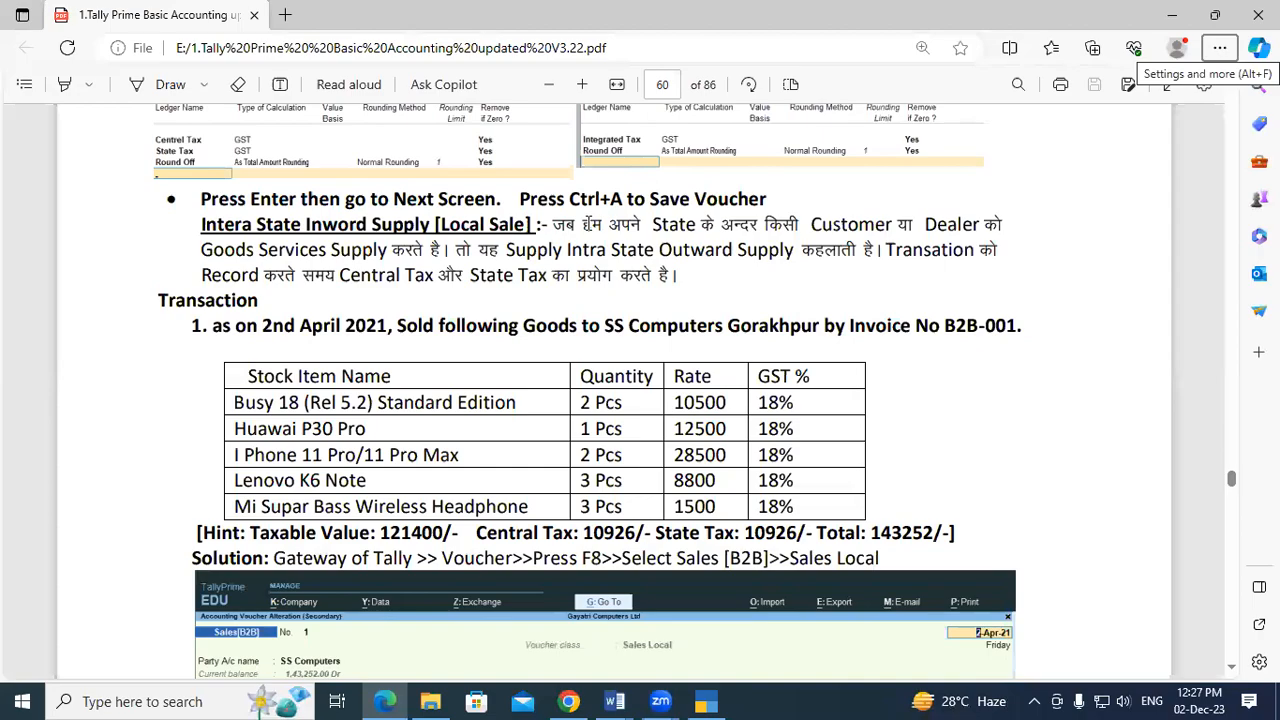
pyautogui.hotkey('alt', 'Tab')
pyautogui.write('2')
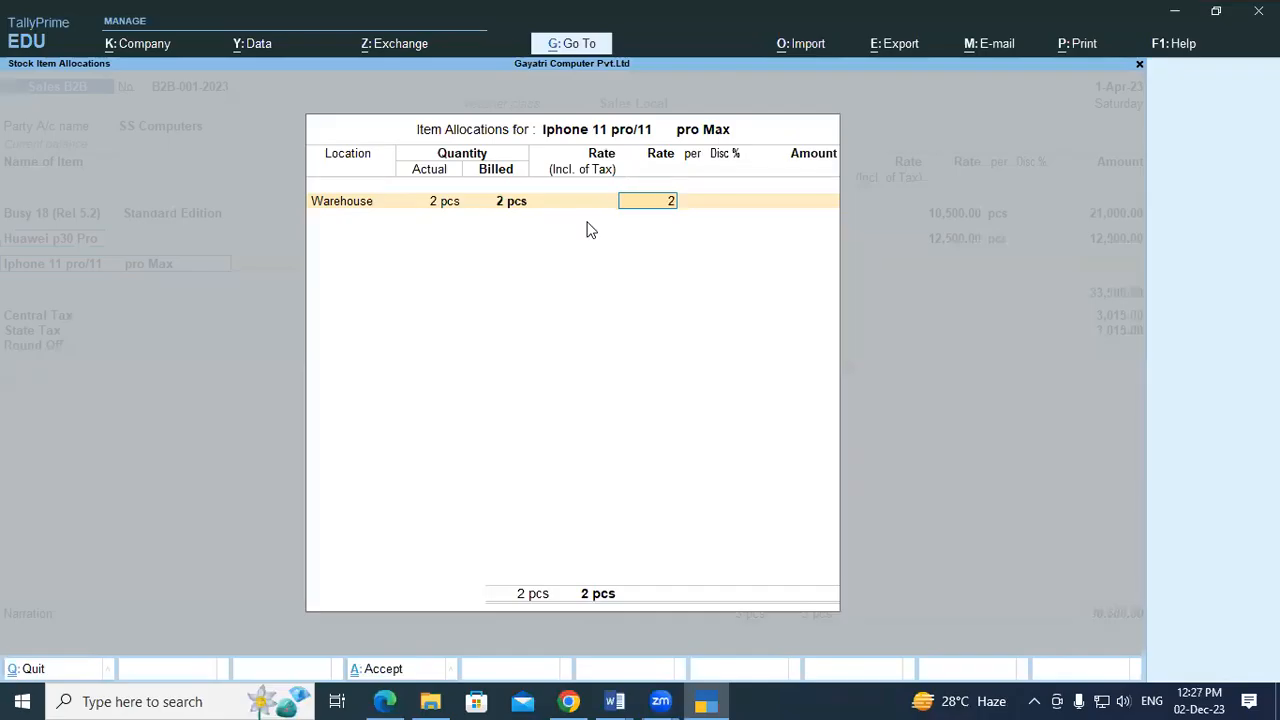
pyautogui.write('8,5000')
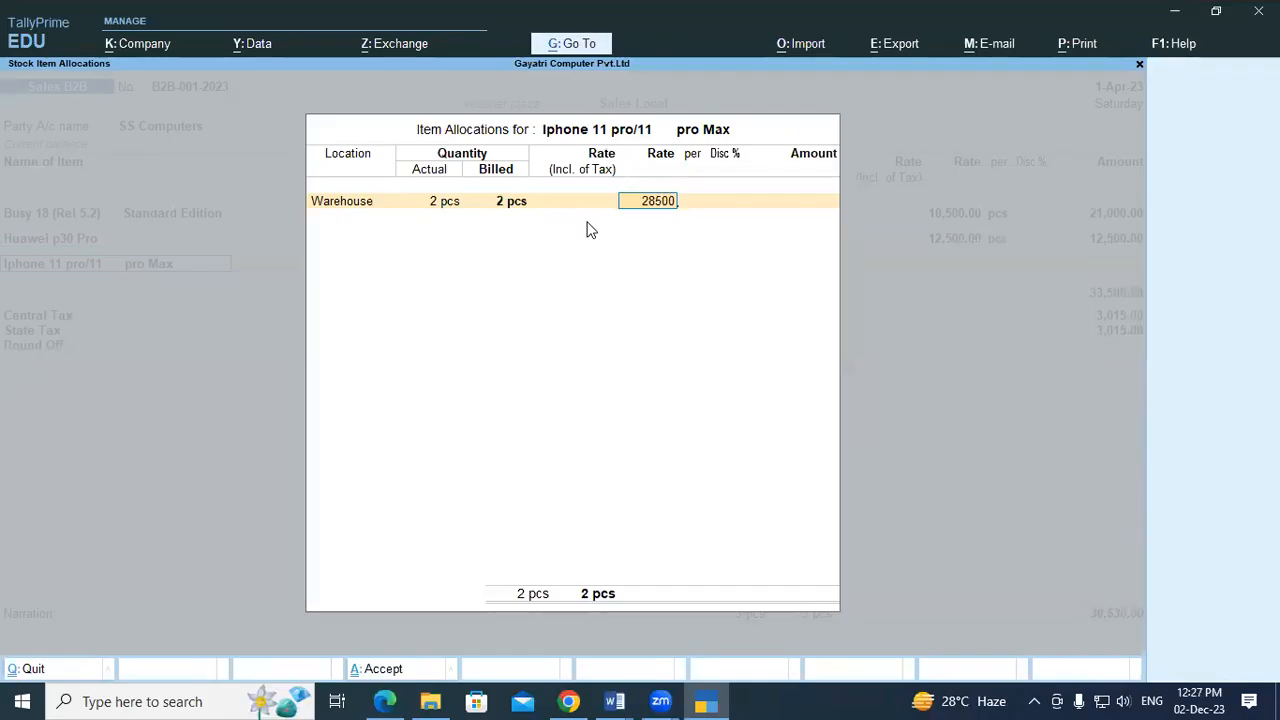
pyautogui.press('Return')
pyautogui.press('Return')
pyautogui.press('Return')
pyautogui.press('Return')
pyautogui.press('Return')
pyautogui.press('Return')
pyautogui.press('Return')
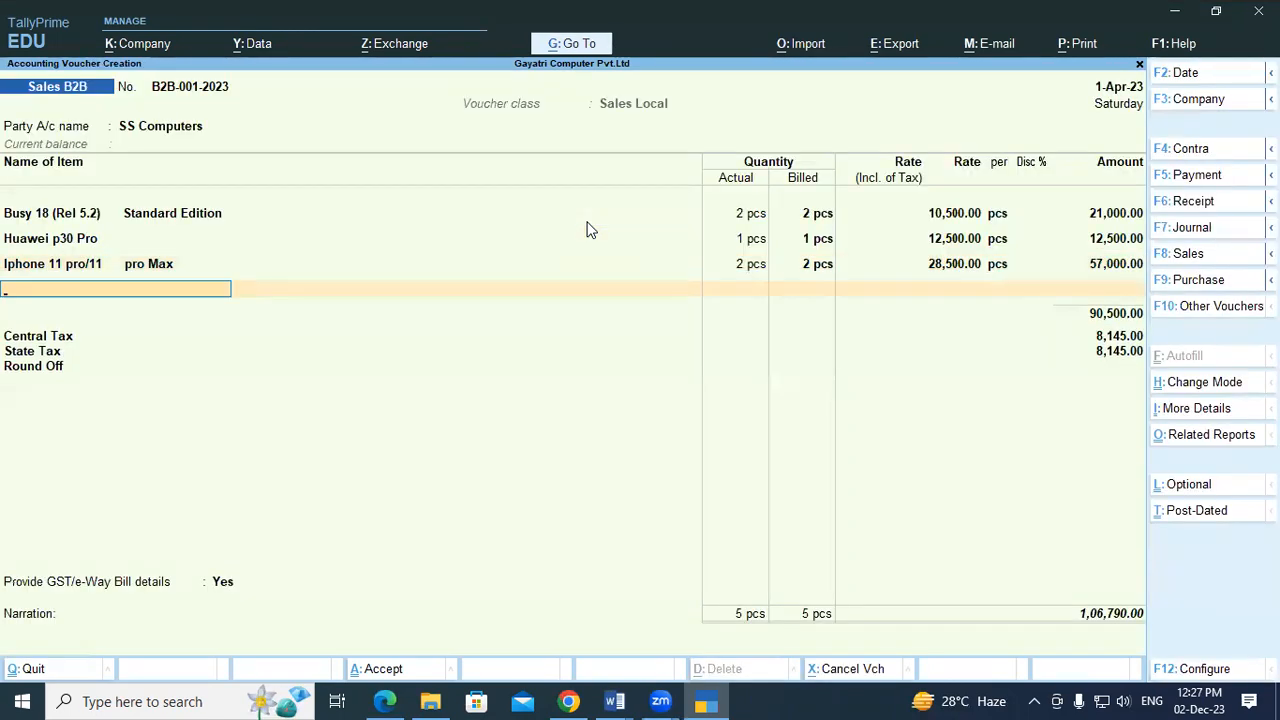
# Check the next item in the PDF and add Lenovo k6 Note as the fourth item without a description.
pyautogui.hotkey('alt', 'Tab')
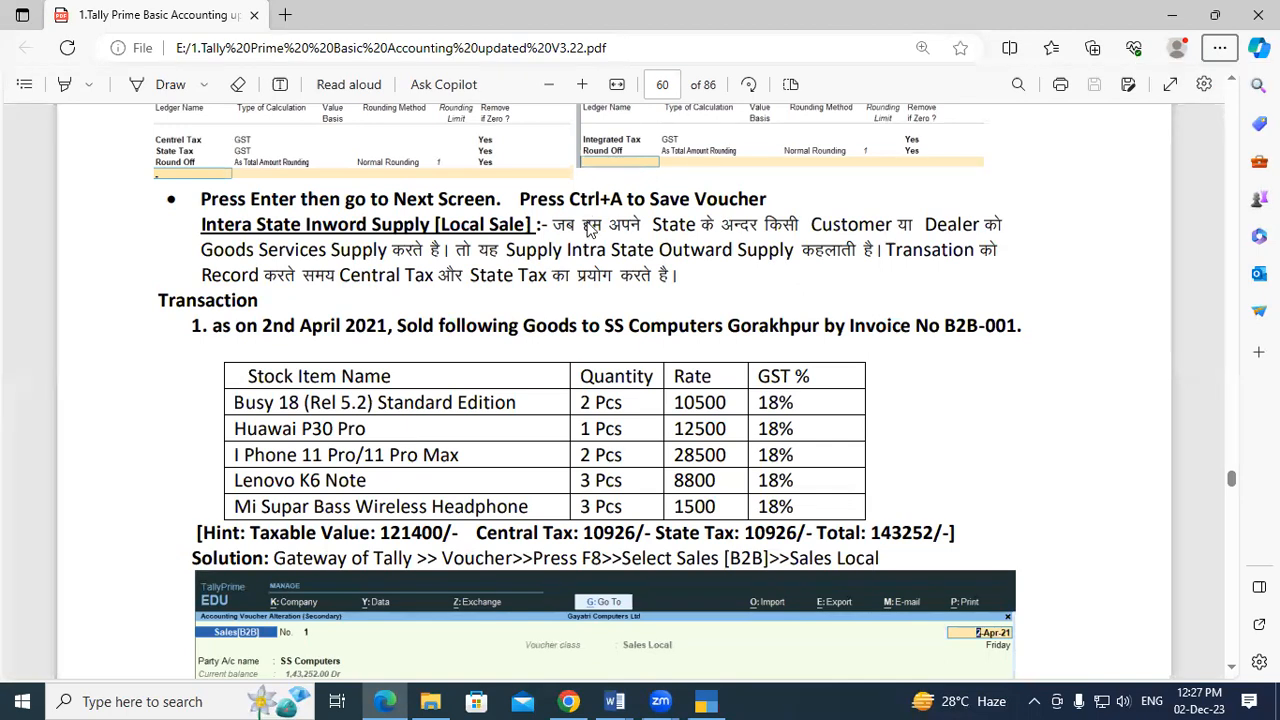
pyautogui.hotkey('alt', 'Tab')
pyautogui.write('Len')
pyautogui.press('Down')
pyautogui.press('Down')
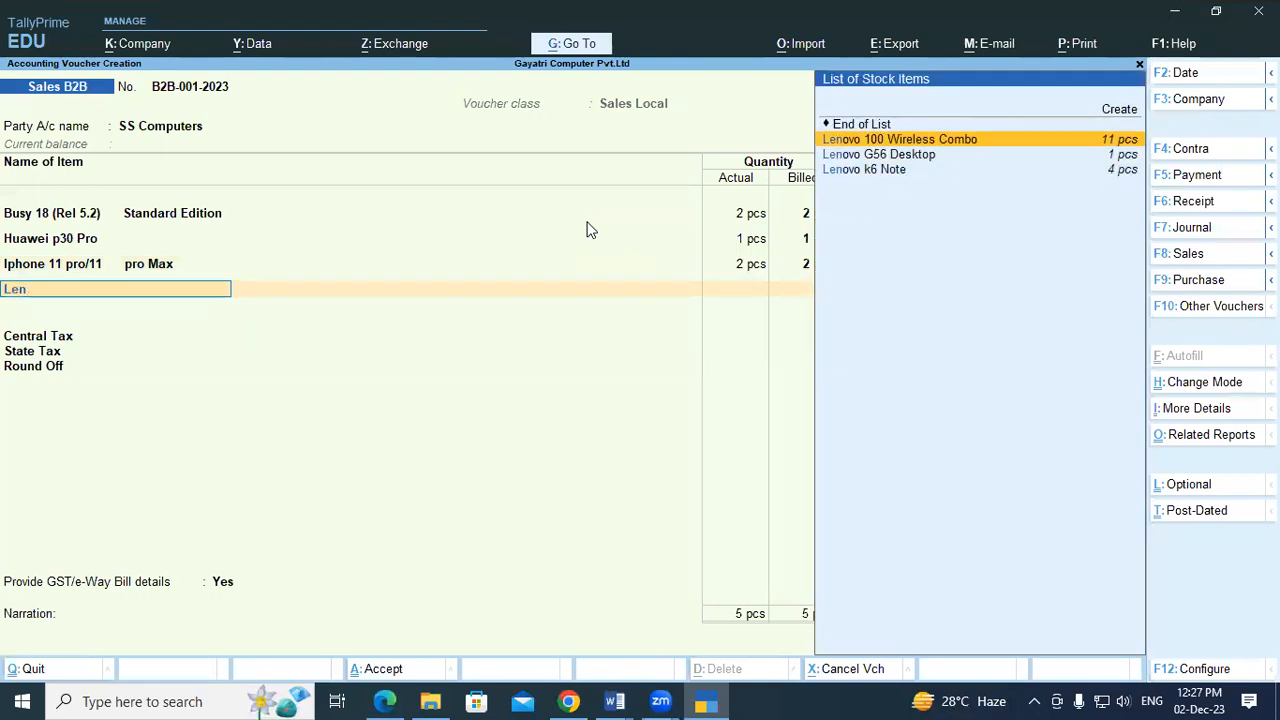
pyautogui.press('Return')
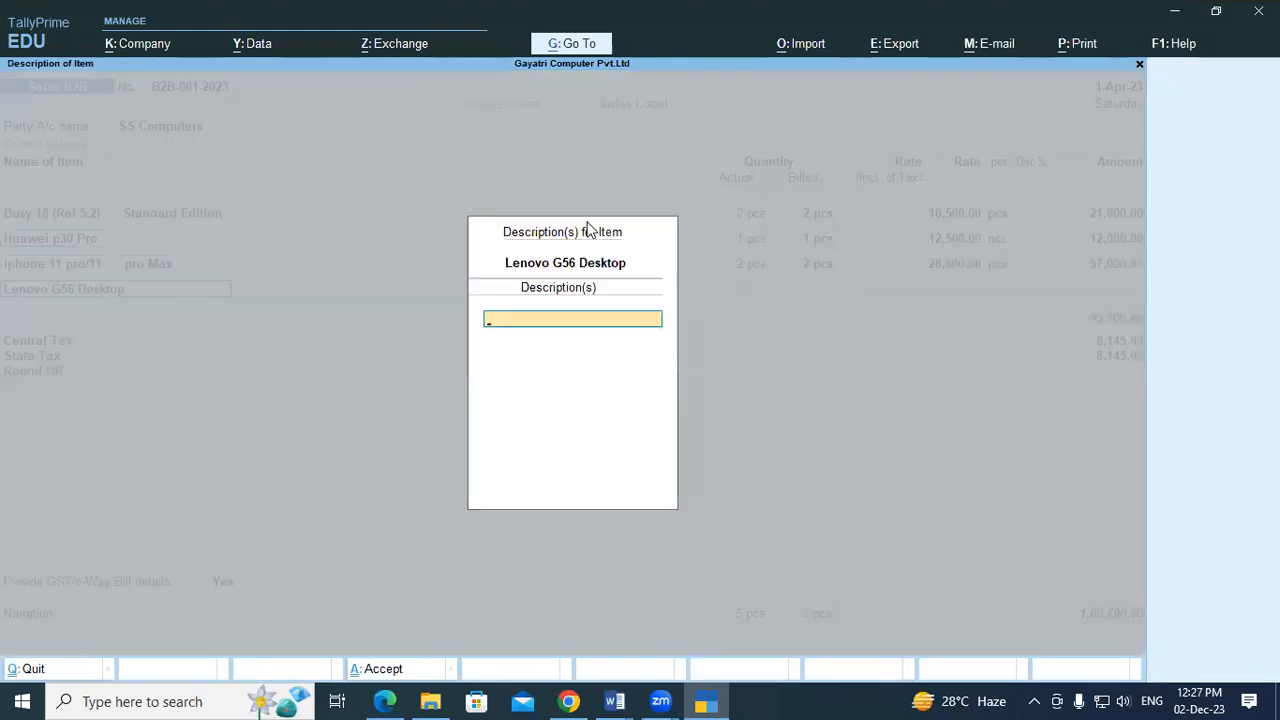
pyautogui.press('Return')
pyautogui.press('Down')
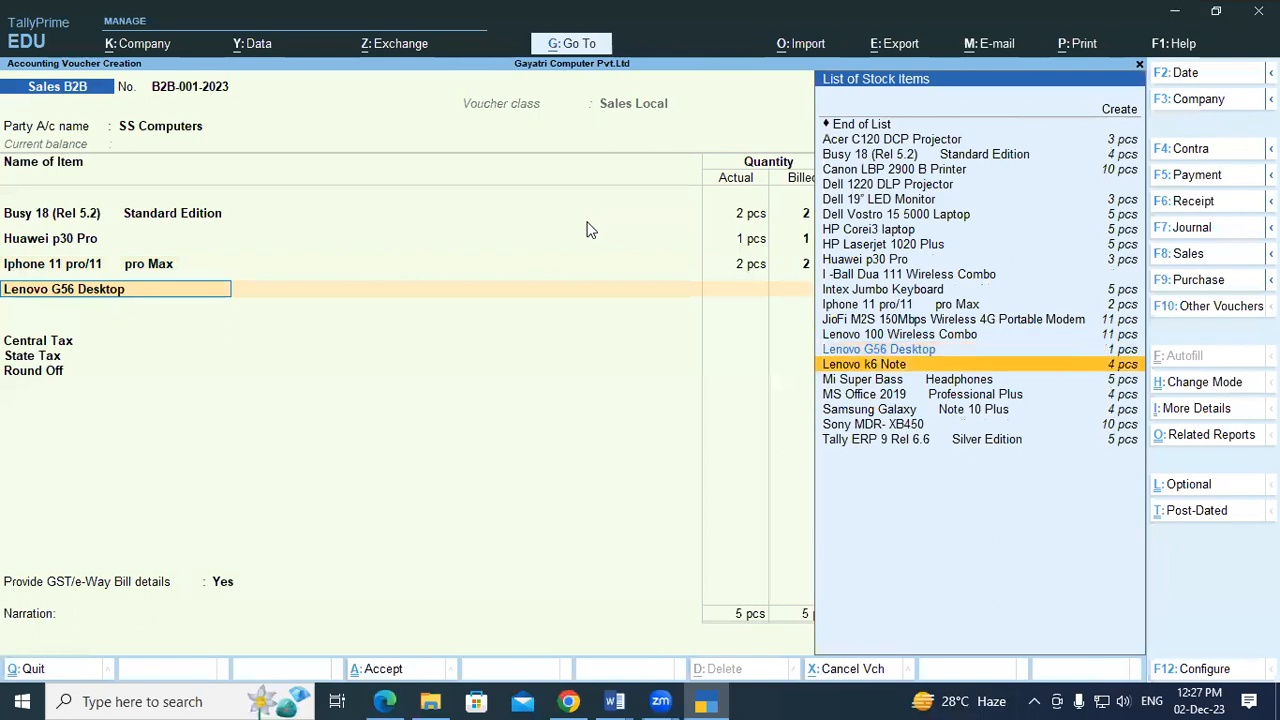
pyautogui.press('Return')
pyautogui.press('Return')
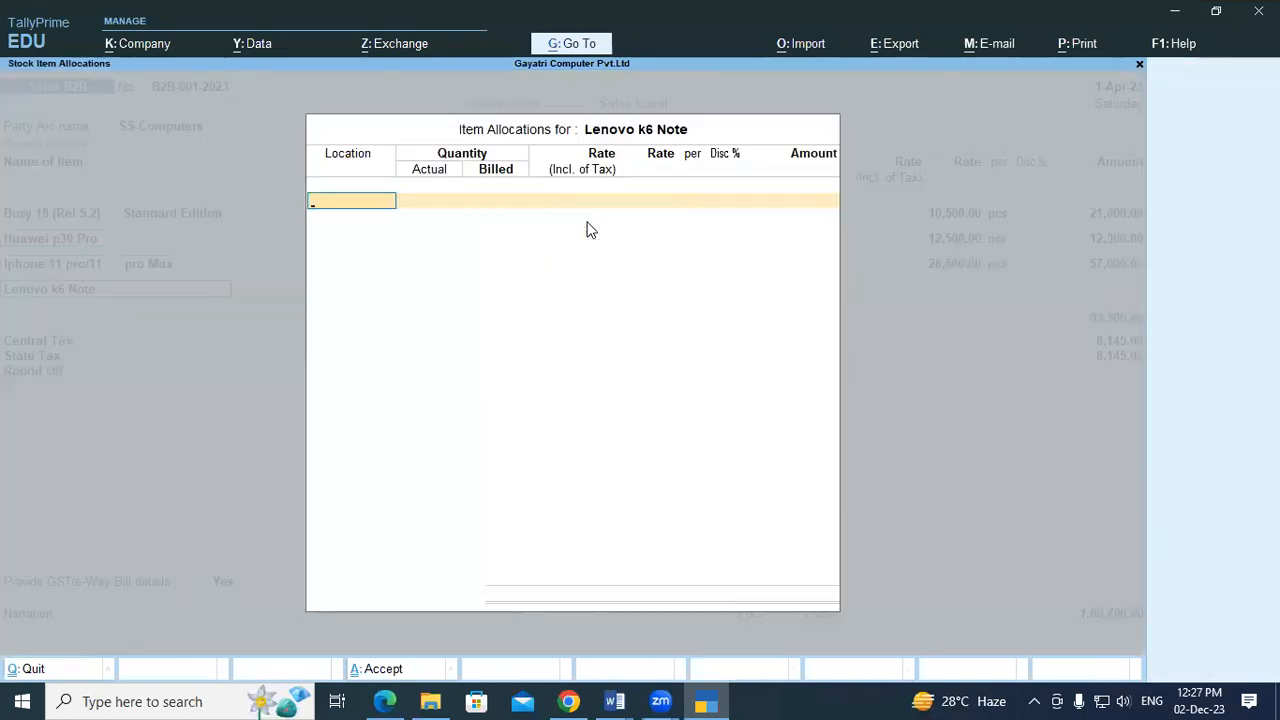
# Allocate Lenovo k6 Note from the Shop location, set actual and billed quantity to 3 pcs per the PDF, and leave the tax-inclusive rate blank.
pyautogui.press('Down')
pyautogui.press('Down')
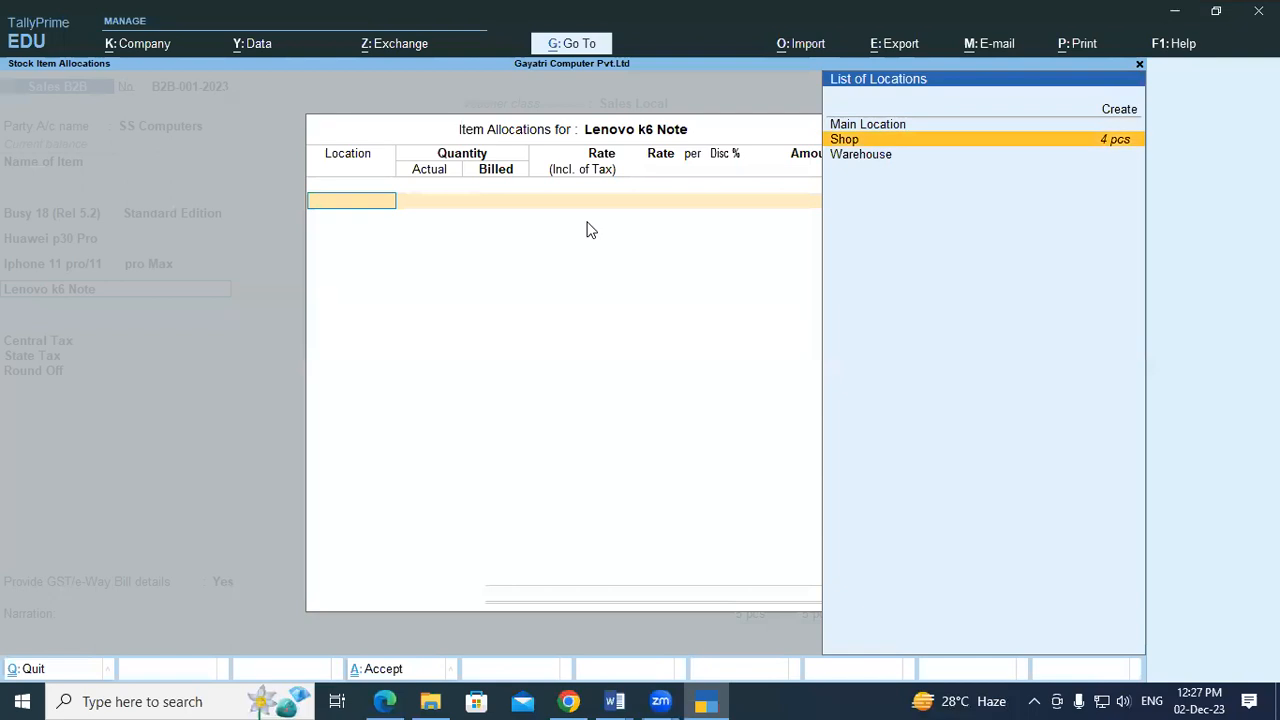
pyautogui.press('Return')
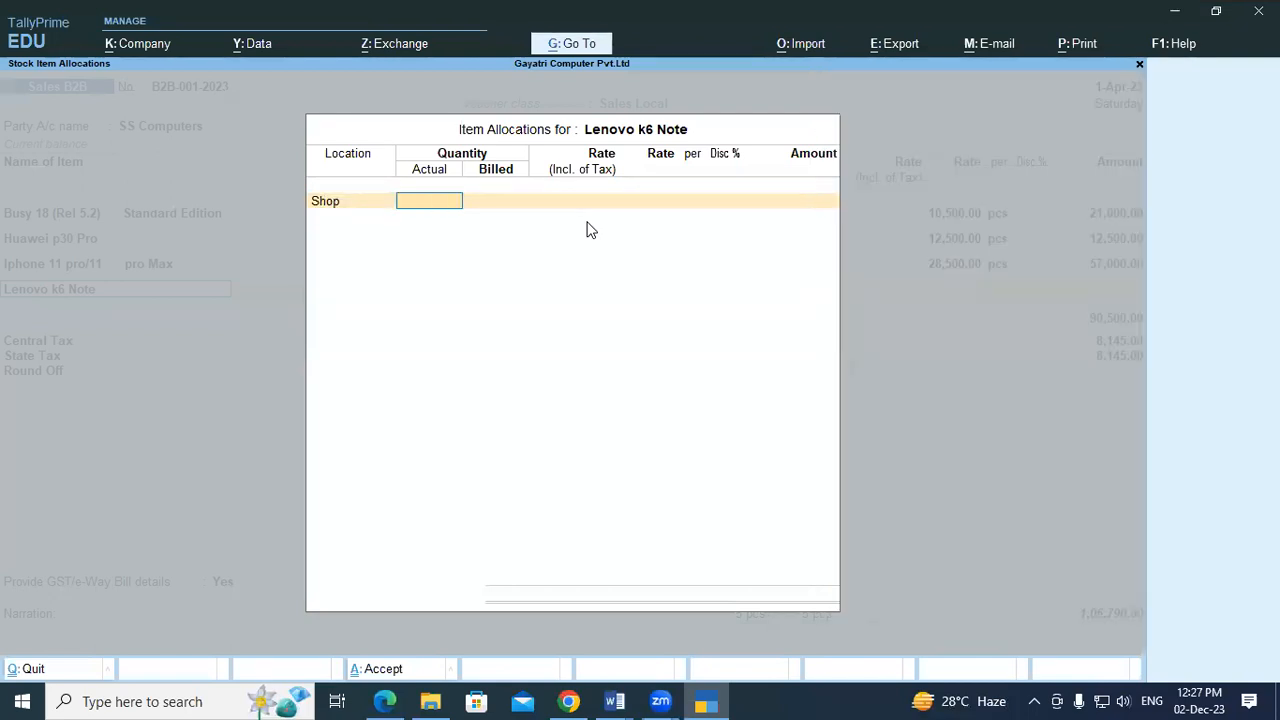
pyautogui.hotkey('alt', 'Tab')
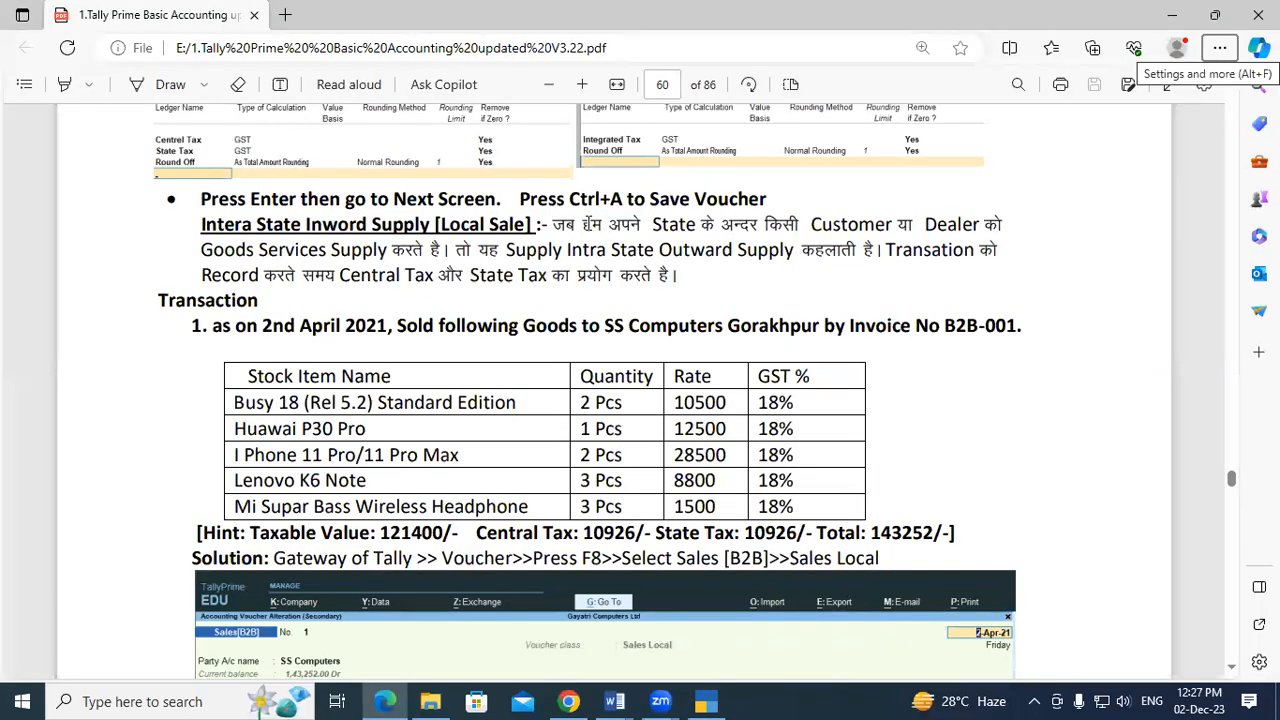
pyautogui.hotkey('alt', 'Tab')
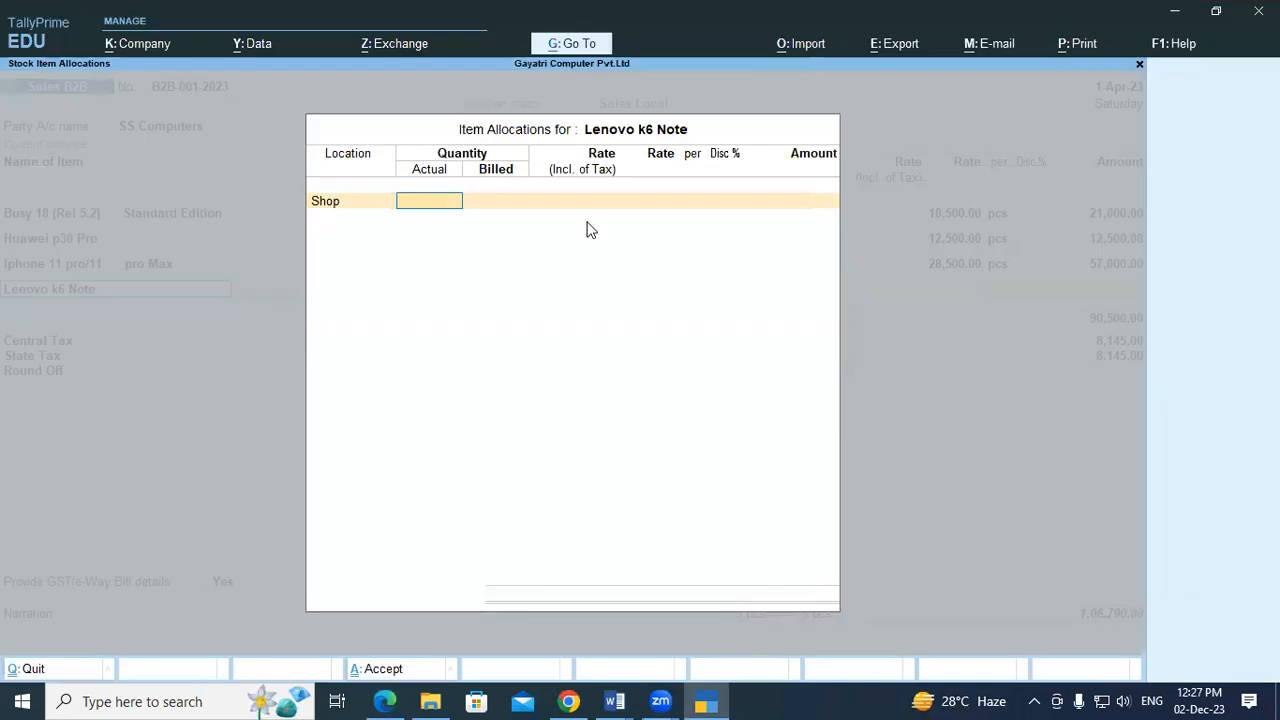
pyautogui.write('3')
pyautogui.press('Return')
pyautogui.press('Return')
pyautogui.press('Return')
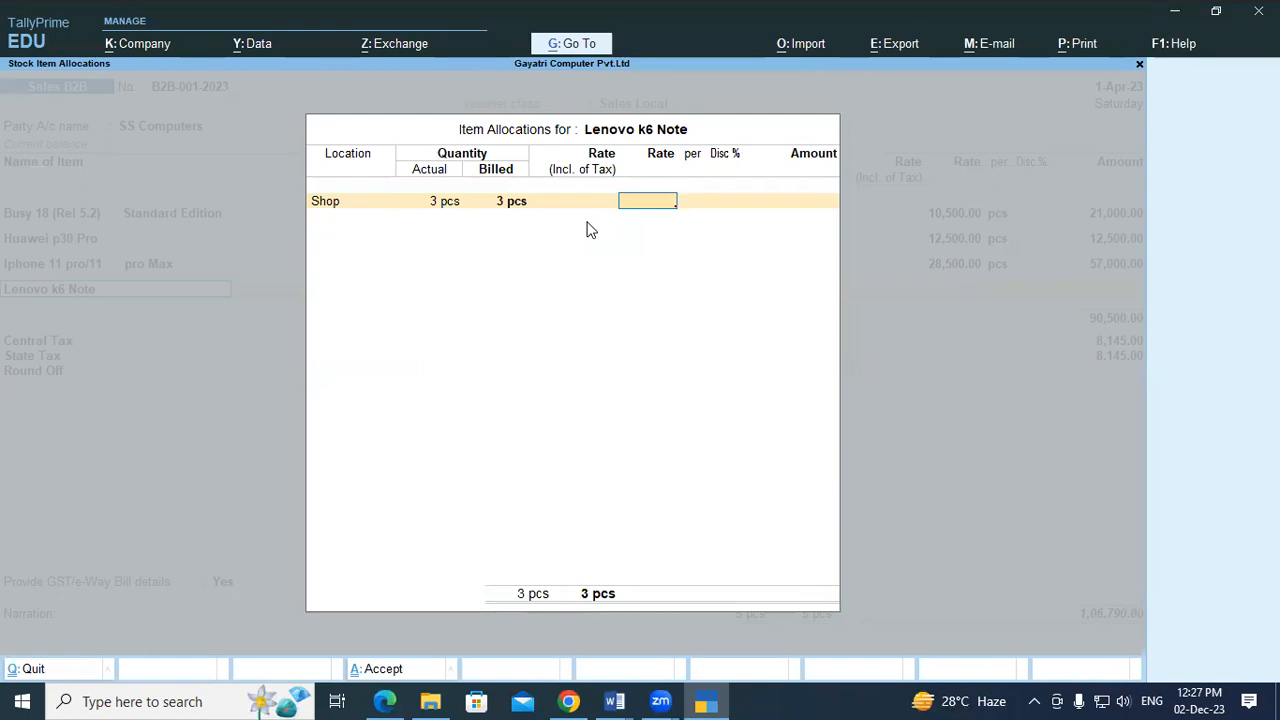
# Set the Lenovo k6 Note rate from the PDF to 8800 per pcs without discount and accept the item line.
pyautogui.hotkey('alt', 'Tab')
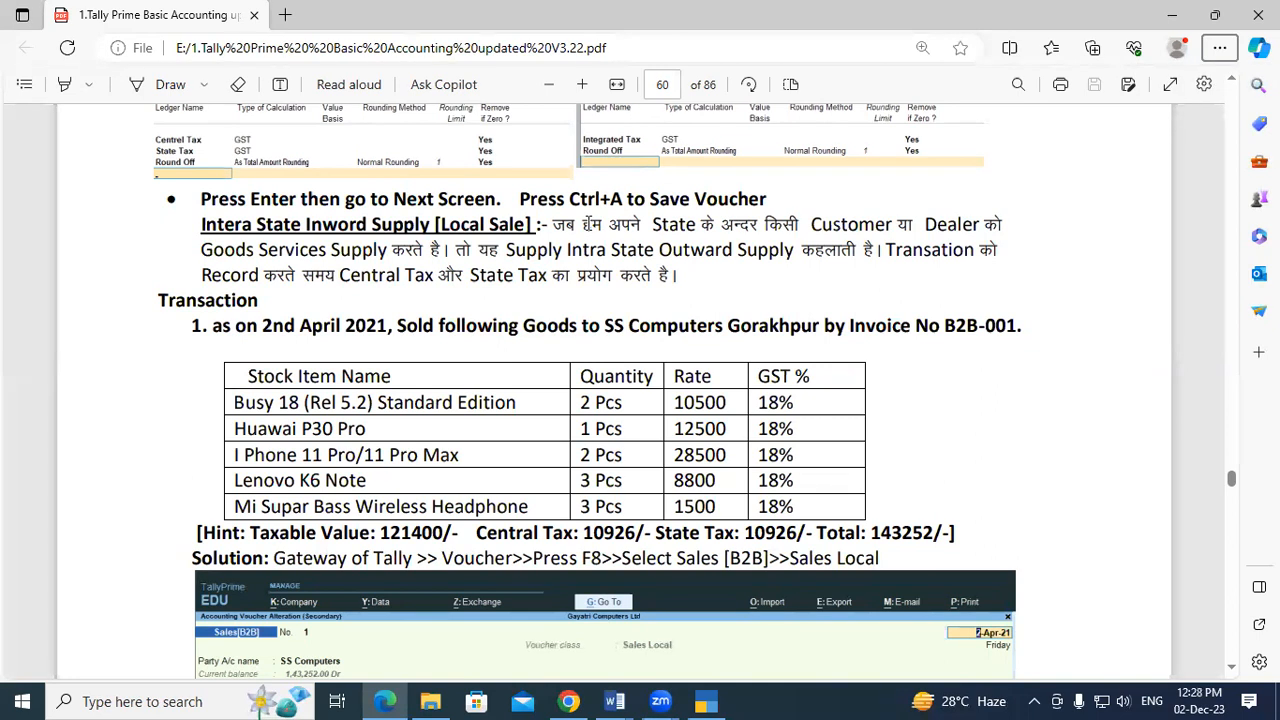
pyautogui.hotkey('alt', 'Tab')
pyautogui.write('8800')
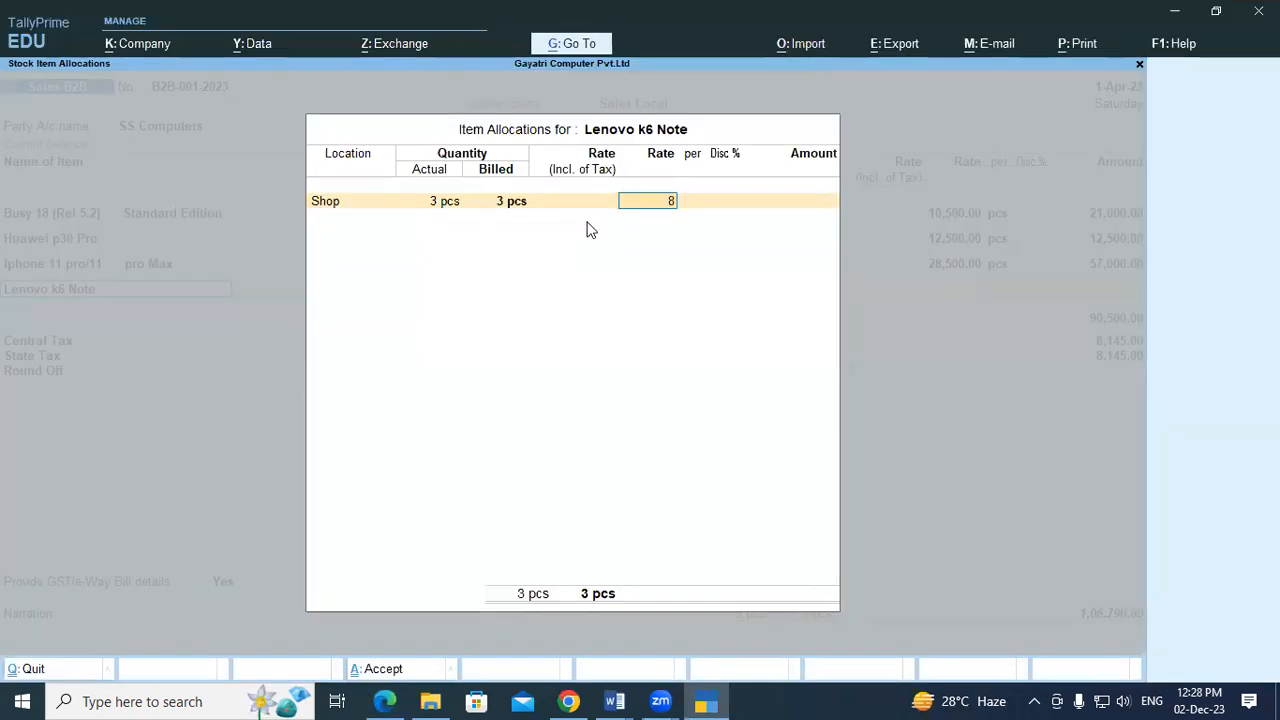
pyautogui.press('Return')
pyautogui.press('Return')
pyautogui.press('Return')
pyautogui.press('Return')
pyautogui.press('Return')
pyautogui.press('Return')
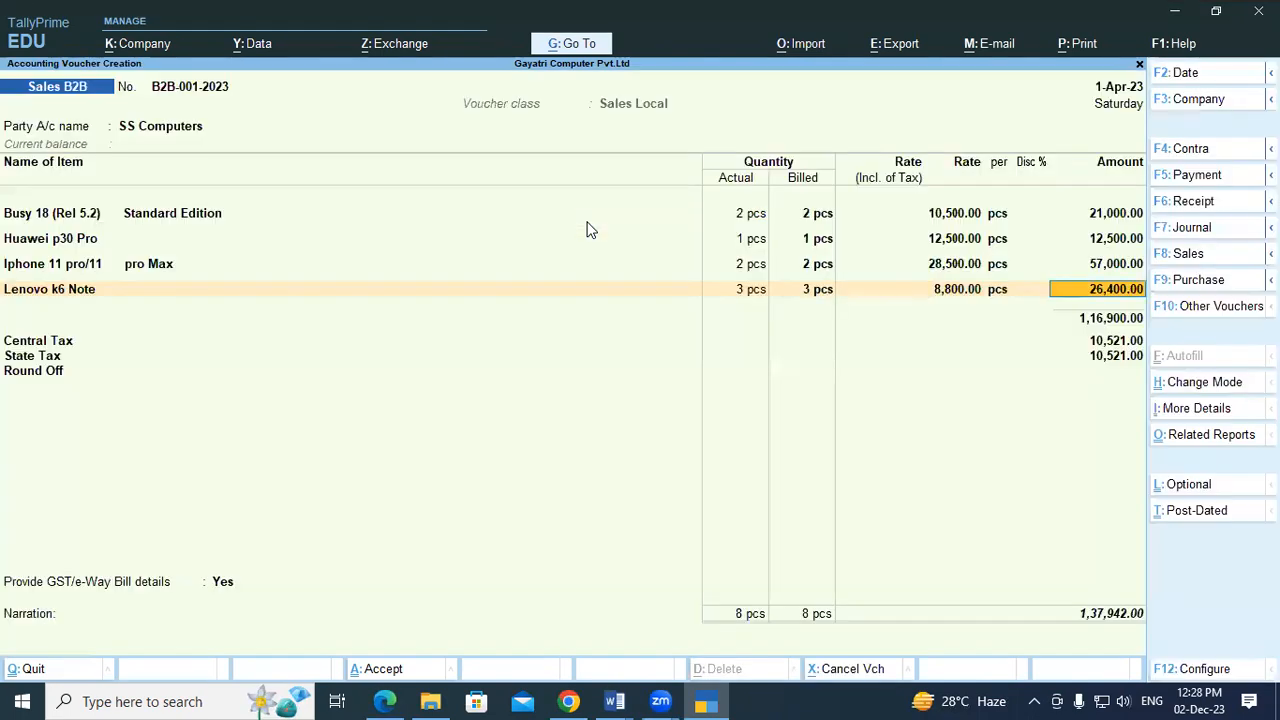
# Check the PDF and add Mi Super Bass Headphones as the fifth item without a description, allocated from the Shop location.
pyautogui.hotkey('alt', 'Tab')
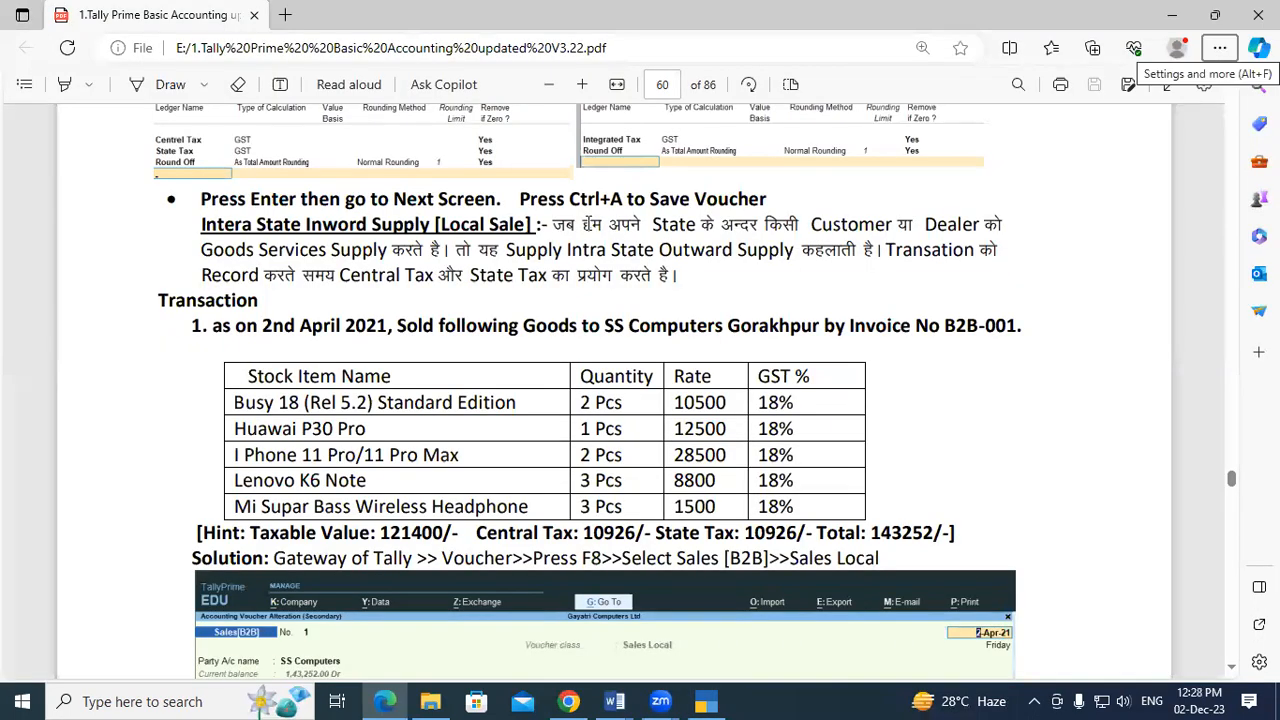
pyautogui.hotkey('alt', 'Tab')
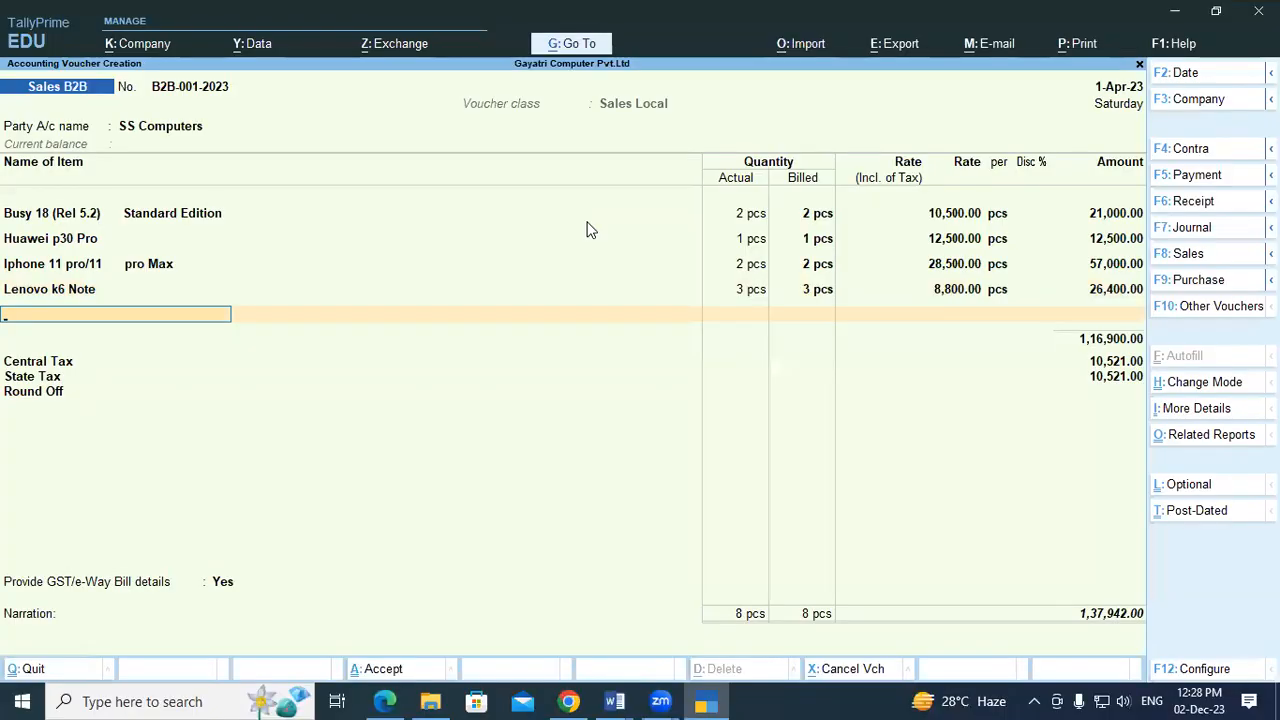
pyautogui.write('Mi')
pyautogui.press('Return')
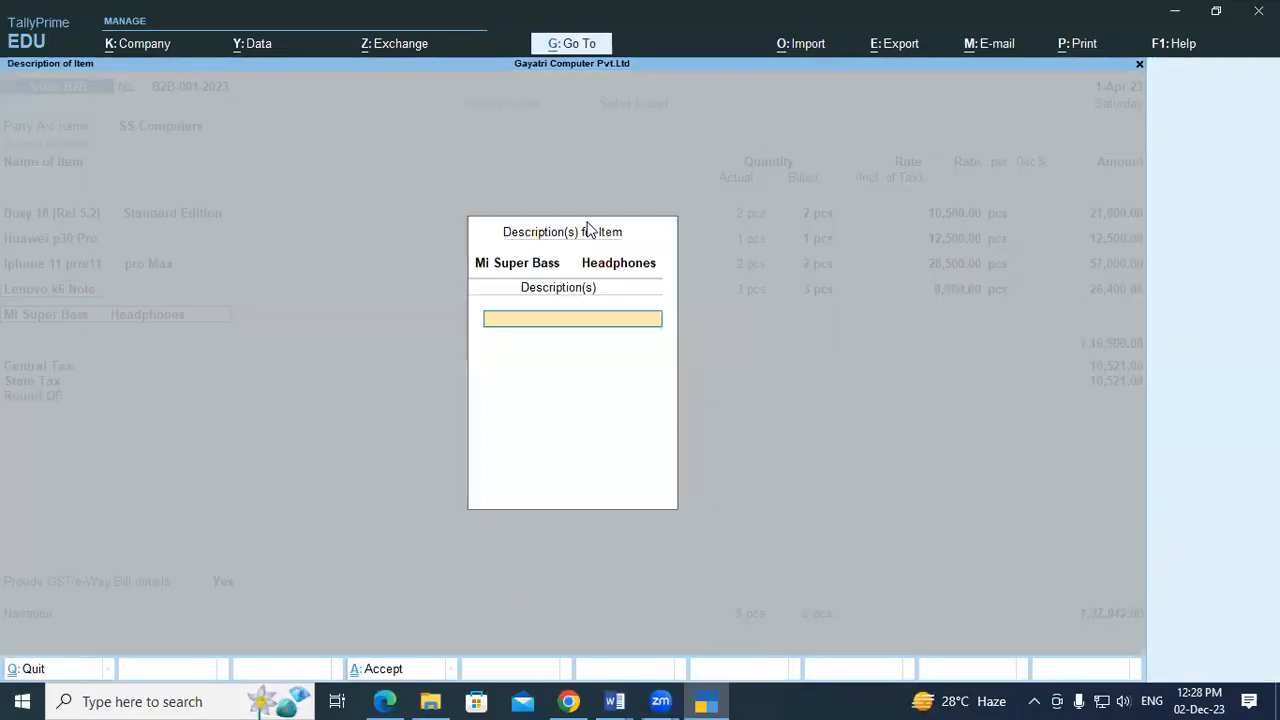
pyautogui.press('Return')
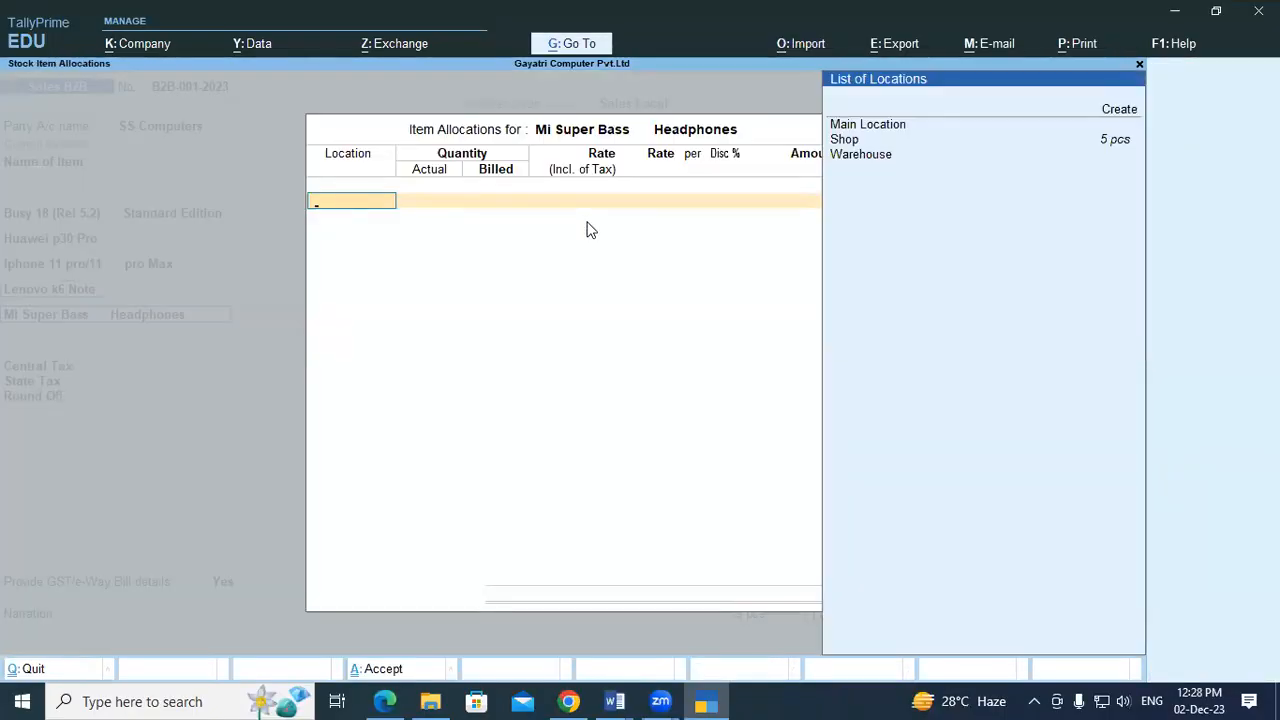
pyautogui.press('Return')
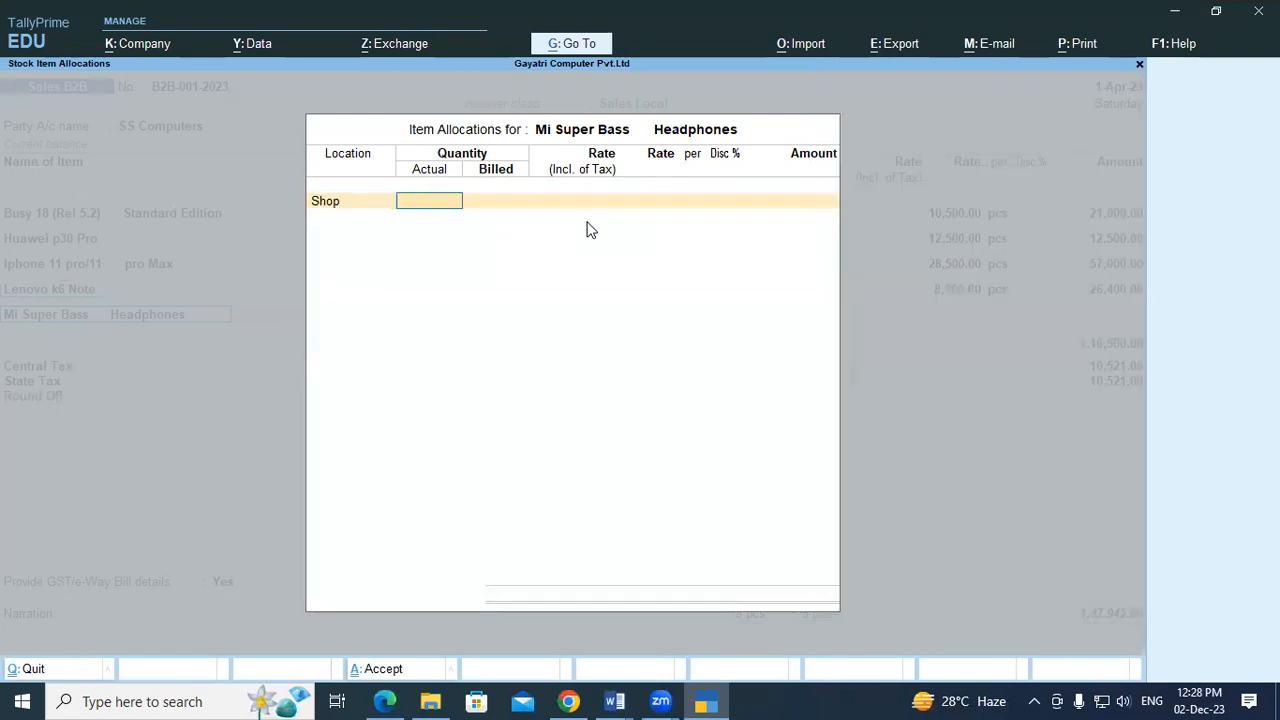
# Check the headphones quantity in the PDF, set actual and billed quantity to 3 pcs, and leave the tax-inclusive rate blank.
pyautogui.hotkey('alt', 'Tab')
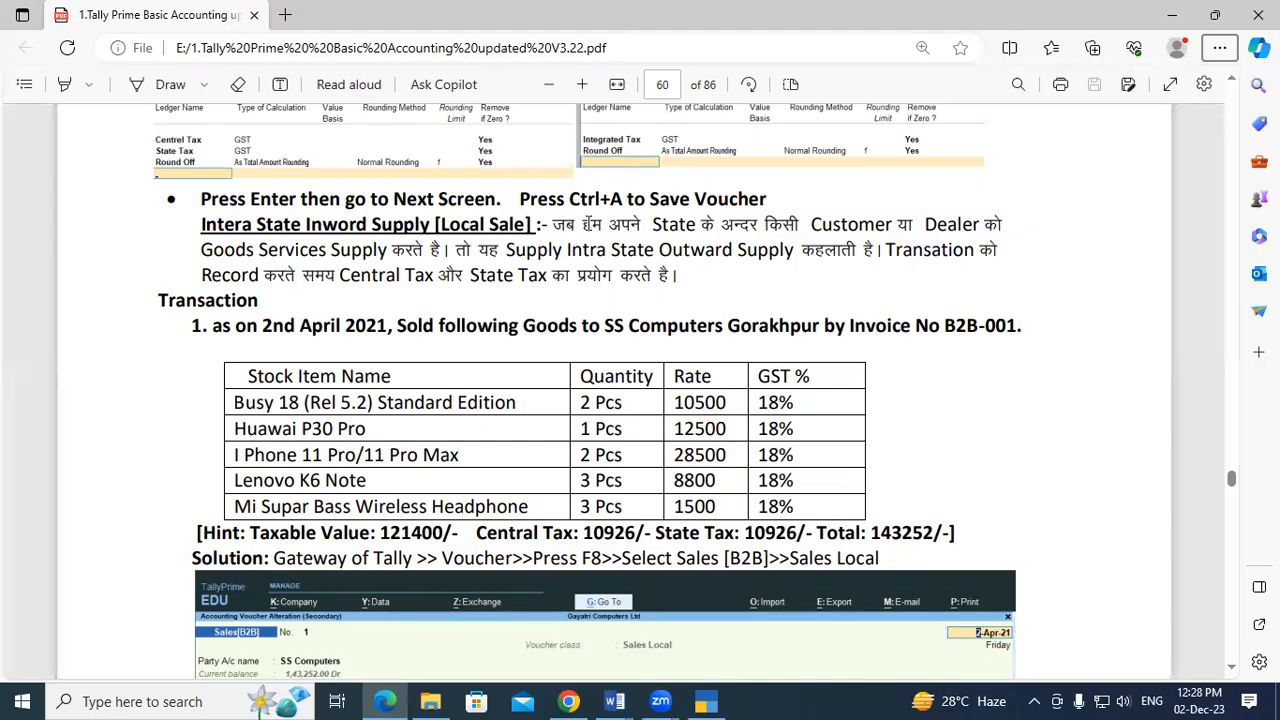
pyautogui.hotkey('alt', 'Tab')
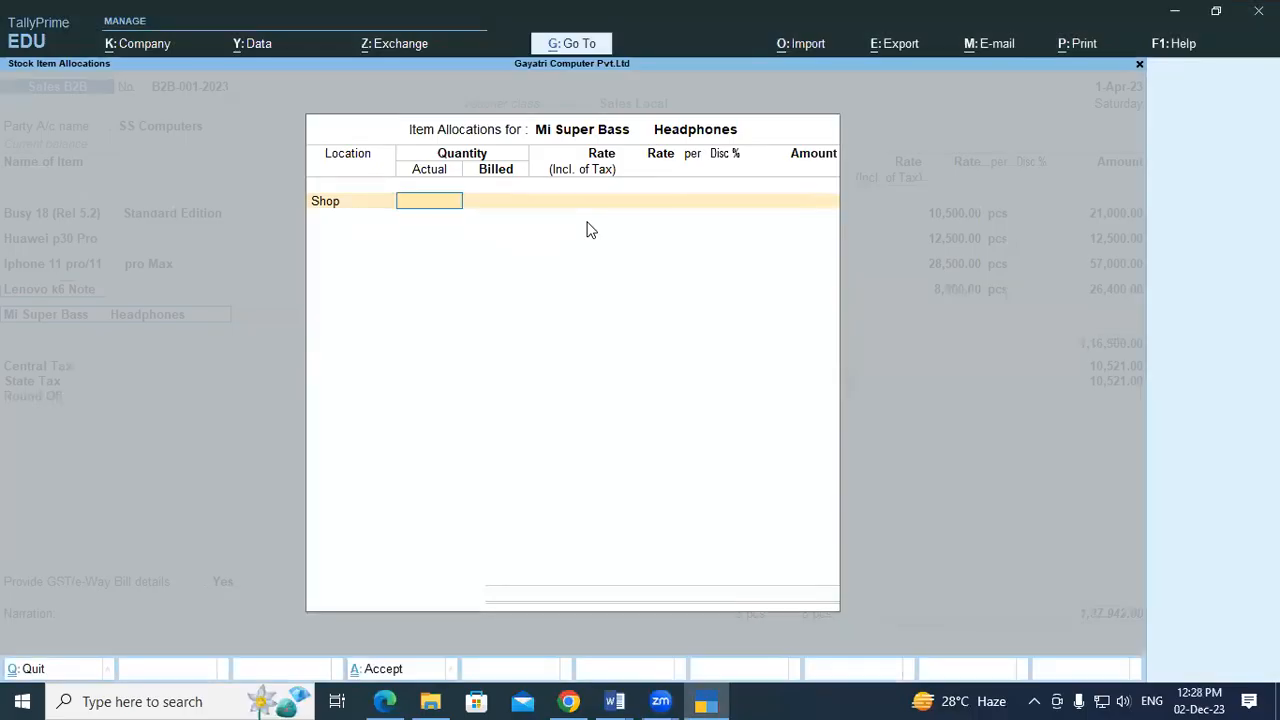
pyautogui.hotkey('alt', 'Tab')
pyautogui.hotkey('alt', 'Tab')
pyautogui.write('3')
pyautogui.press('Return')
pyautogui.press('Return')
pyautogui.press('Return')
# Set the Mi Super Bass Headphones rate from the PDF to 1500 per pcs without discount and accept the allocation.
pyautogui.hotkey('alt', 'Tab')
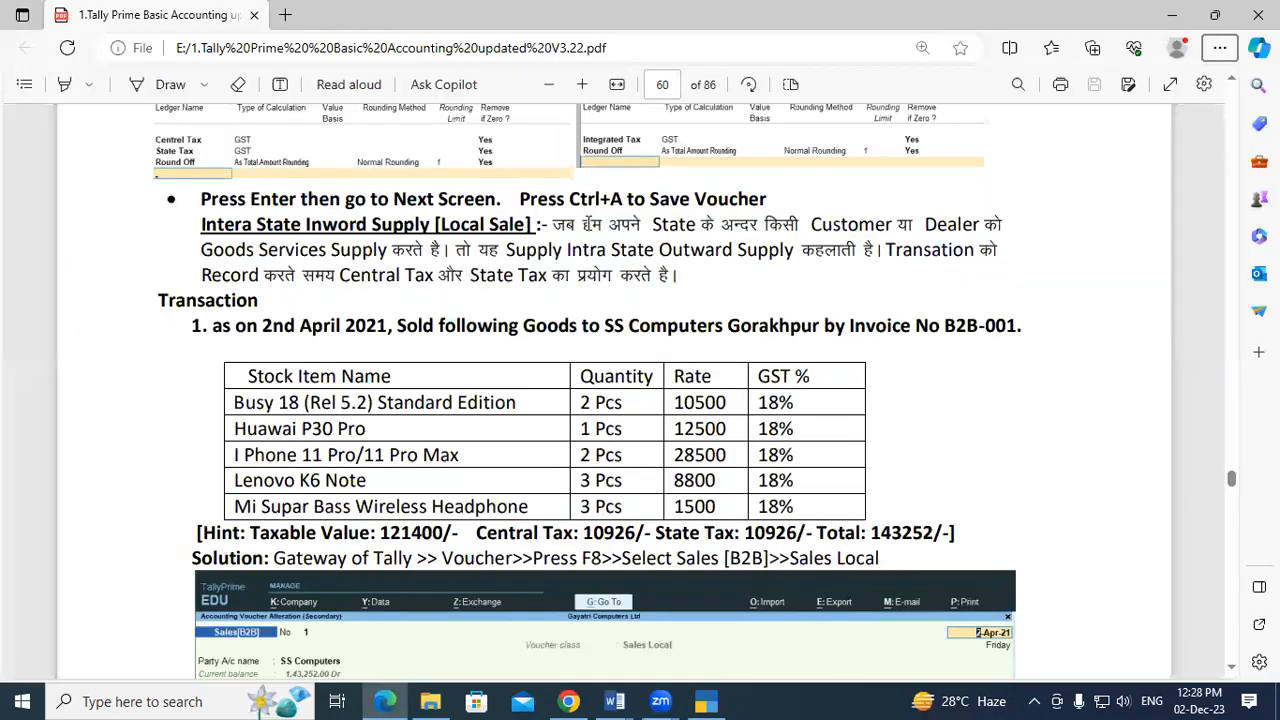
pyautogui.hotkey('alt', 'Tab')
pyautogui.write('1,500')
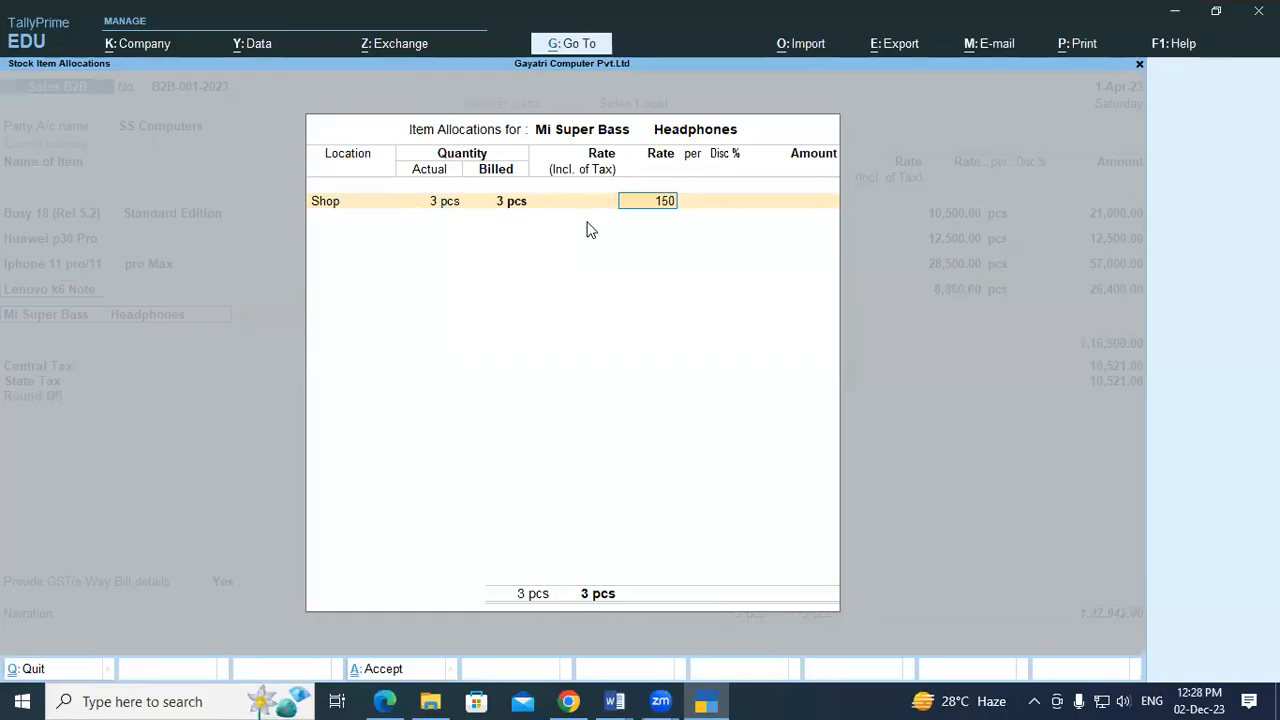
pyautogui.press('Return')
pyautogui.press('Return')
pyautogui.press('Return')
pyautogui.press('Return')
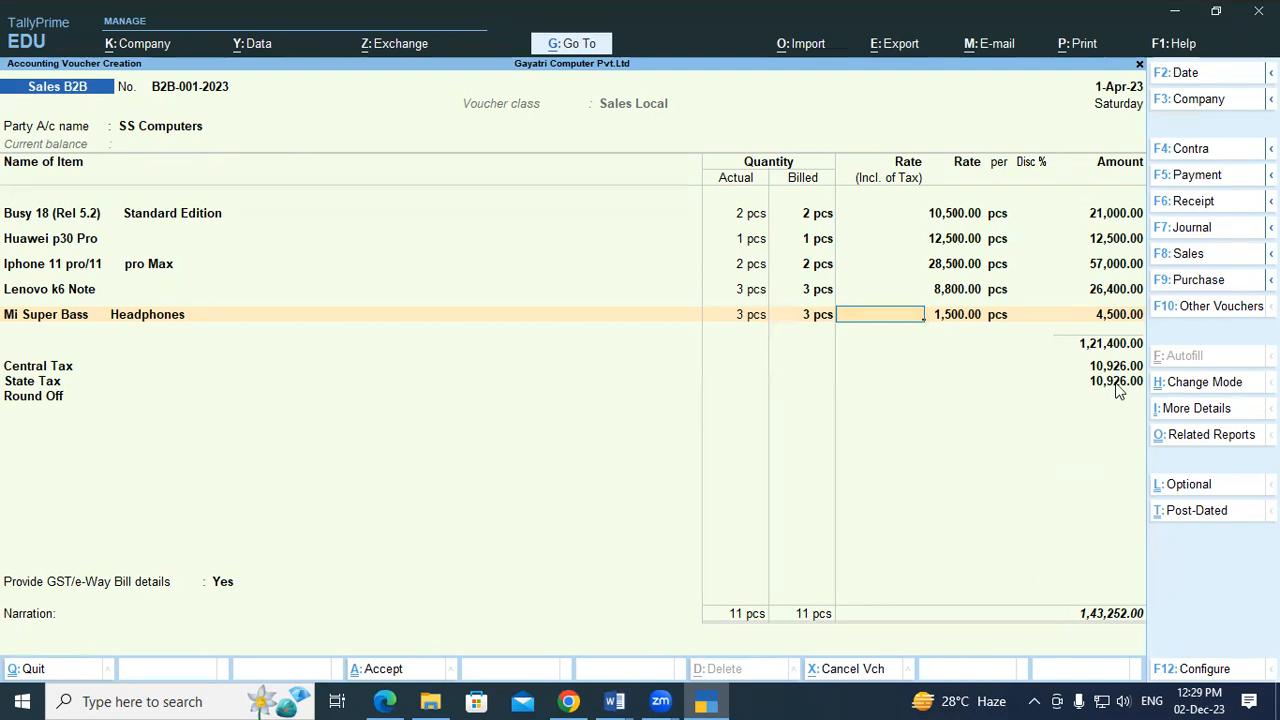
# Finish the item list and set Provide GST/e-Way Bill details to No.
pyautogui.press('Return')
pyautogui.press('Return')
pyautogui.press('Return')
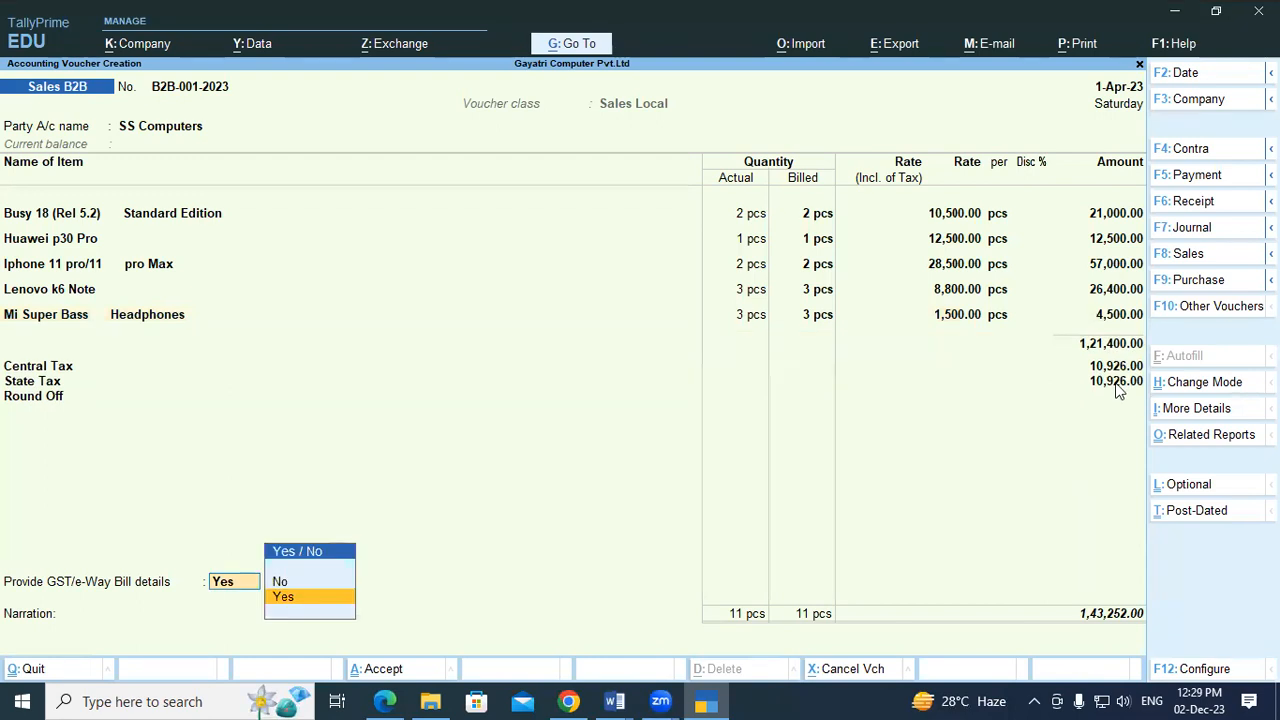
pyautogui.press('Return')
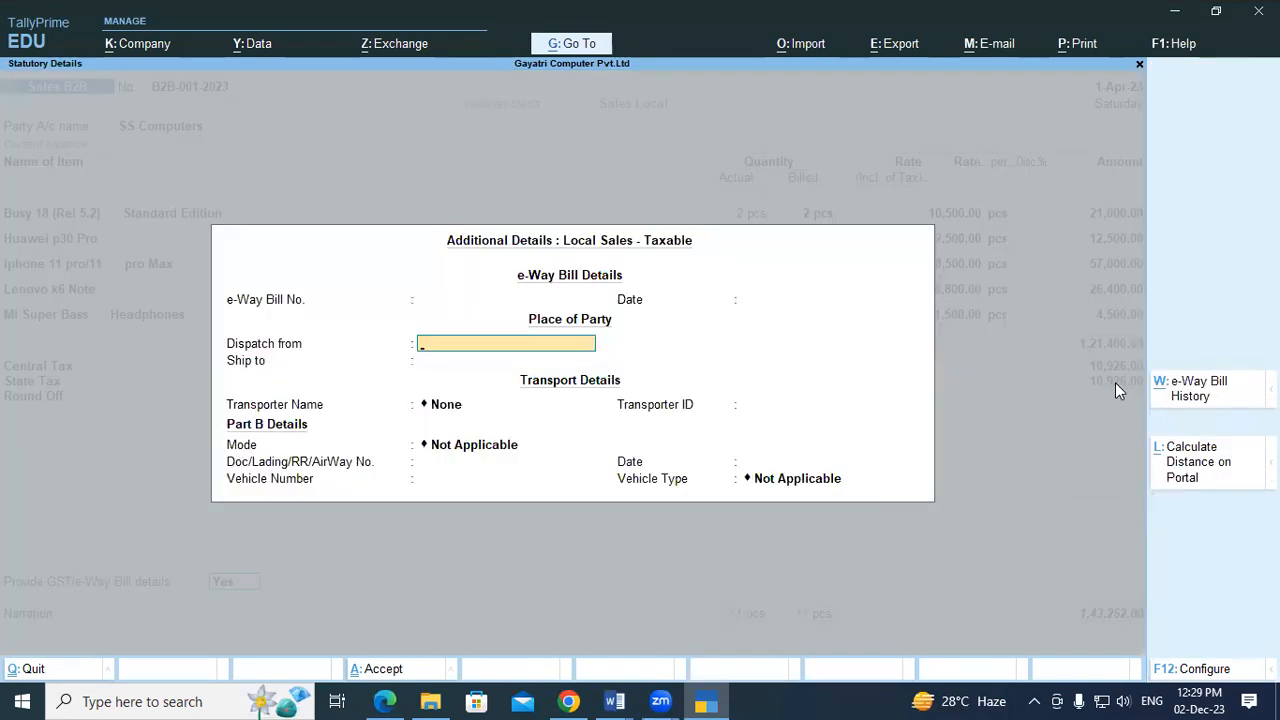
pyautogui.press('Escape')
pyautogui.press('Up')
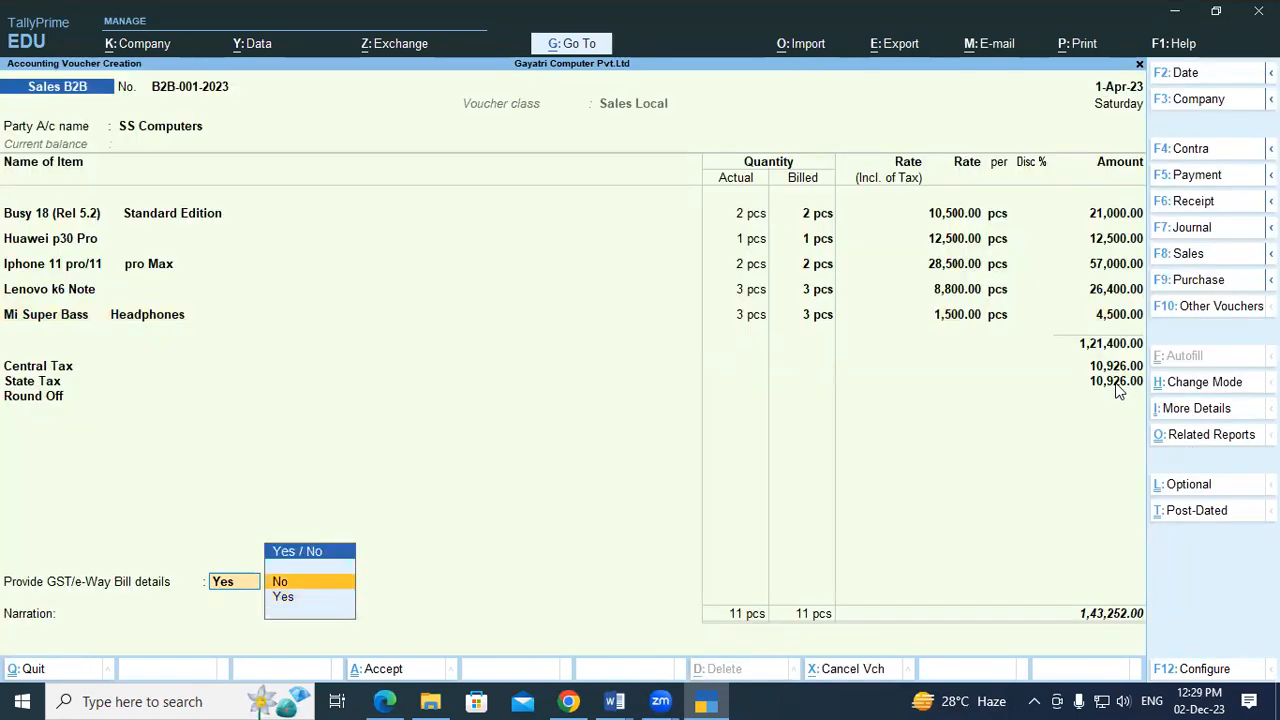
pyautogui.press('Return')
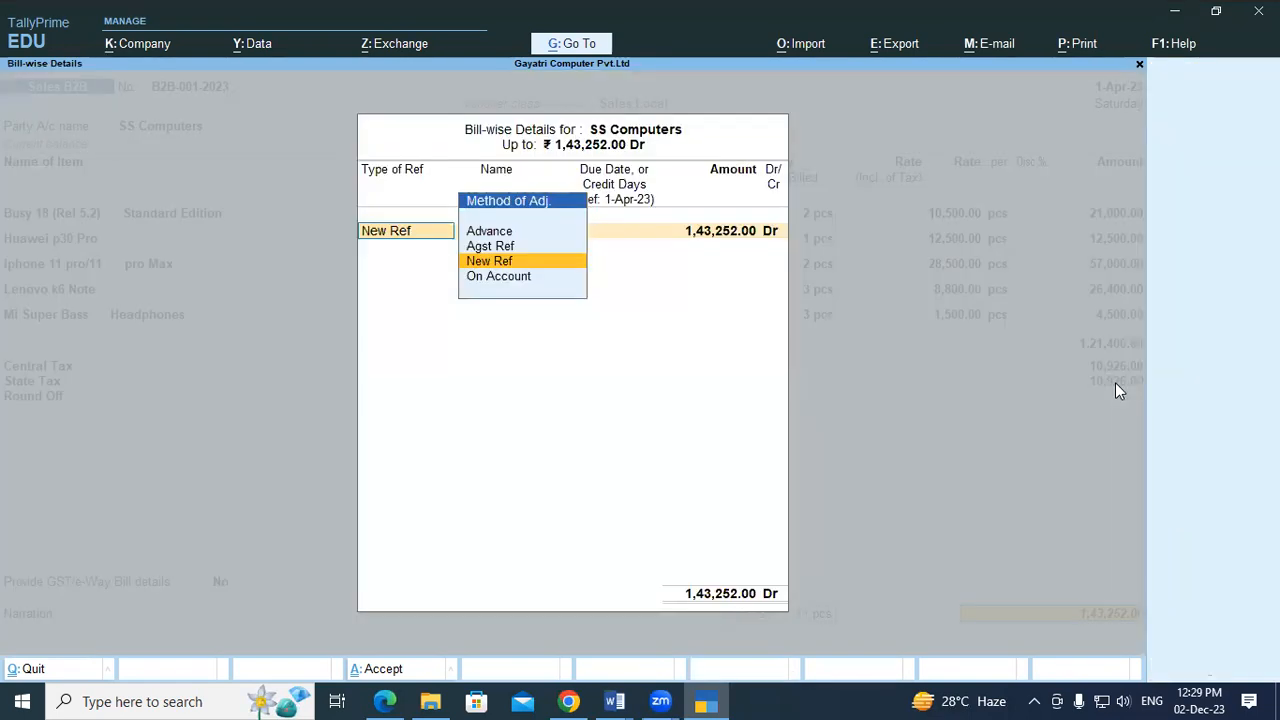
# Allocate the full invoice amount for SS Computers to the New Ref bill B2B-001-2023.
pyautogui.press('Return')
pyautogui.press('Return')
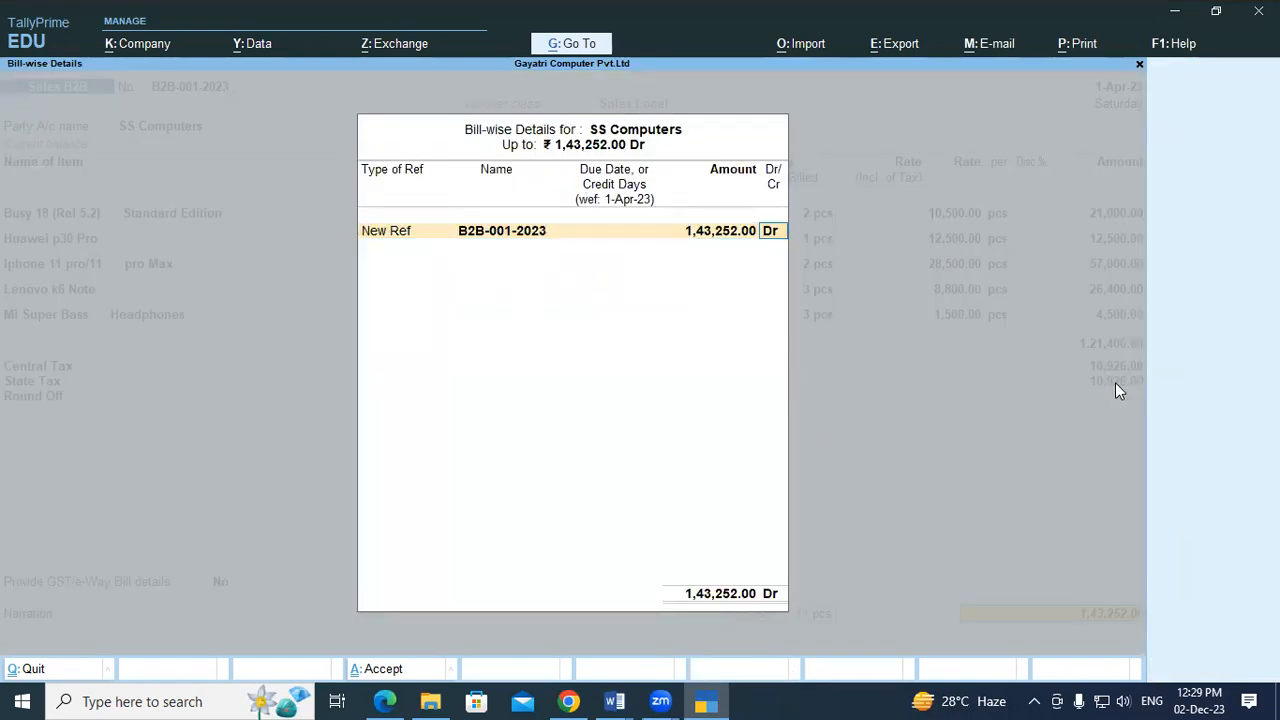
pyautogui.press('Return')
pyautogui.press('Return')
# Leave the narration blank, save the sales voucher, and decline sending its details for e-Way Bill generation.
pyautogui.press('Return')
pyautogui.click(1116, 382)
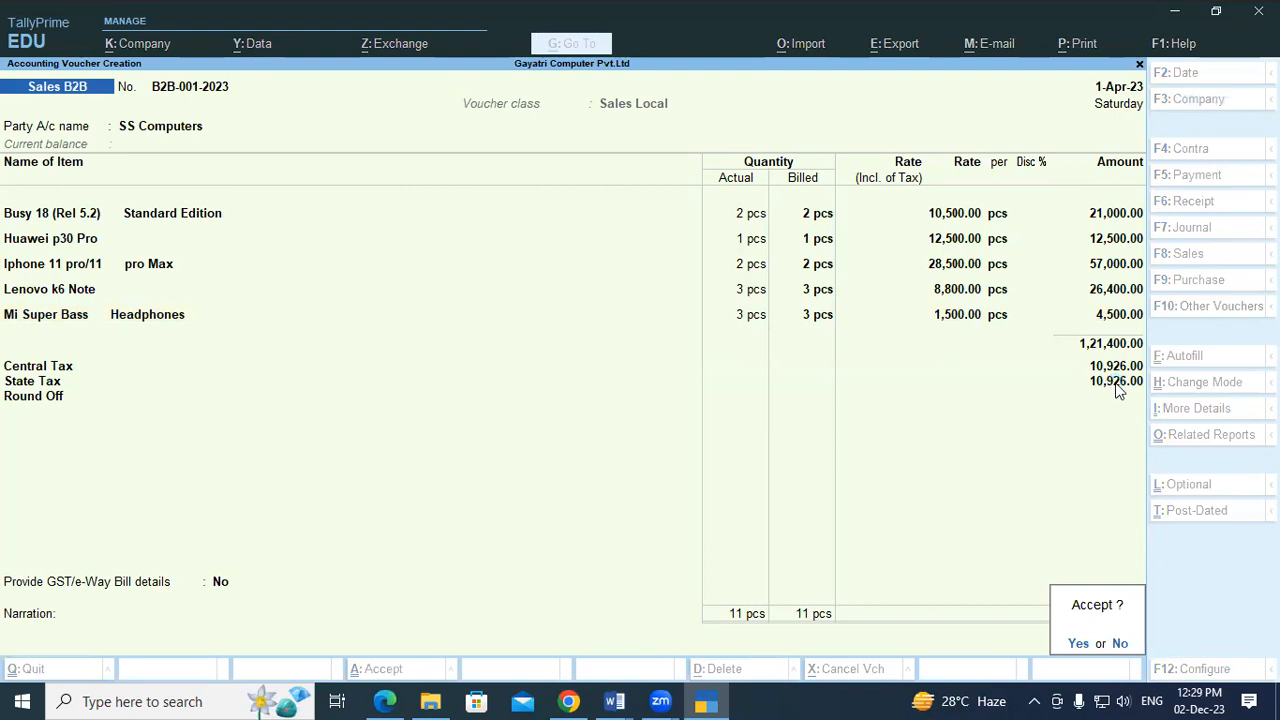
pyautogui.press('Return')
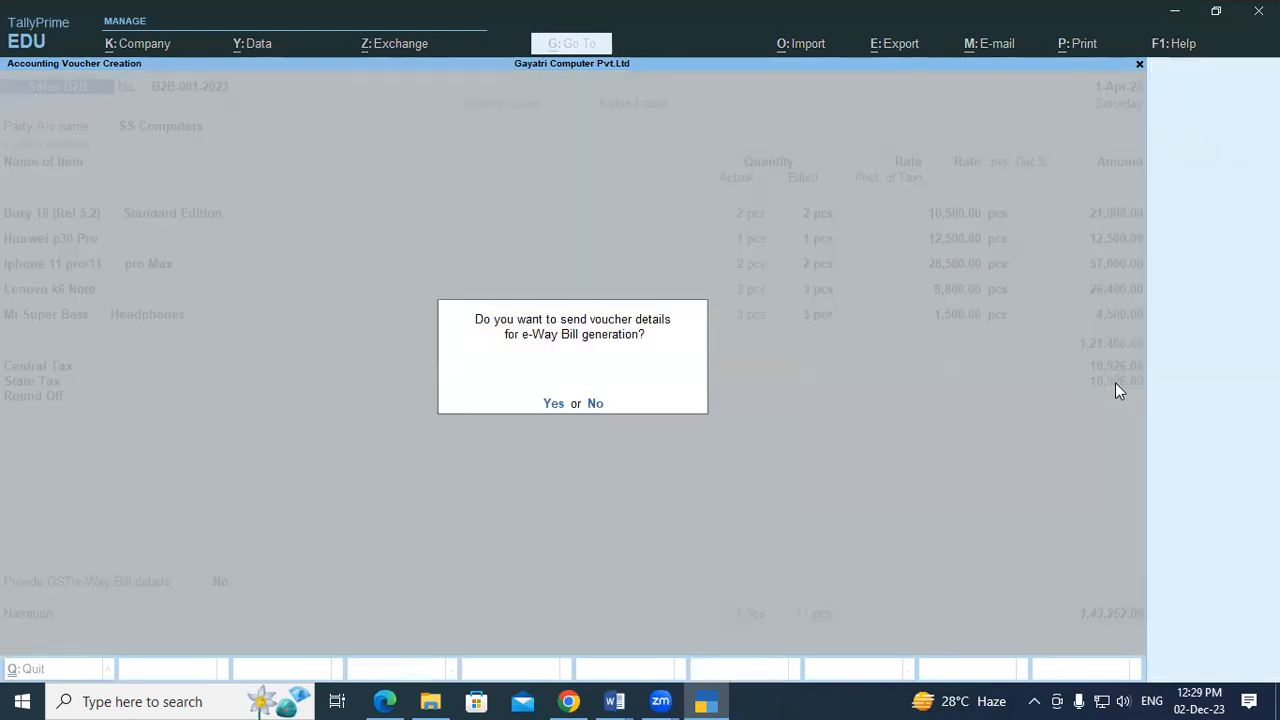
pyautogui.press('n')
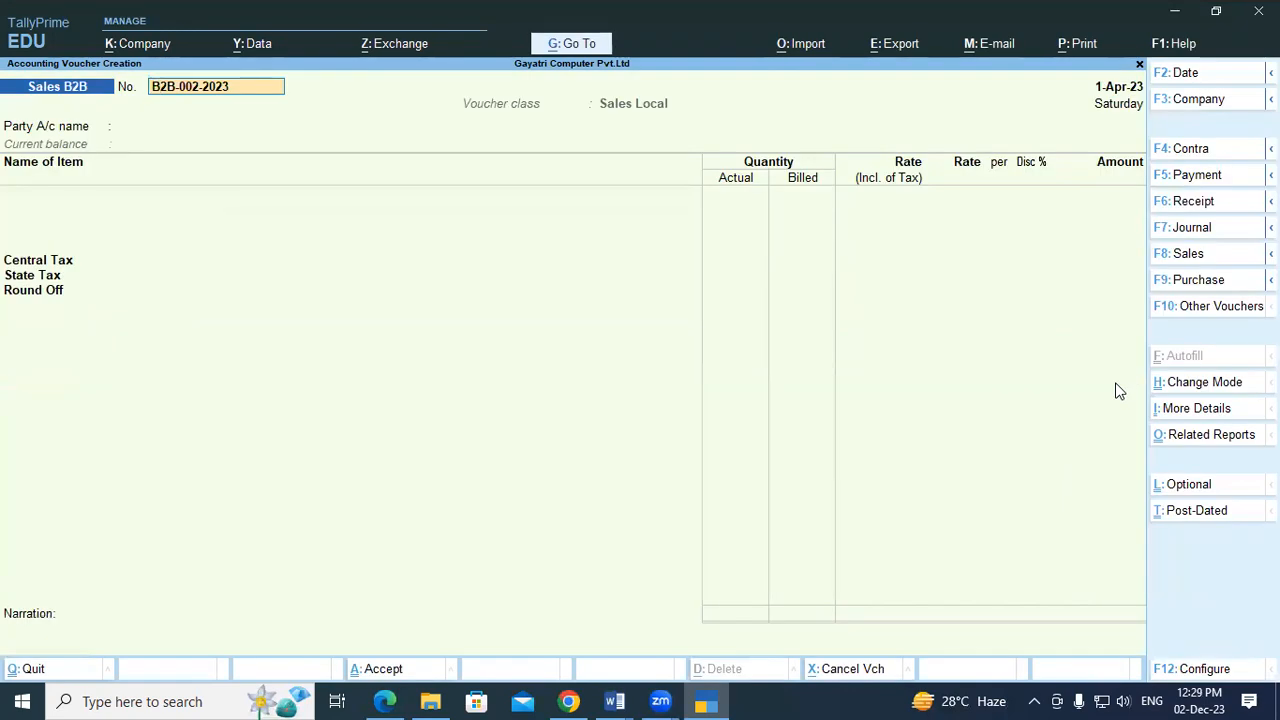
# Switch to the PDF in Edge and read the sample invoice solution and the Checking Tax Analysis instructions.
pyautogui.press('ctrl')
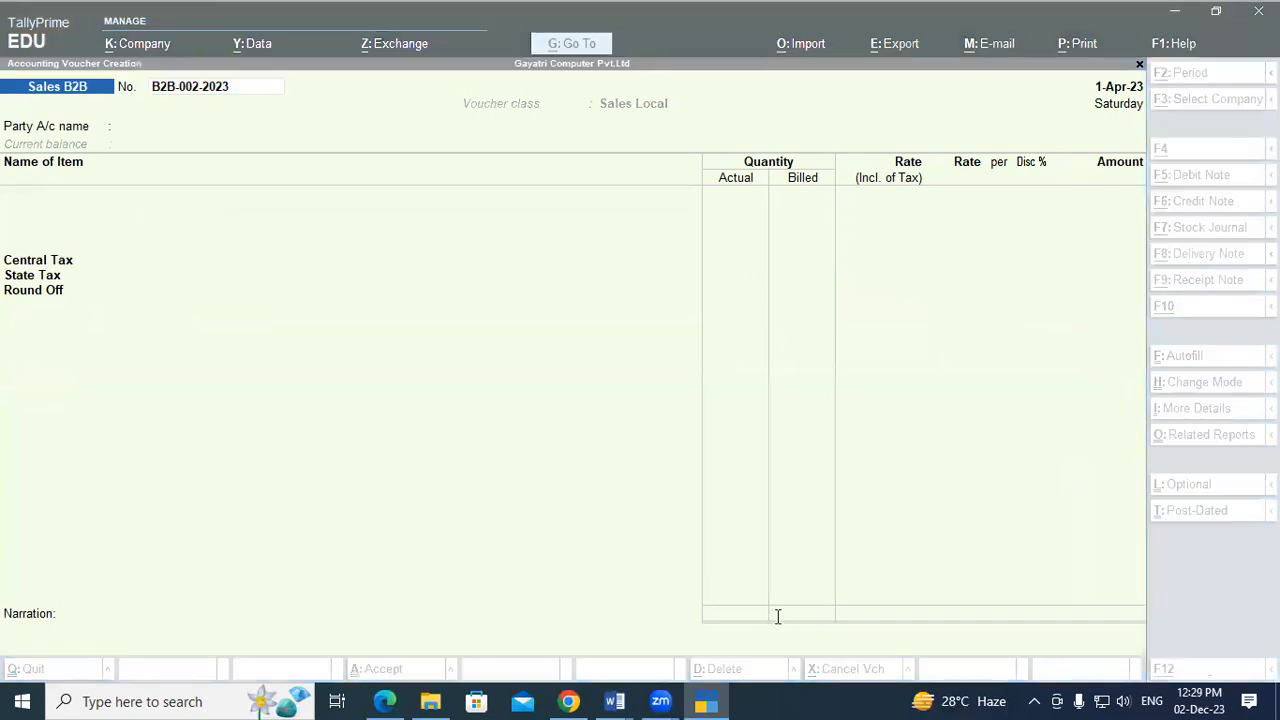
pyautogui.hotkey('alt', 'Tab')
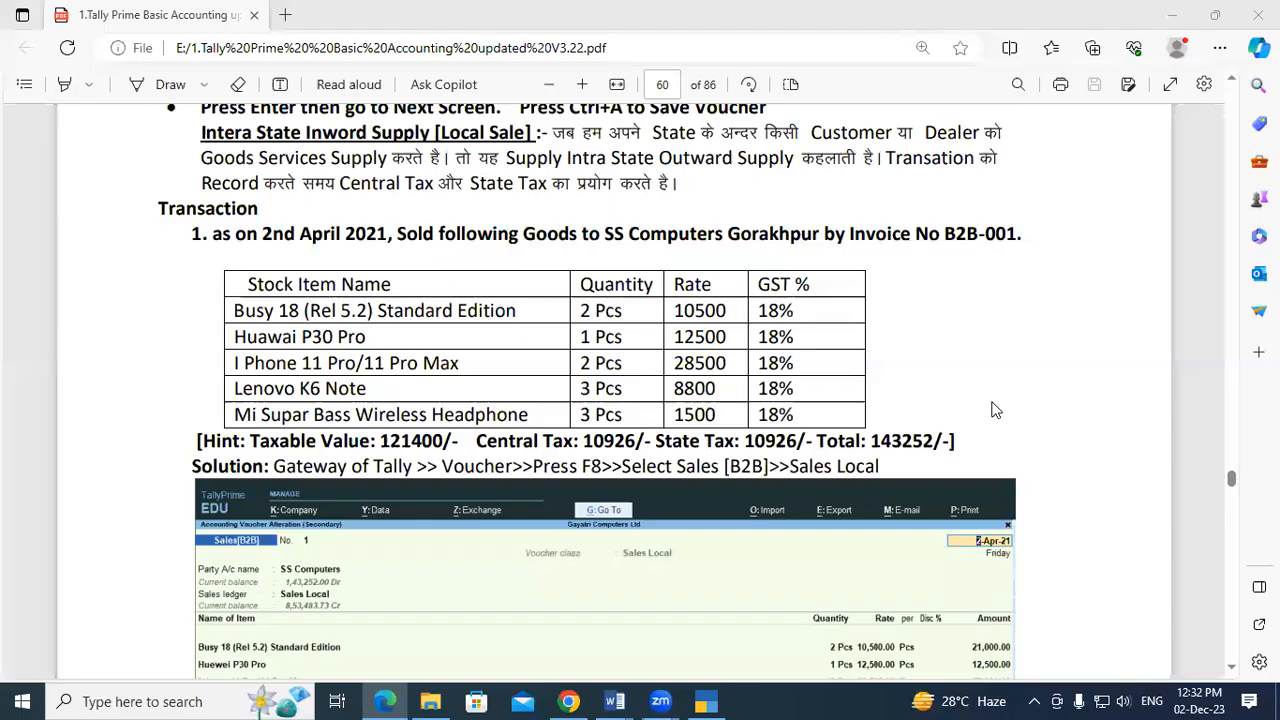
pyautogui.click(1185, 607)
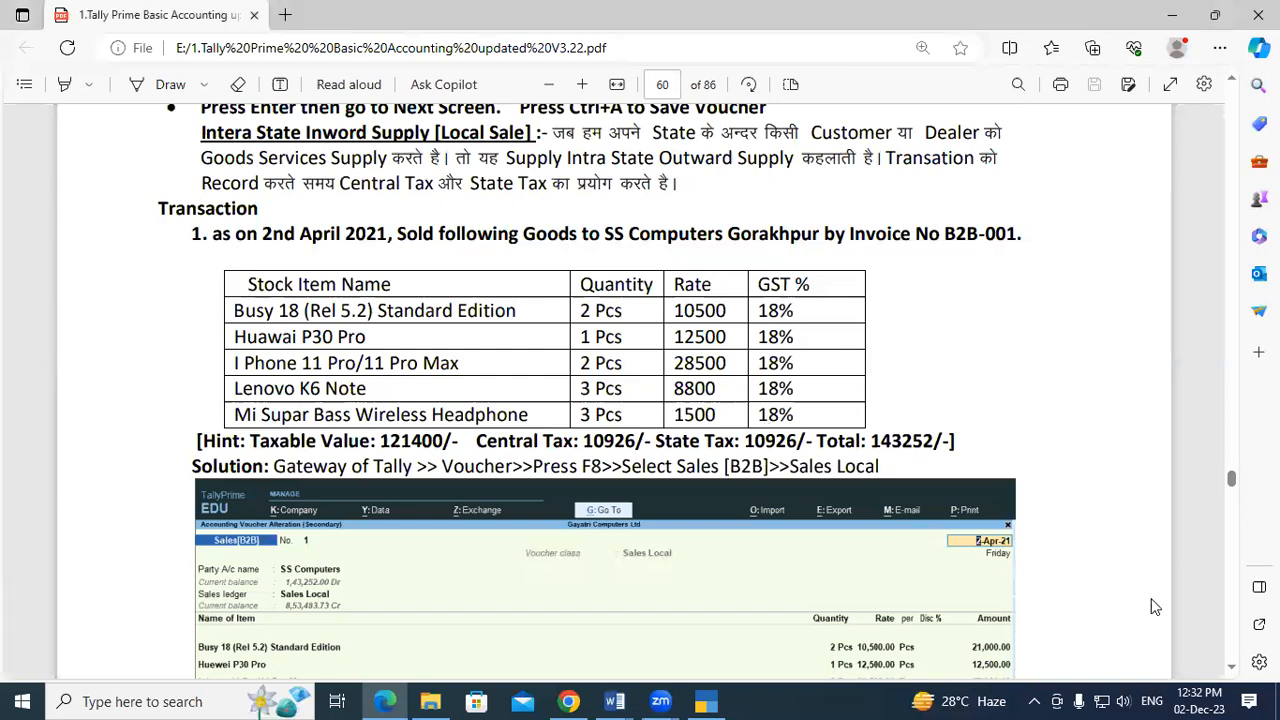
pyautogui.click(1230, 665)
pyautogui.scroll(-3, 1230, 670)
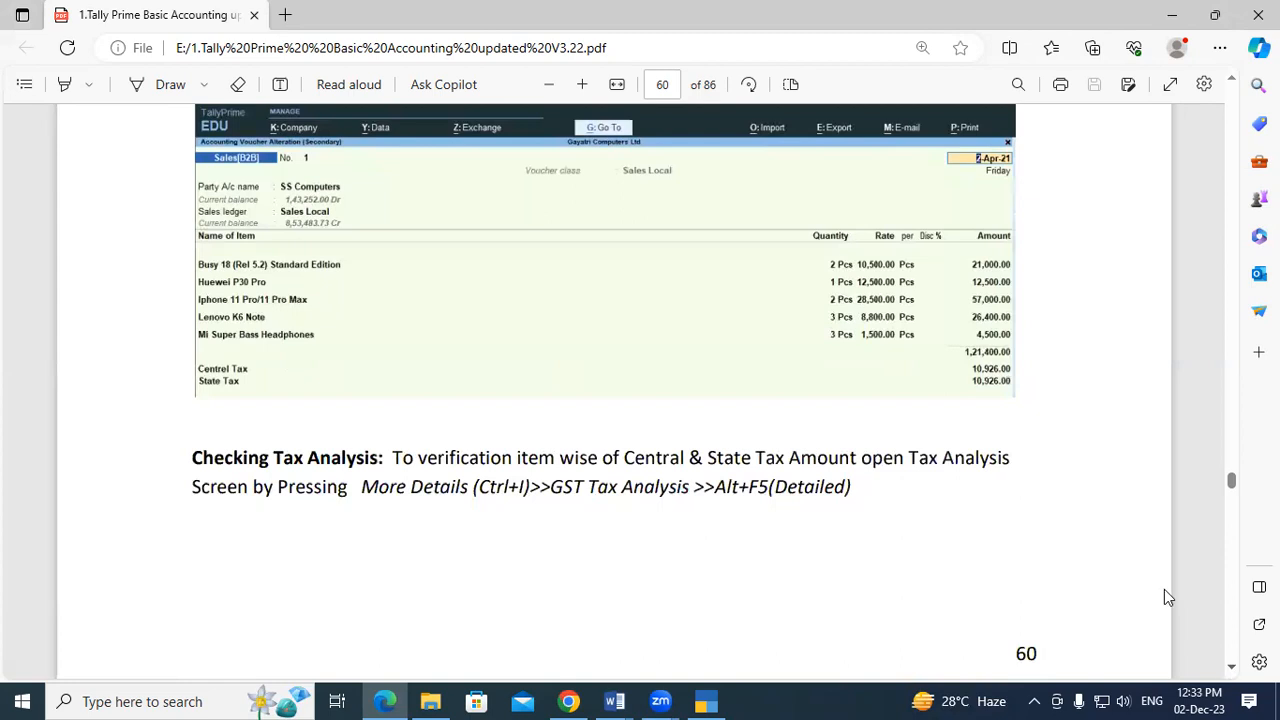
# Compare the PDF's sample sales voucher with its Checking Tax Analysis heading and read what the check verifies.
pyautogui.scroll(2, 388, 373)
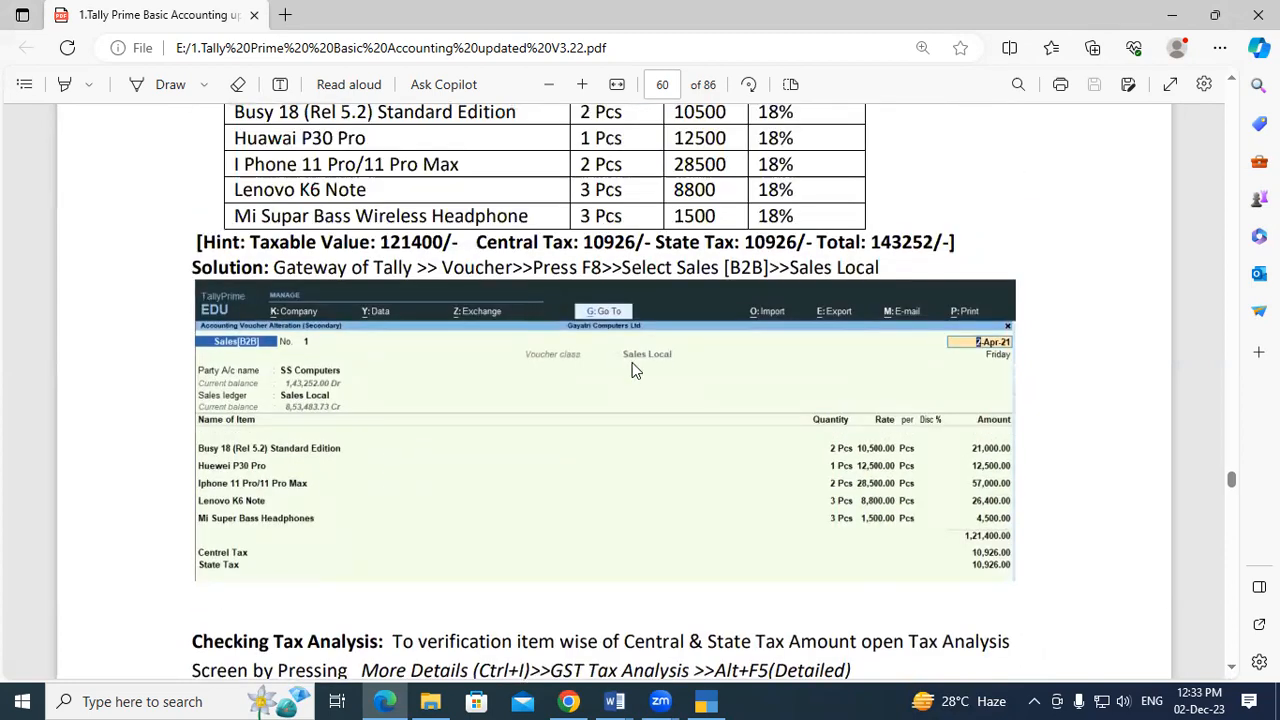
pyautogui.scroll(-2, 461, 465)
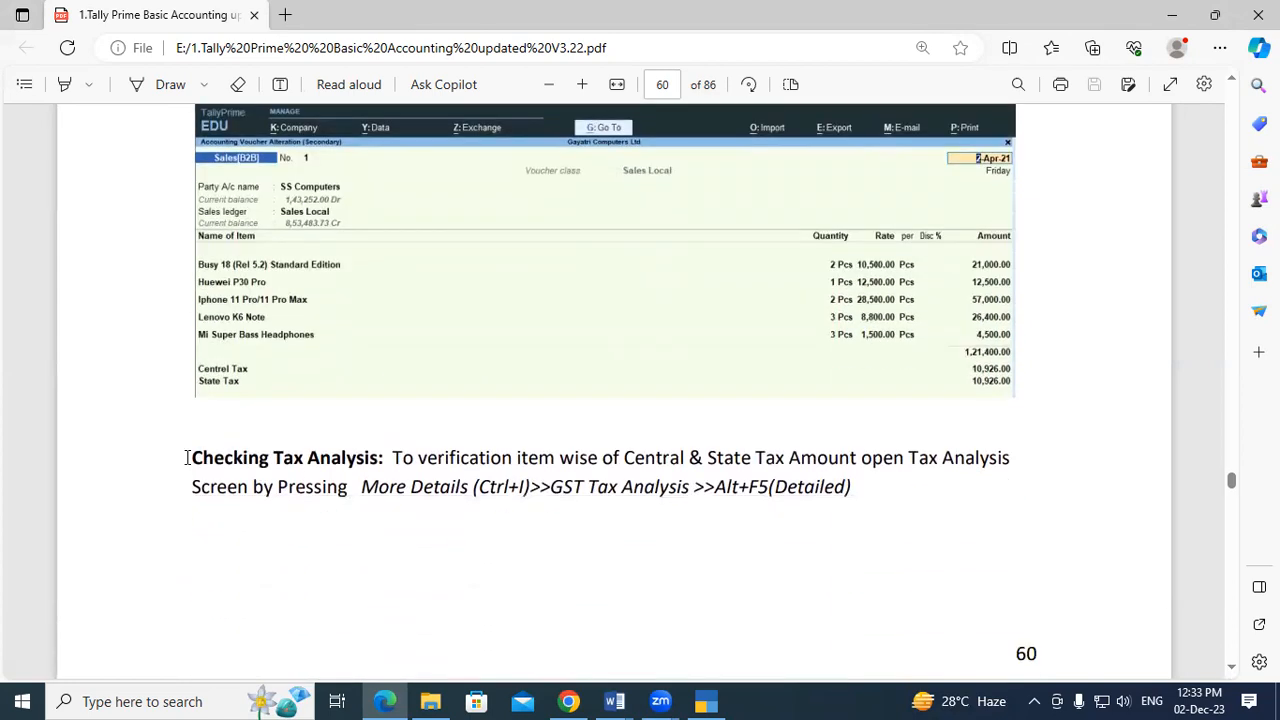
pyautogui.moveTo(193, 459); pyautogui.dragTo(383, 459)
pyautogui.click(379, 461)
pyautogui.moveTo(194, 457); pyautogui.dragTo(375, 463)
pyautogui.click(375, 463)
pyautogui.scroll(1, 375, 463)
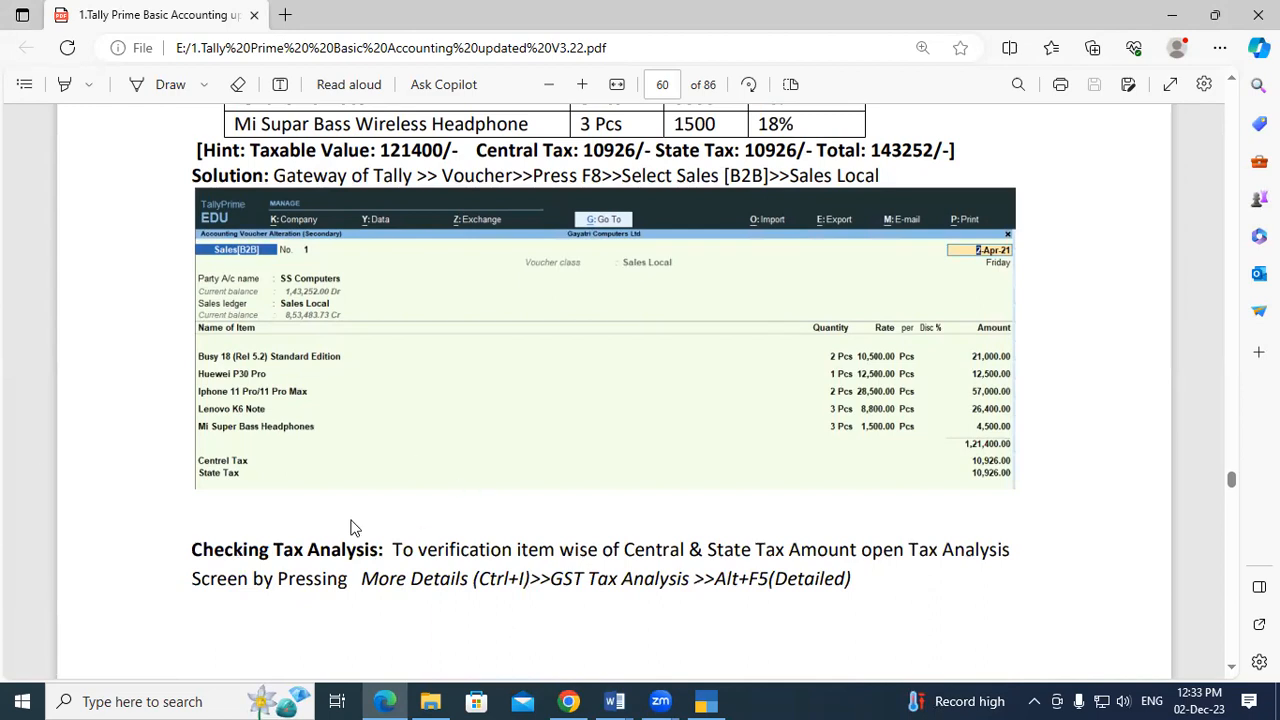
pyautogui.moveTo(278, 548); pyautogui.dragTo(400, 549)
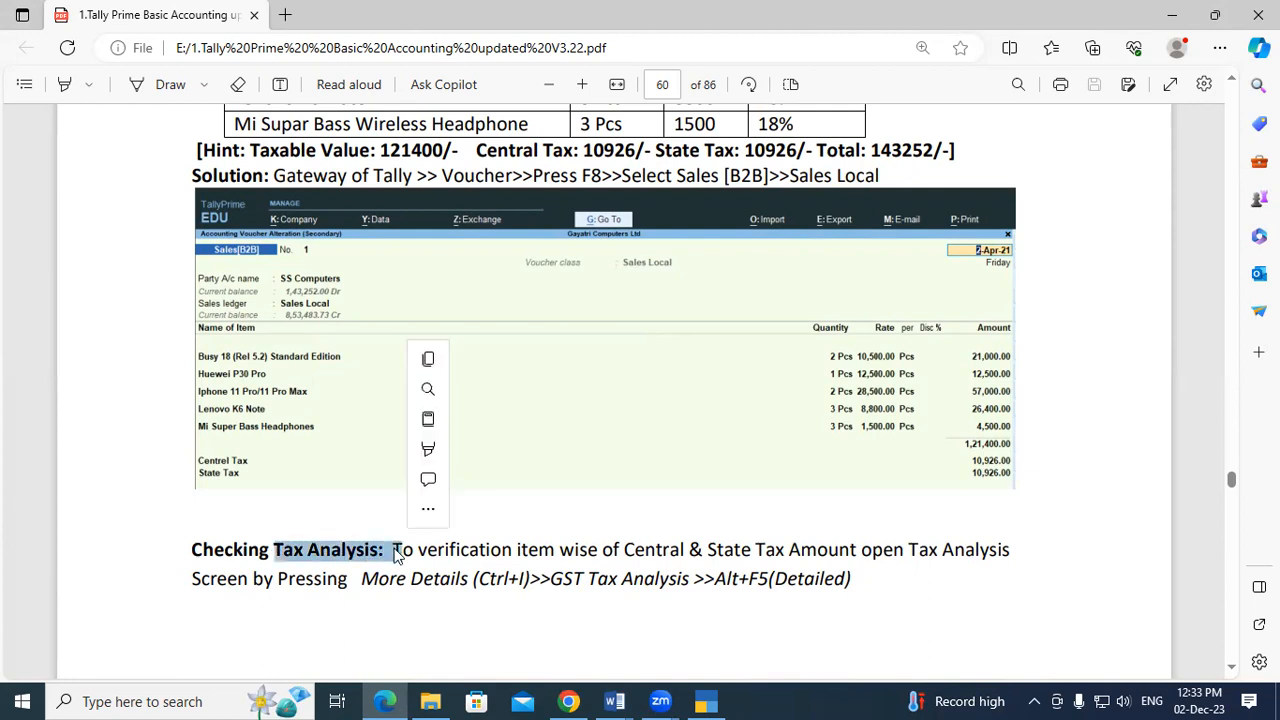
pyautogui.click(396, 549)
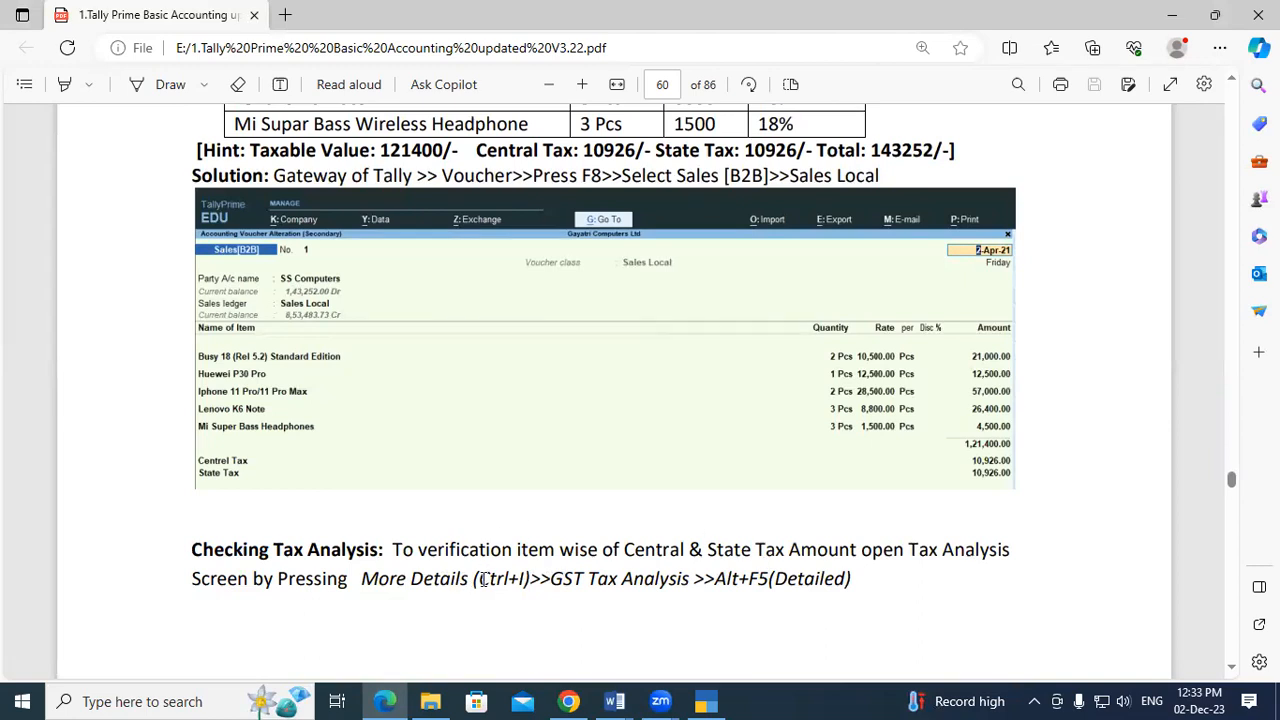
# Read the PDF's route to the detailed item-wise tax view, from More Details through GST Tax Analysis to Detailed.
pyautogui.moveTo(483, 580); pyautogui.dragTo(526, 578)
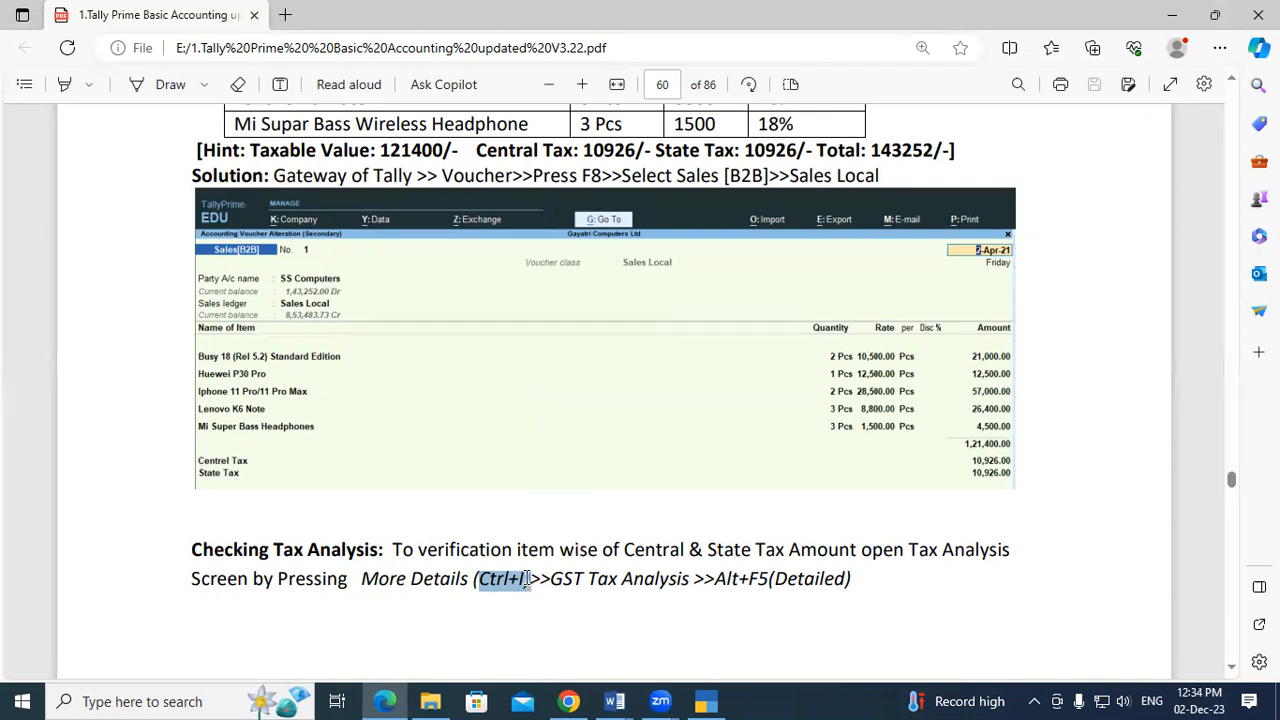
pyautogui.click(527, 578)
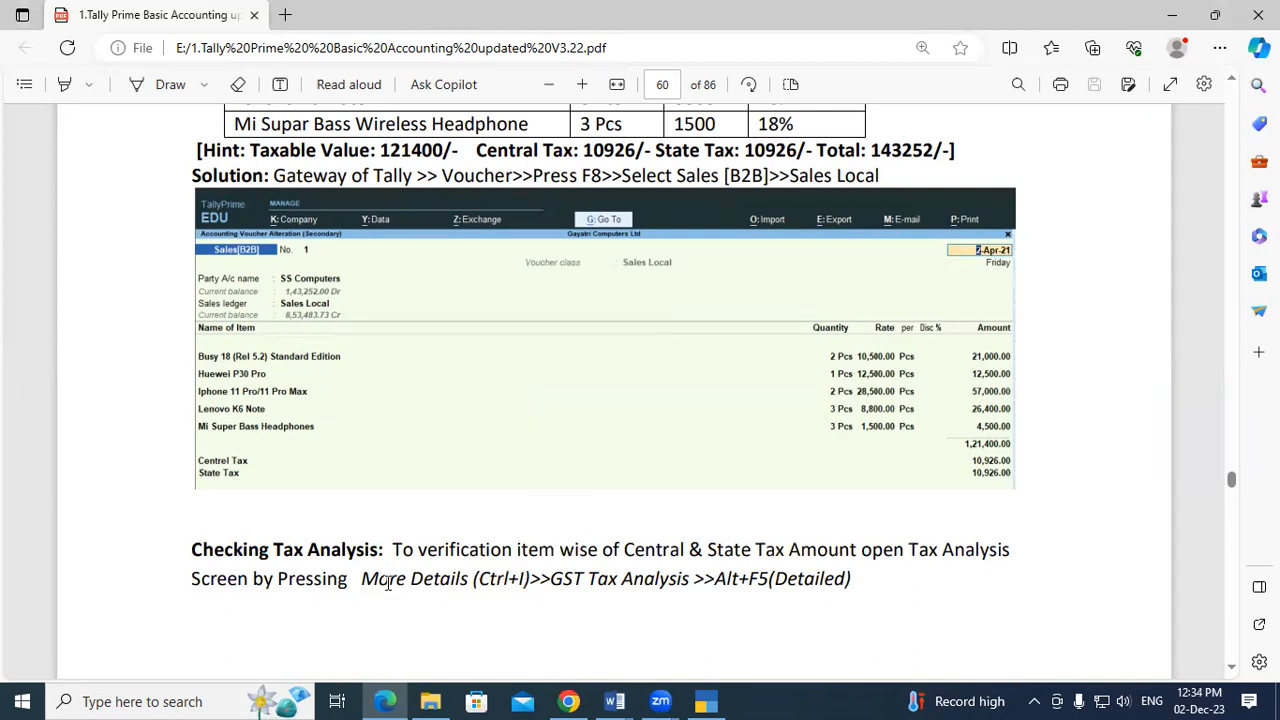
pyautogui.moveTo(362, 580); pyautogui.dragTo(536, 580)
pyautogui.click(530, 580)
pyautogui.moveTo(362, 579); pyautogui.dragTo(536, 579)
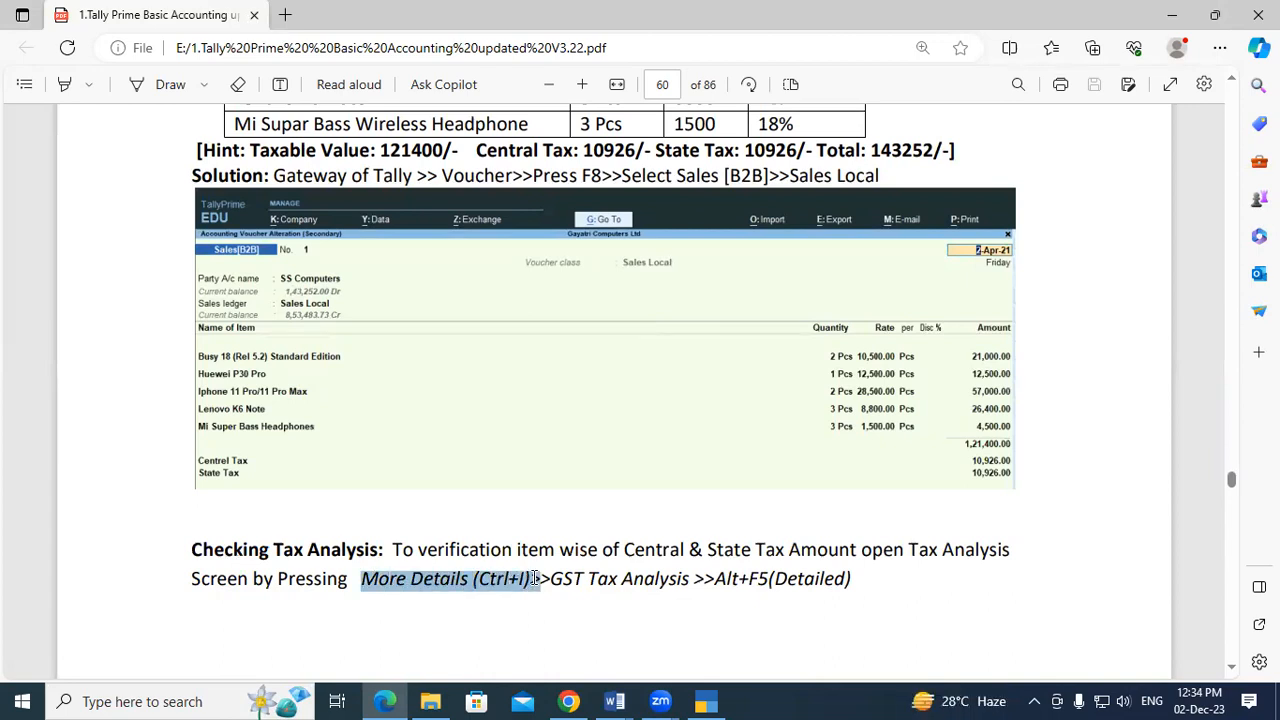
pyautogui.click(536, 579)
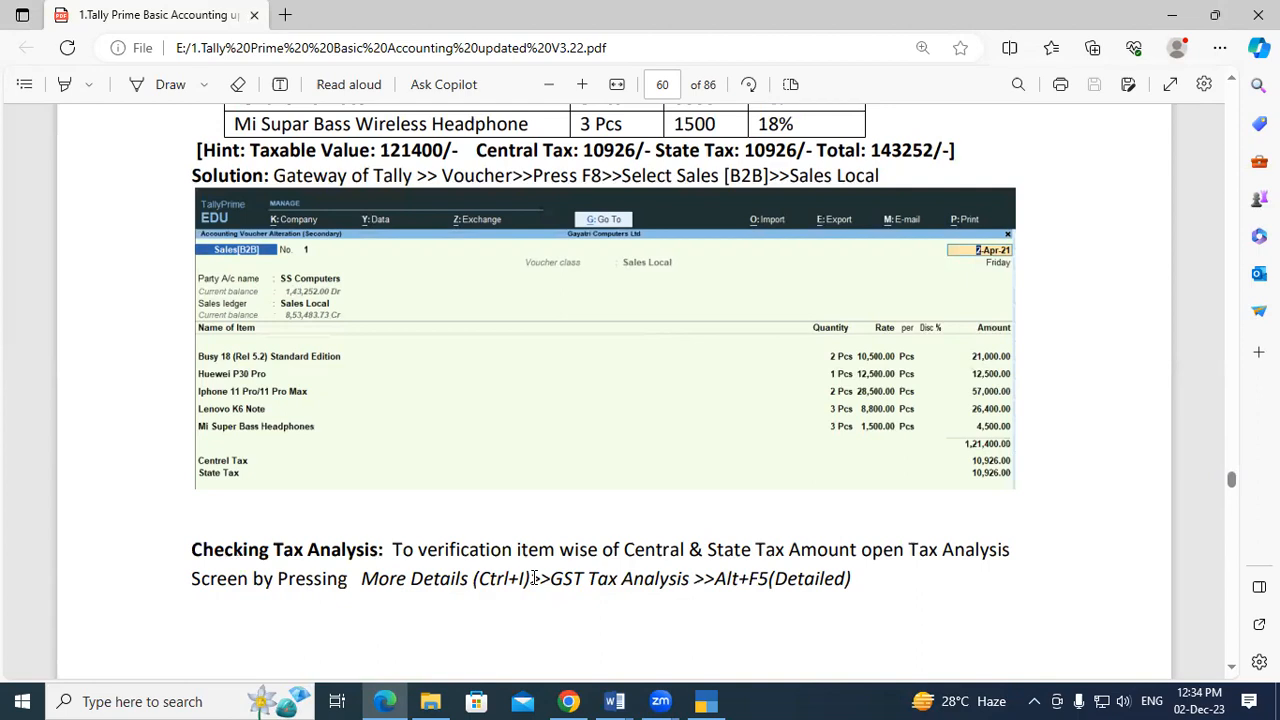
pyautogui.moveTo(551, 579); pyautogui.dragTo(767, 578)
pyautogui.click(780, 578)
pyautogui.click(765, 578)
# Switch to TallyPrime, examine the detailed GST Tax Analysis of the SS Computers sales voucher, and close it.
pyautogui.hotkey('alt', 'Tab')
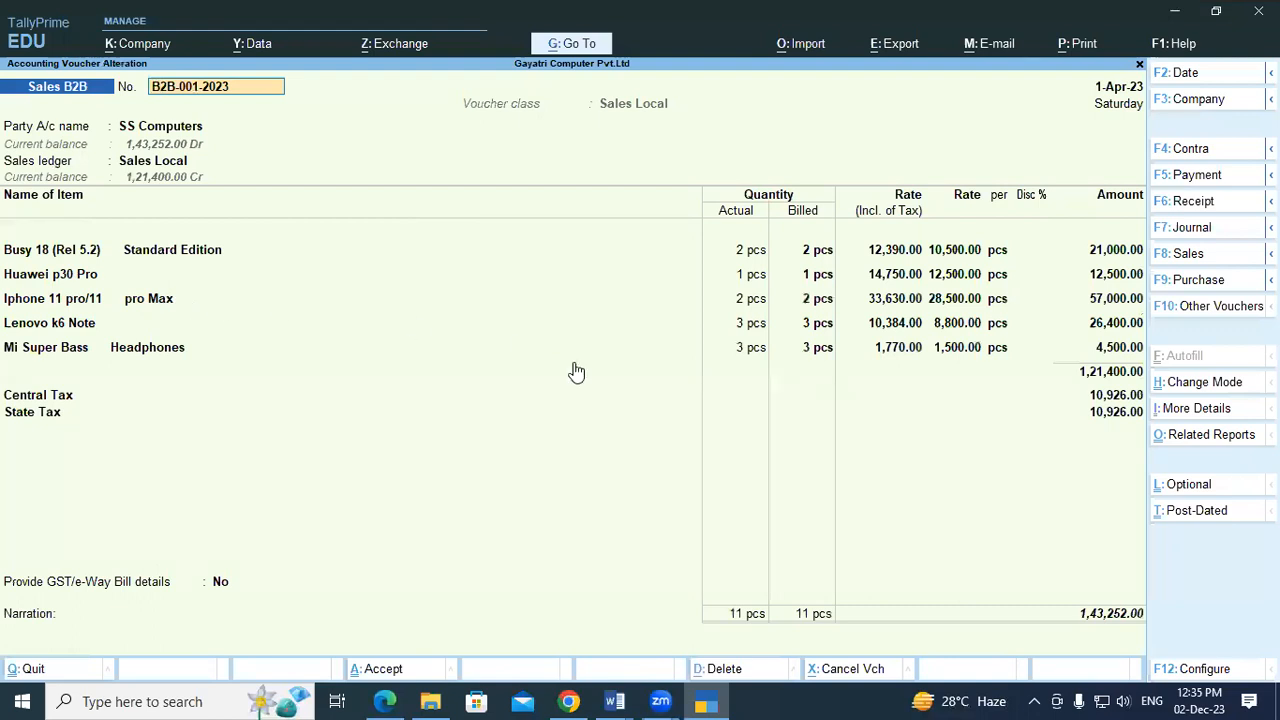
pyautogui.hotkey('alt', 'a')
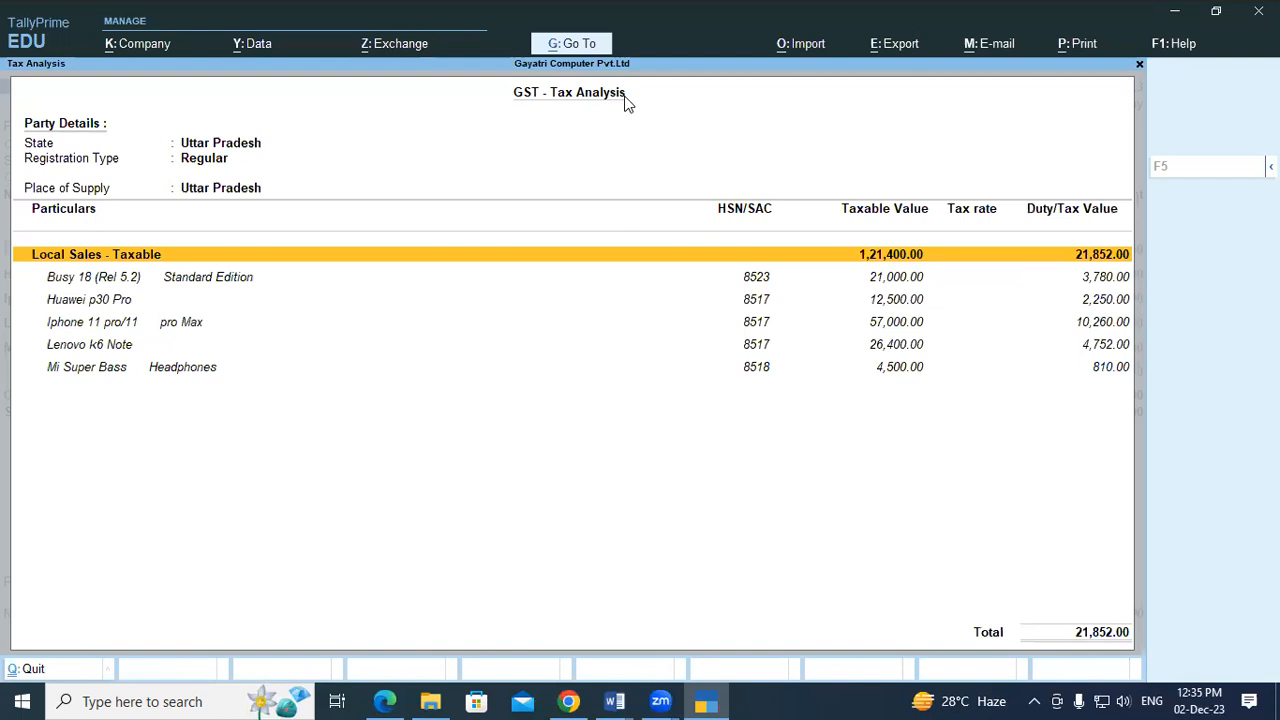
pyautogui.hotkey('alt', 'F5')
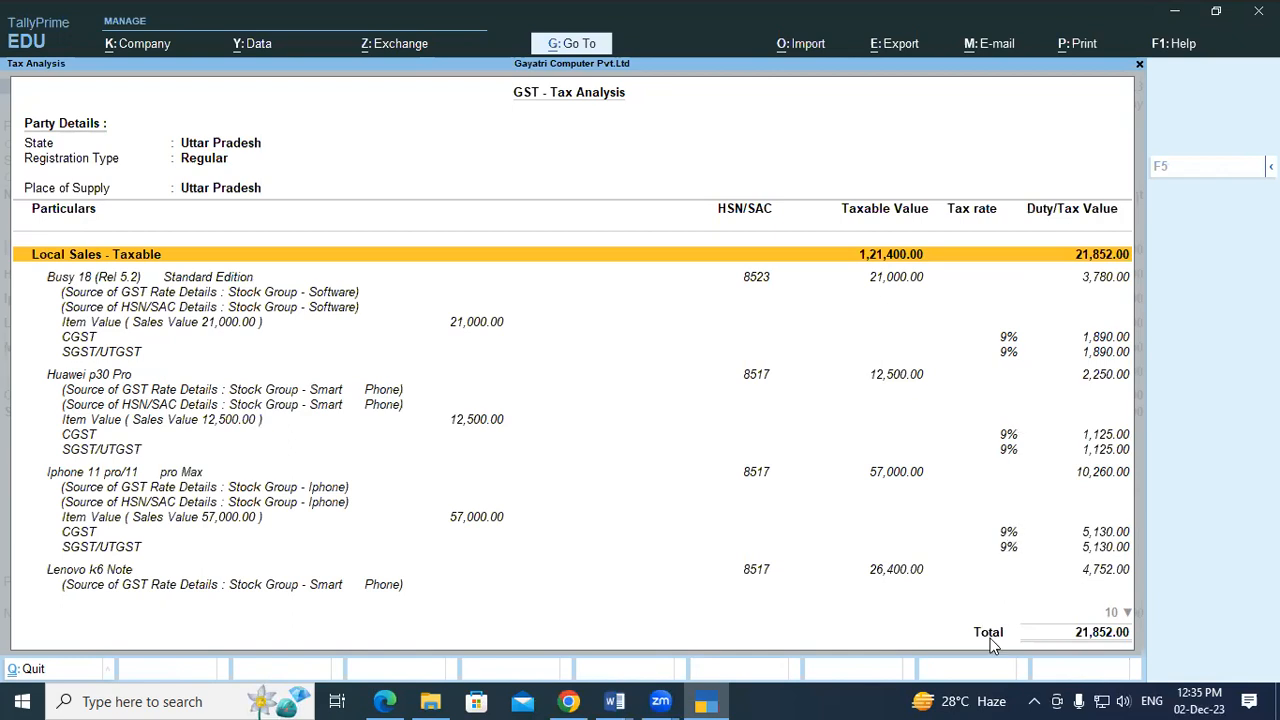
pyautogui.click(741, 272)
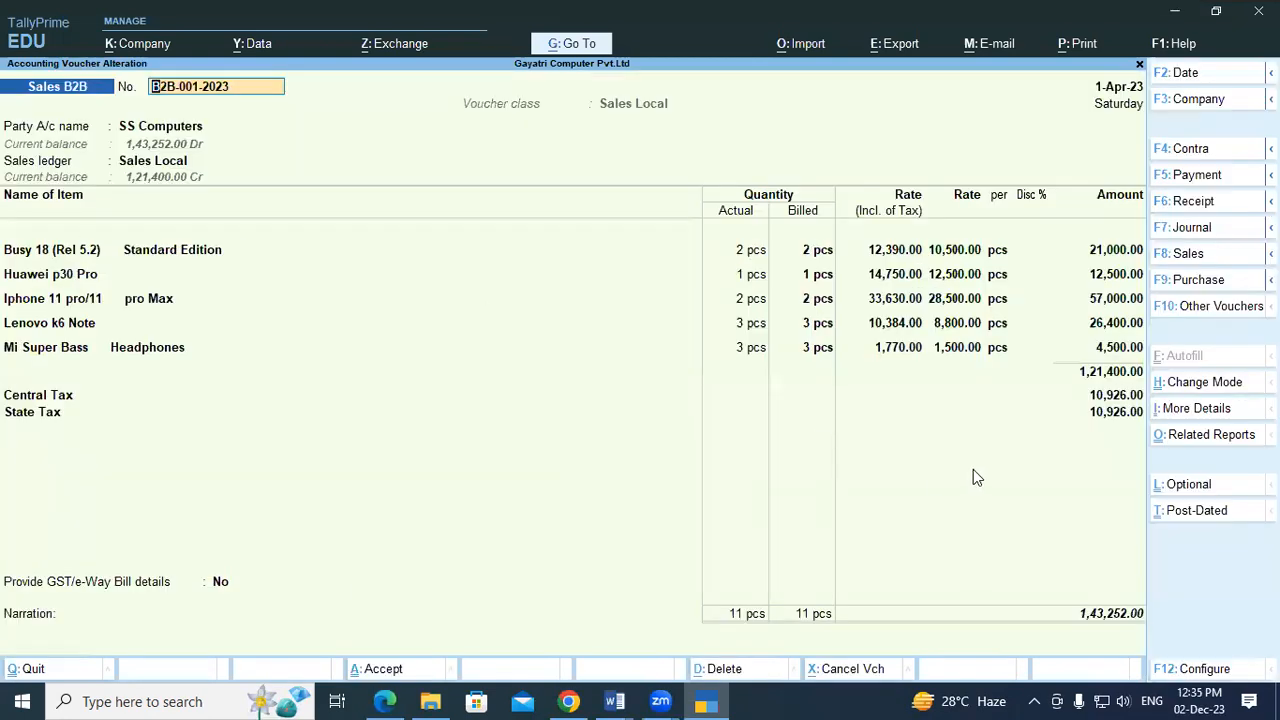
# Switch to the PDF in Edge and read the B2C cash sale exercise for the Samsung Galaxy Note 10 Plus, including rate and invoice number.
pyautogui.click(393, 700)
pyautogui.scroll(-1, 583, 375)
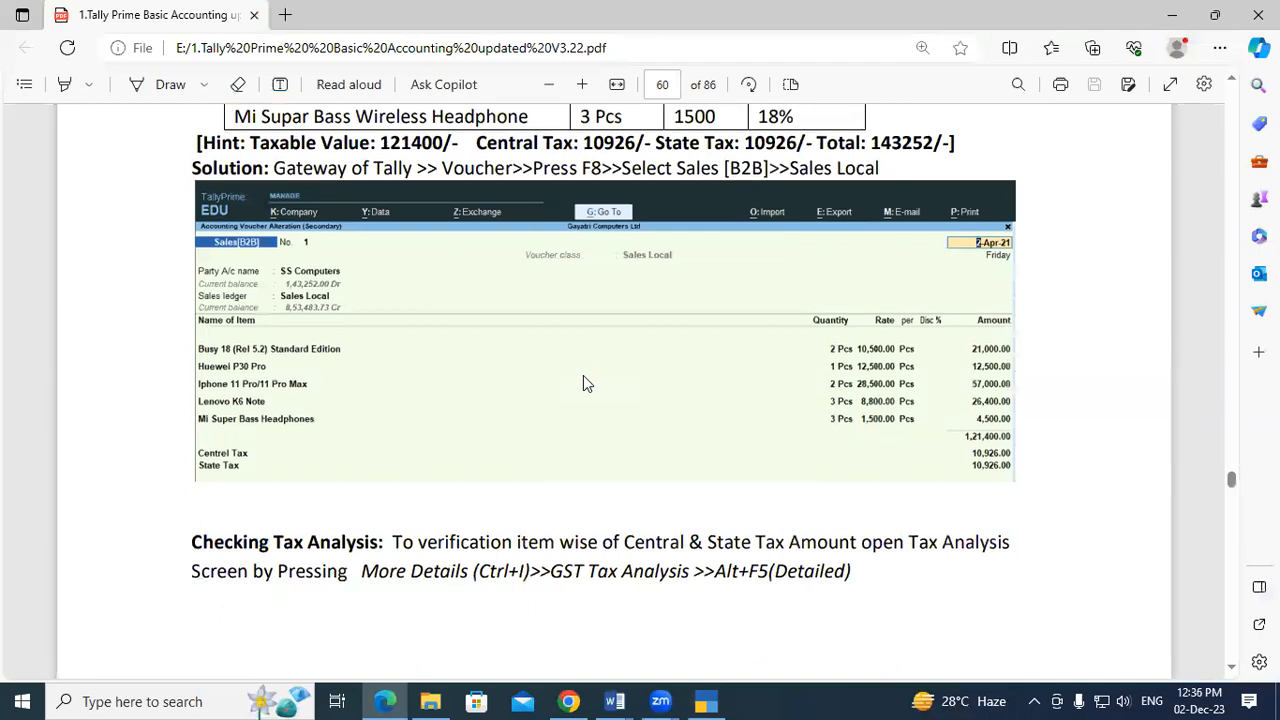
pyautogui.scroll(-6, 583, 375)
pyautogui.scroll(-3, 547, 441)
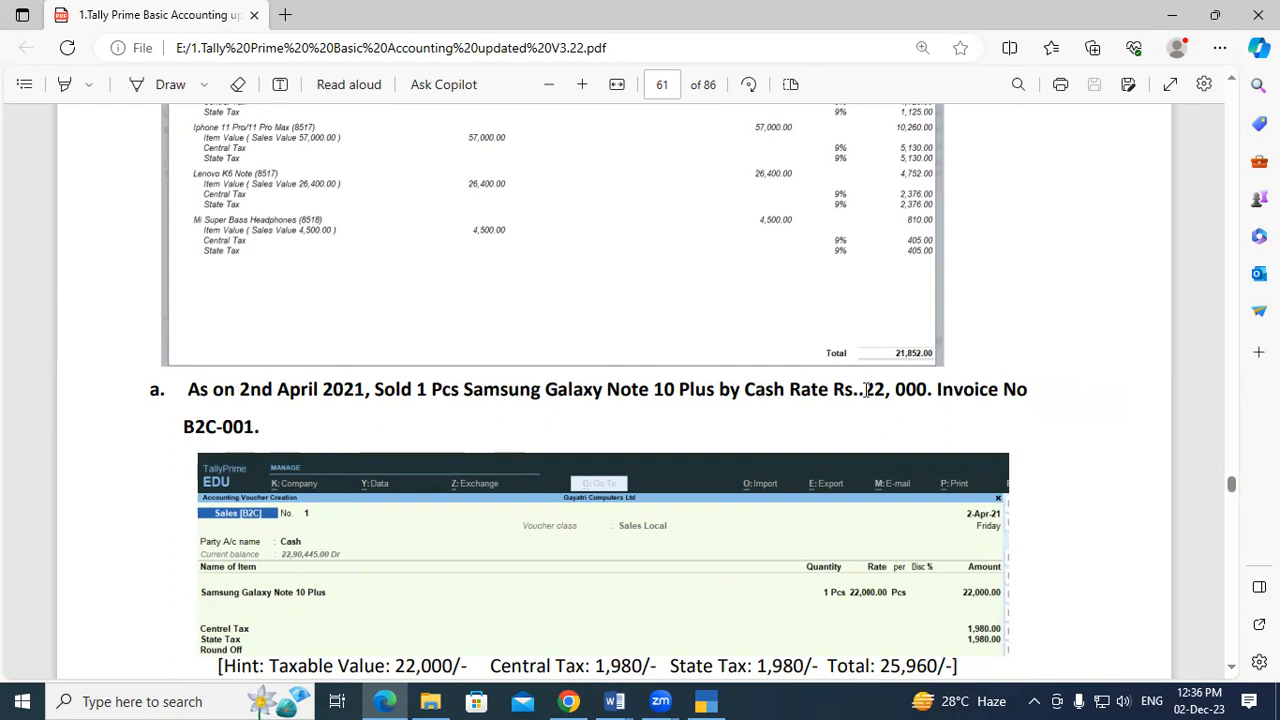
pyautogui.moveTo(866, 389); pyautogui.dragTo(929, 389)
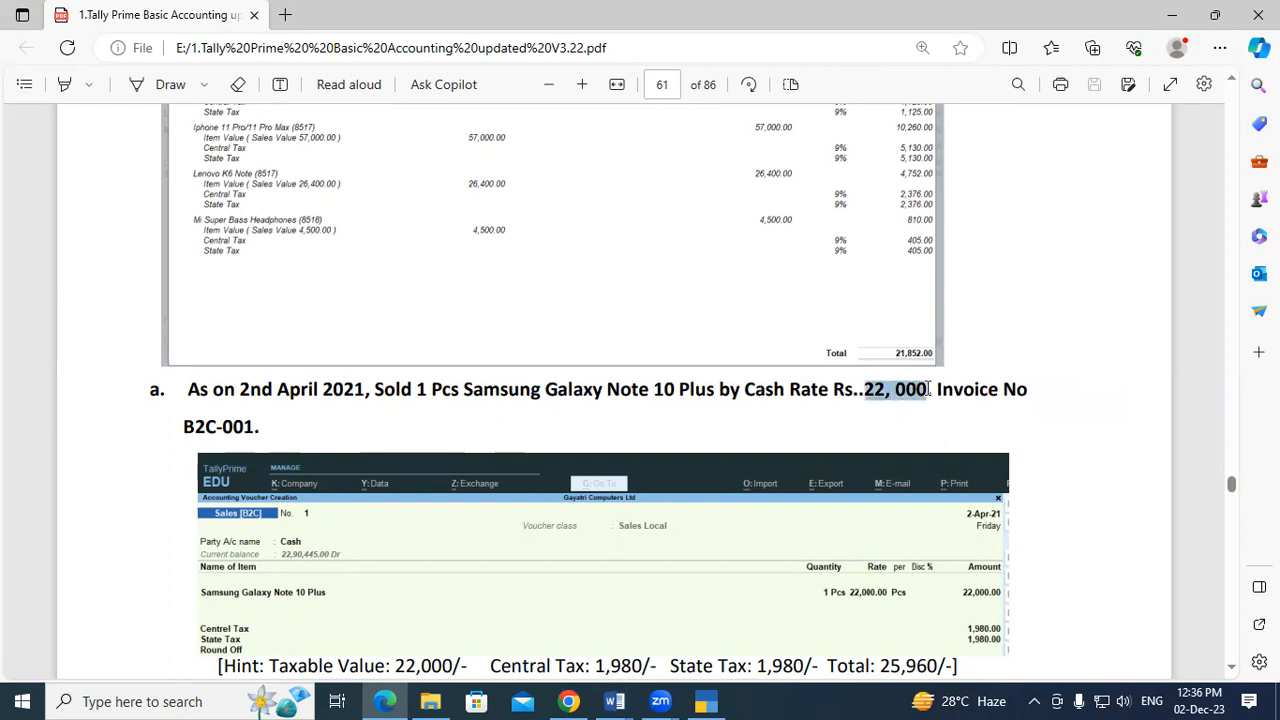
pyautogui.moveTo(190, 430); pyautogui.dragTo(266, 428)
pyautogui.click(271, 427)
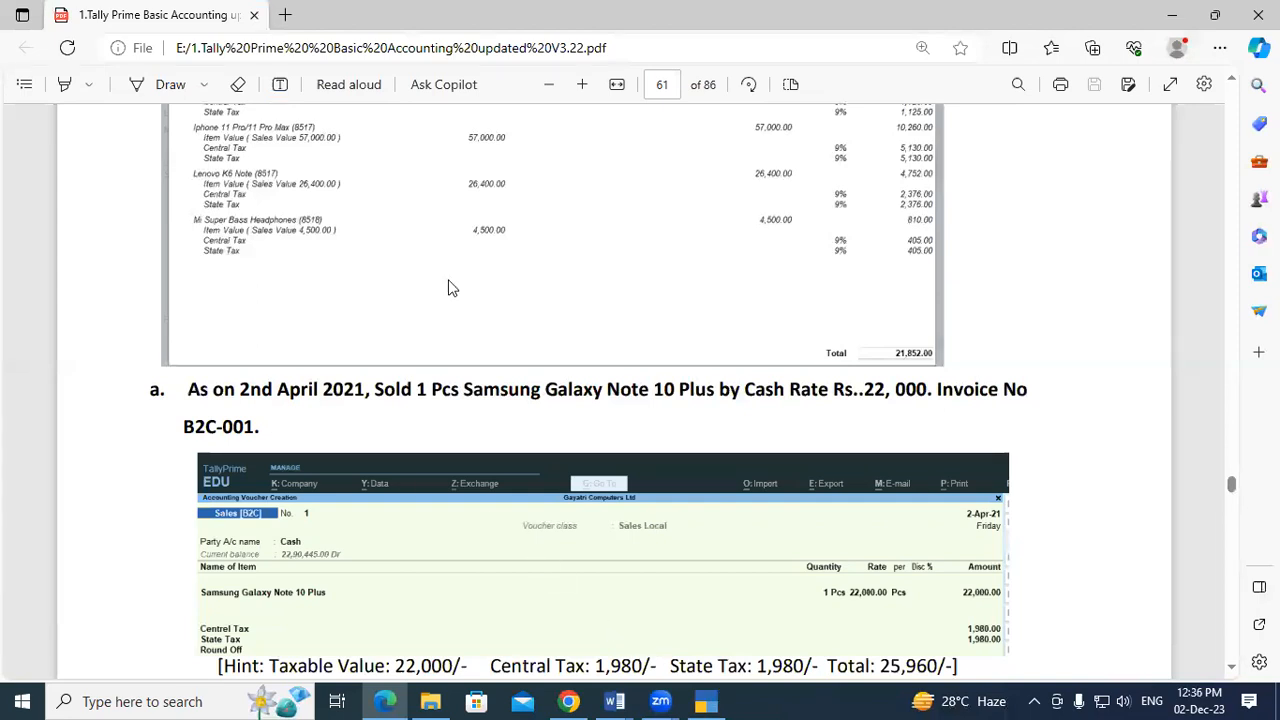
# Return to TallyPrime, save the SS Computers sales voucher, and decline sending its details for e-Way Bill generation.
pyautogui.hotkey('alt', 'Tab')
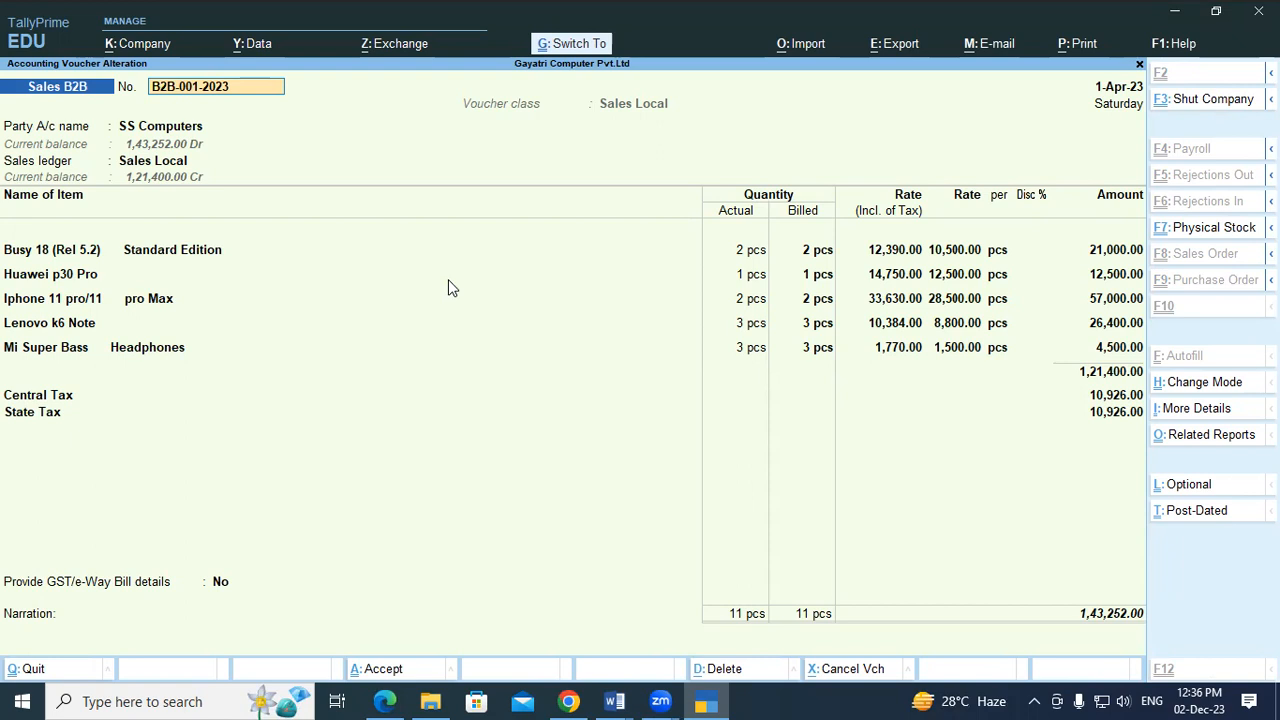
pyautogui.hotkey('ctrl', 'a')
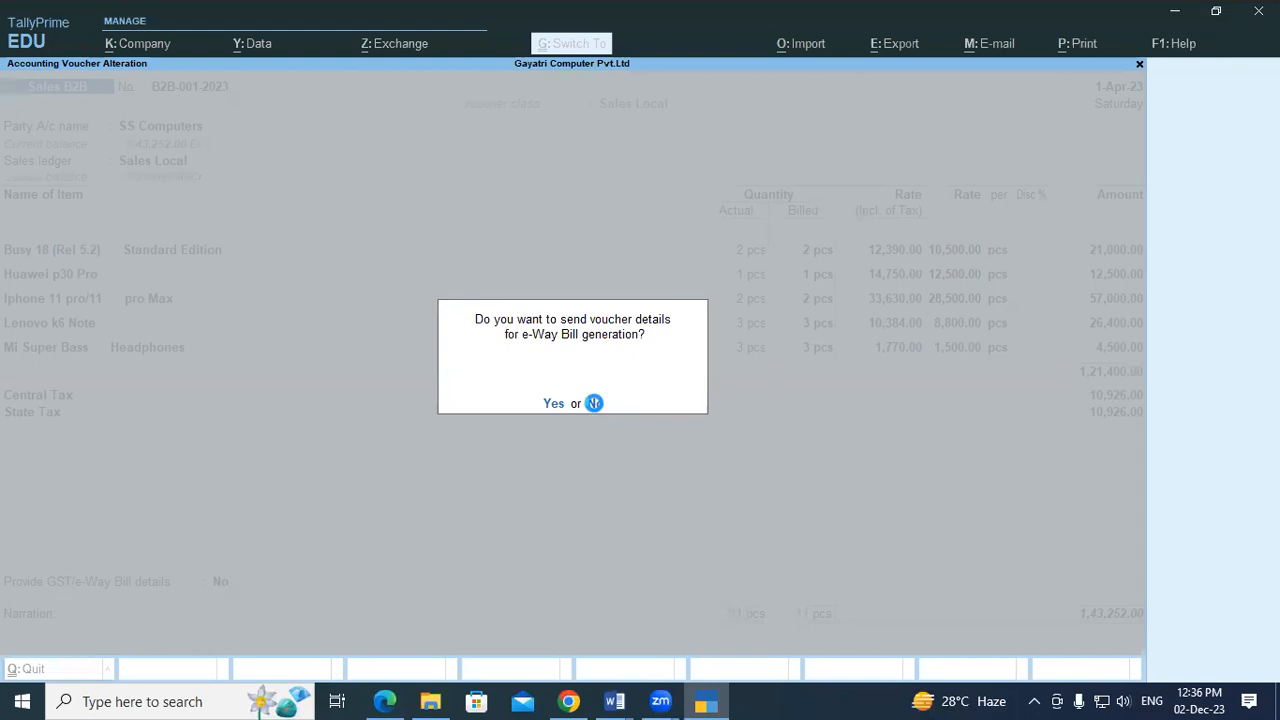
pyautogui.click(594, 403)
# Start a Sales B2C voucher with the Sales Local class and keep voucher number B2C-001-2023.
pyautogui.press('F8')
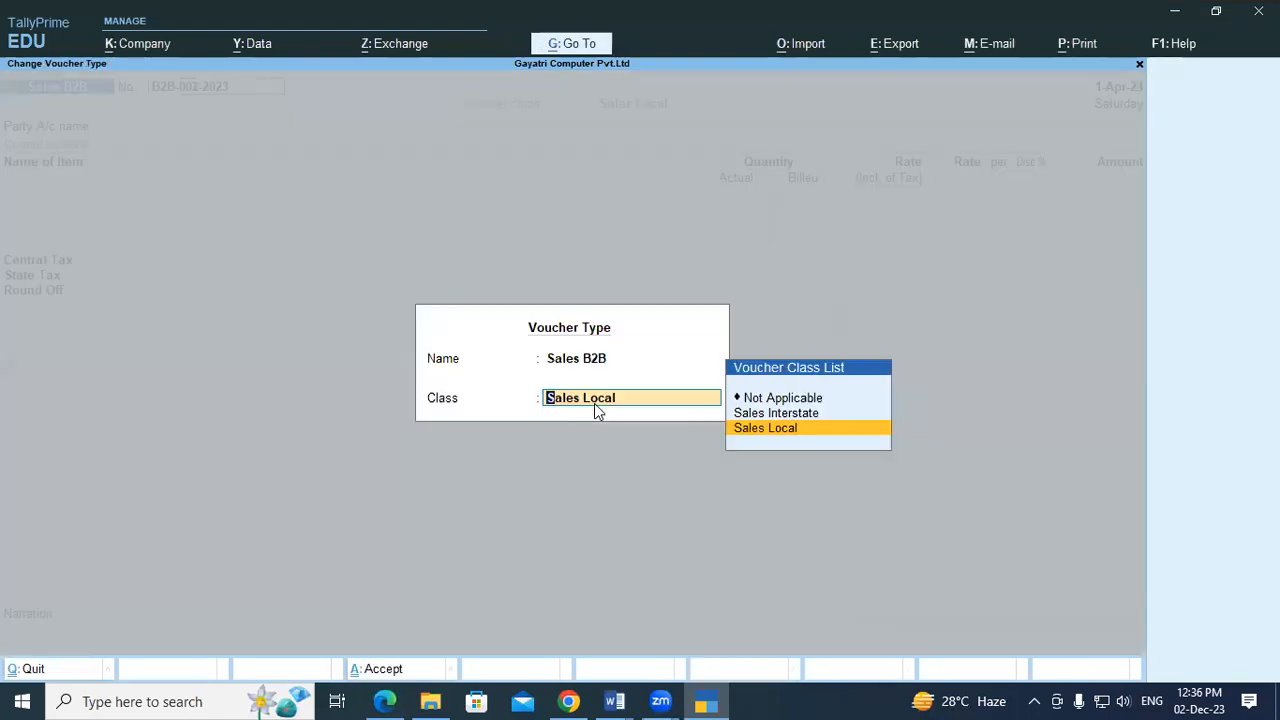
pyautogui.press('BackSpace')
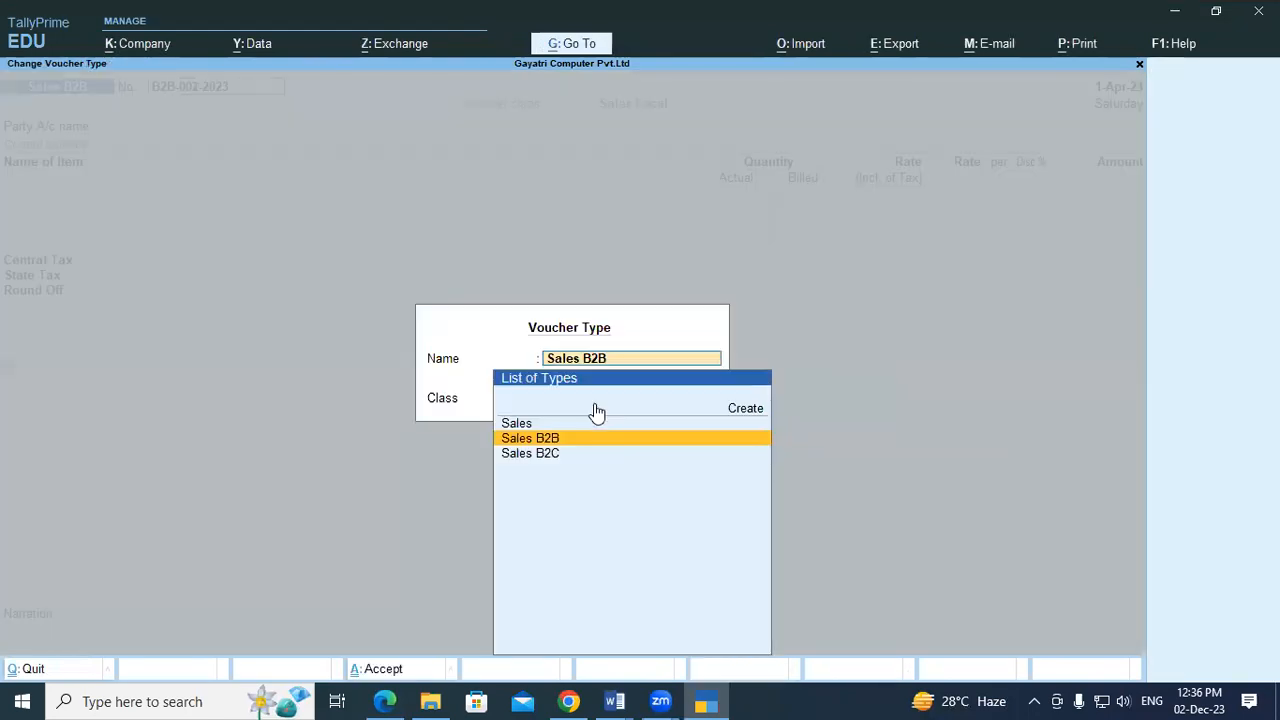
pyautogui.press('Down')
pyautogui.press('Return')
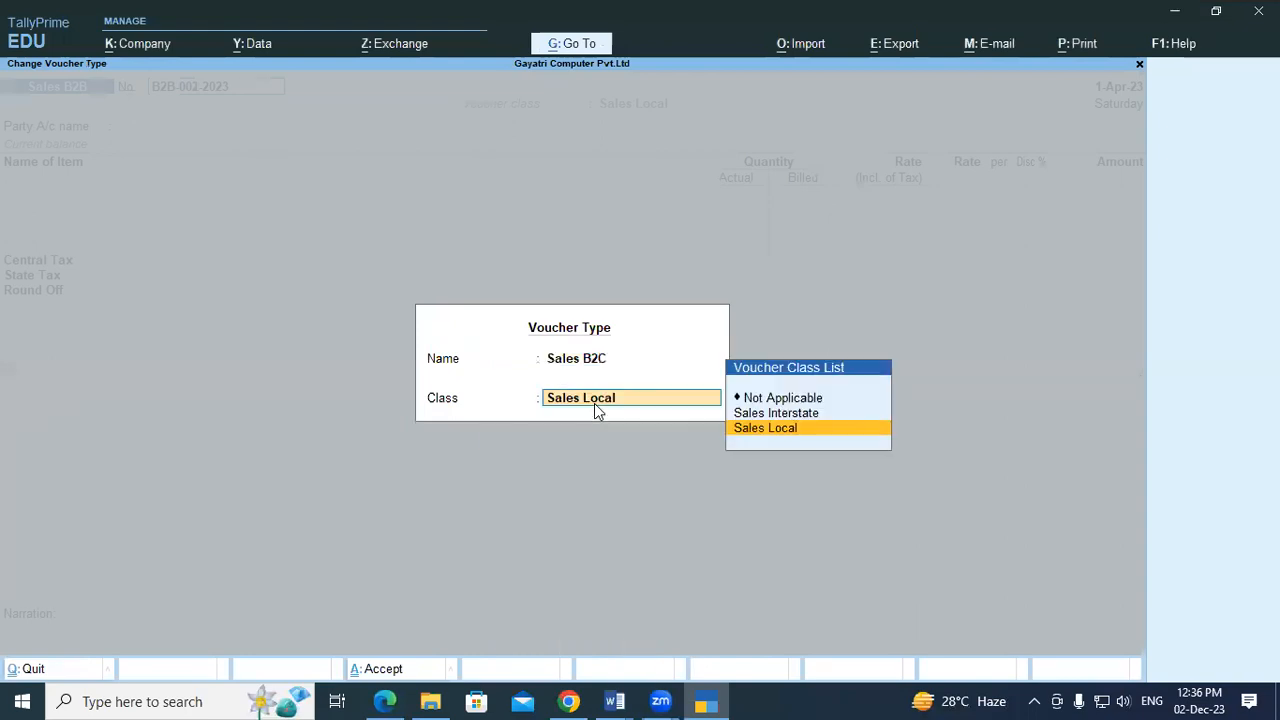
pyautogui.press('Return')
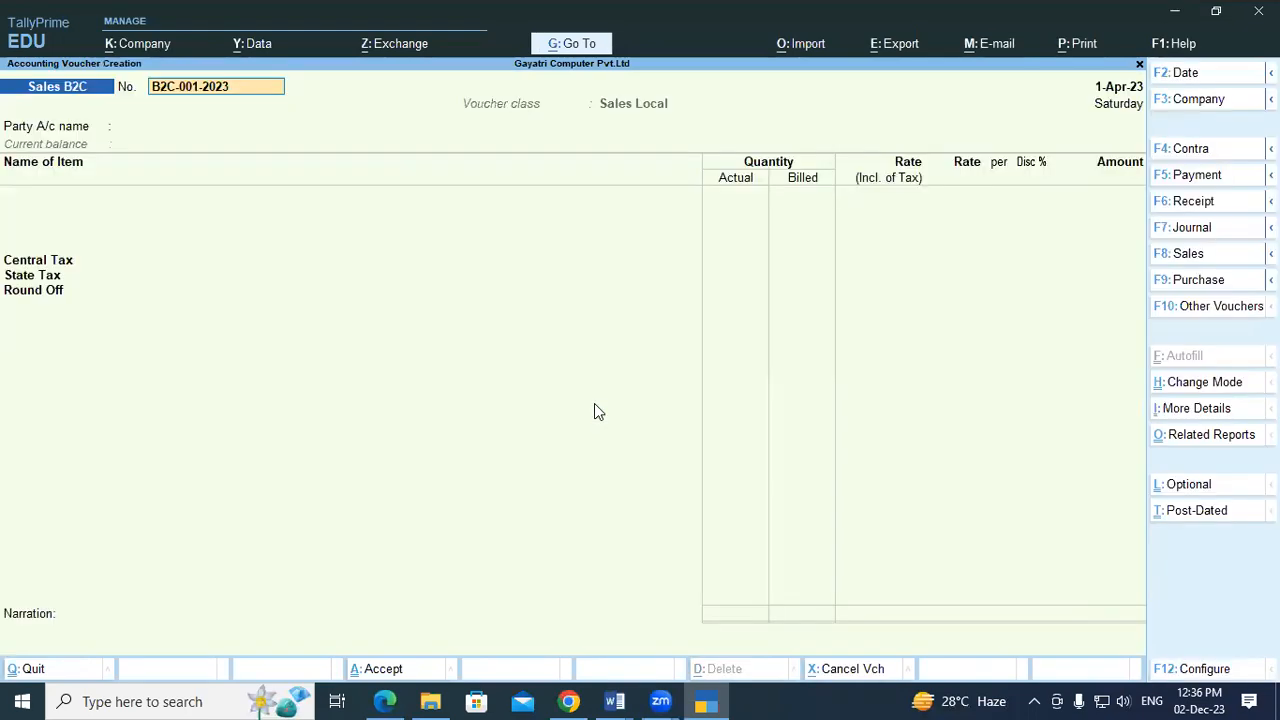
pyautogui.press('Return')
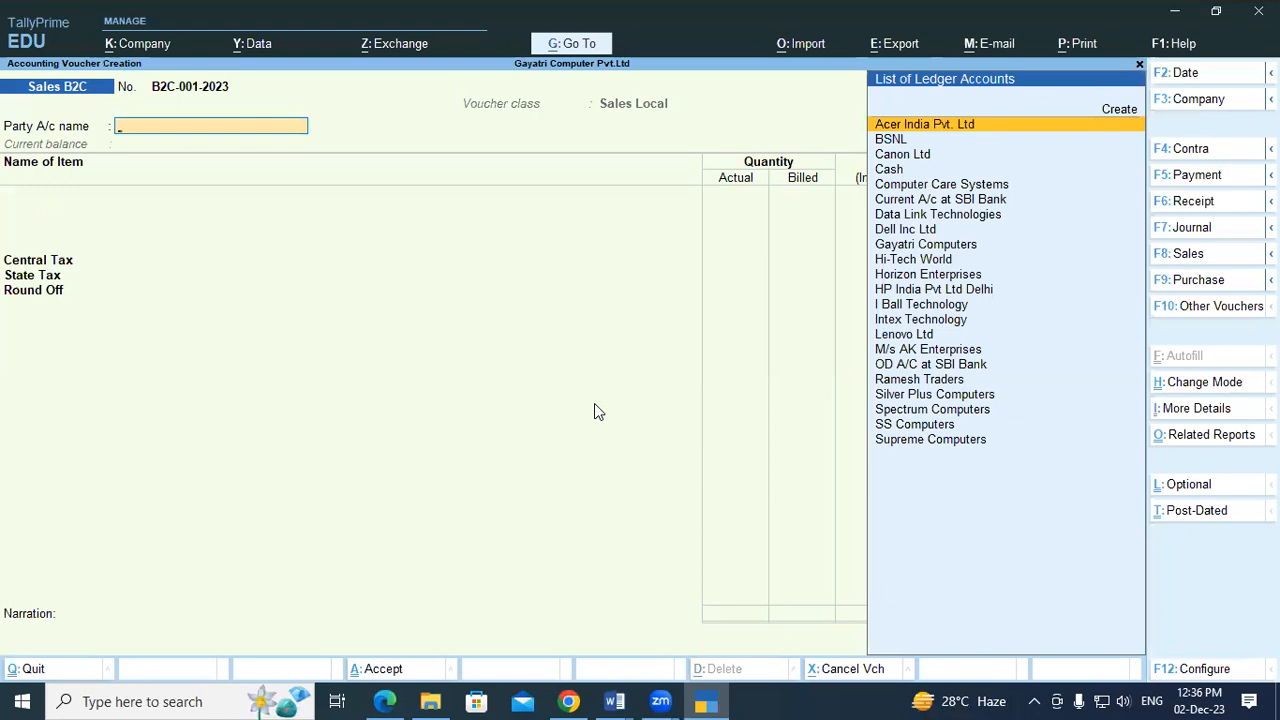
# Check the voucher configuration, and set Use separate Actual and Billed Quantity columns in invoices to No in the company features.
pyautogui.click(1205, 678)
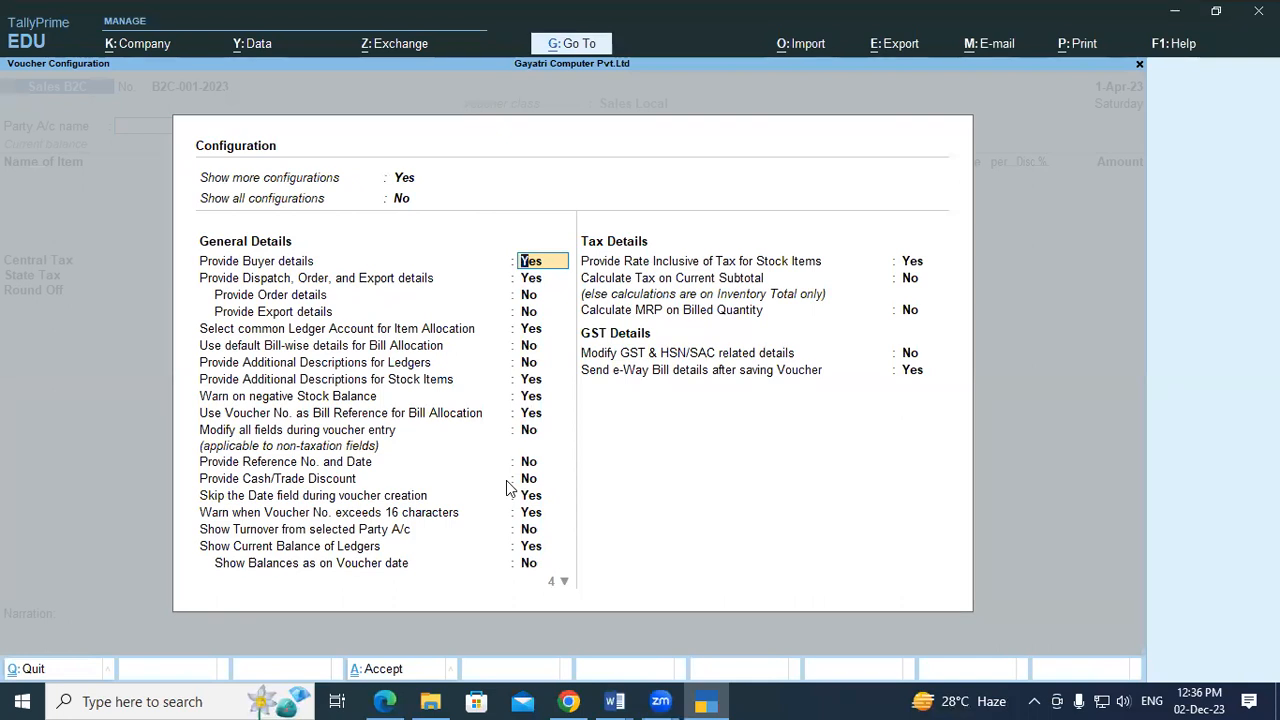
pyautogui.hotkey('ctrl', 'a')
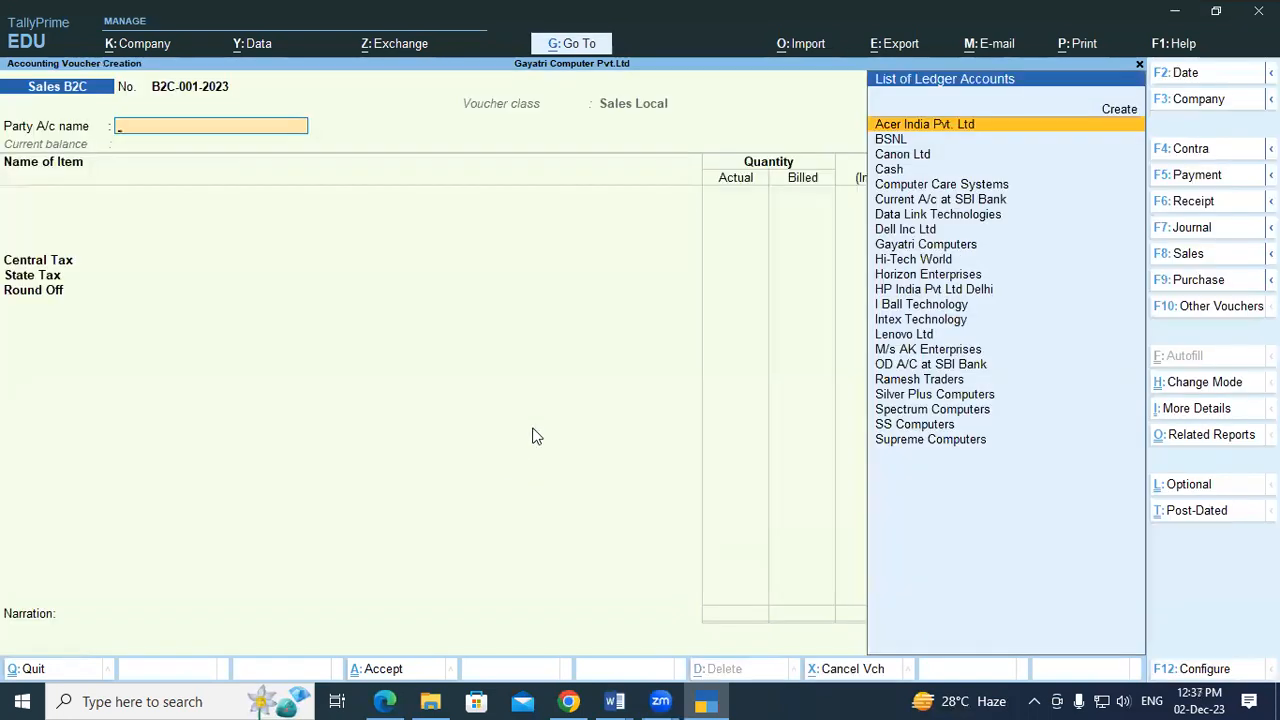
pyautogui.press('F11')
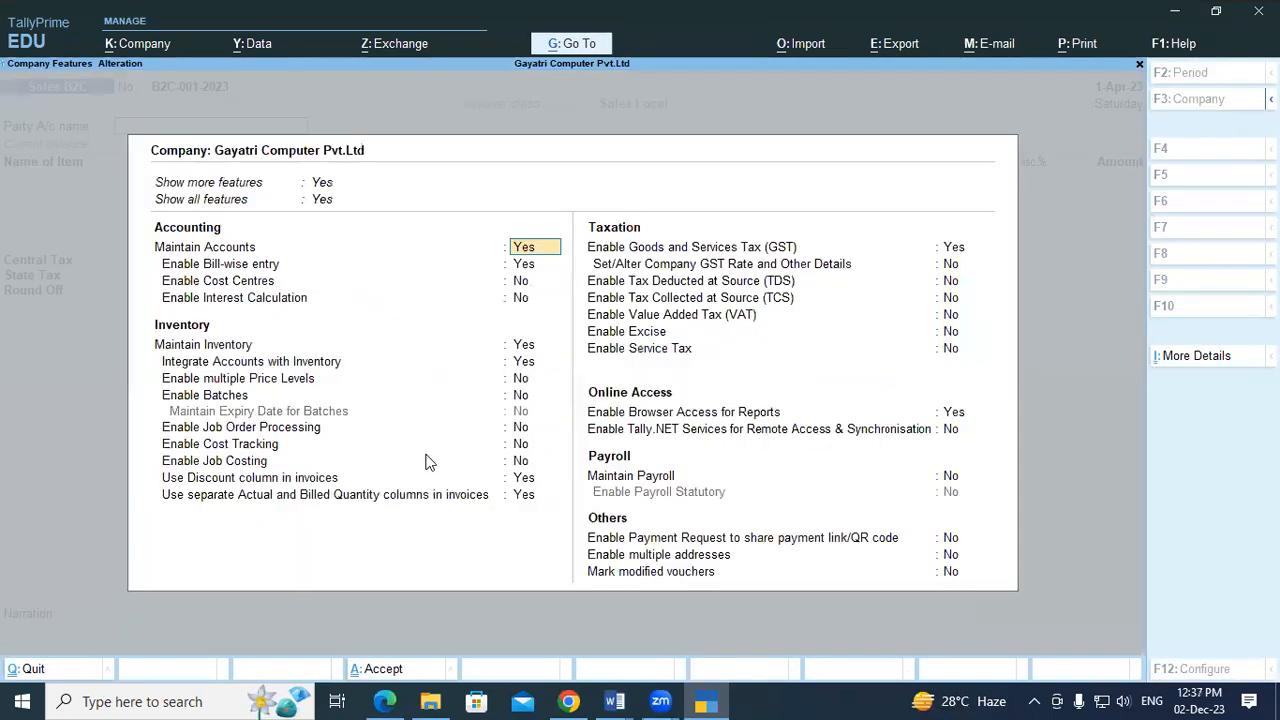
pyautogui.click(524, 500)
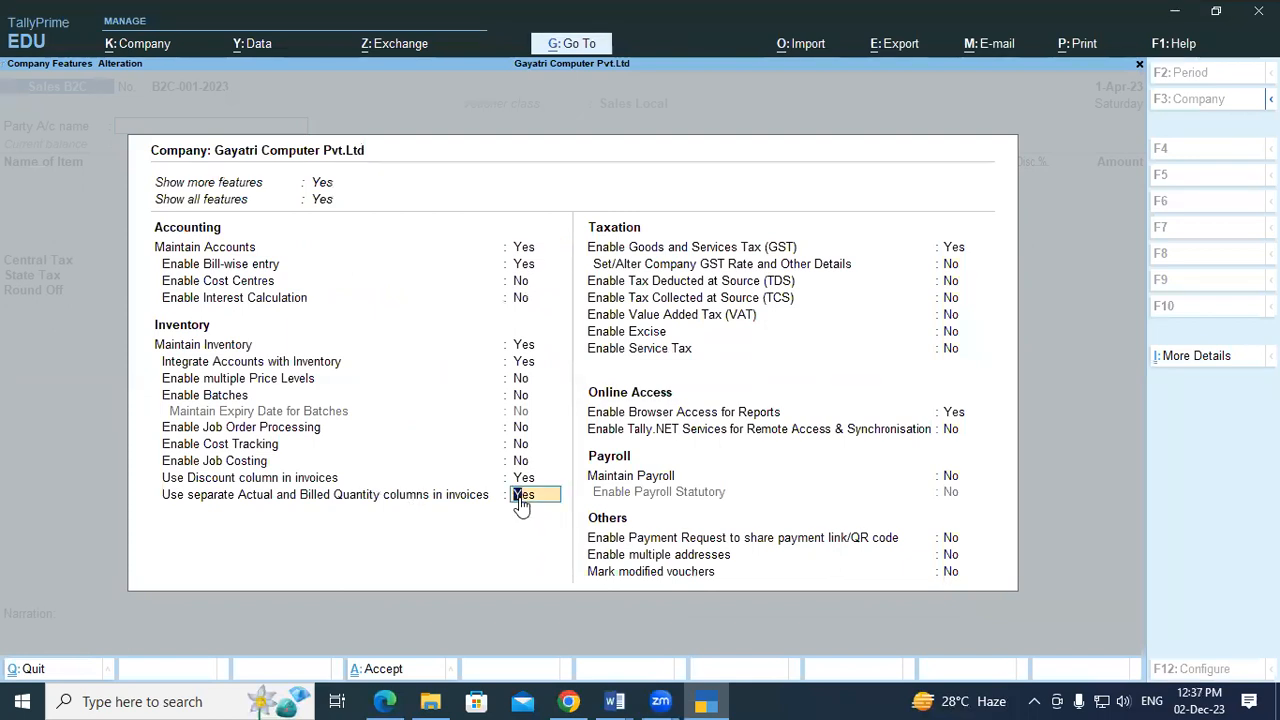
pyautogui.press('n')
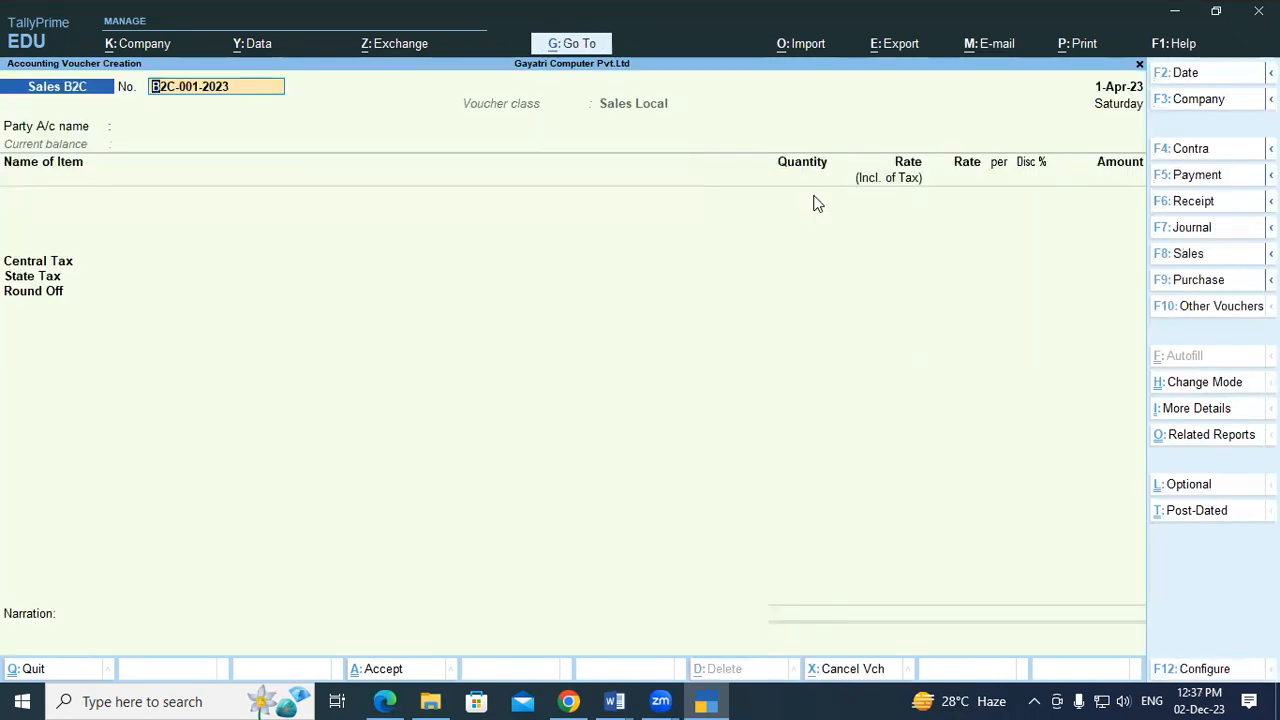
# Select Cash as the party account and accept the dispatch and party details without entering anything.
pyautogui.press('Return')
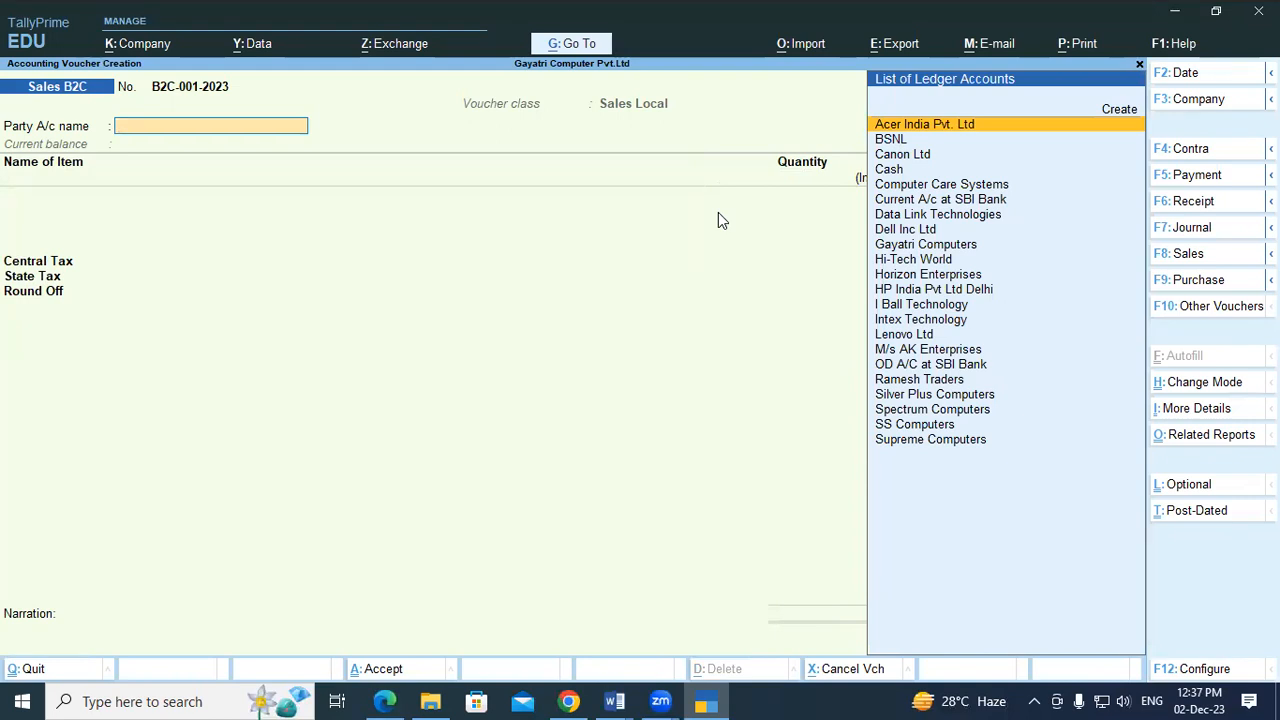
pyautogui.write('Ca')
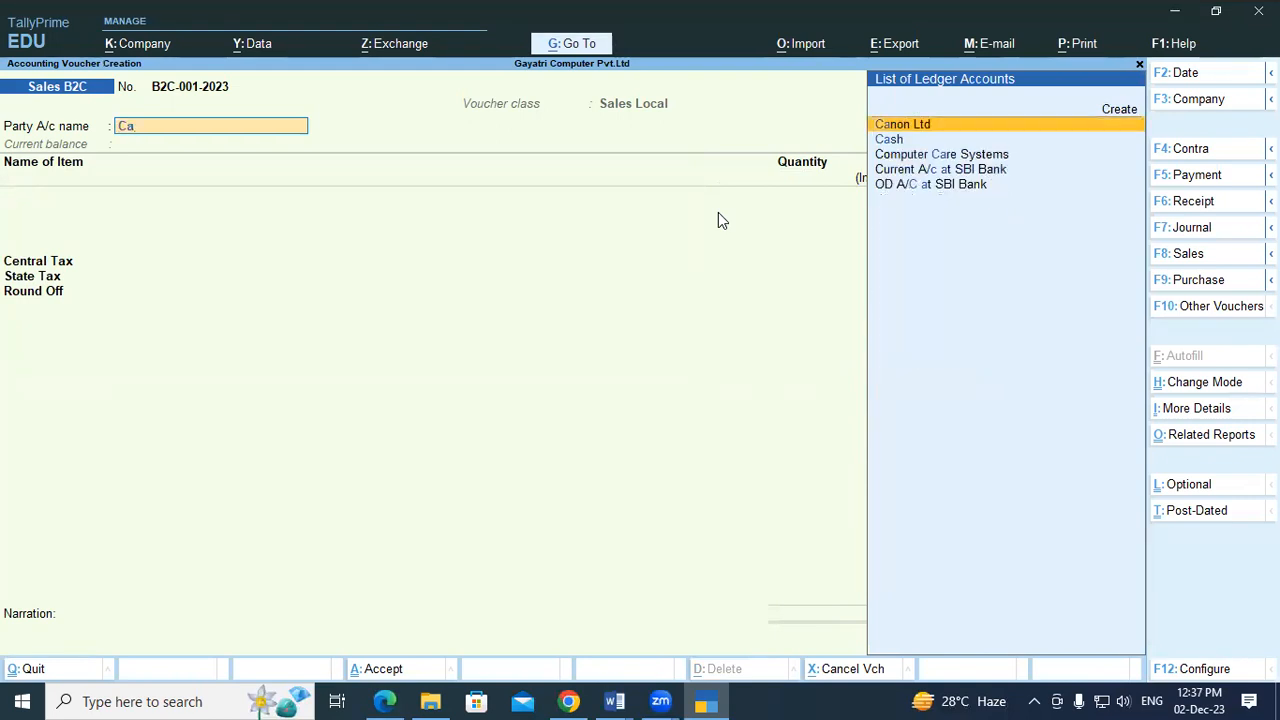
pyautogui.press('Down')
pyautogui.press('Return')
pyautogui.press('Return')
pyautogui.press('Return')
pyautogui.press('Return')
pyautogui.press('Return')
pyautogui.press('Return')
pyautogui.press('Return')
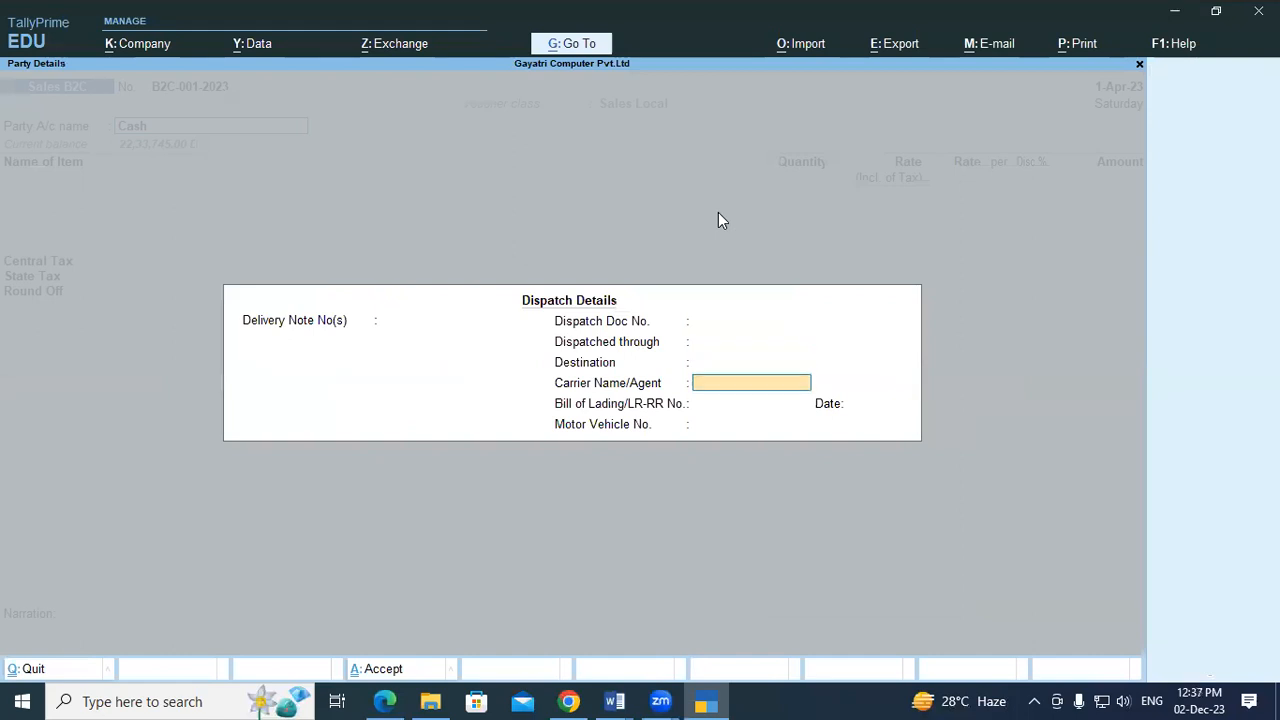
pyautogui.press('Return')
pyautogui.press('Return')
pyautogui.press('Return')
pyautogui.press('Return')
pyautogui.press('Return')
pyautogui.press('Return')
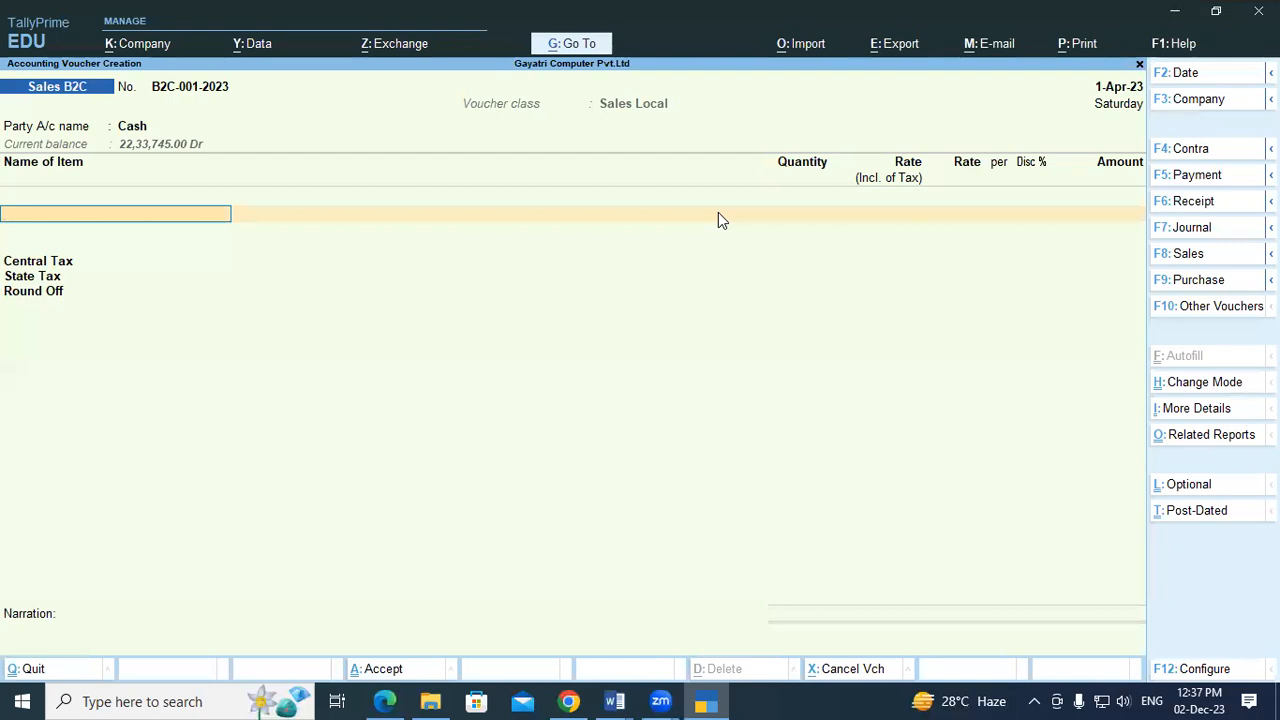
# Add Samsung Galaxy Note 10 Plus to the voucher and allocate 1 pcs from the Shop location.
pyautogui.write('Sa')
pyautogui.press('Return')
pyautogui.press('Return')
pyautogui.press('Down')
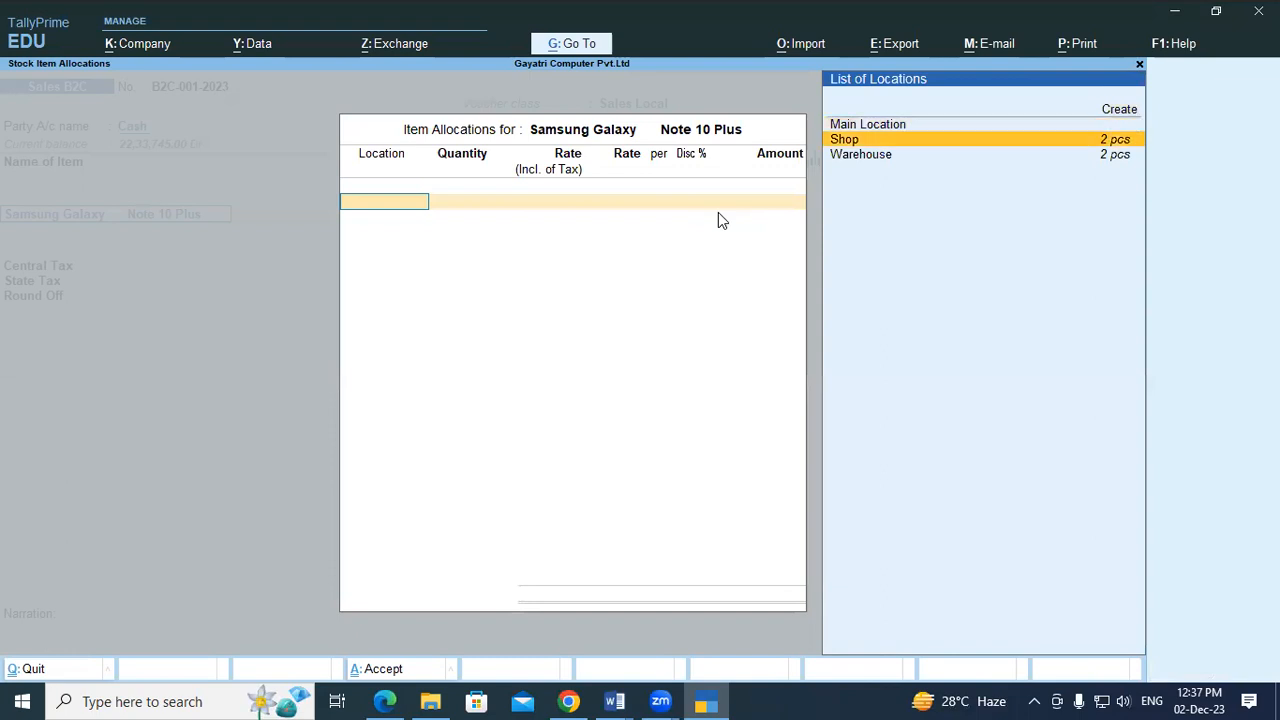
pyautogui.press('Return')
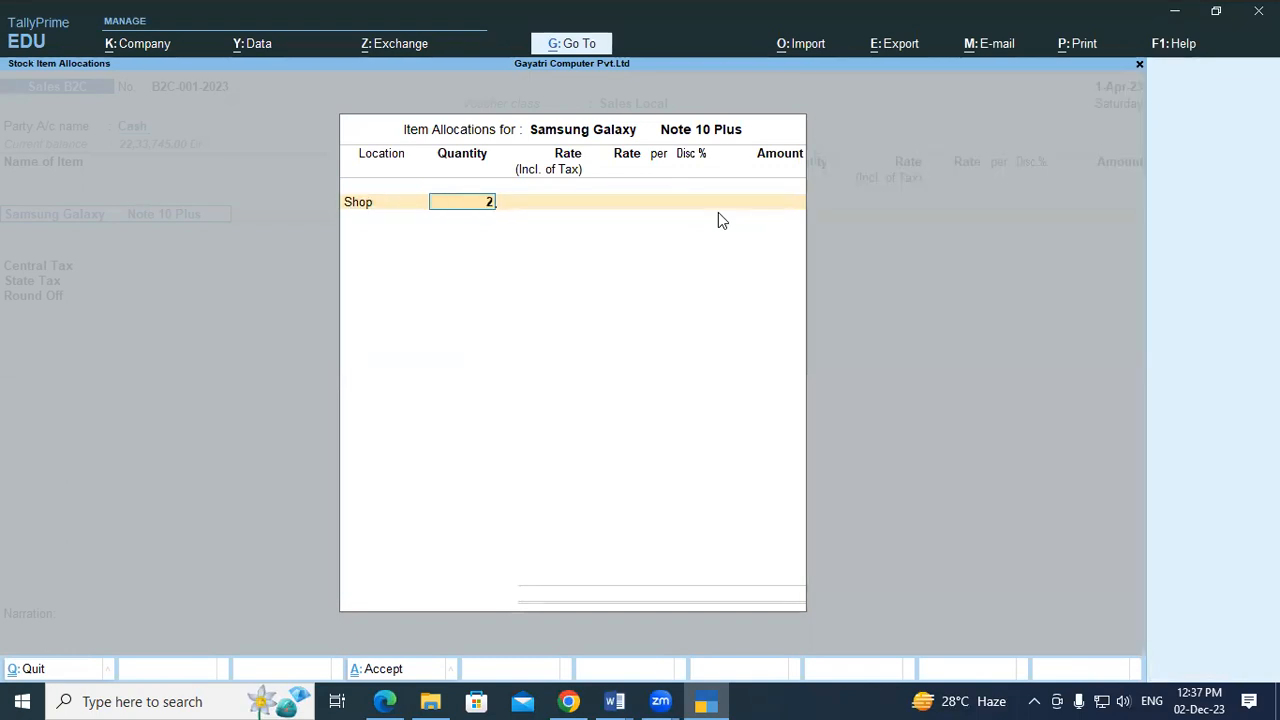
pyautogui.write('1')
pyautogui.press('Return')
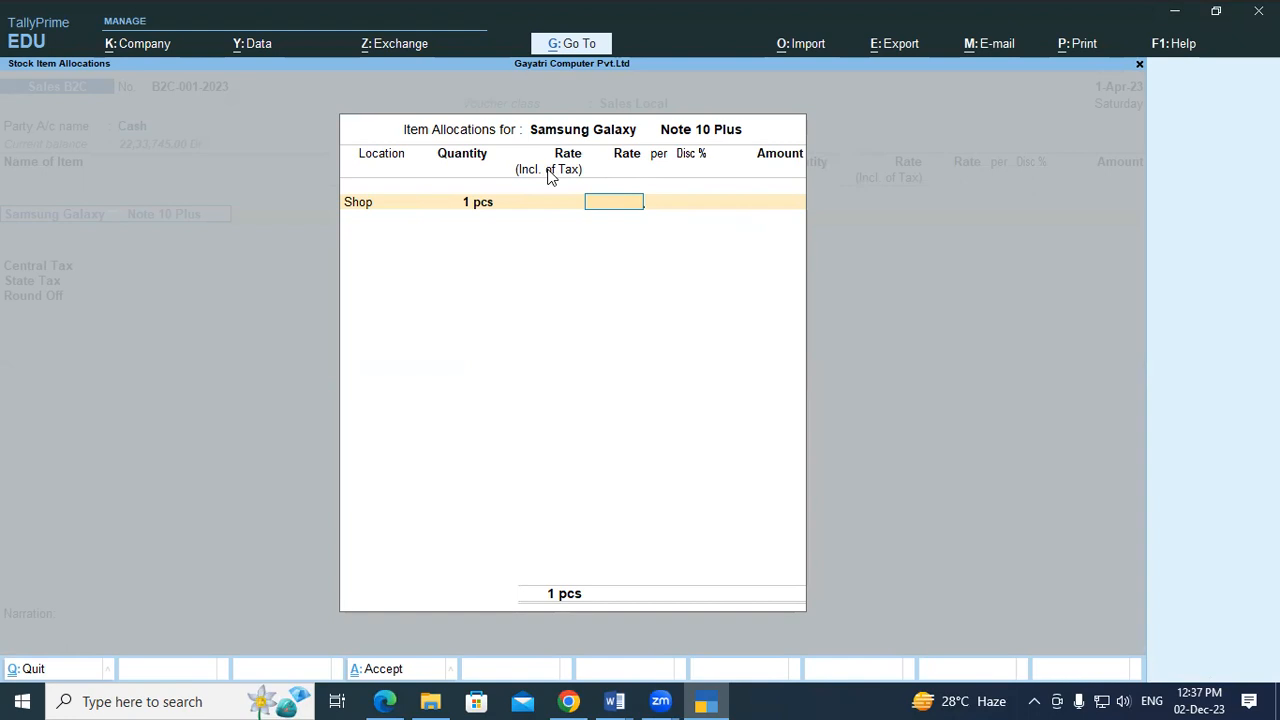
# Check the sale rate in the PDF, set the phone's pre-tax rate to 22,000, and finish its item allocation.
pyautogui.hotkey('alt', 'Tab')
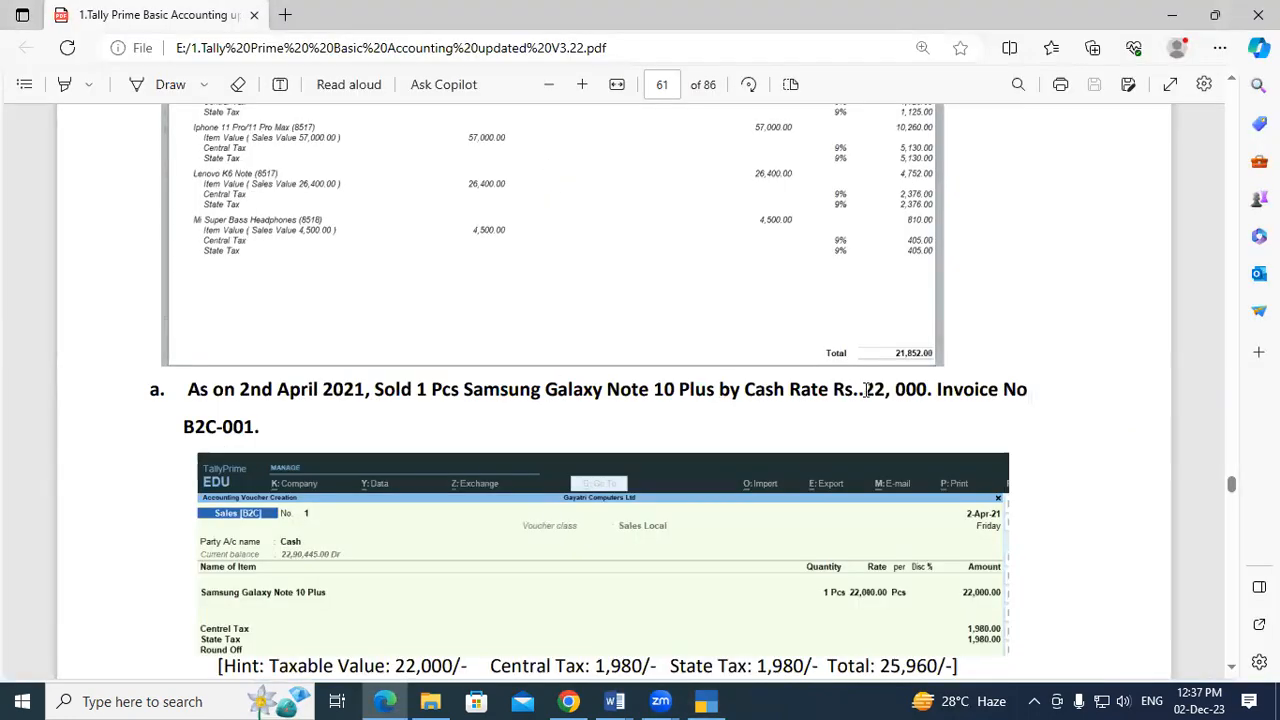
pyautogui.hotkey('alt', 'Tab')
pyautogui.write('22,000')
pyautogui.press('Return')
pyautogui.press('Return')
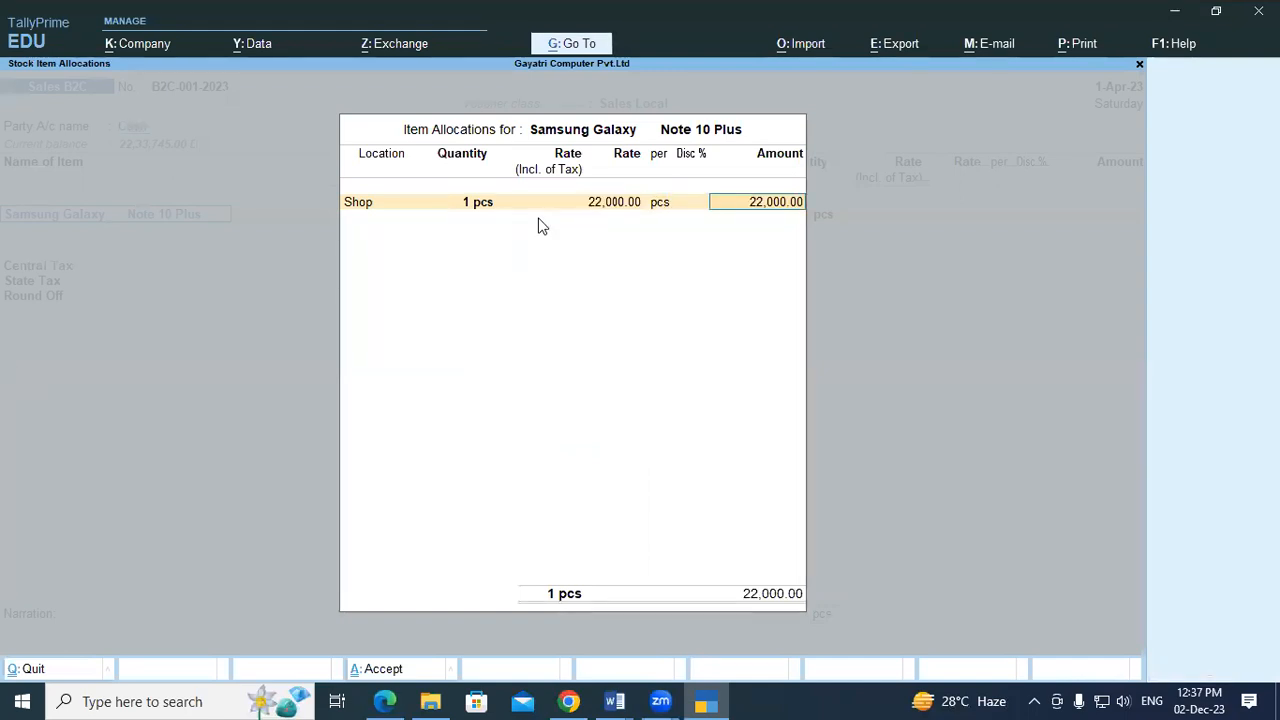
pyautogui.press('Return')
pyautogui.press('Return')
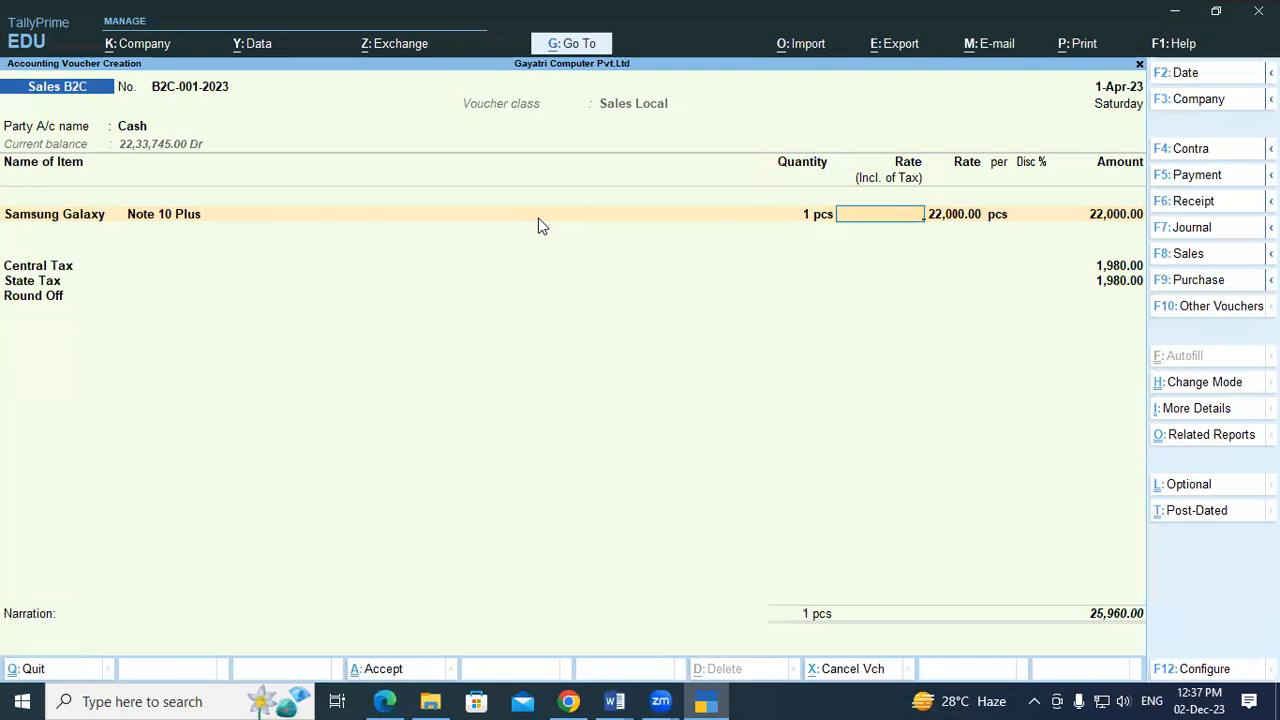
# Keep the item line and taxes, leave the narration empty, and save the B2C cash sales voucher.
pyautogui.press('Return')
pyautogui.press('Return')
pyautogui.press('Return')
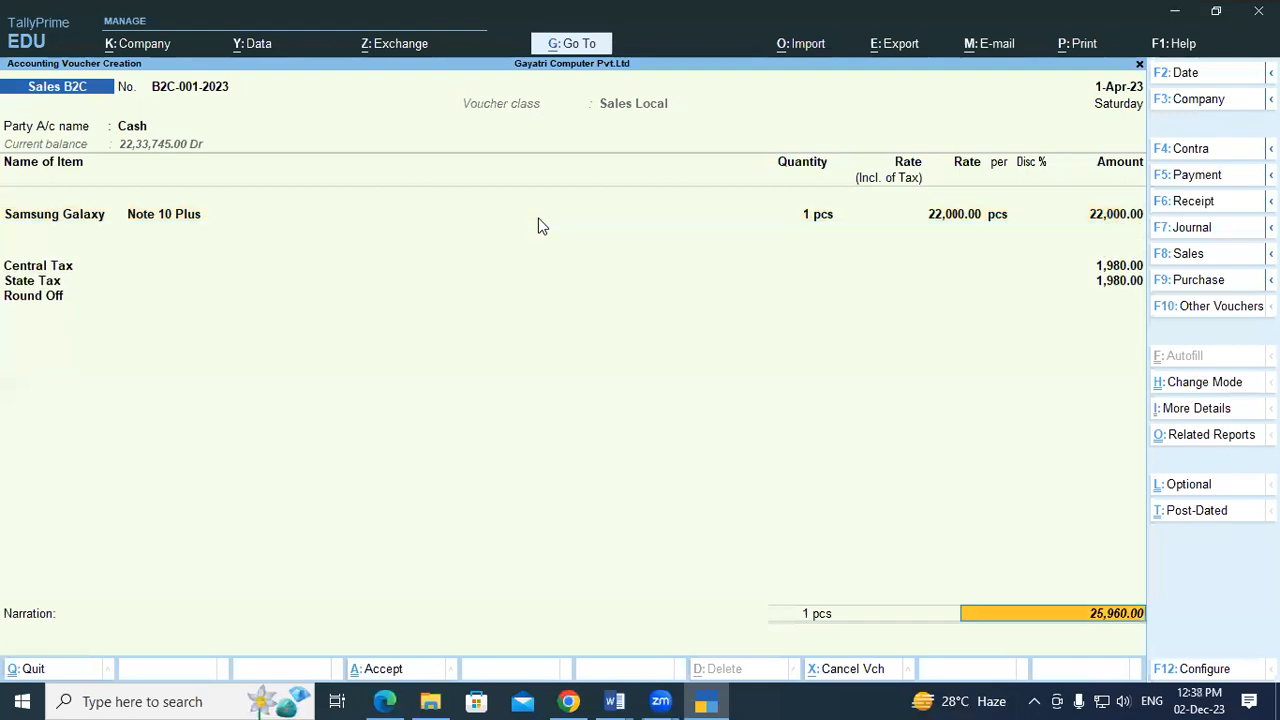
pyautogui.press('Return')
pyautogui.press('Return')
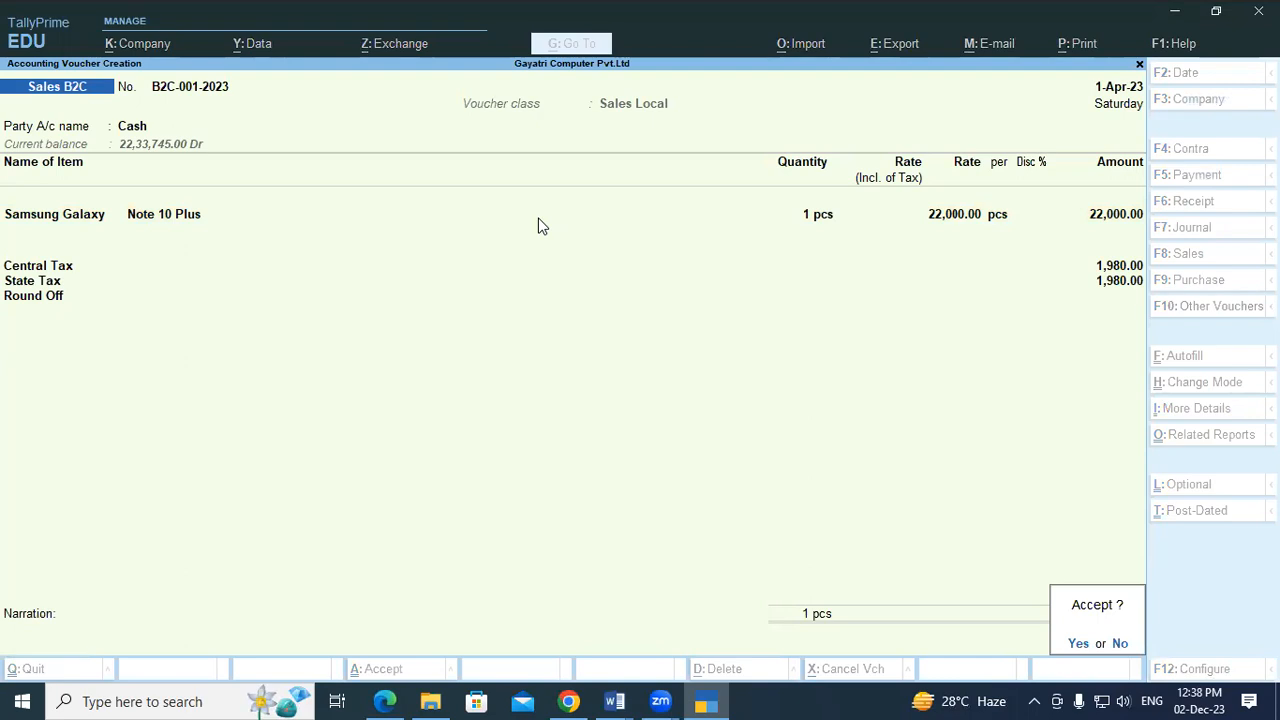
pyautogui.press('Return')
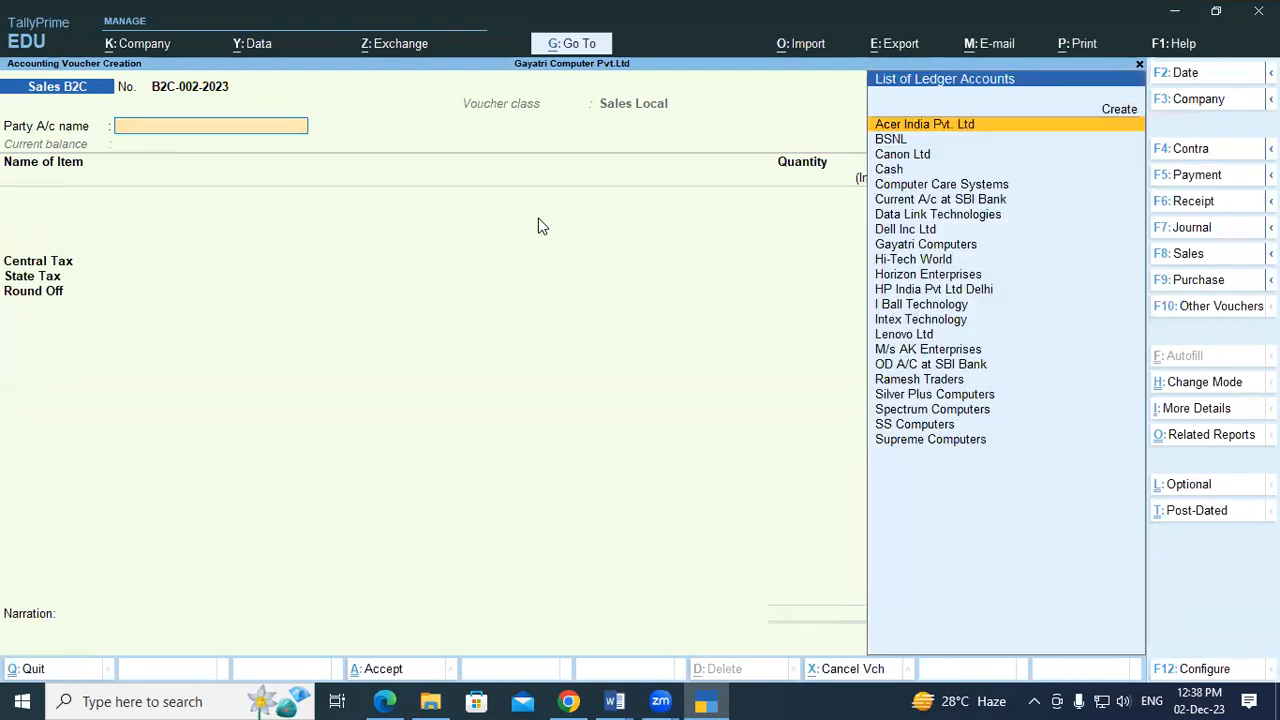
# Switch to the PDF in Edge and read the Report Checking section's explanation of GSTR1.
pyautogui.click(386, 700)
pyautogui.scroll(-3, 240, 492)
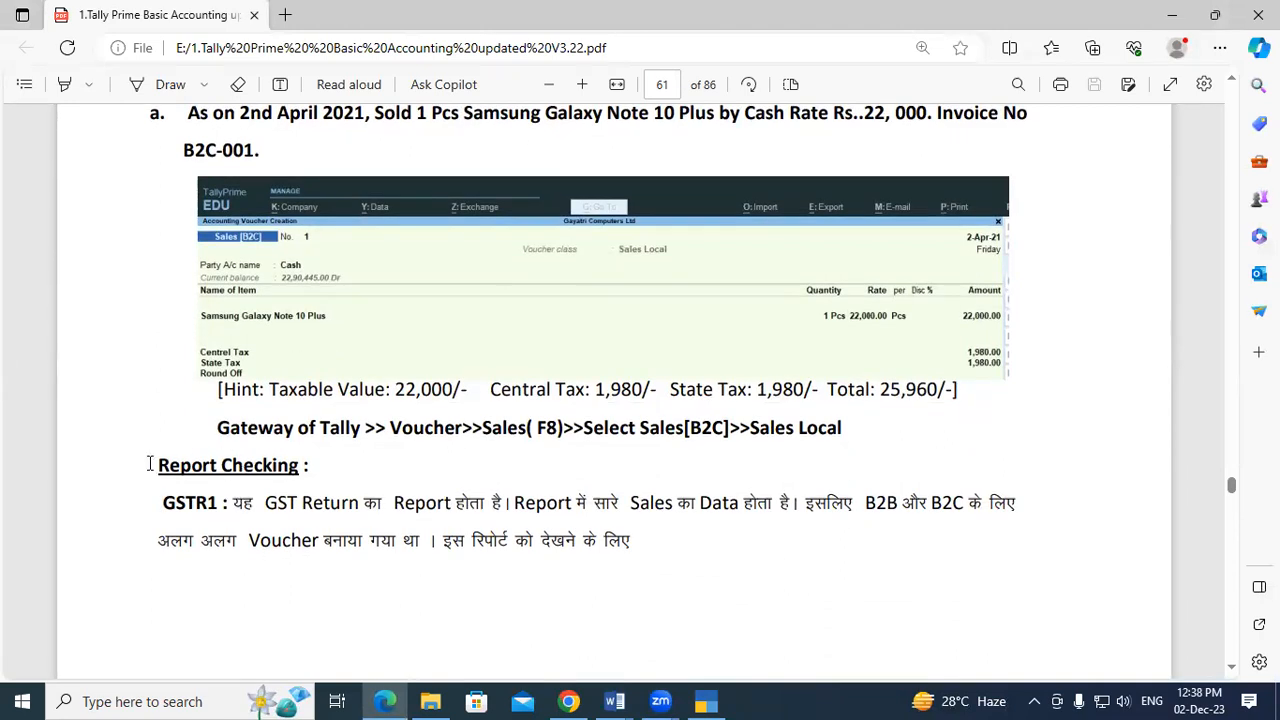
pyautogui.moveTo(155, 465); pyautogui.dragTo(298, 465)
pyautogui.click(300, 465)
pyautogui.moveTo(157, 469); pyautogui.dragTo(310, 472)
pyautogui.click(309, 470)
pyautogui.moveTo(157, 503); pyautogui.dragTo(221, 508)
pyautogui.click(208, 503)
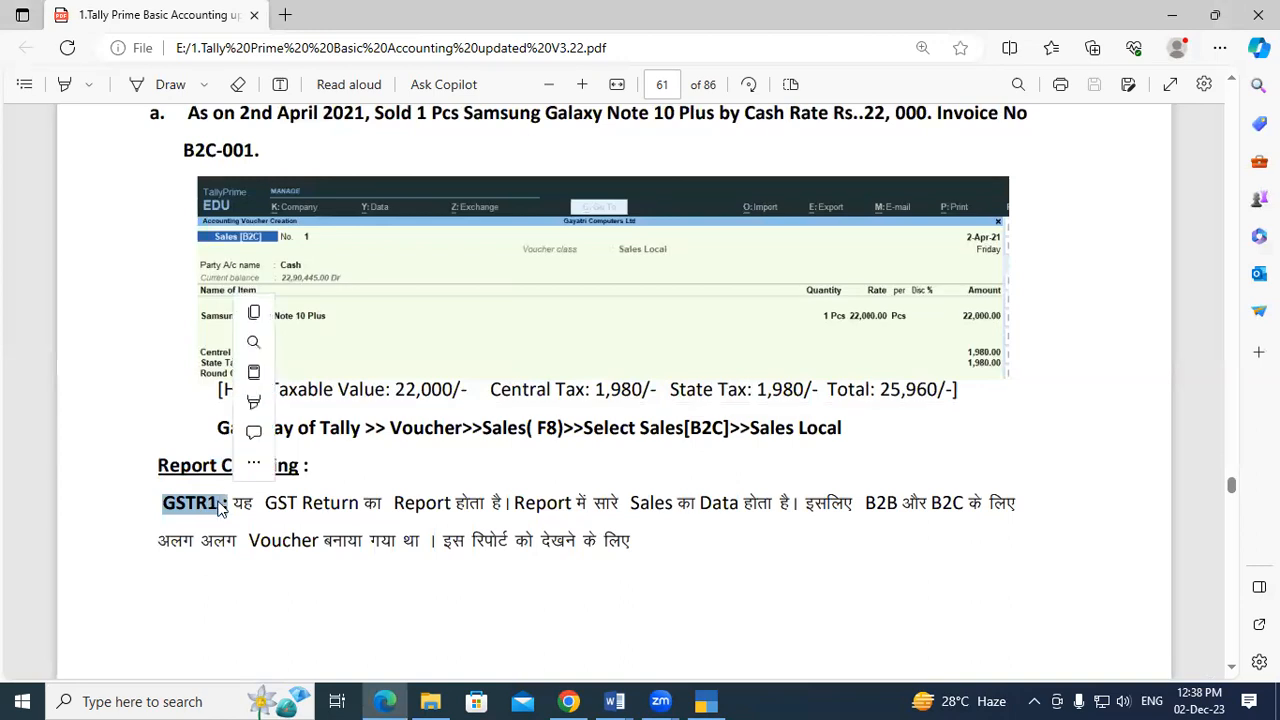
pyautogui.click(219, 502)
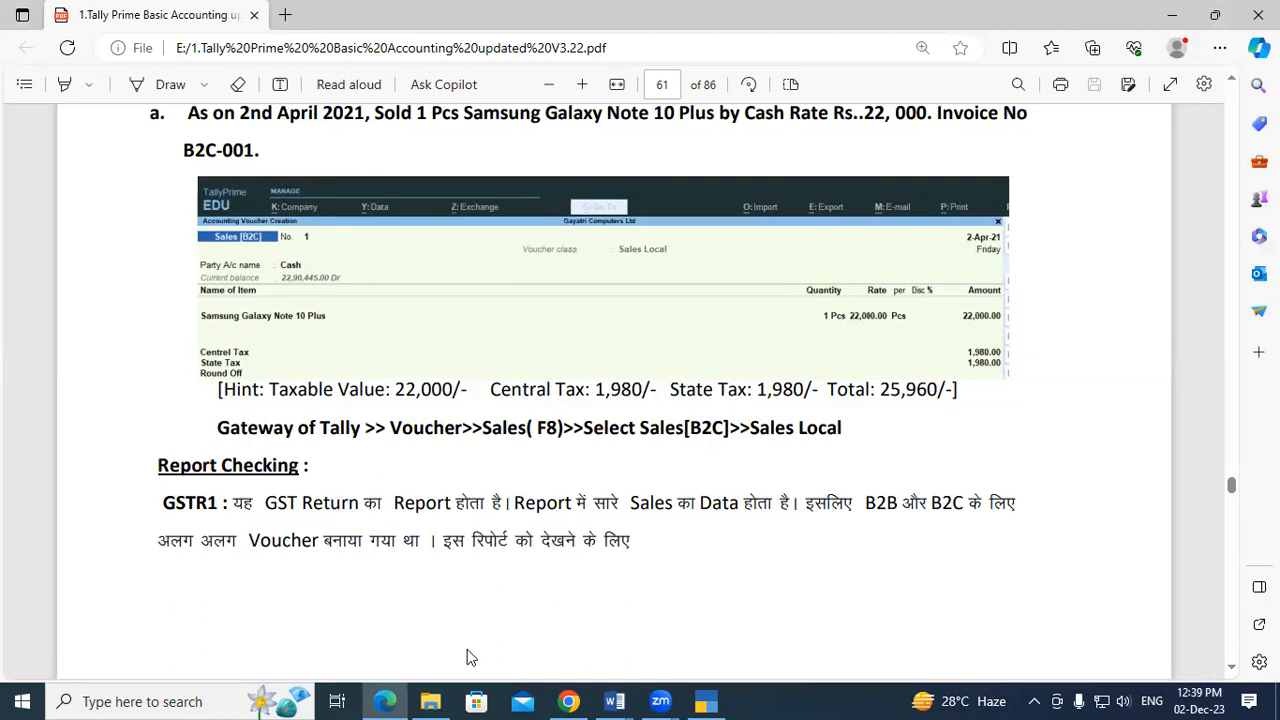
# Read the PDF's instructions for reaching the GSTR1 report and configuring separate tax type columns.
pyautogui.click(1231, 668)
pyautogui.moveTo(1231, 670); pyautogui.dragTo(1231, 670)
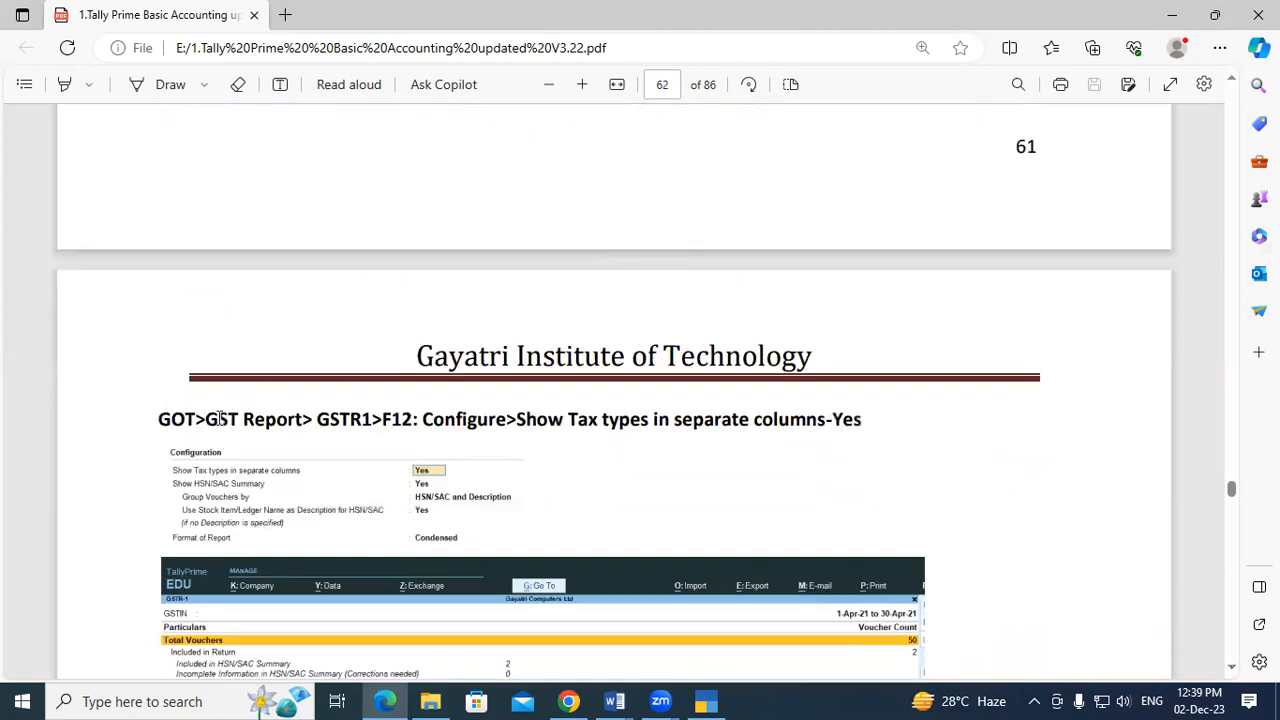
pyautogui.moveTo(159, 420); pyautogui.dragTo(806, 428)
pyautogui.click(370, 420)
pyautogui.click(500, 418)
pyautogui.click(806, 428)
# Return to TallyPrime, quit the blank Sales B2C voucher, and open the GSTR-1 report from GST Reports.
pyautogui.click(706, 701)
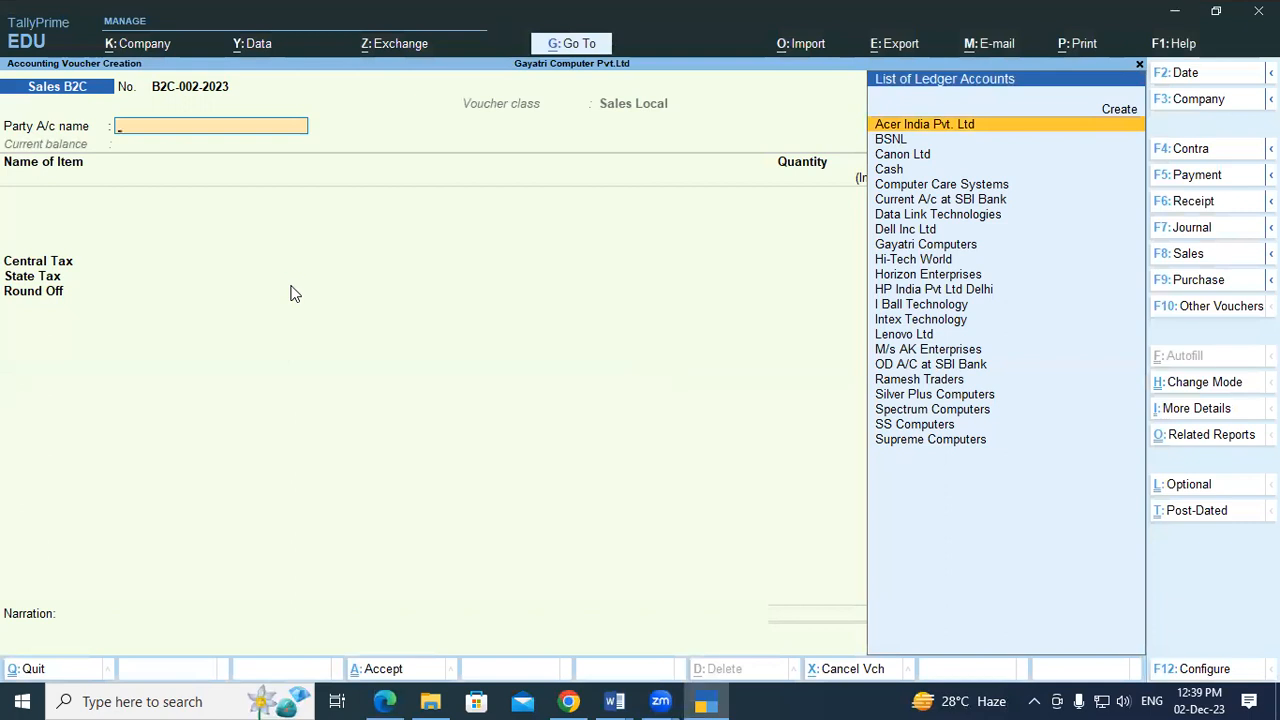
pyautogui.press('Escape')
pyautogui.press('Return')
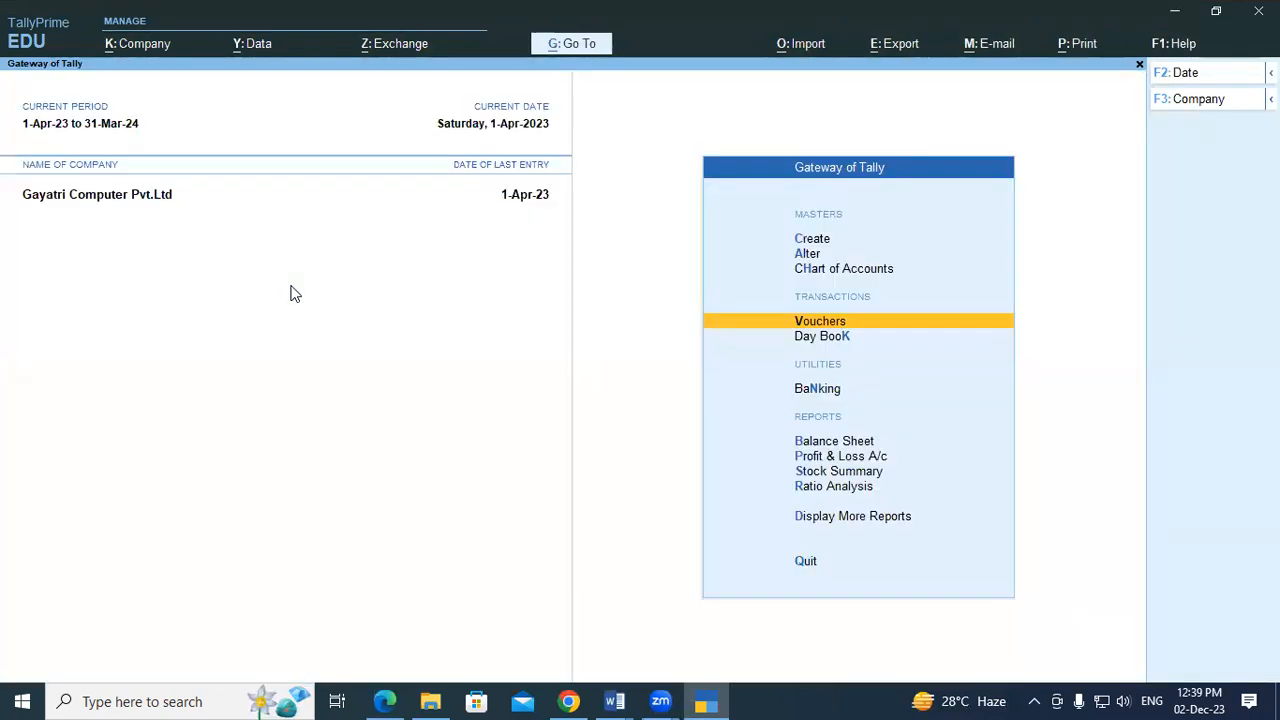
pyautogui.press('d')
pyautogui.press('g')
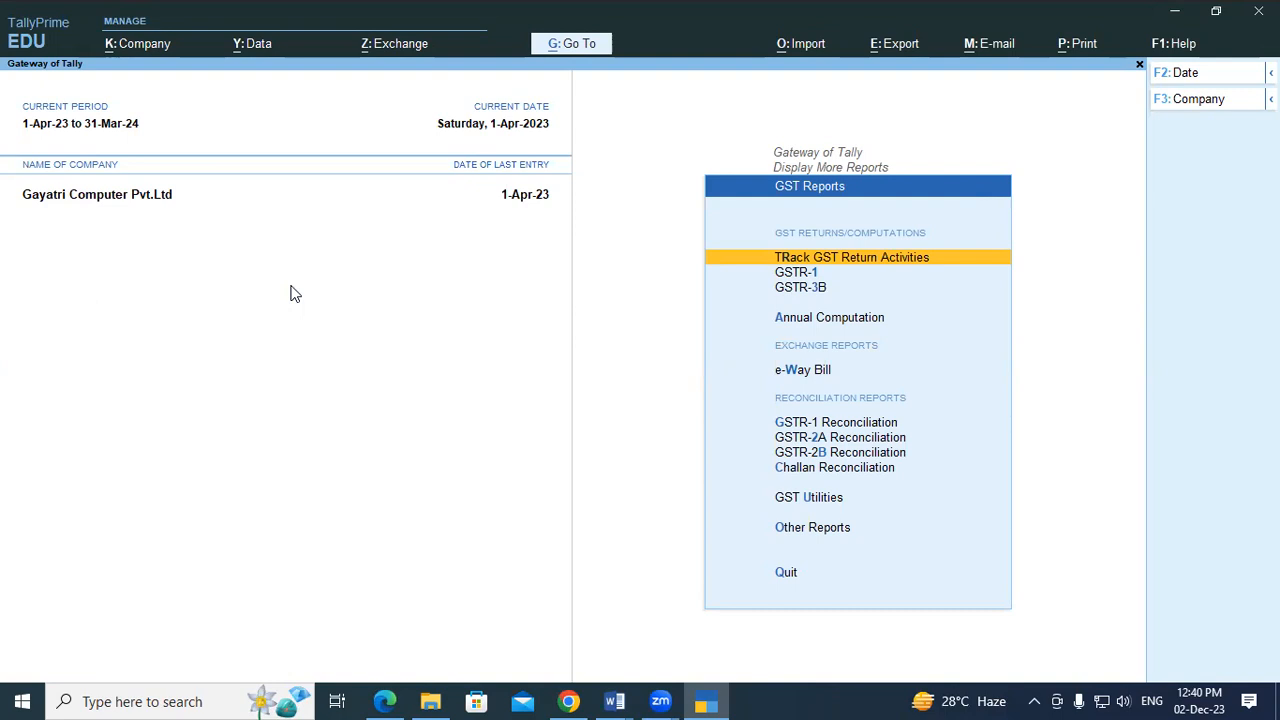
pyautogui.press('Down')
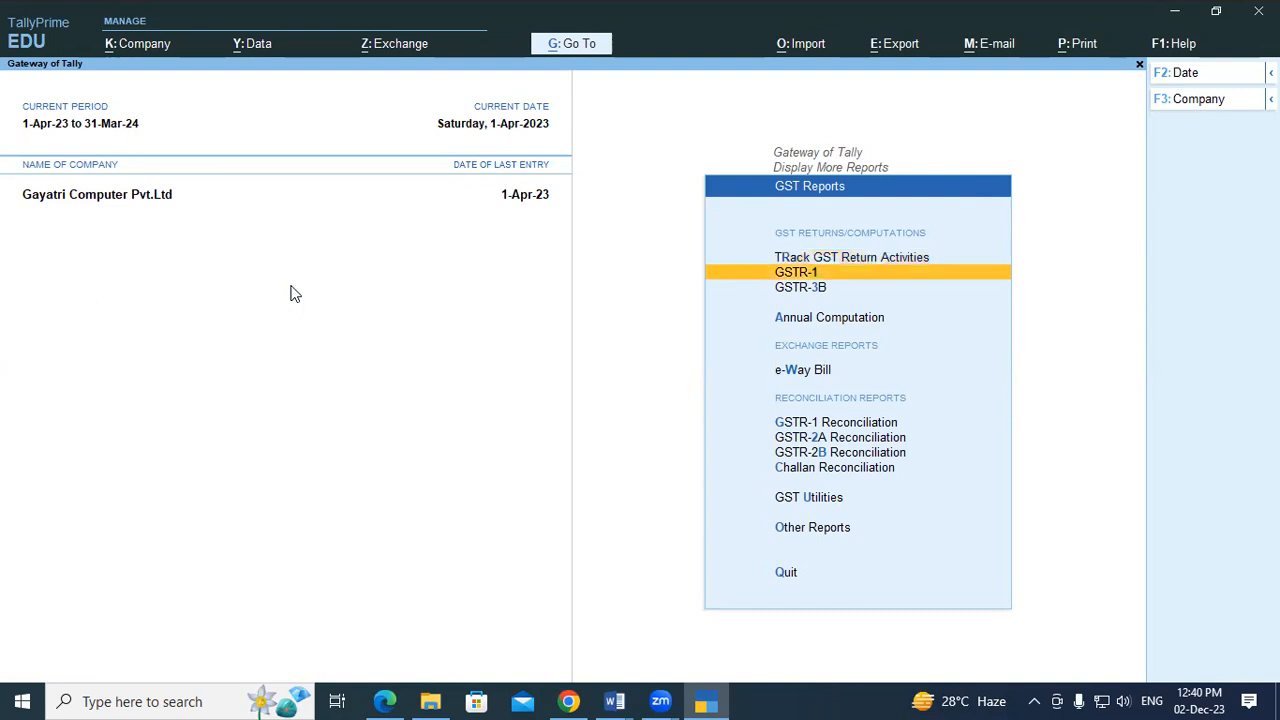
pyautogui.press('Return')
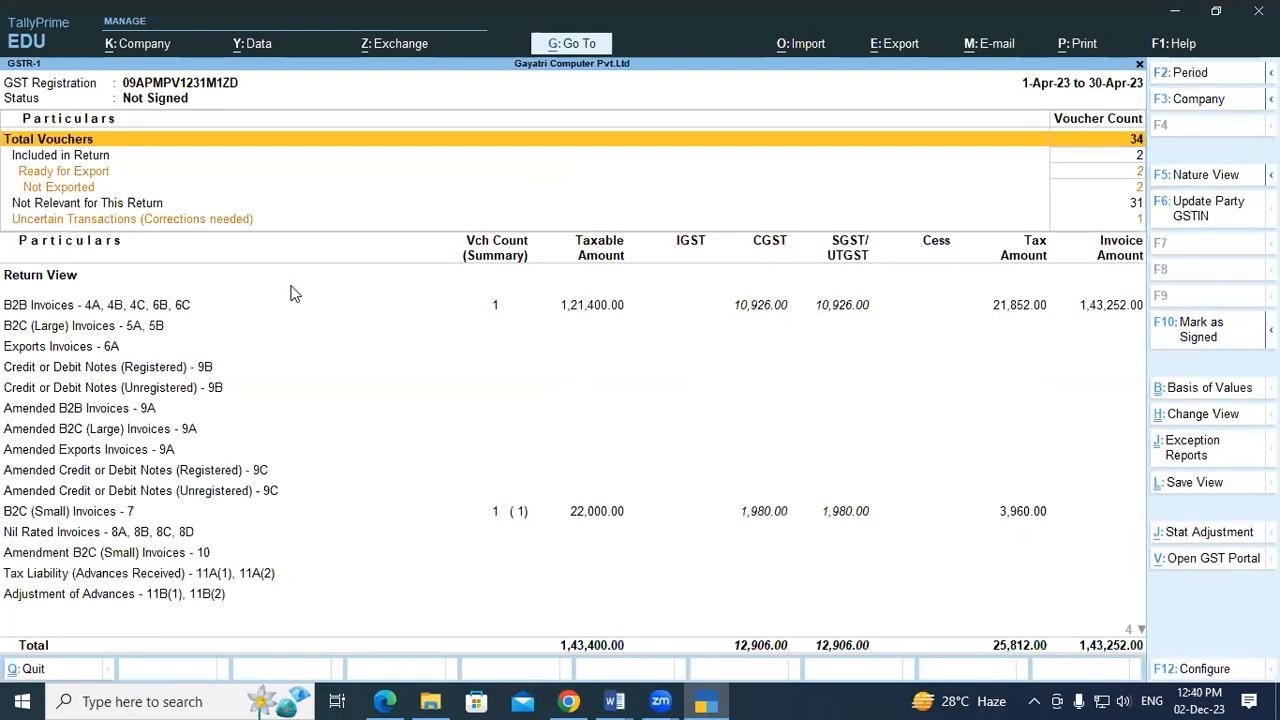
# Examine the GSTR-1 lines for B2B invoices, B2C (Small) invoices, uncertain transactions, and vouchers included in the return.
pyautogui.click(566, 312)
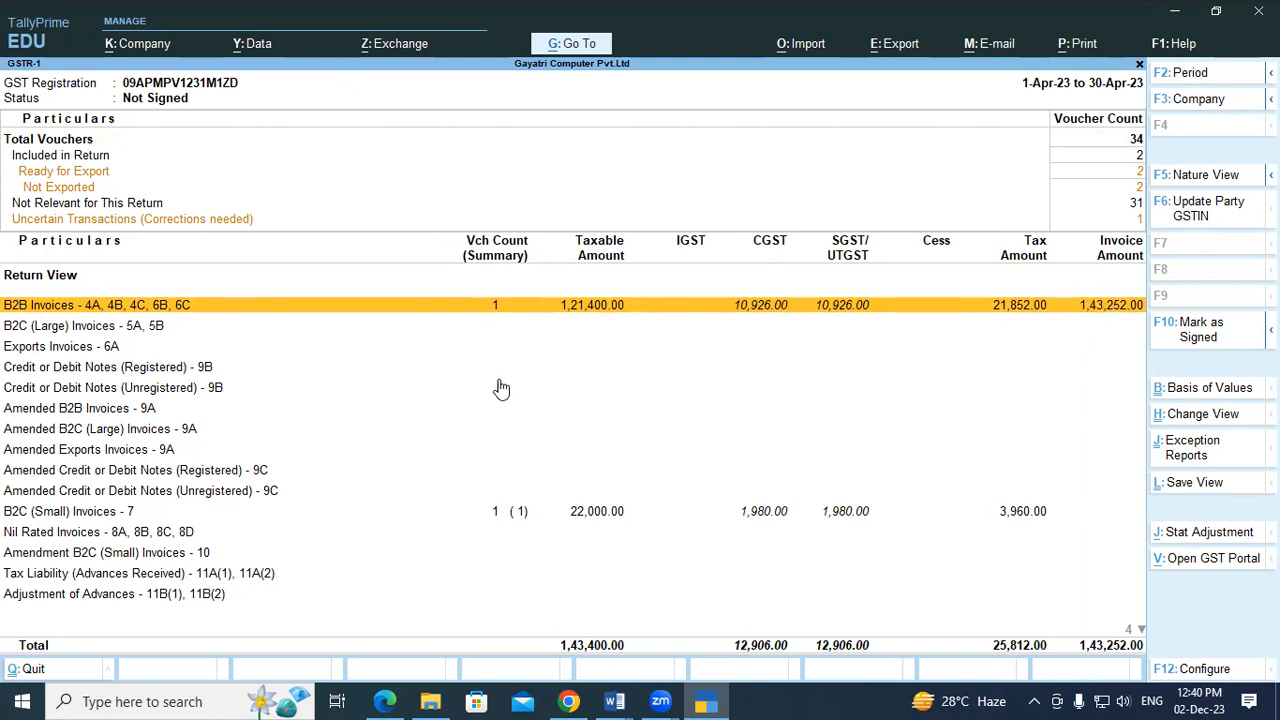
pyautogui.click(512, 514)
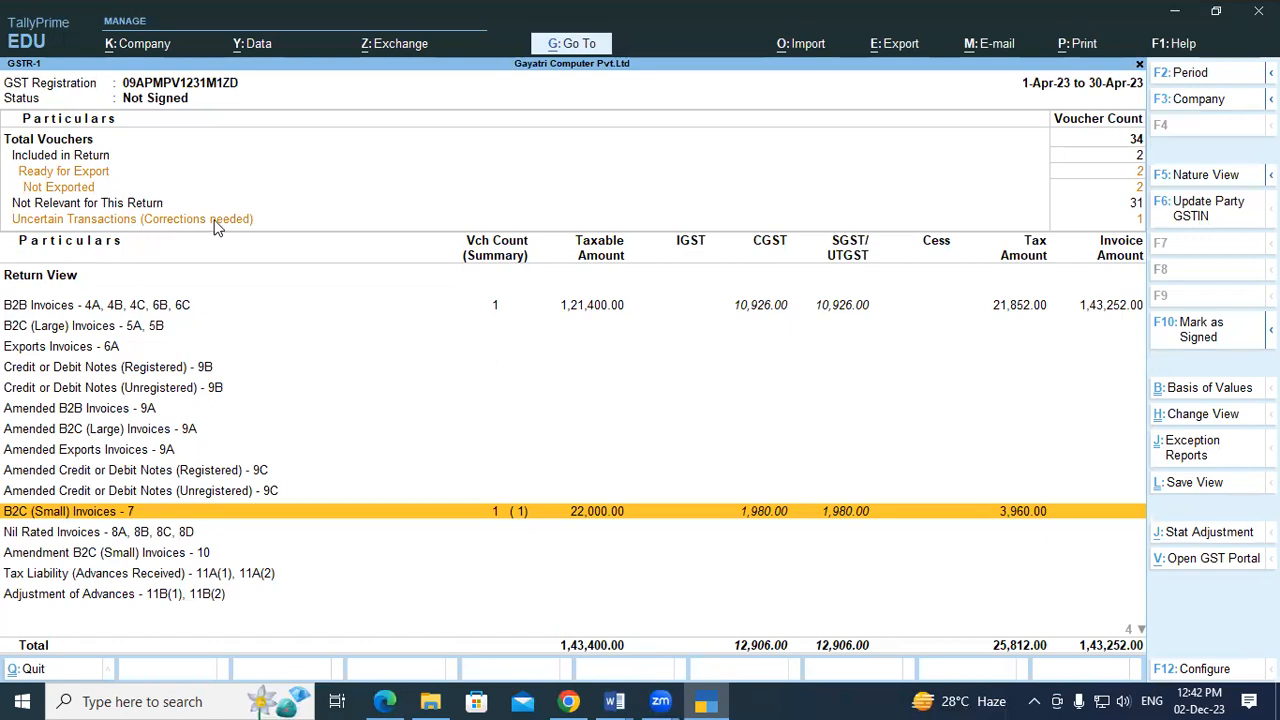
pyautogui.click(1138, 222)
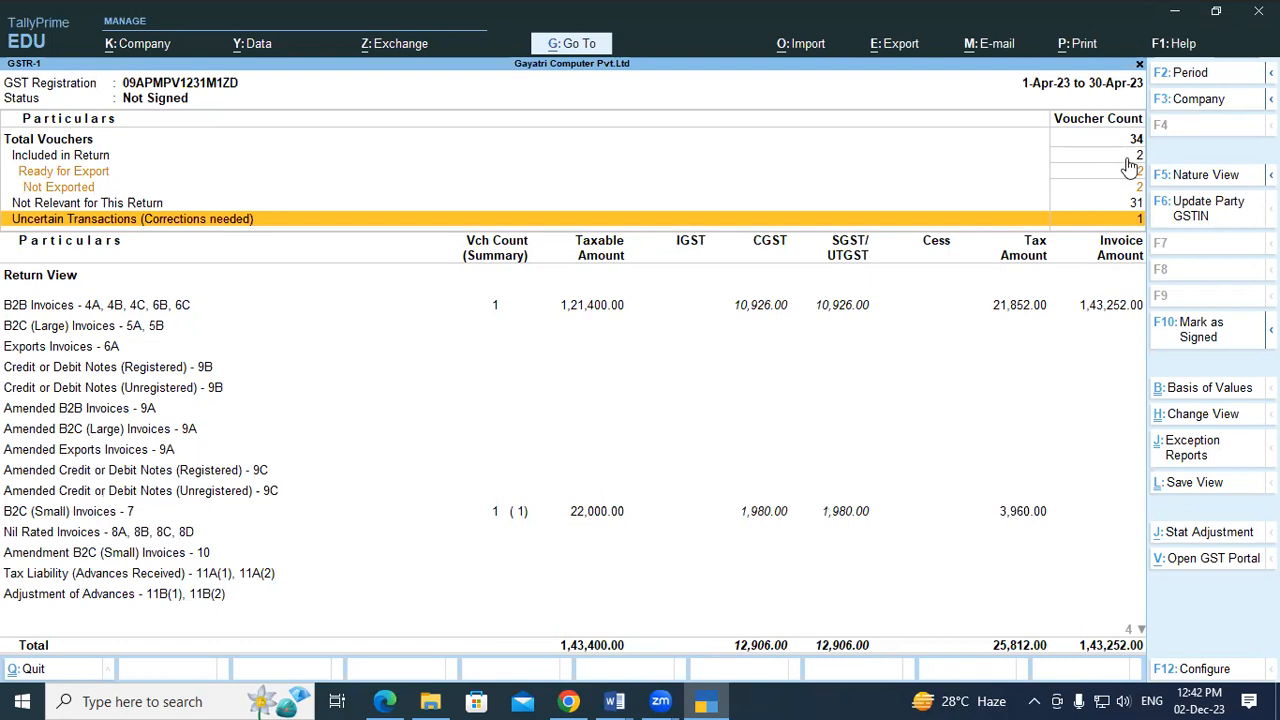
pyautogui.click(100, 162)
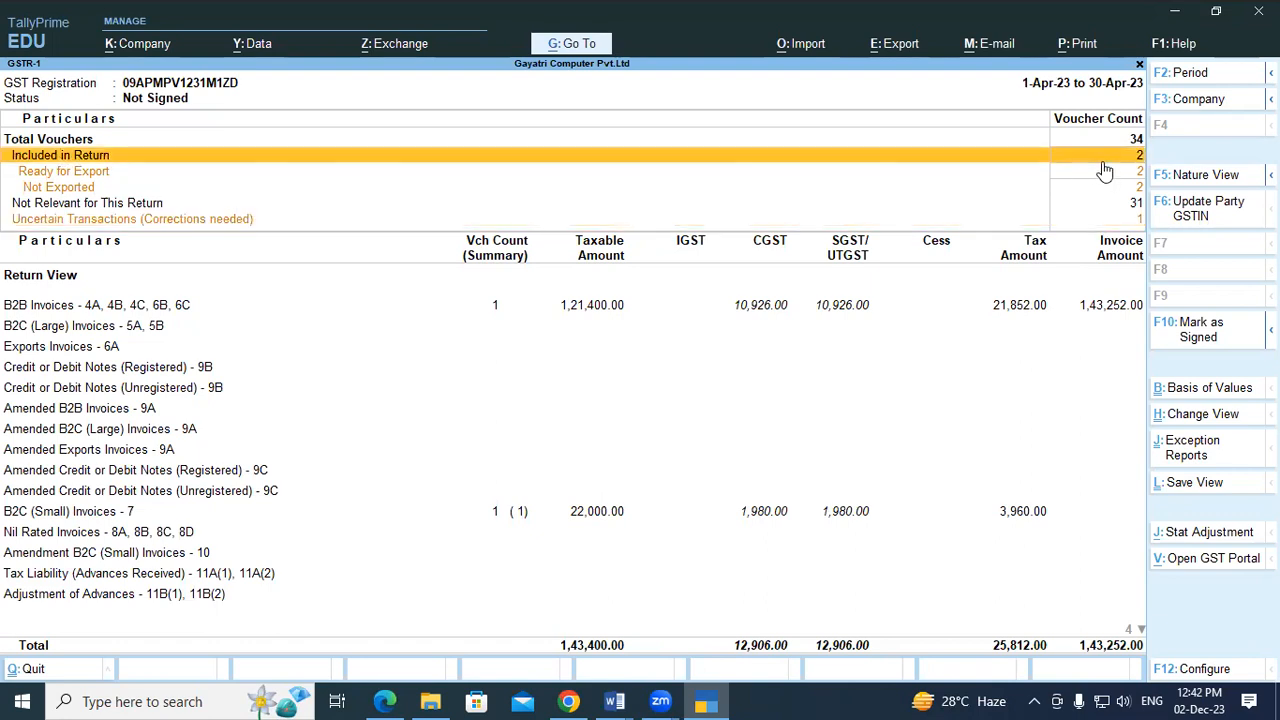
pyautogui.click(567, 310)
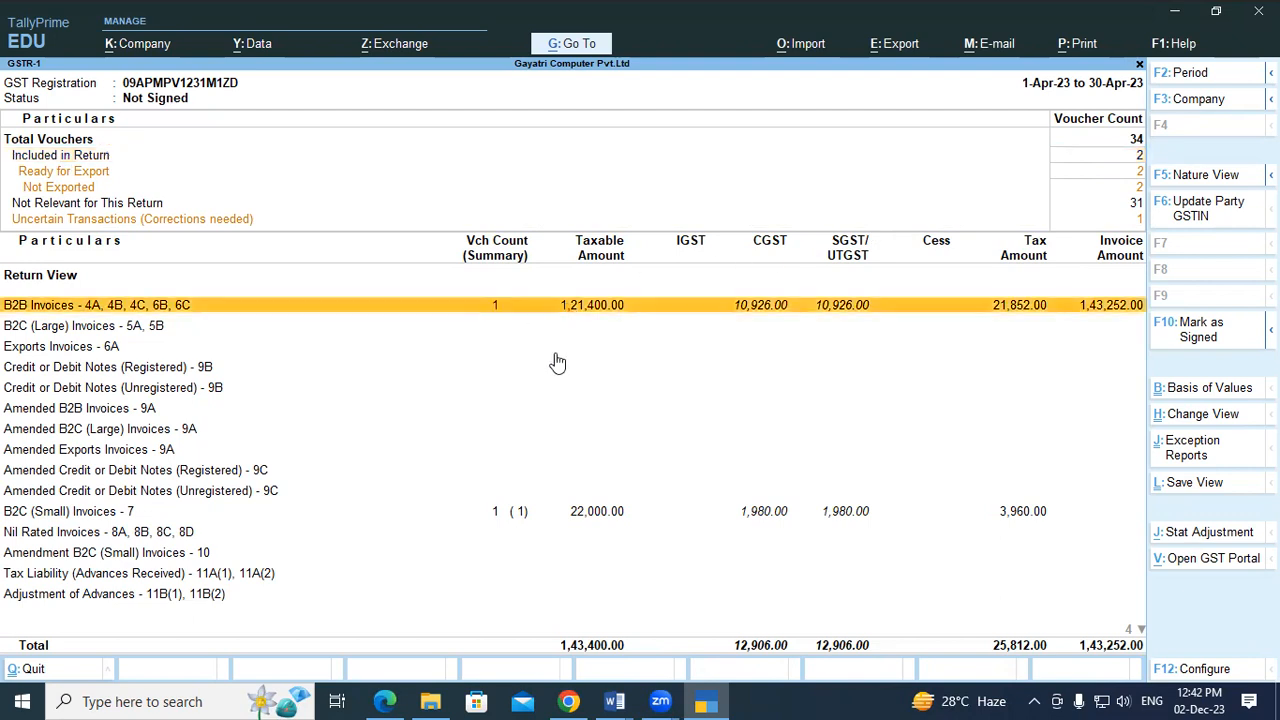
pyautogui.click(589, 516)
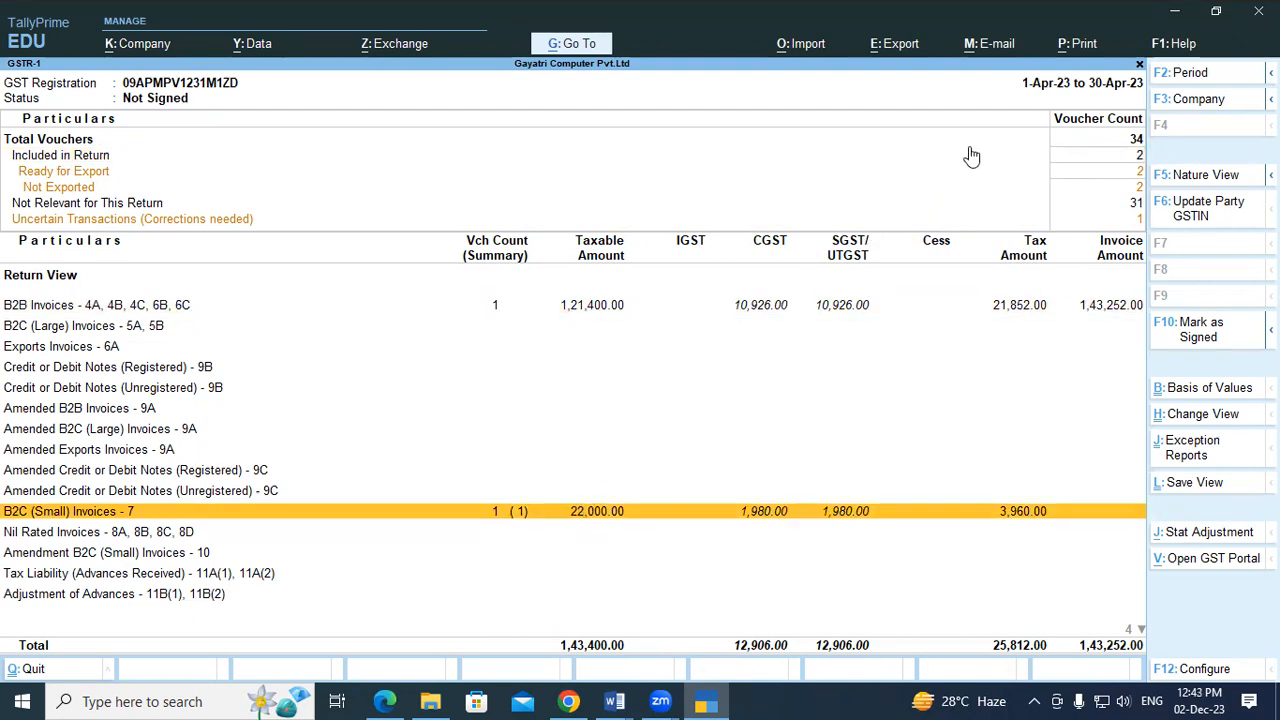
# Drill down through Included in Return to the SS Computers sales voucher, quit it unchanged, and return to the GSTR-1 summary.
pyautogui.click(1084, 160)
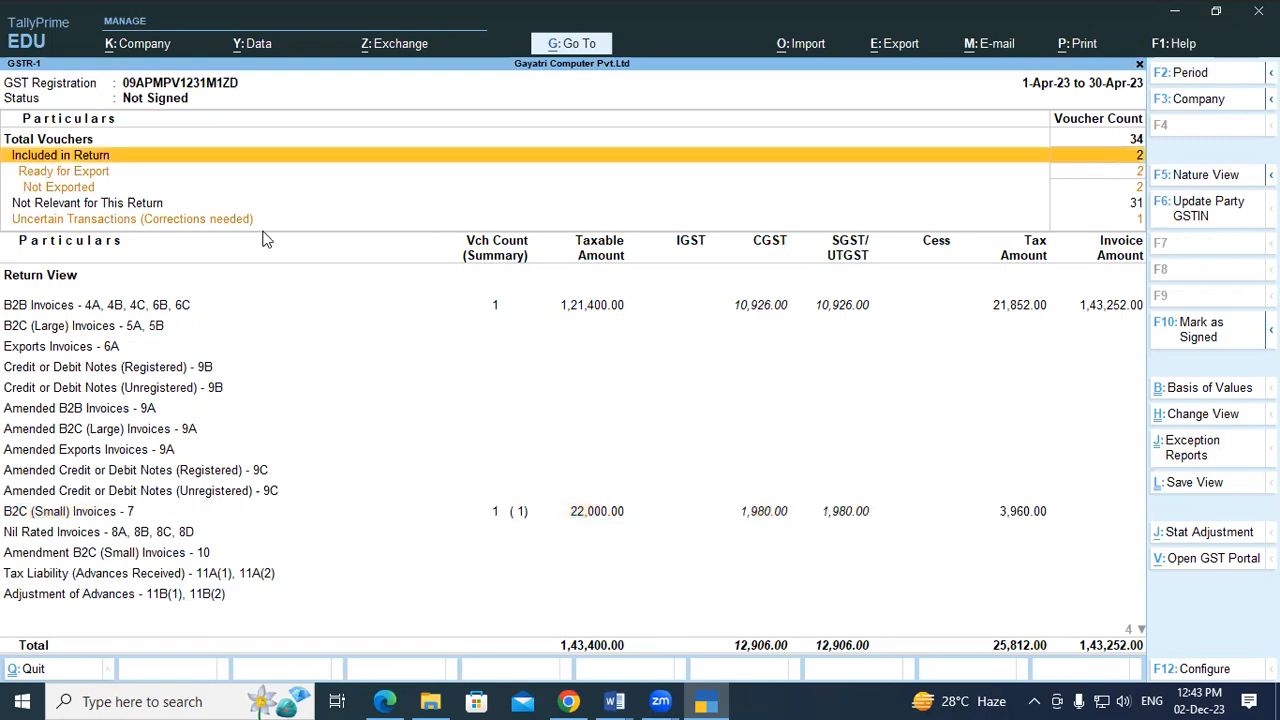
pyautogui.press('Return')
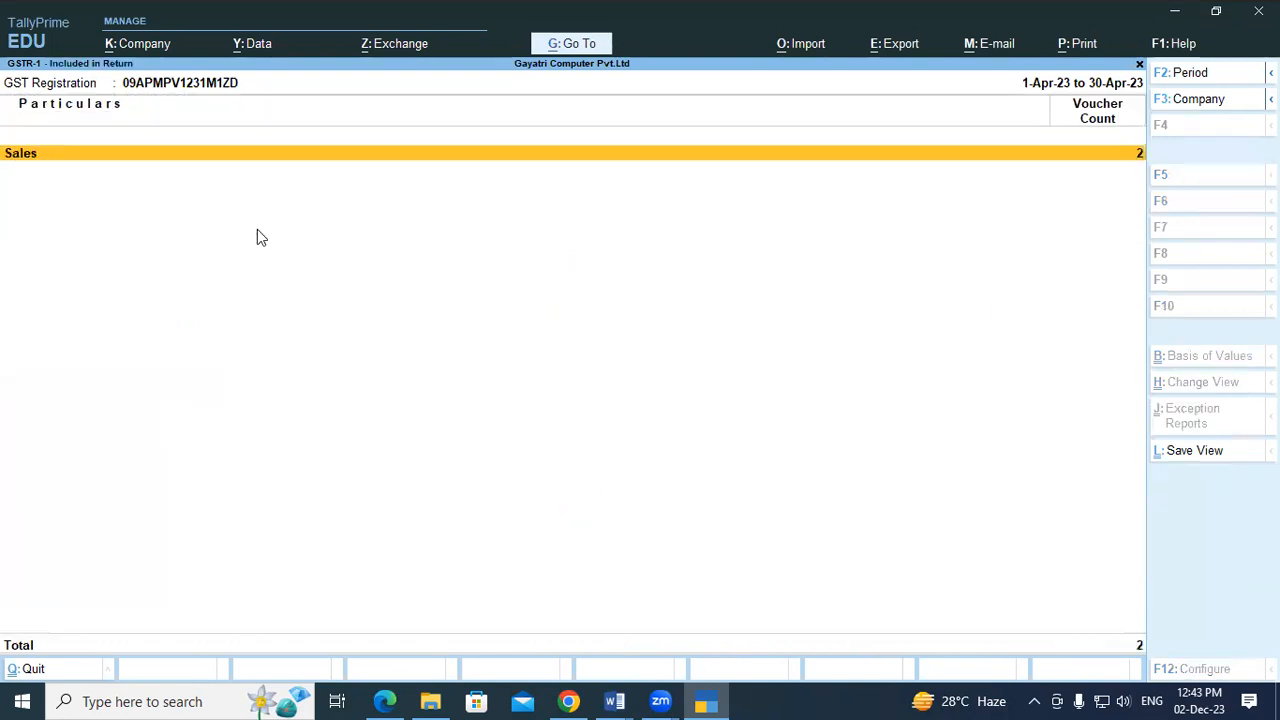
pyautogui.press('Return')
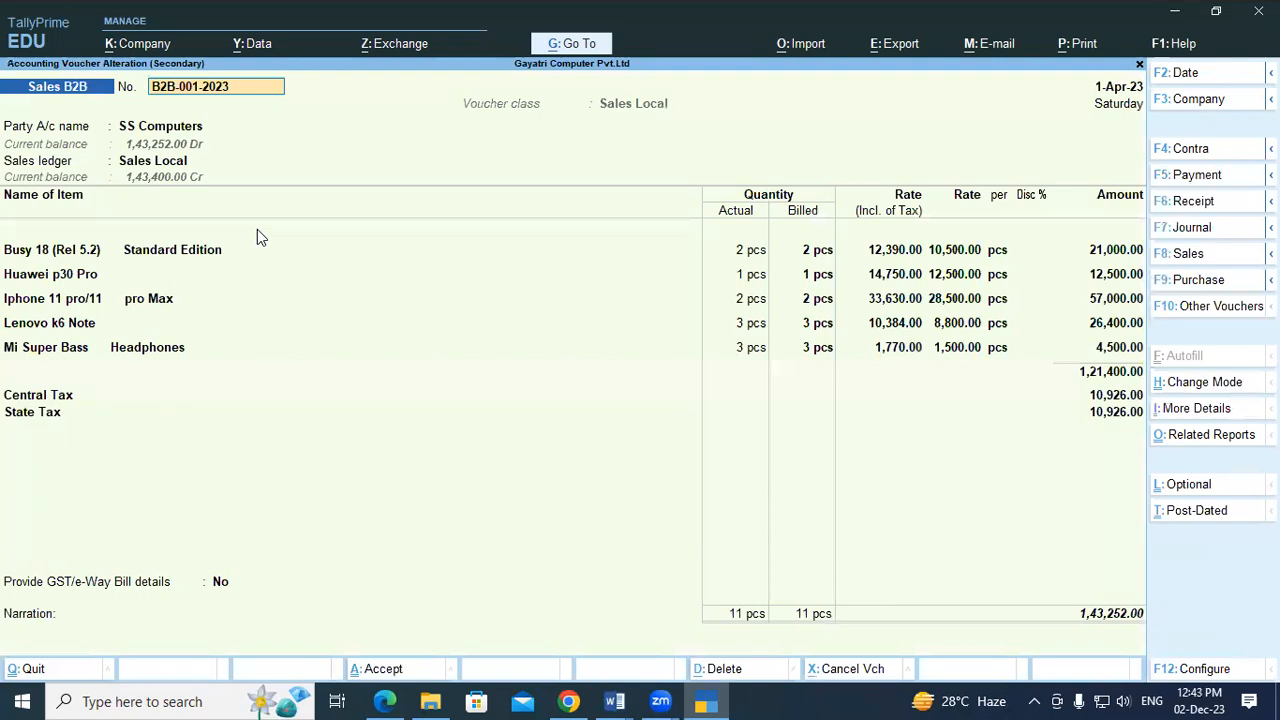
pyautogui.press('Escape')
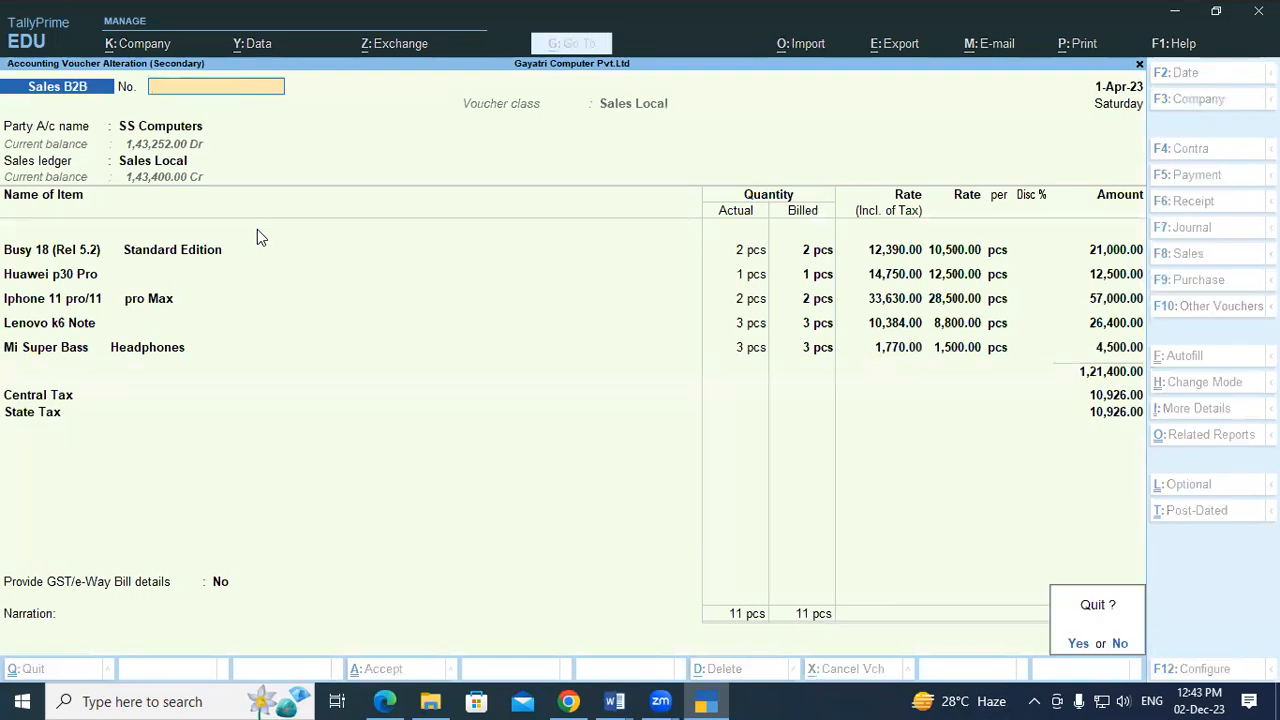
pyautogui.press('y')
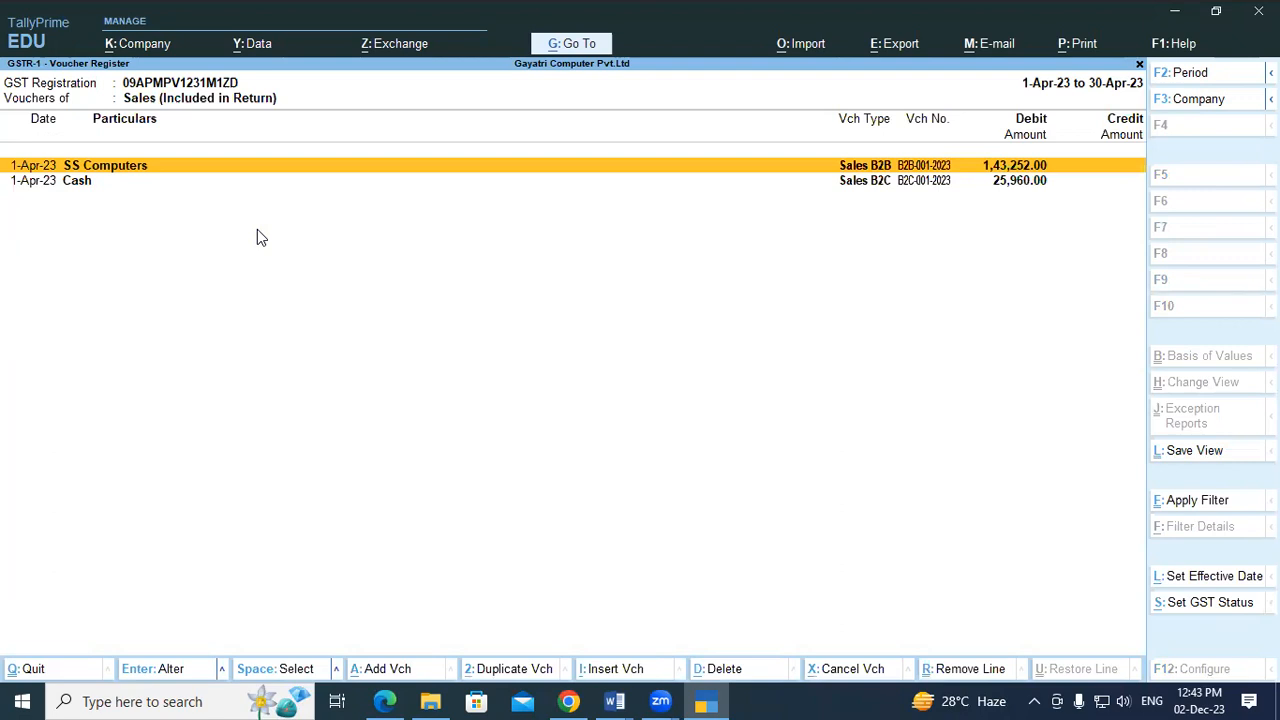
pyautogui.press('Escape')
pyautogui.press('Escape')
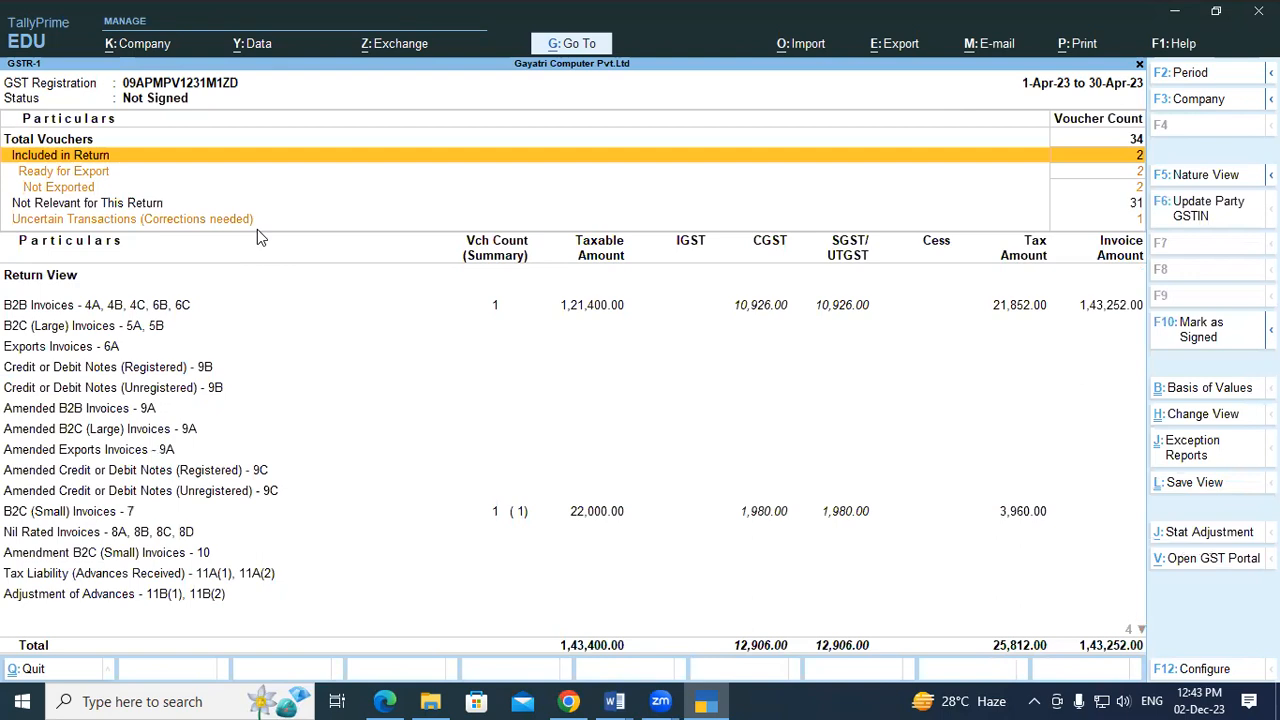
# Close the GST reports back to the Gateway of Tally, and view the sample GSTR-1 report in the PDF.
pyautogui.press('Escape')
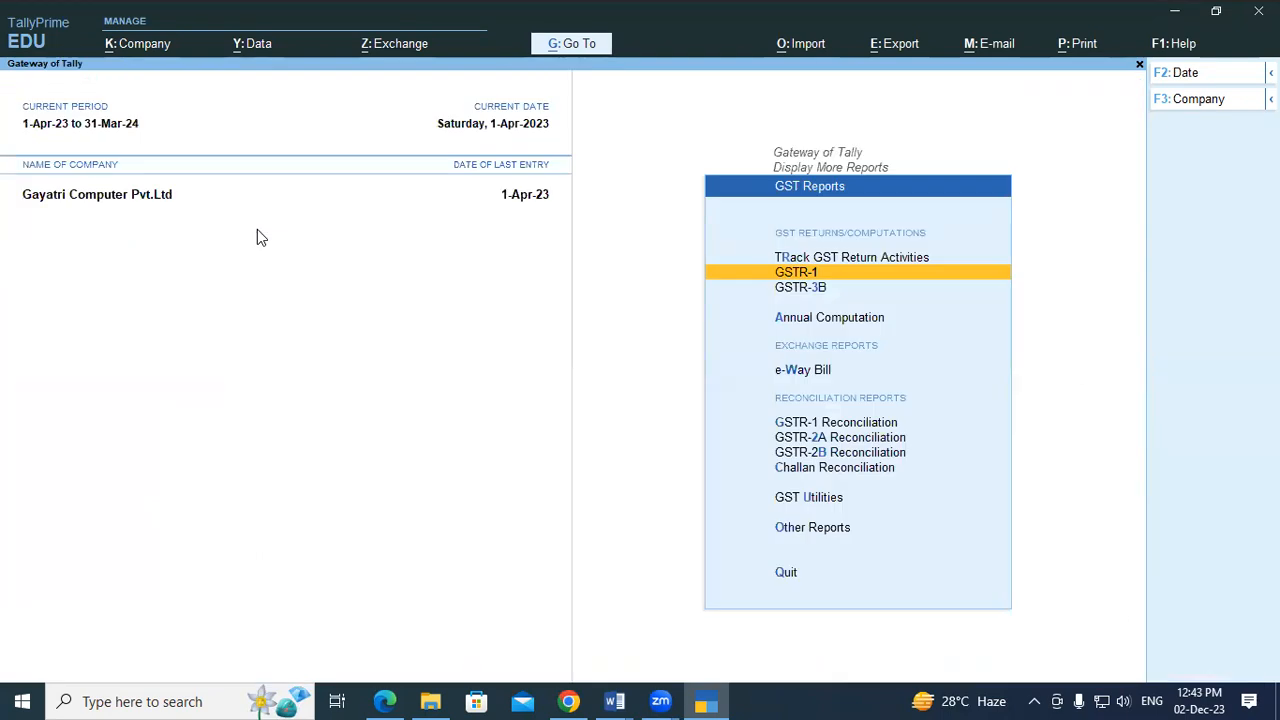
pyautogui.press('Escape')
pyautogui.press('Escape')
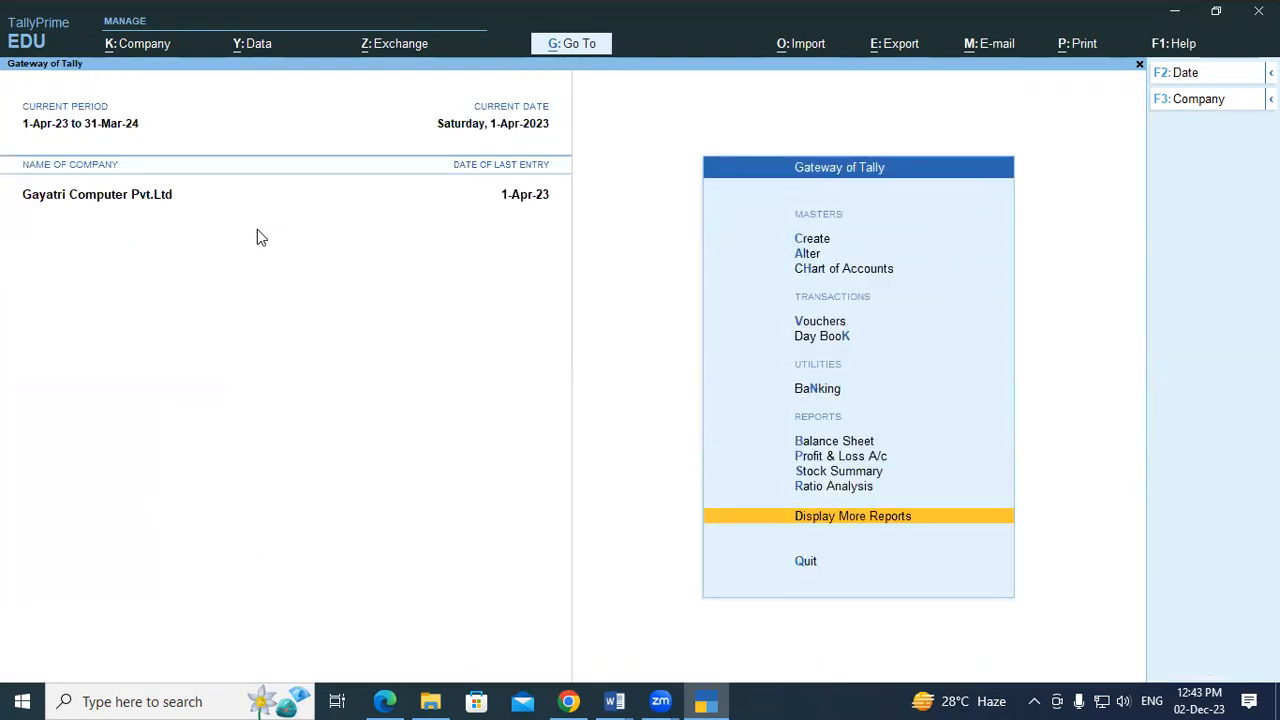
pyautogui.press('Escape')
pyautogui.press('Escape')
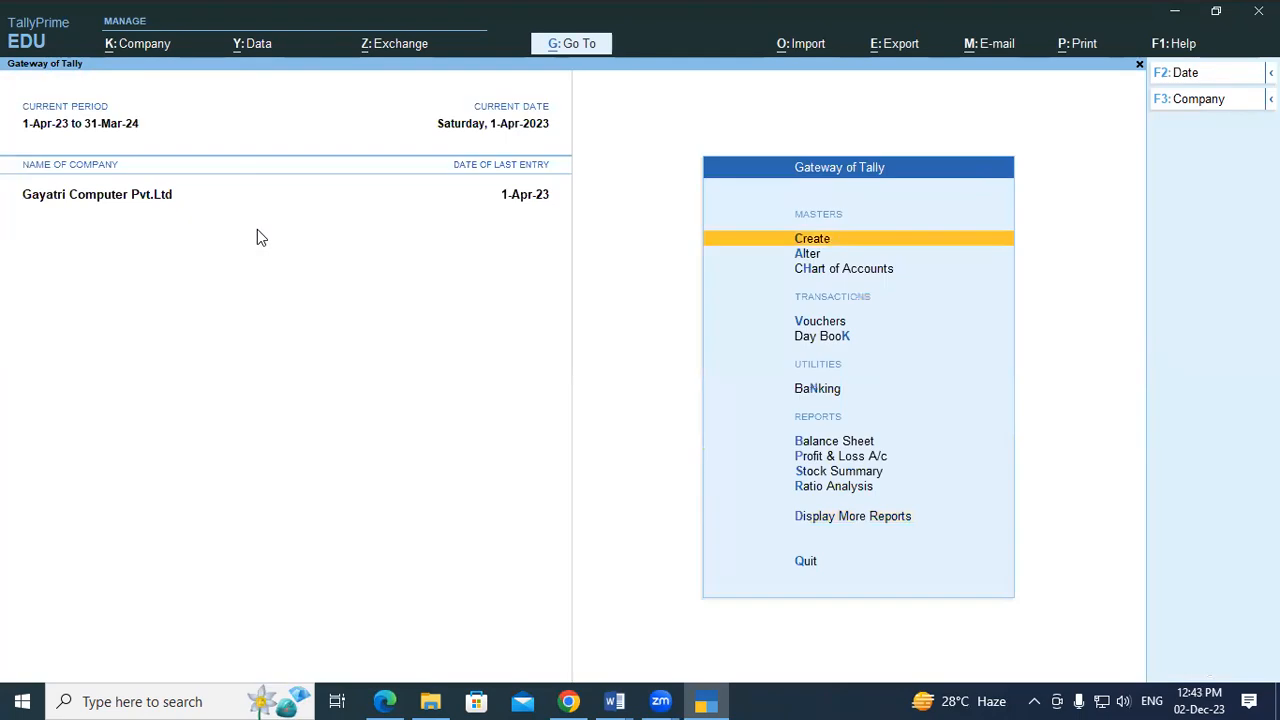
pyautogui.click(384, 701)
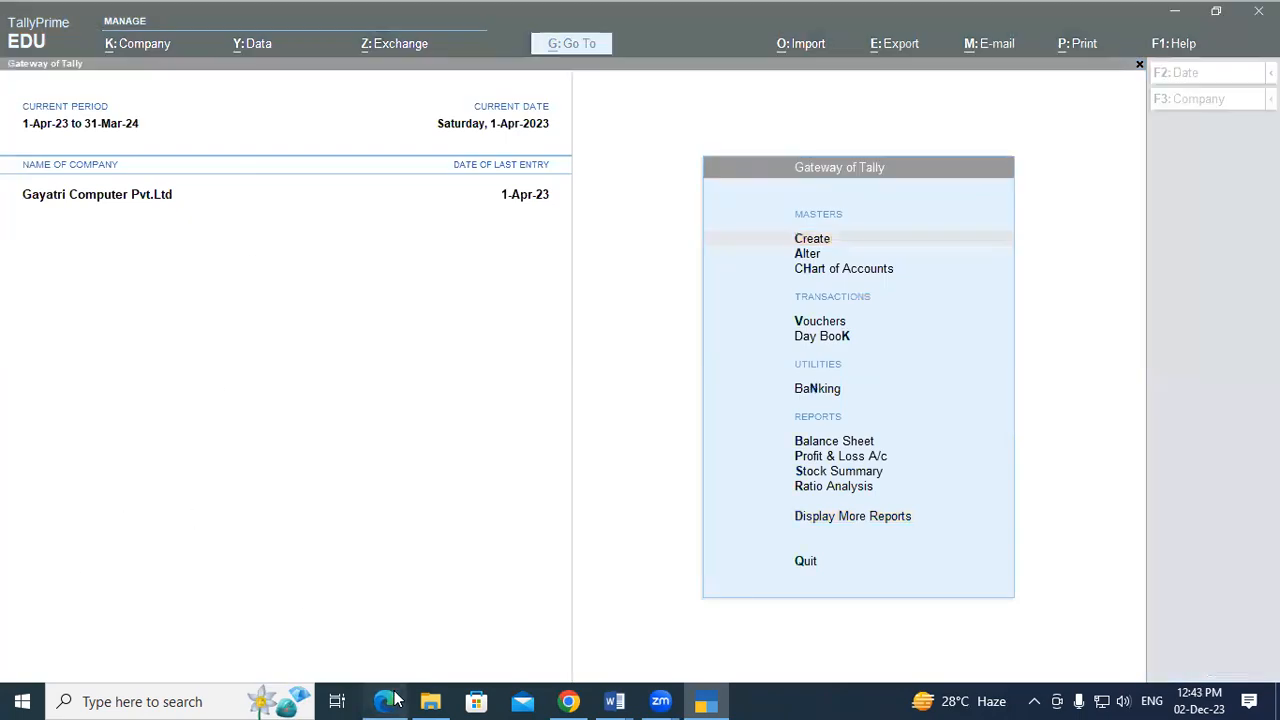
pyautogui.scroll(-3, 352, 432)
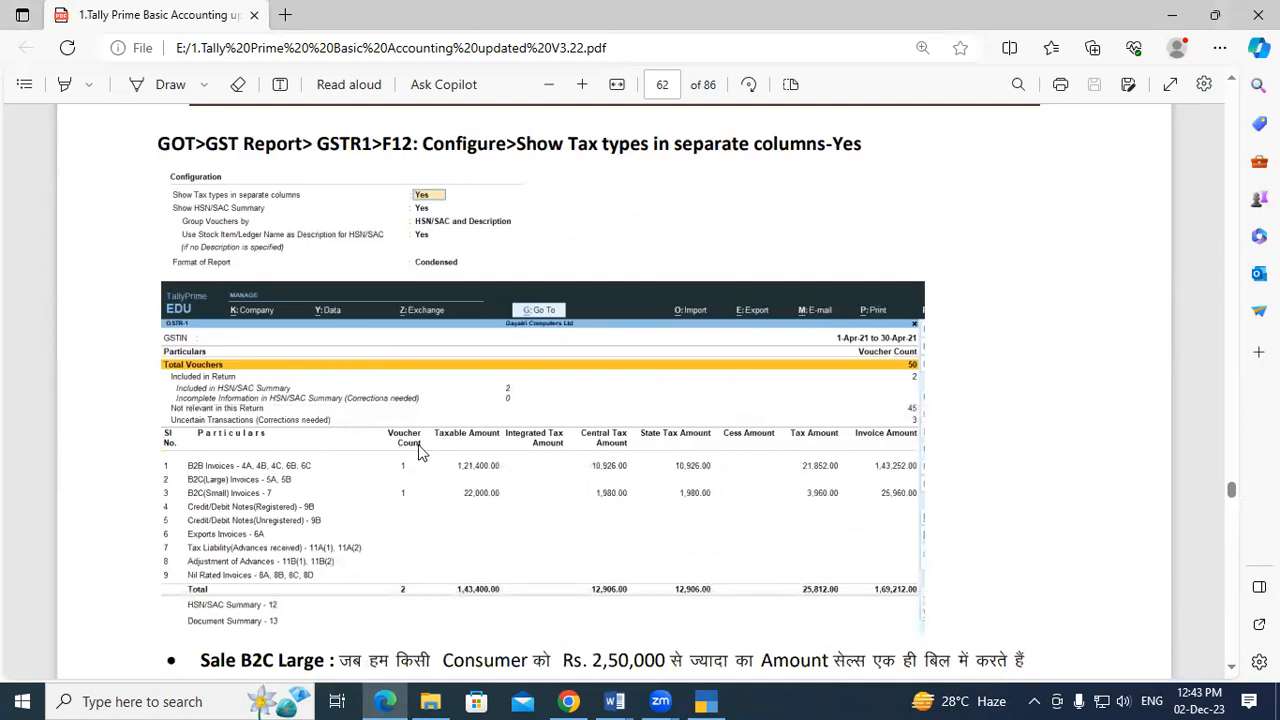
# Read the Sale B2C Large definition below the sample GSTR-1 report in the PDF.
pyautogui.scroll(-2, 420, 452)
pyautogui.moveTo(203, 478); pyautogui.dragTo(316, 483)
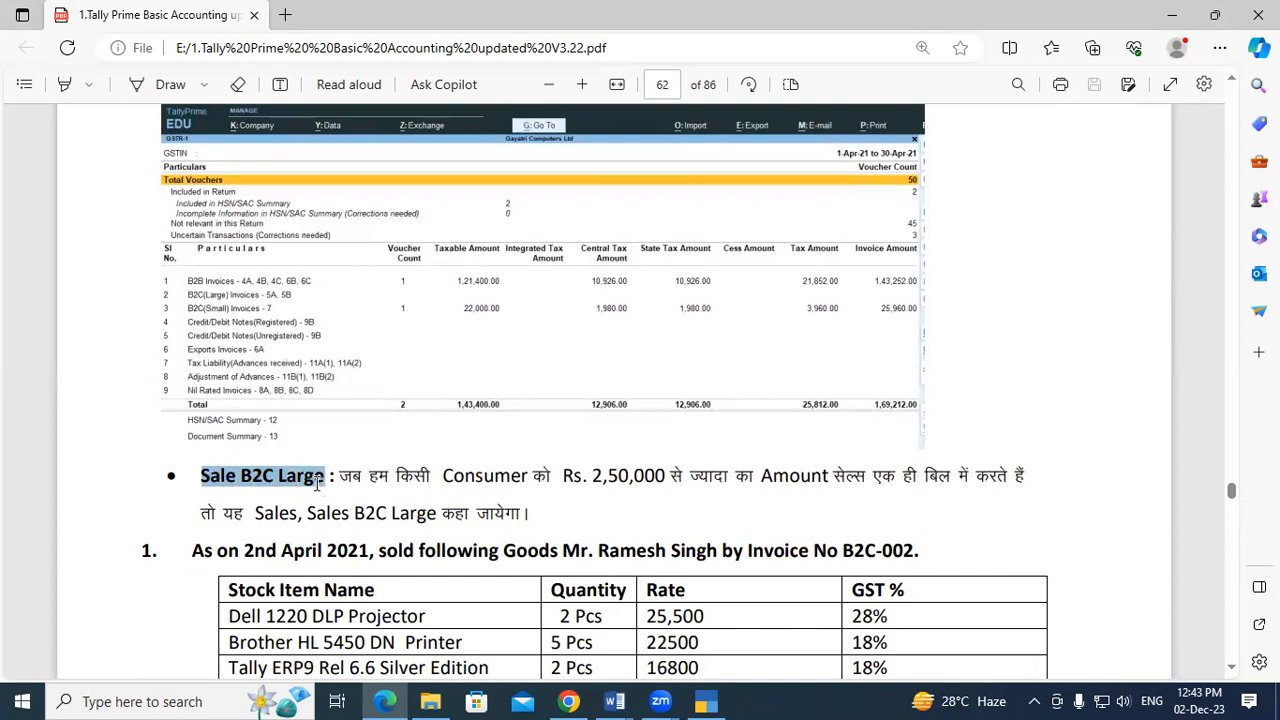
pyautogui.click(316, 483)
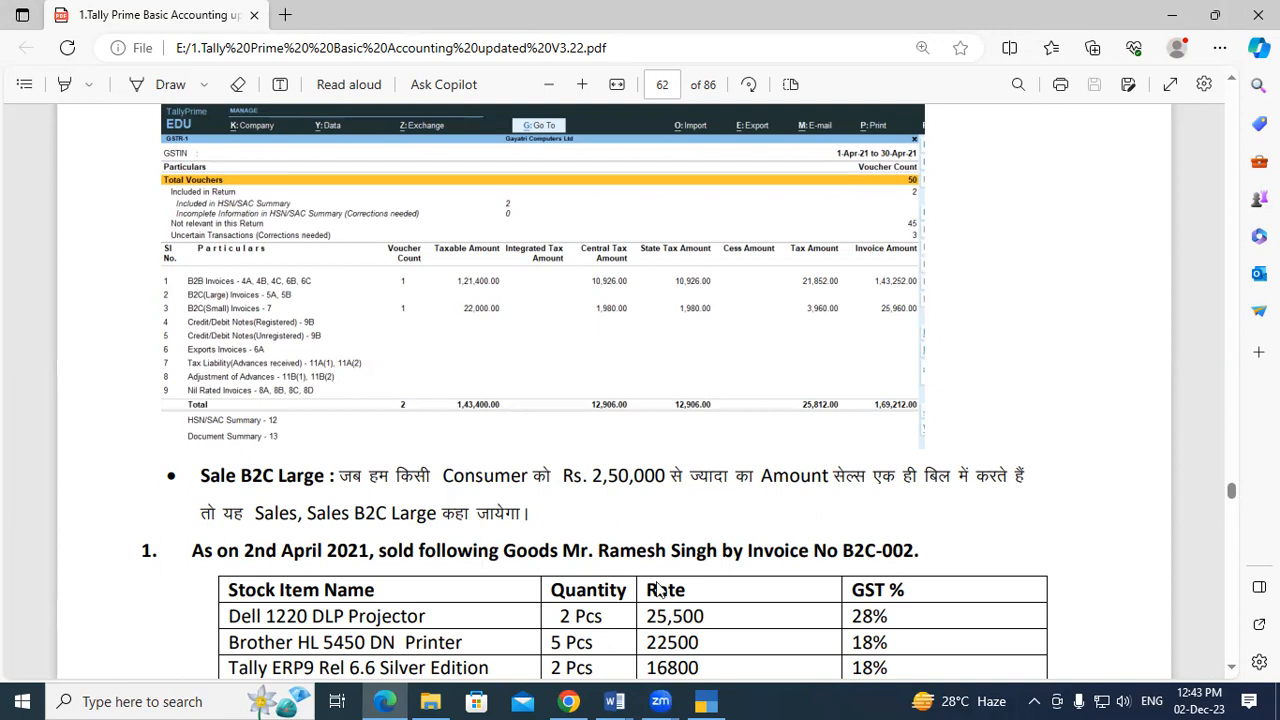
# Switch to TallyPrime, open the GSTR-1 report, and examine the B2C (Small) and B2C (Large) invoice lines.
pyautogui.hotkey('alt', 'Tab')
pyautogui.press('d')
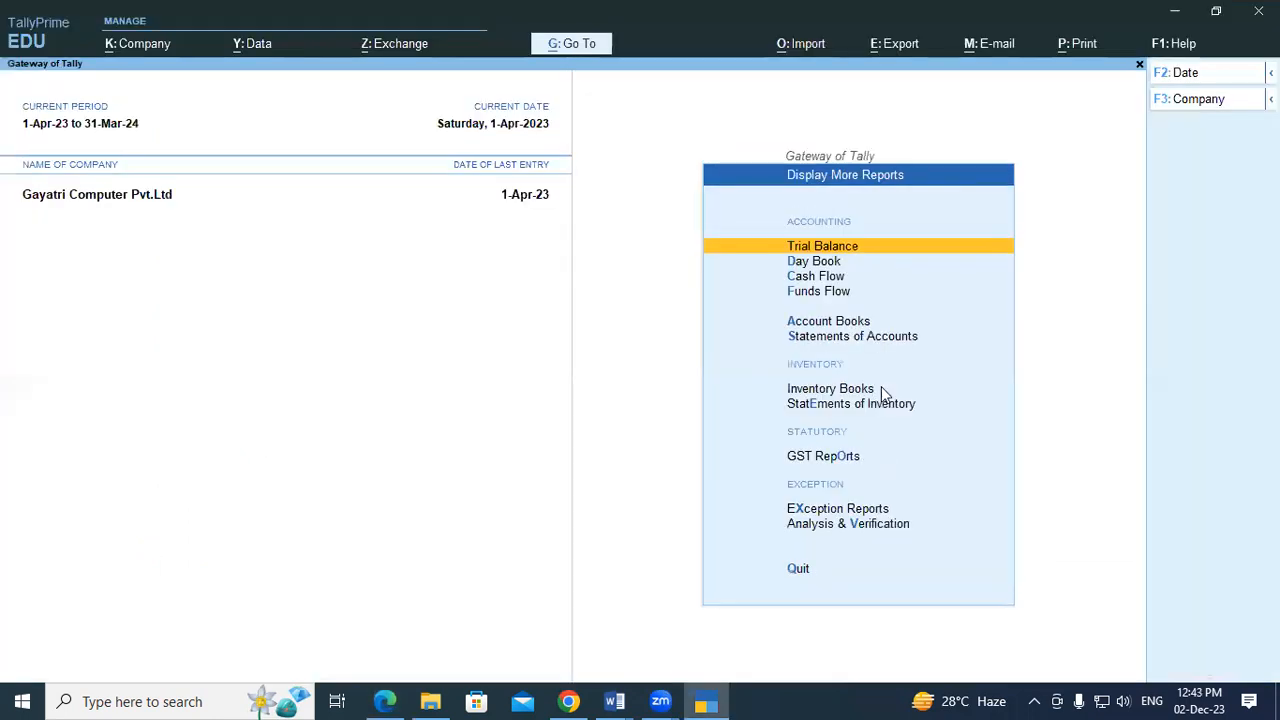
pyautogui.press('g')
pyautogui.click(797, 271)
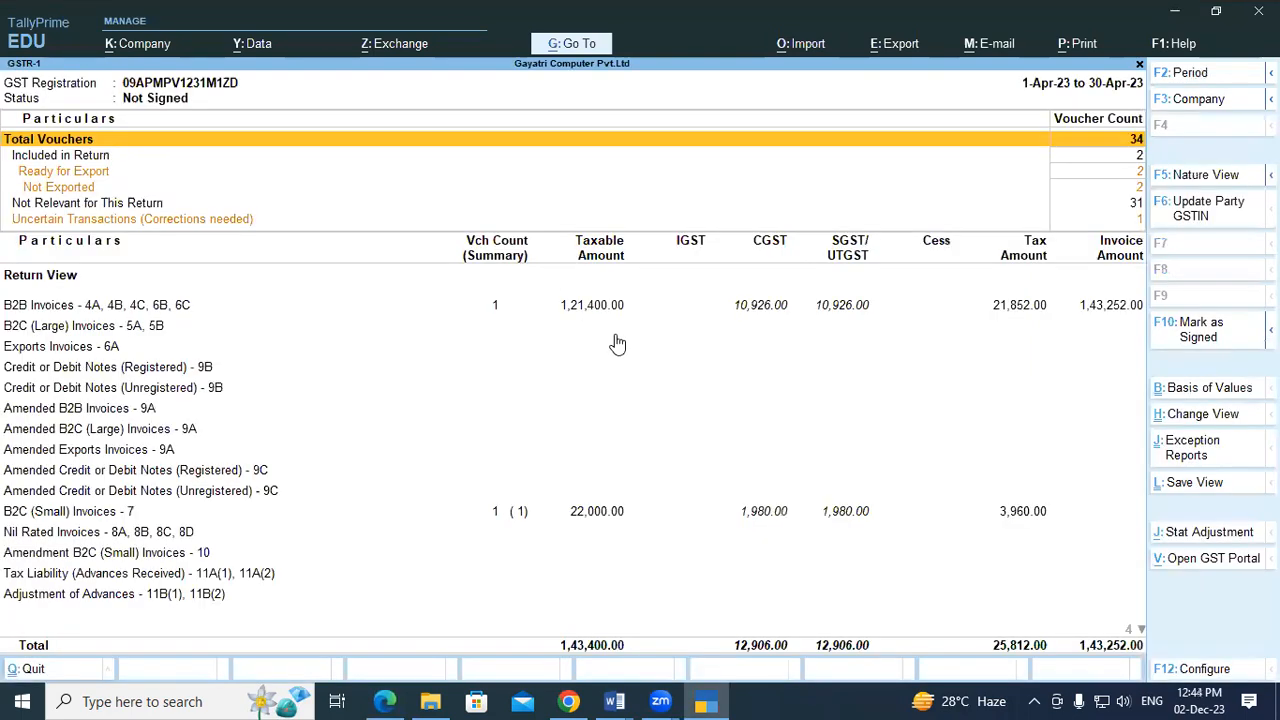
pyautogui.click(48, 514)
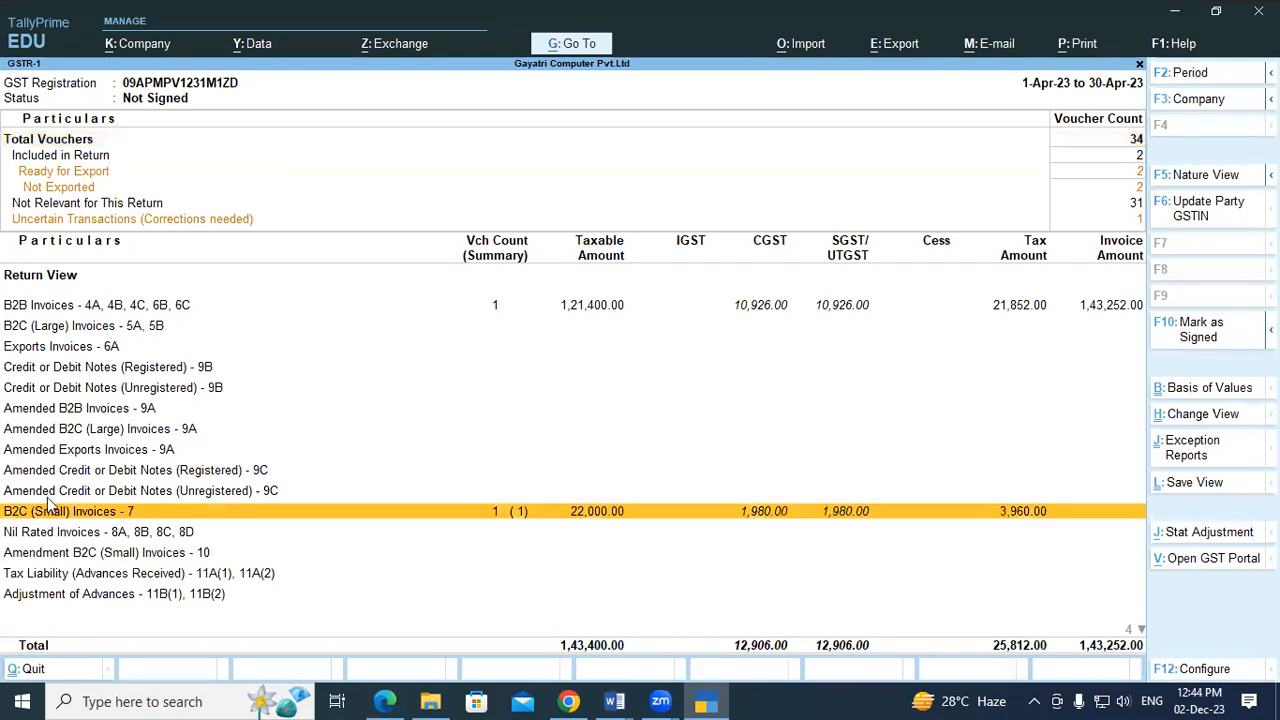
pyautogui.click(28, 330)
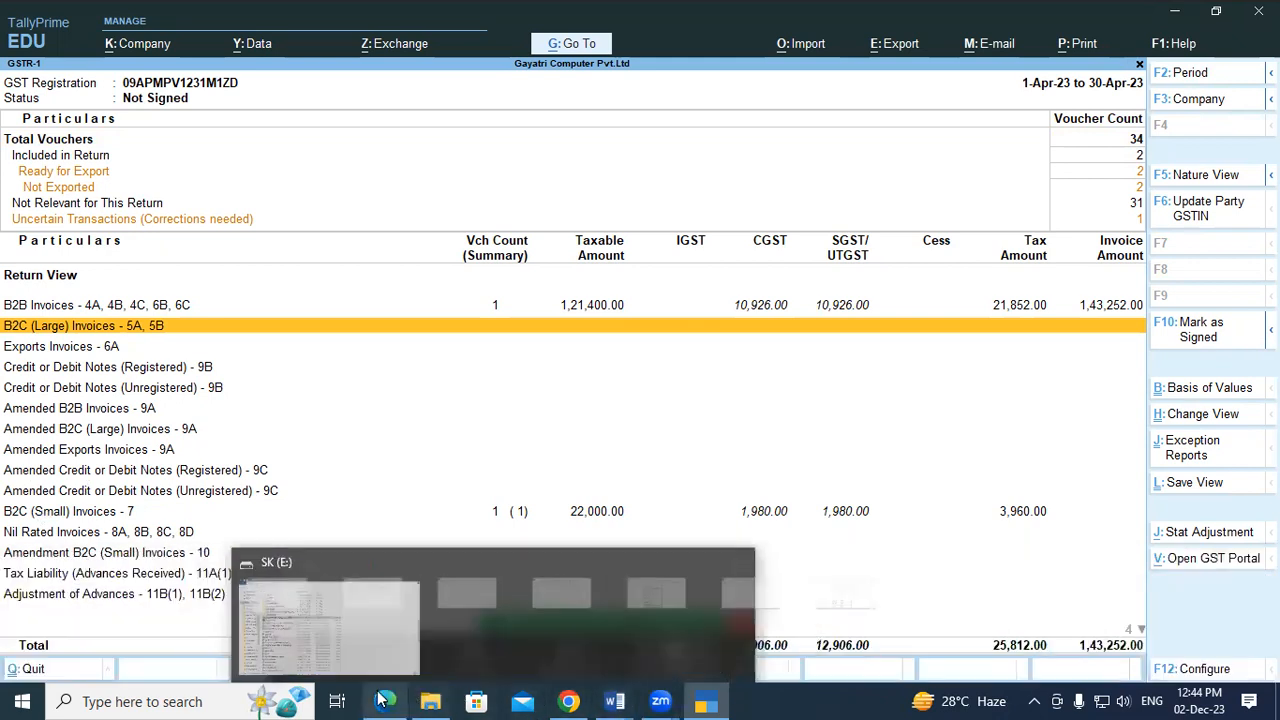
# Return to the PDF and review the Rs. 2,50,000 limit in the Sale B2C Large definition.
pyautogui.click(405, 688)
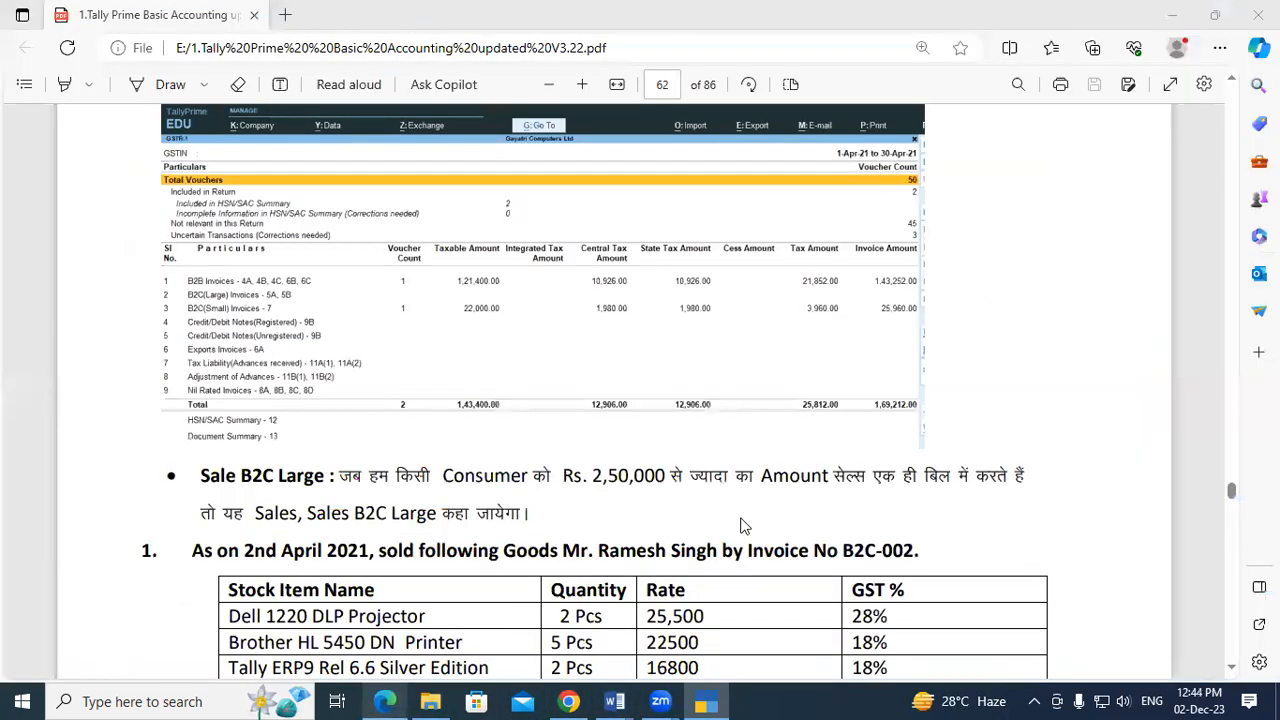
pyautogui.click(591, 476)
pyautogui.moveTo(614, 476); pyautogui.dragTo(815, 458)
pyautogui.click(817, 457)
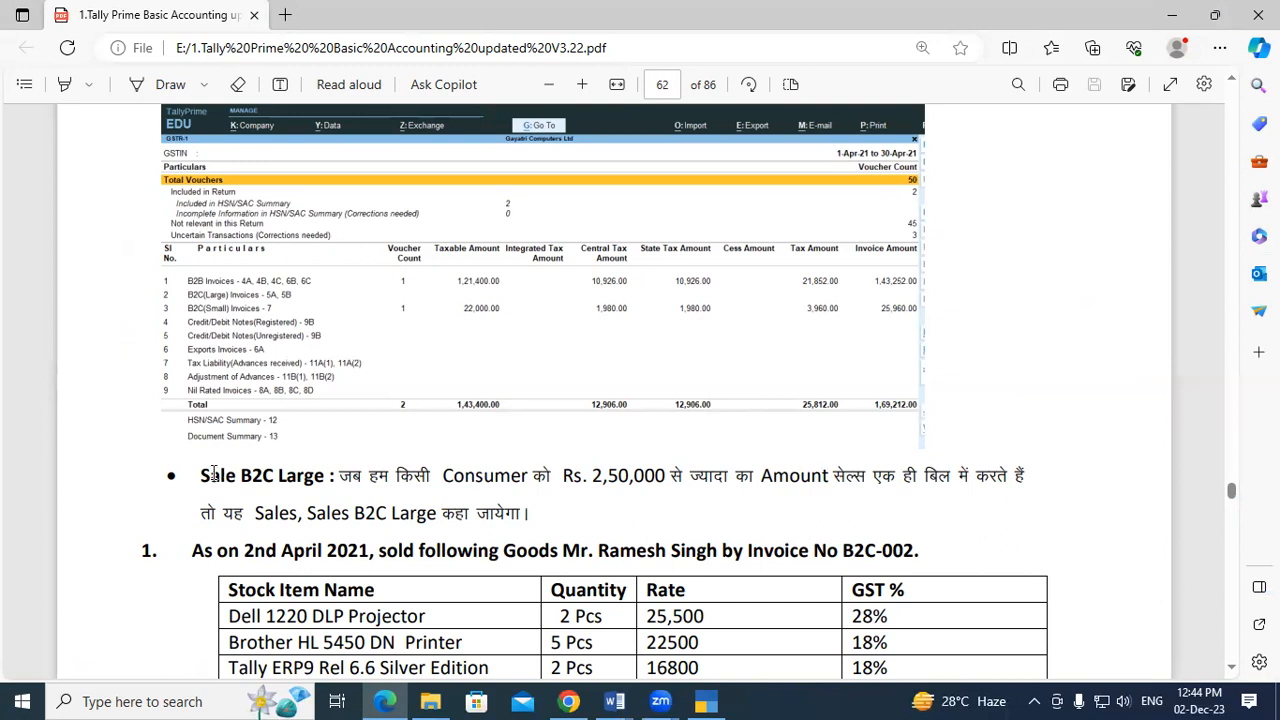
pyautogui.moveTo(213, 474); pyautogui.dragTo(293, 483)
pyautogui.click(293, 483)
# Read the PDF's B2C Large sale exercise and the Inter State Outward Supply transaction with Satyam Computers.
pyautogui.scroll(-1, 354, 481)
pyautogui.scroll(-5, 354, 481)
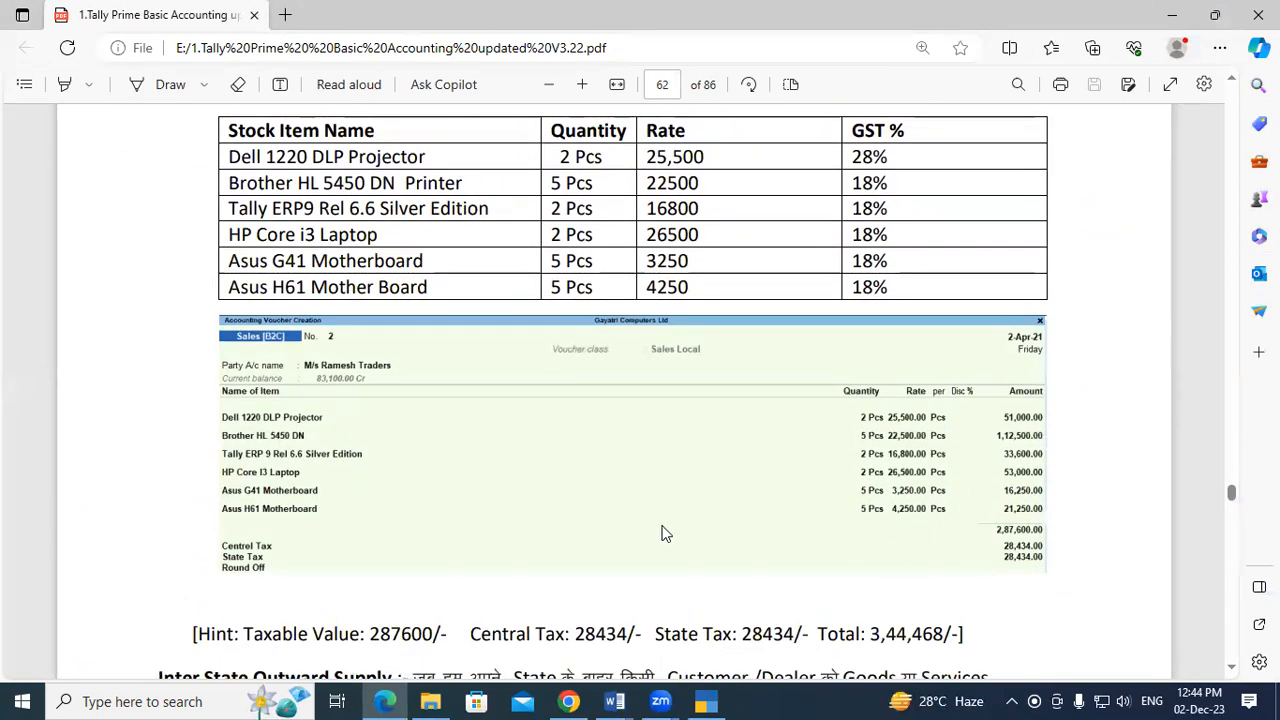
pyautogui.scroll(-2, 665, 534)
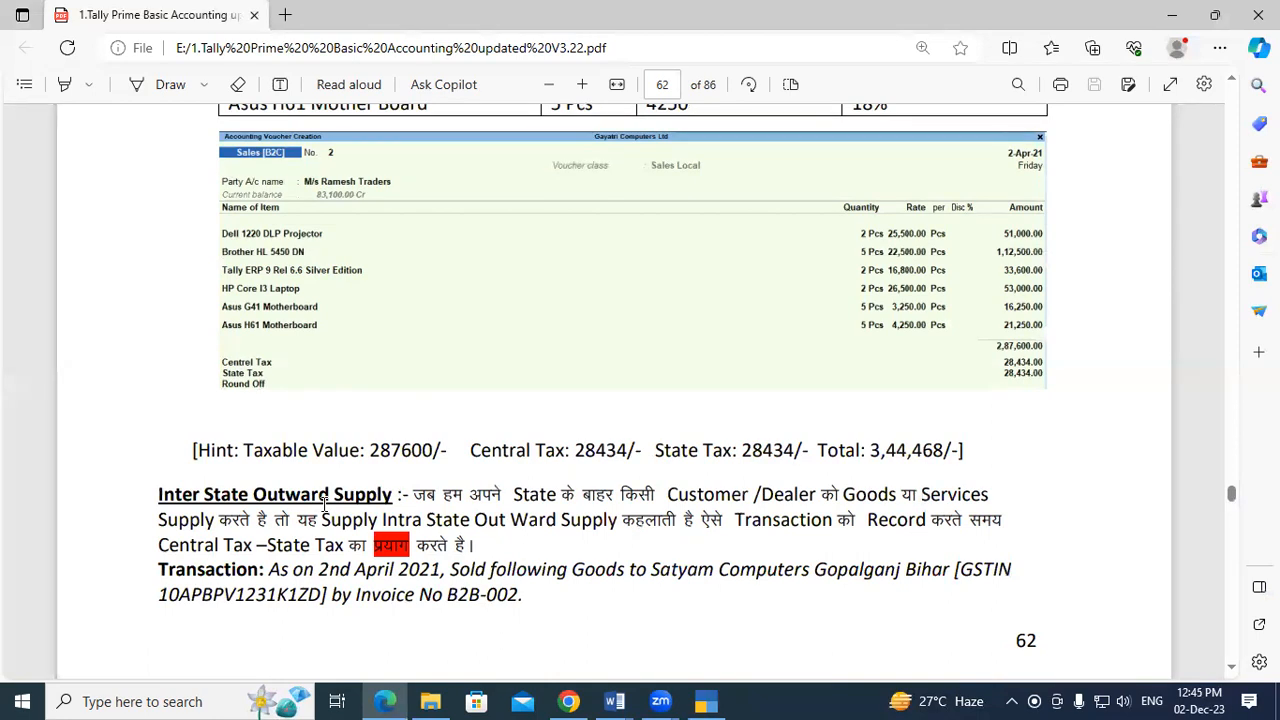
pyautogui.scroll(-3, 720, 590)
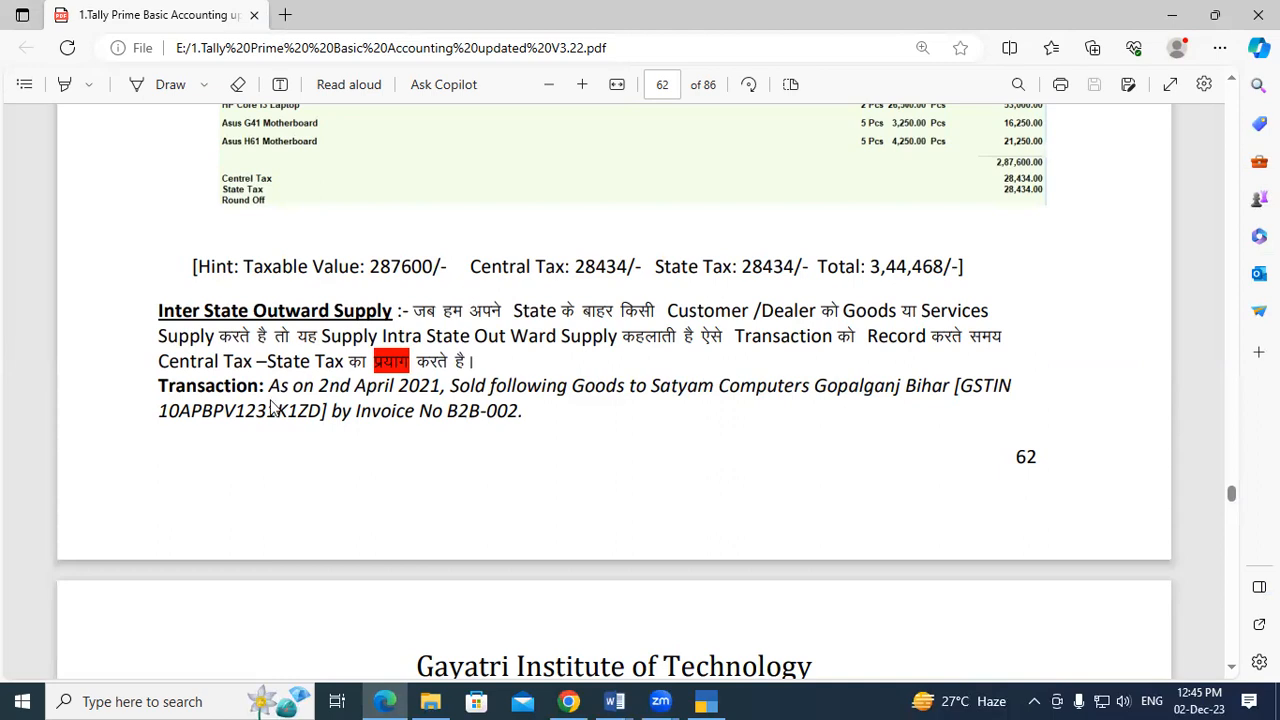
# Switch to TallyPrime, close the GSTR-1 report back to the Gateway of Tally, and open a new Sales B2B voucher.
pyautogui.click(706, 701)
pyautogui.press('Escape')
pyautogui.press('Escape')
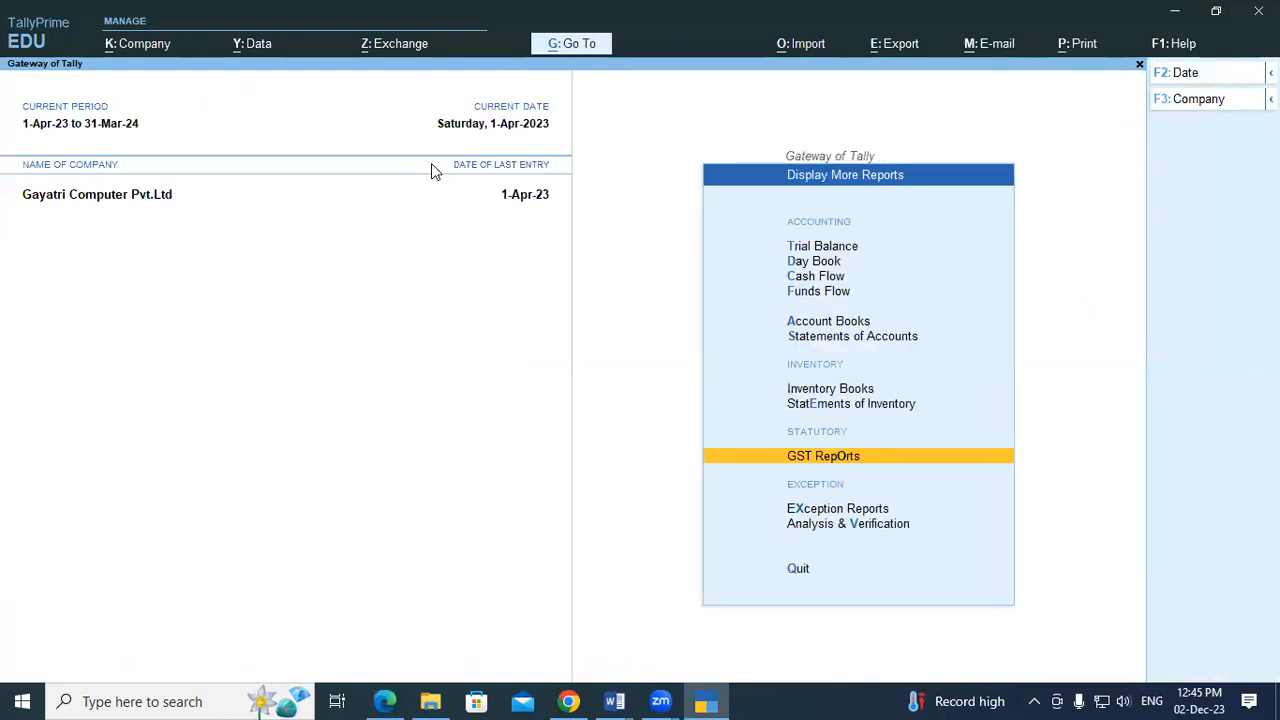
pyautogui.press('Escape')
pyautogui.press('Up')
pyautogui.press('Up')
pyautogui.press('Up')
pyautogui.press('Up')
pyautogui.press('Up')
pyautogui.press('Up')
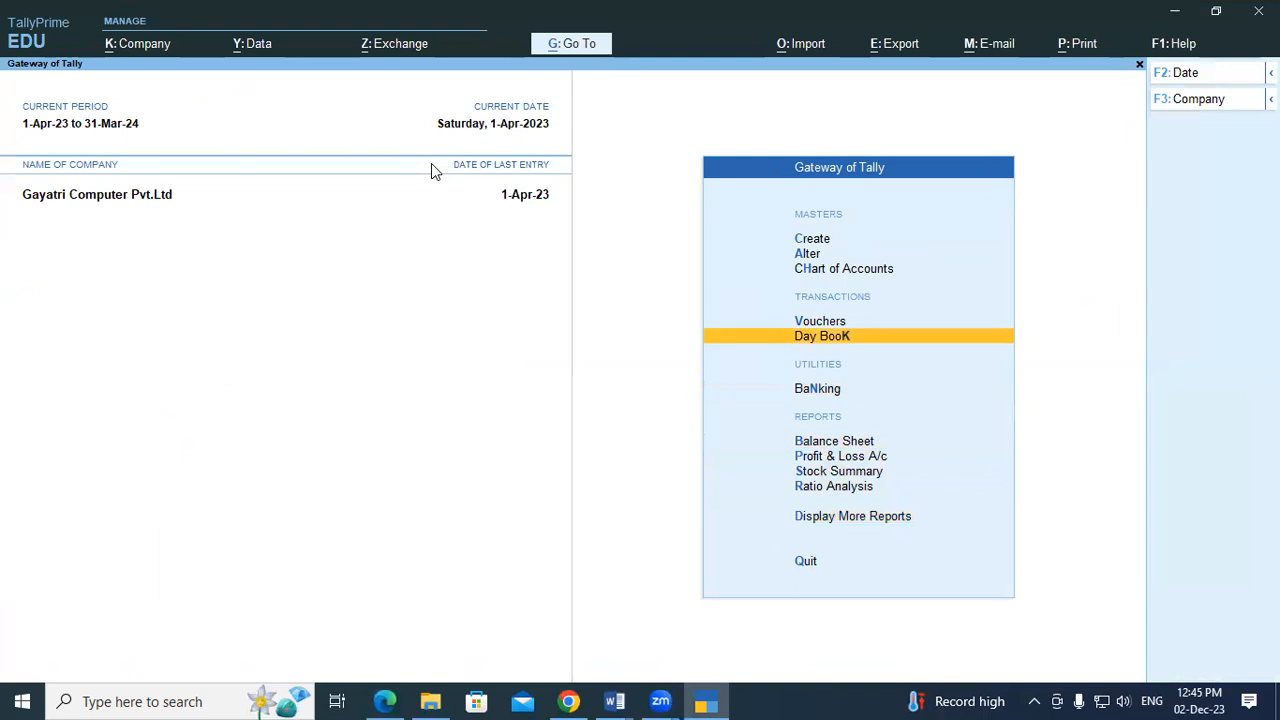
pyautogui.press('Up')
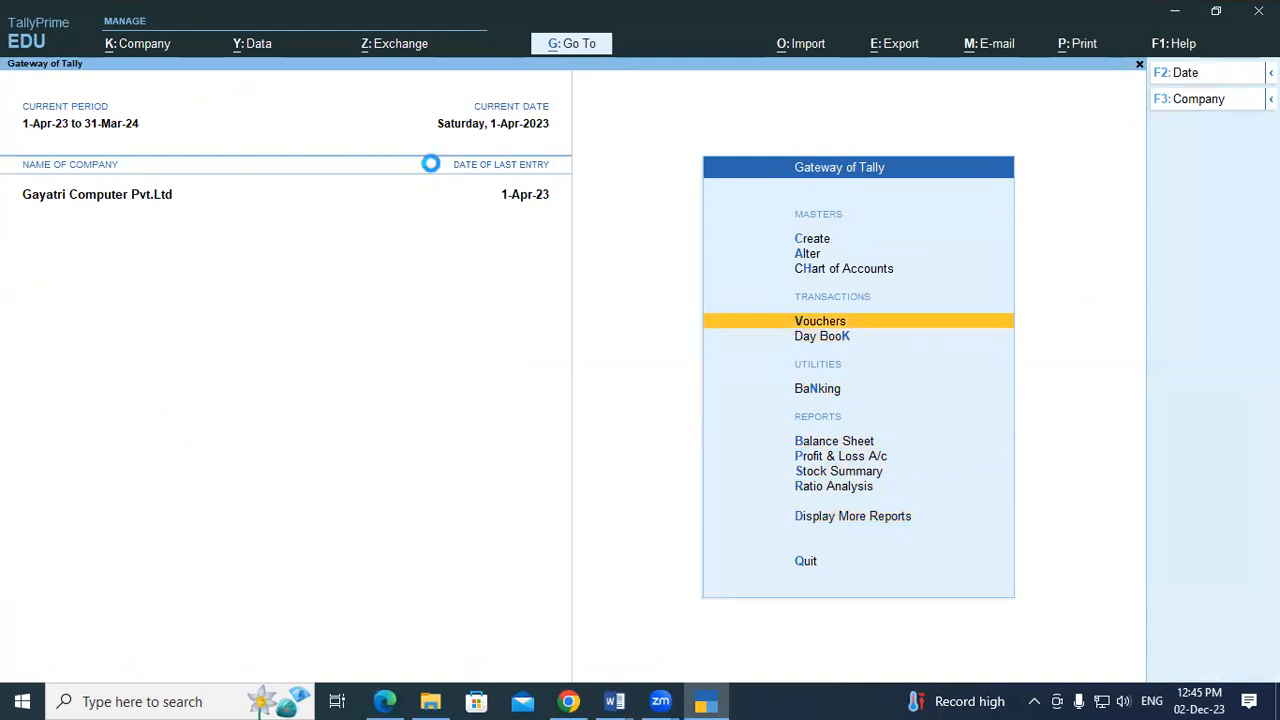
pyautogui.press('Return')
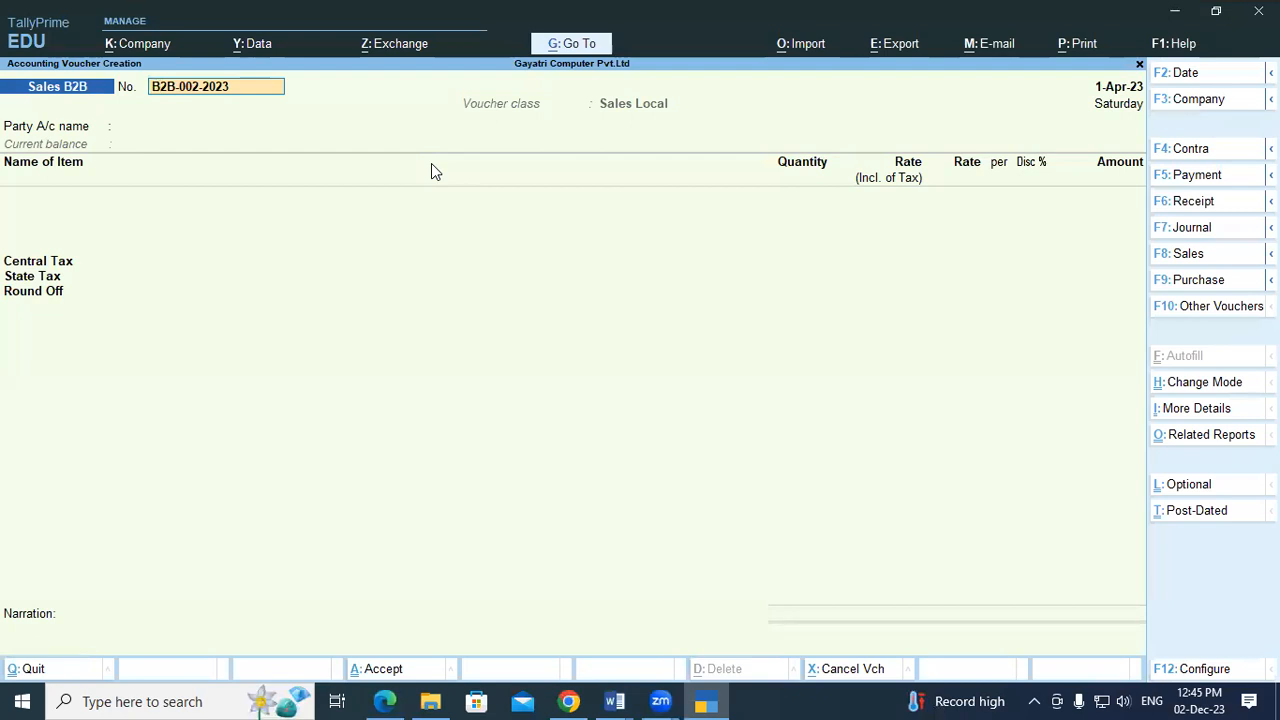
# Change the Sales B2B voucher's class to Sales Interstate and keep voucher number B2B-002-2023.
pyautogui.press('BackSpace')
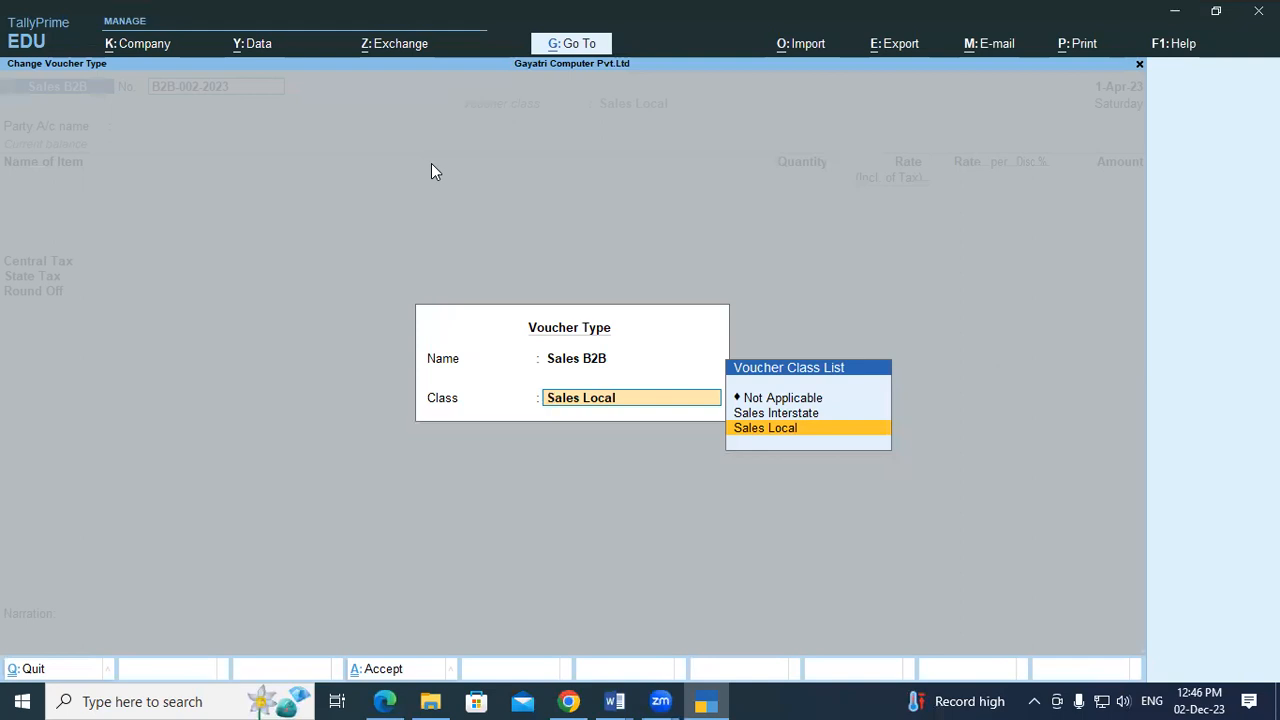
pyautogui.press('Up')
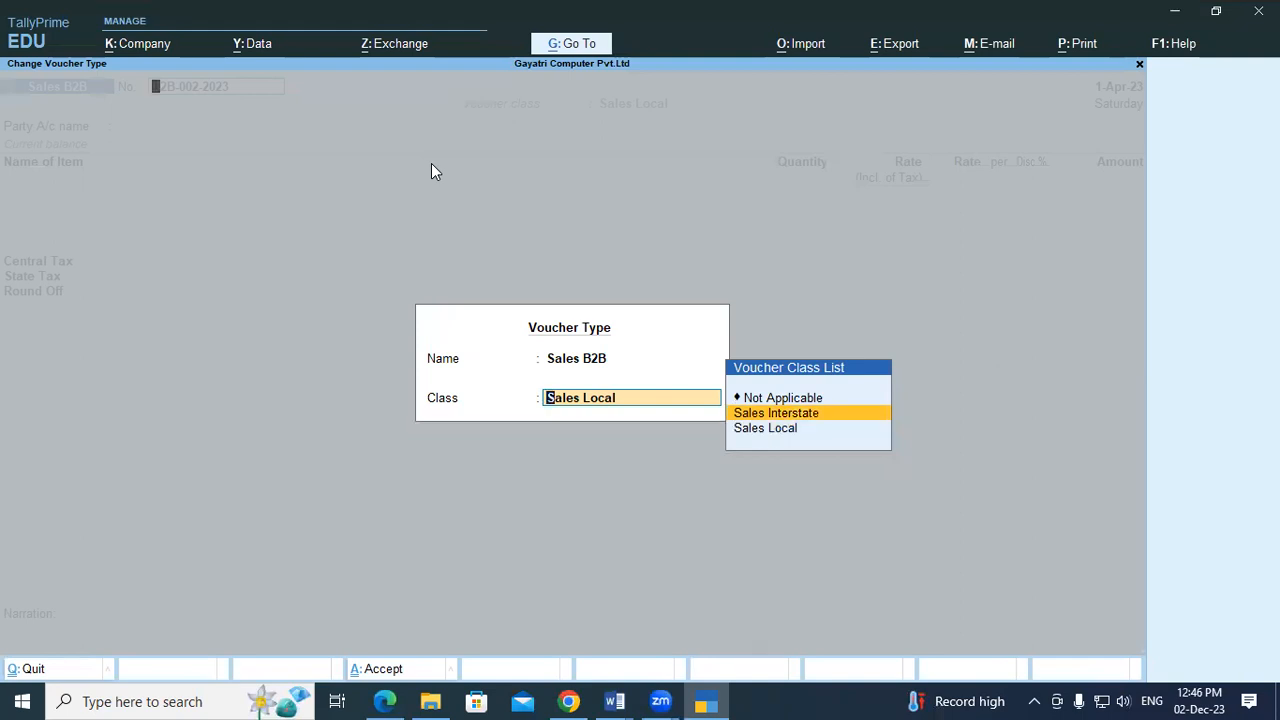
pyautogui.press('Return')
pyautogui.press('Return')
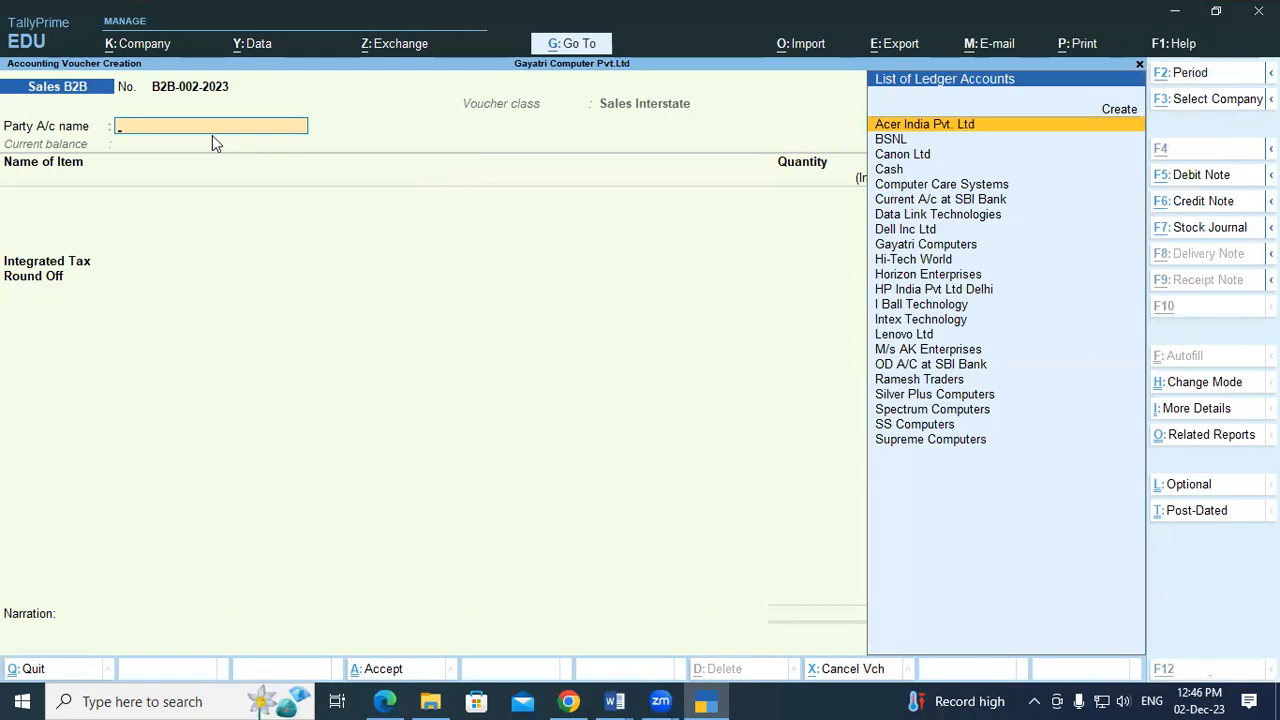
# Copy the party name Satyam Computers Gopalganj from the PDF and use it to start a new party ledger from the voucher.
pyautogui.hotkey('alt', 'Tab')
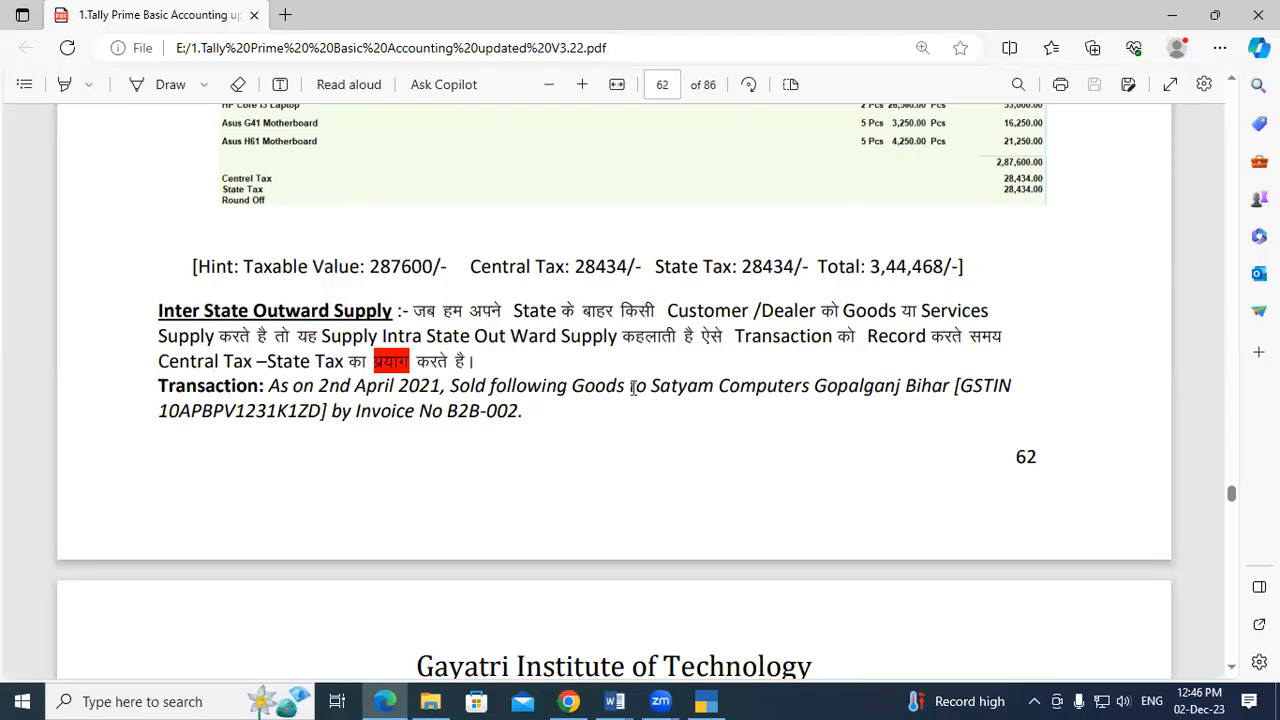
pyautogui.moveTo(651, 386); pyautogui.dragTo(907, 388)
pyautogui.hotkey('ctrl', 'c')
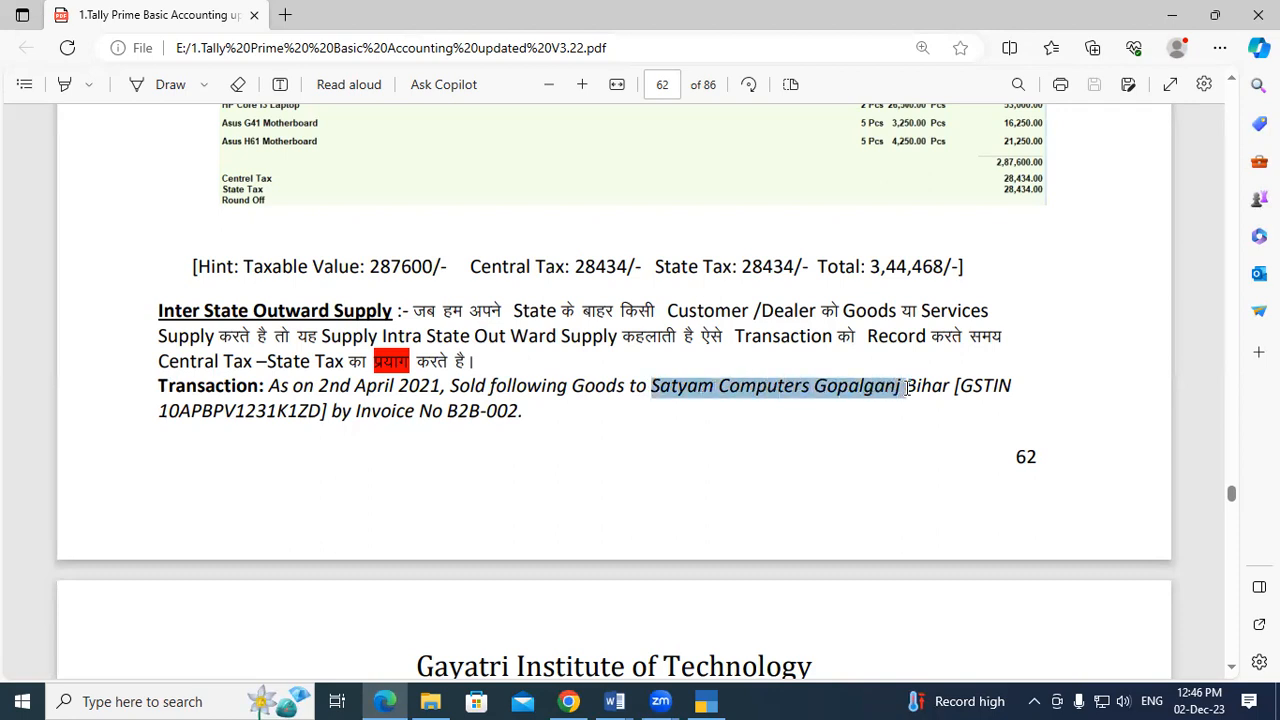
pyautogui.hotkey('alt', 'Tab')
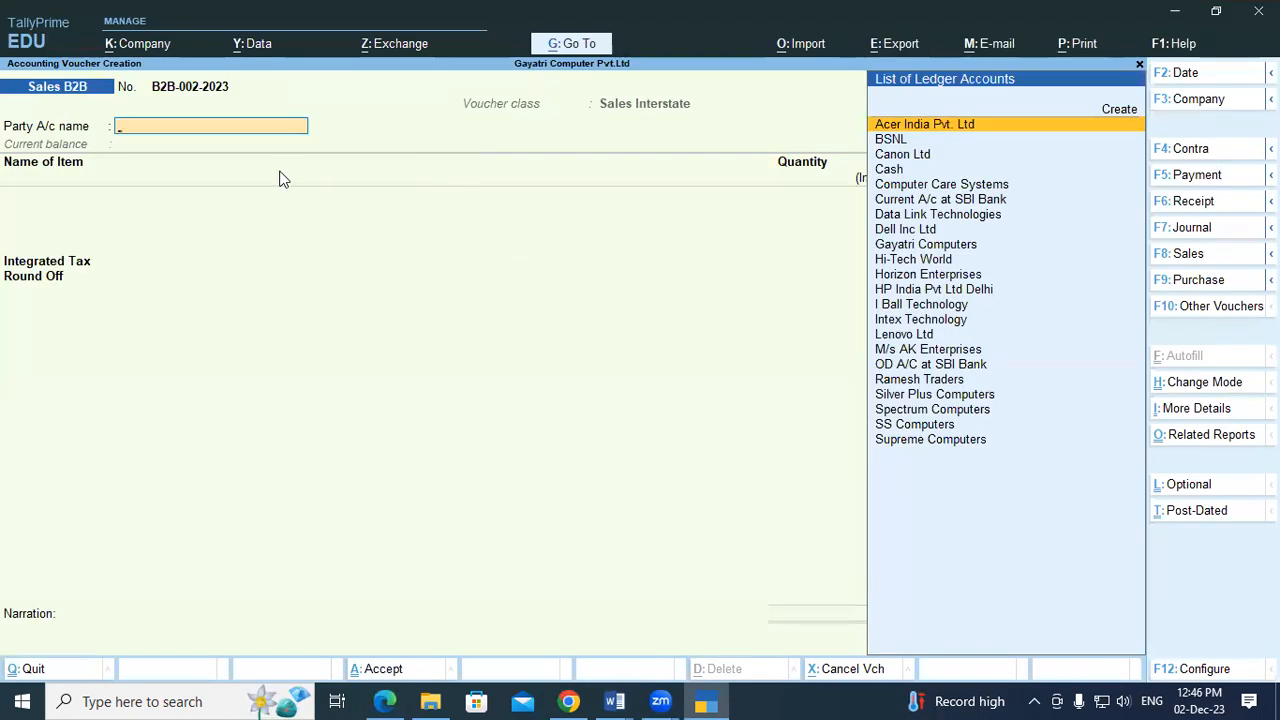
pyautogui.hotkey('alt', 'c')
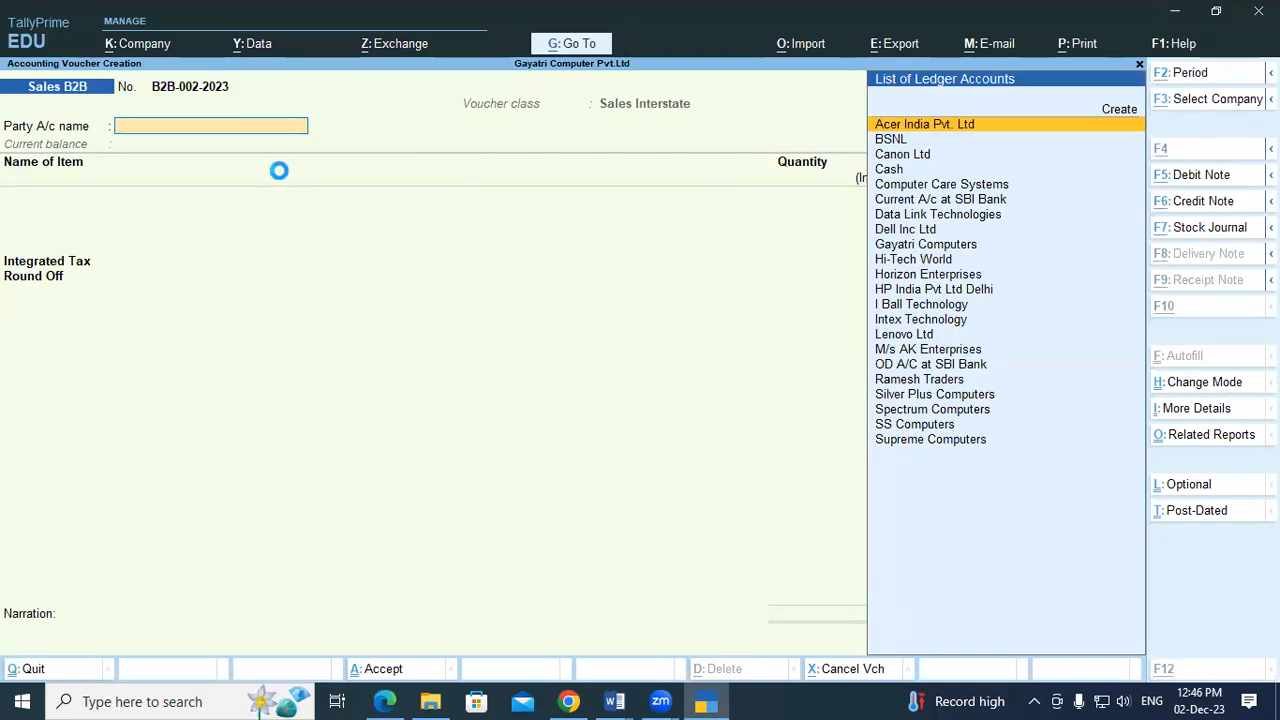
pyautogui.hotkey('ctrl', 'v')
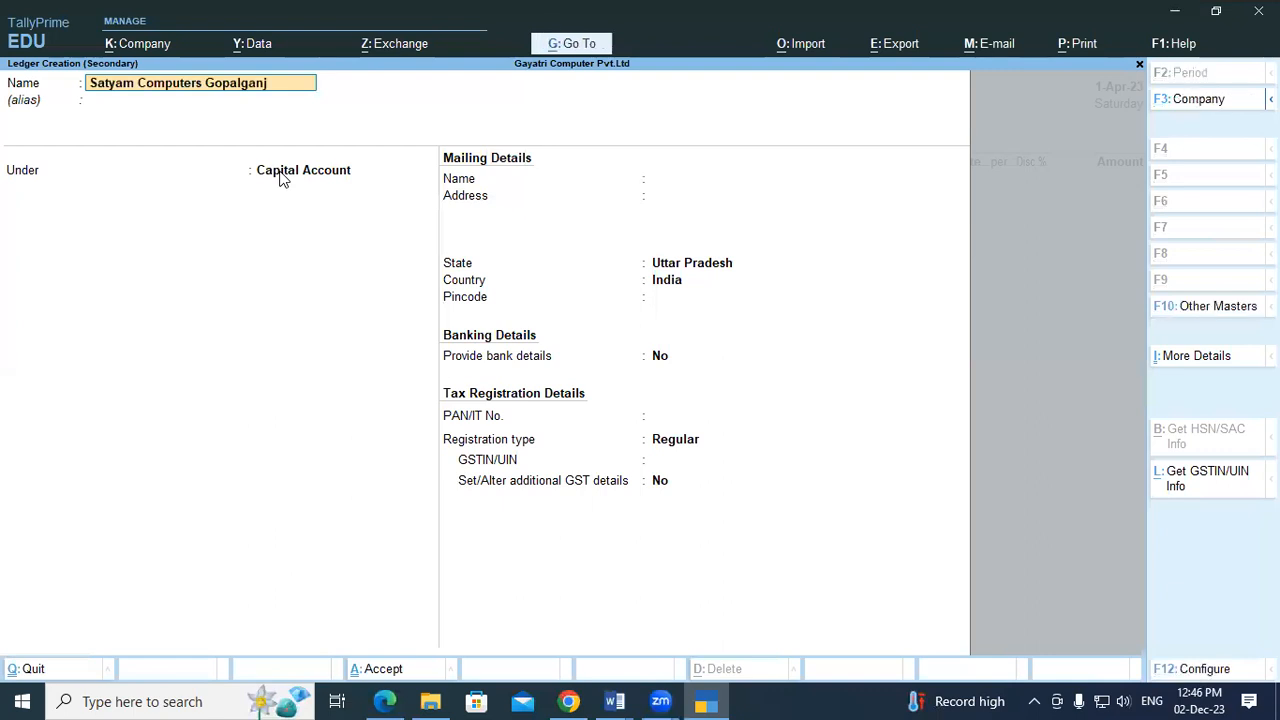
# Place the new ledger under Sundry Debtors, keeping bill-by-bill balances on and the default credit period blank.
pyautogui.press('Return')
pyautogui.press('Return')
pyautogui.press('Return')
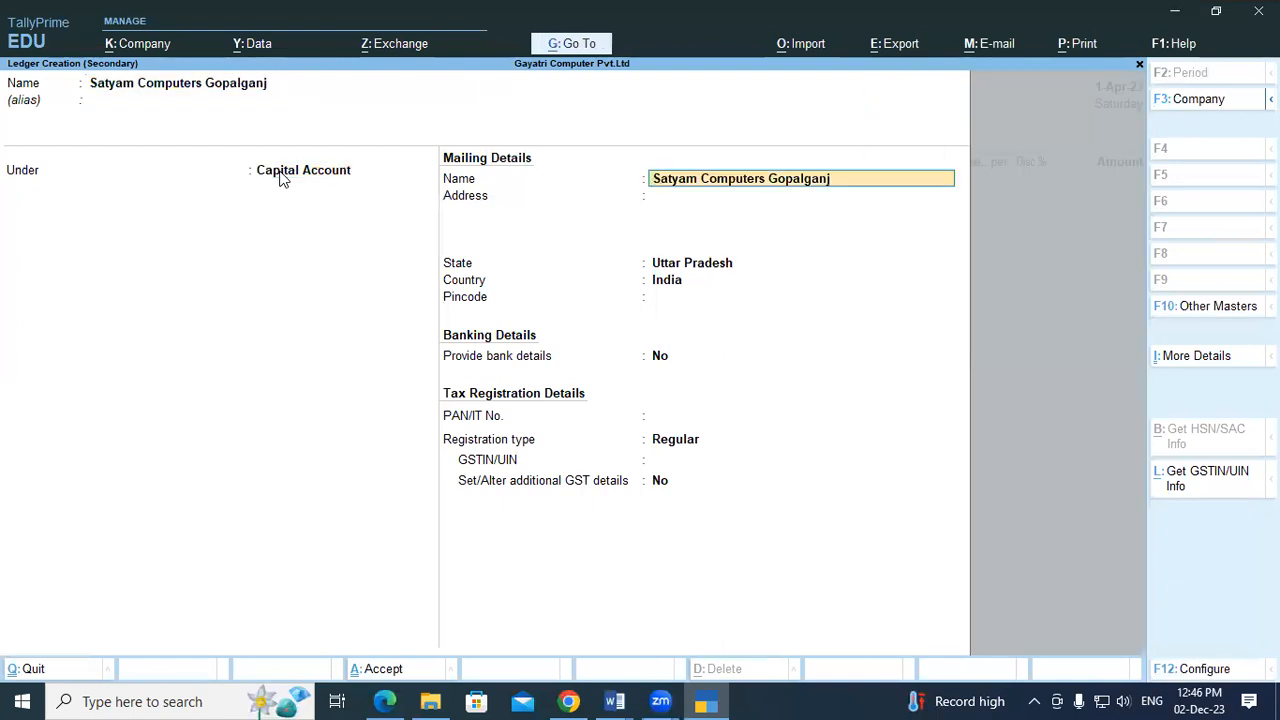
pyautogui.press('Return')
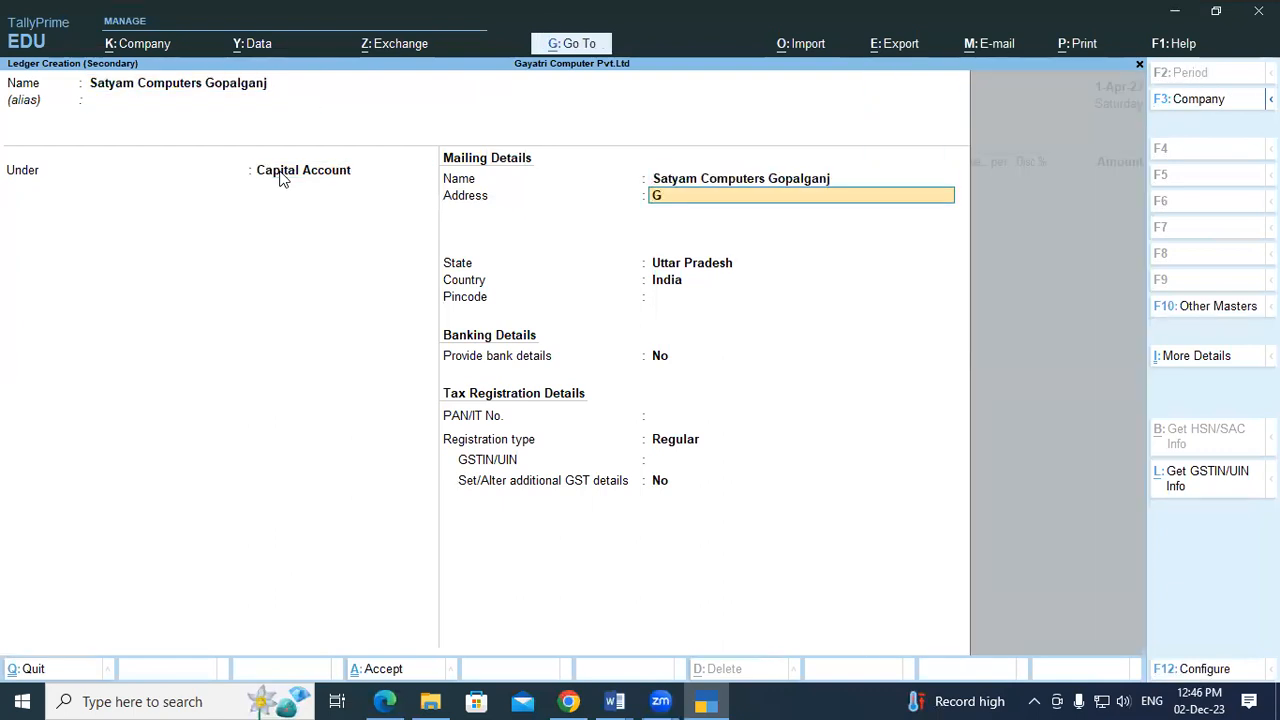
pyautogui.press('BackSpace')
pyautogui.press('BackSpace')
pyautogui.press('BackSpace')
pyautogui.press('BackSpace')
pyautogui.press('BackSpace')
pyautogui.write('Sun')
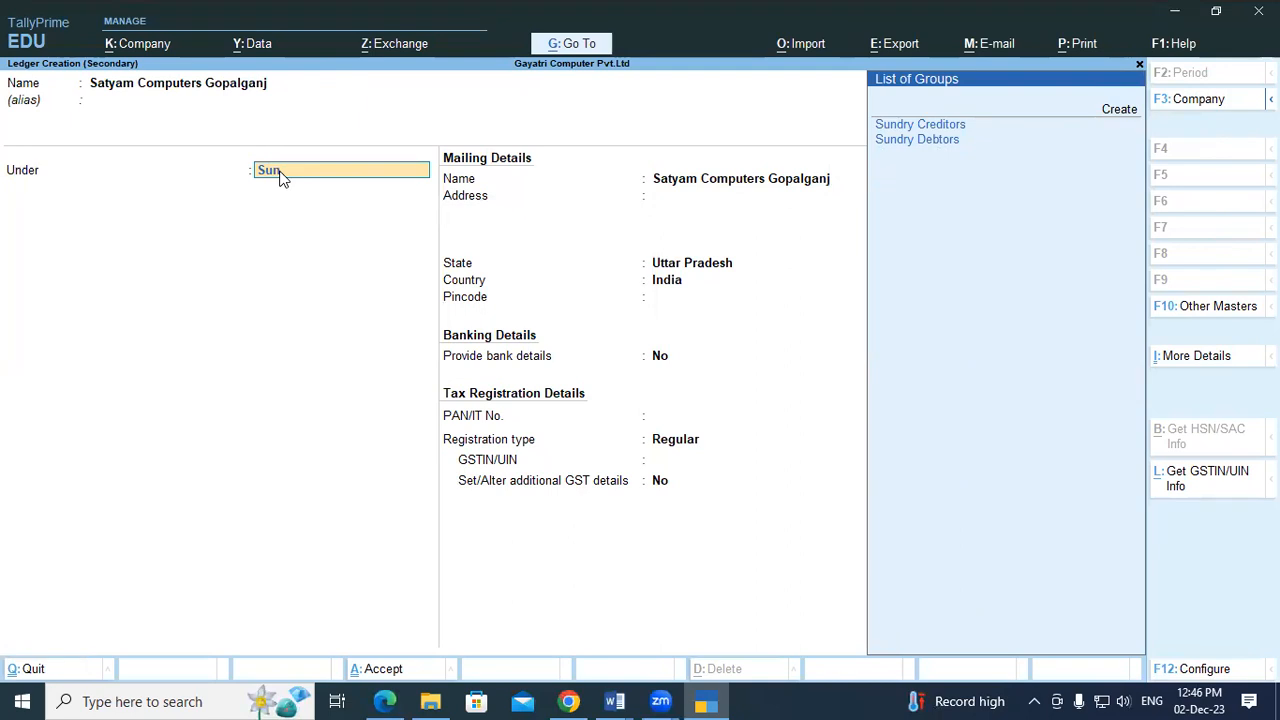
pyautogui.press('Down')
pyautogui.press('Return')
pyautogui.press('Return')
pyautogui.press('Return')
pyautogui.press('Return')
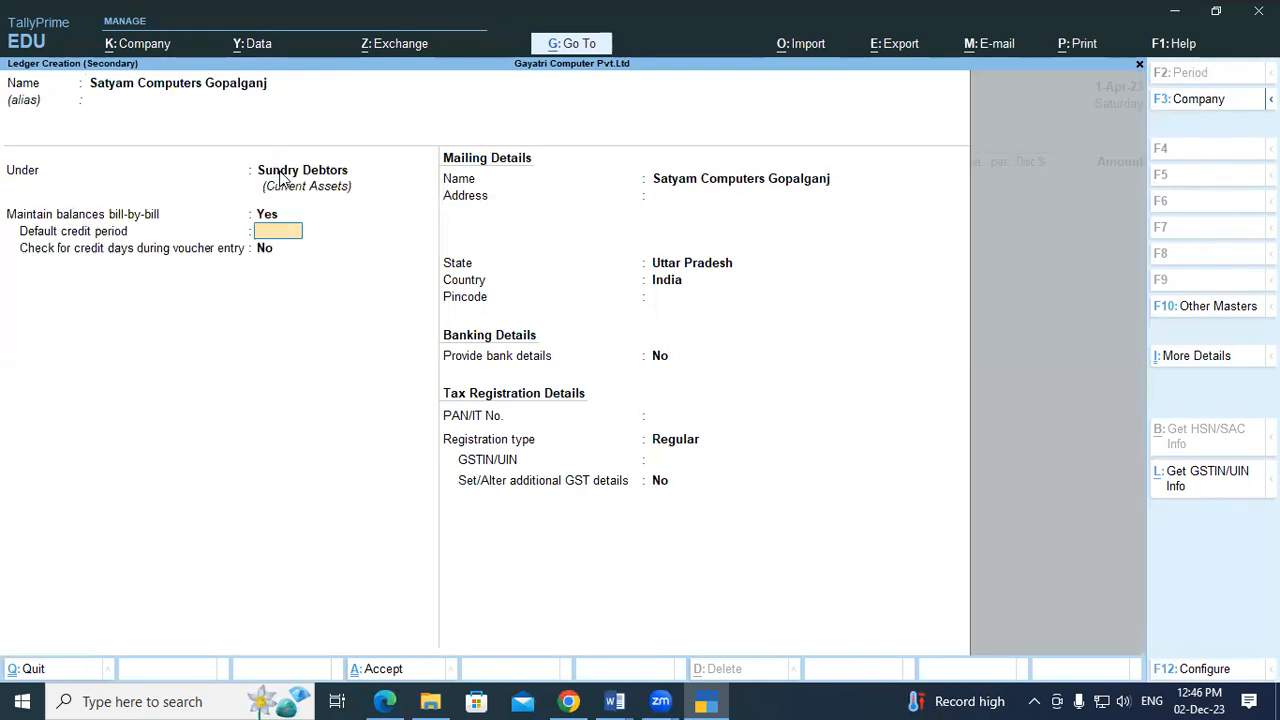
pyautogui.press('Return')
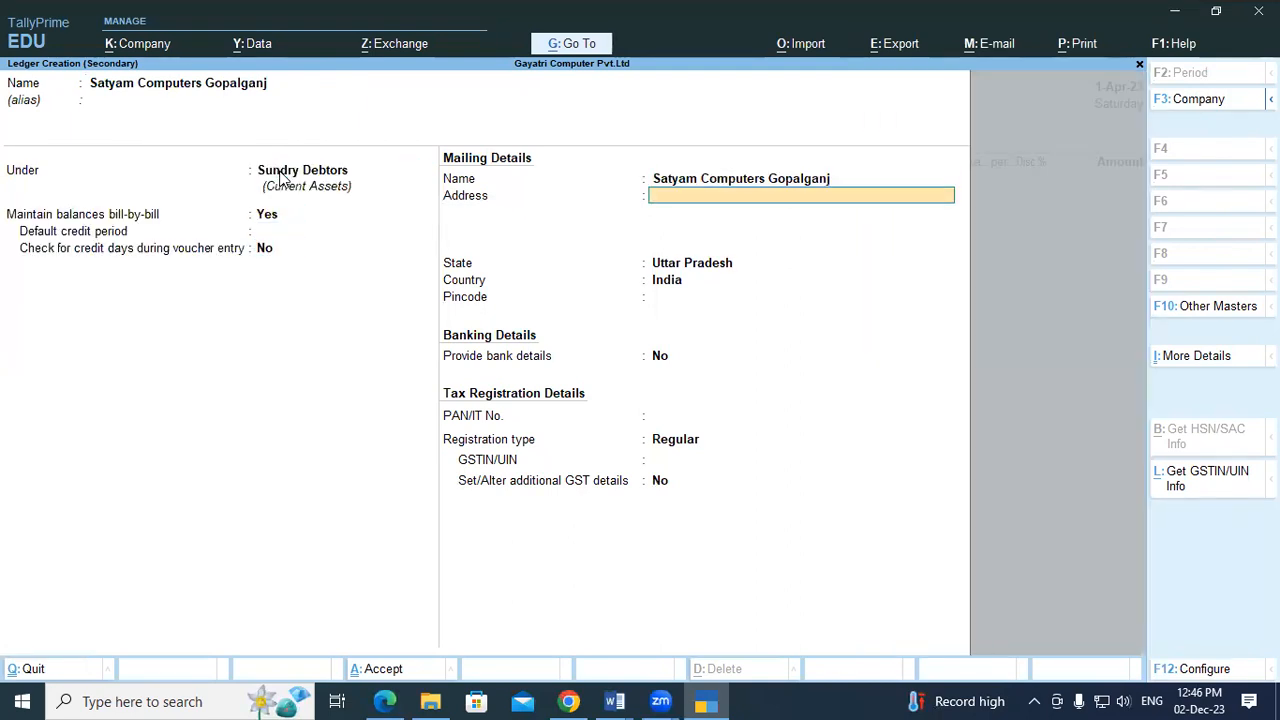
# Enter Gopalganj as the ledger's address and Bihar as its state, keeping the Regular registration type.
pyautogui.write('Gopalg')
pyautogui.press('Return')
pyautogui.press('Return')
pyautogui.write('Bi')
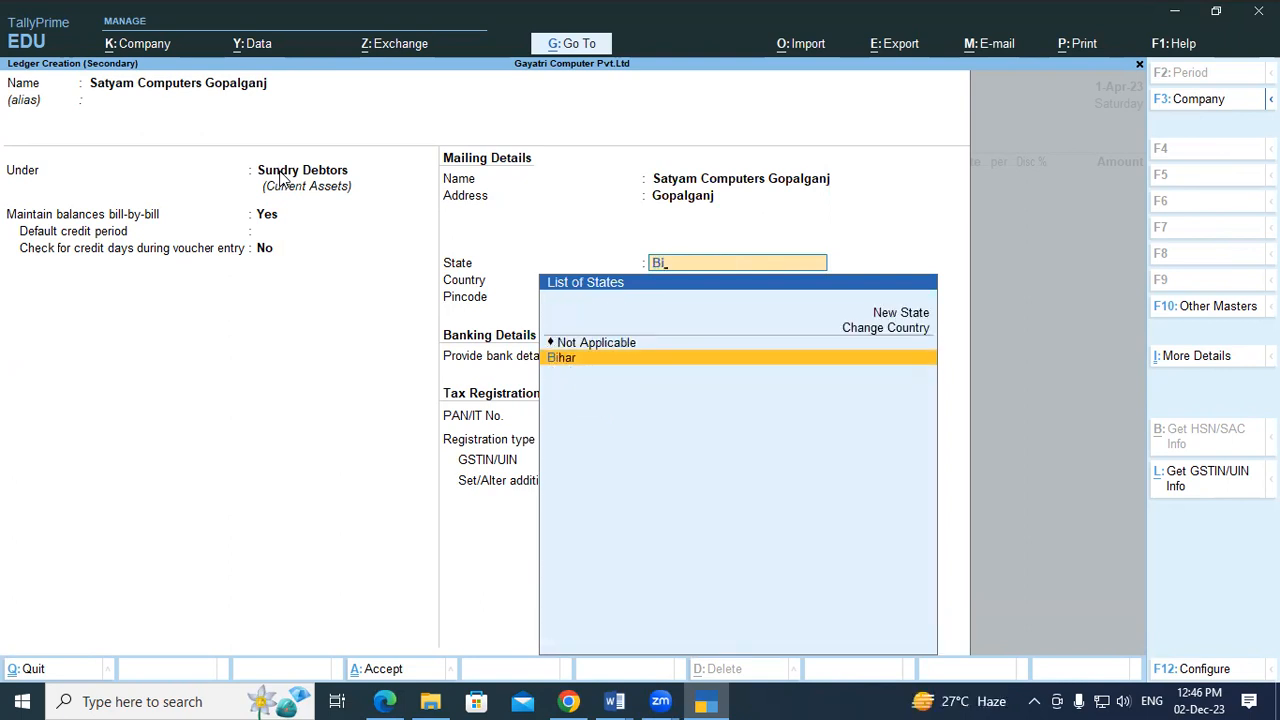
pyautogui.press('Return')
pyautogui.press('Return')
pyautogui.press('Return')
pyautogui.press('Return')
pyautogui.press('Return')
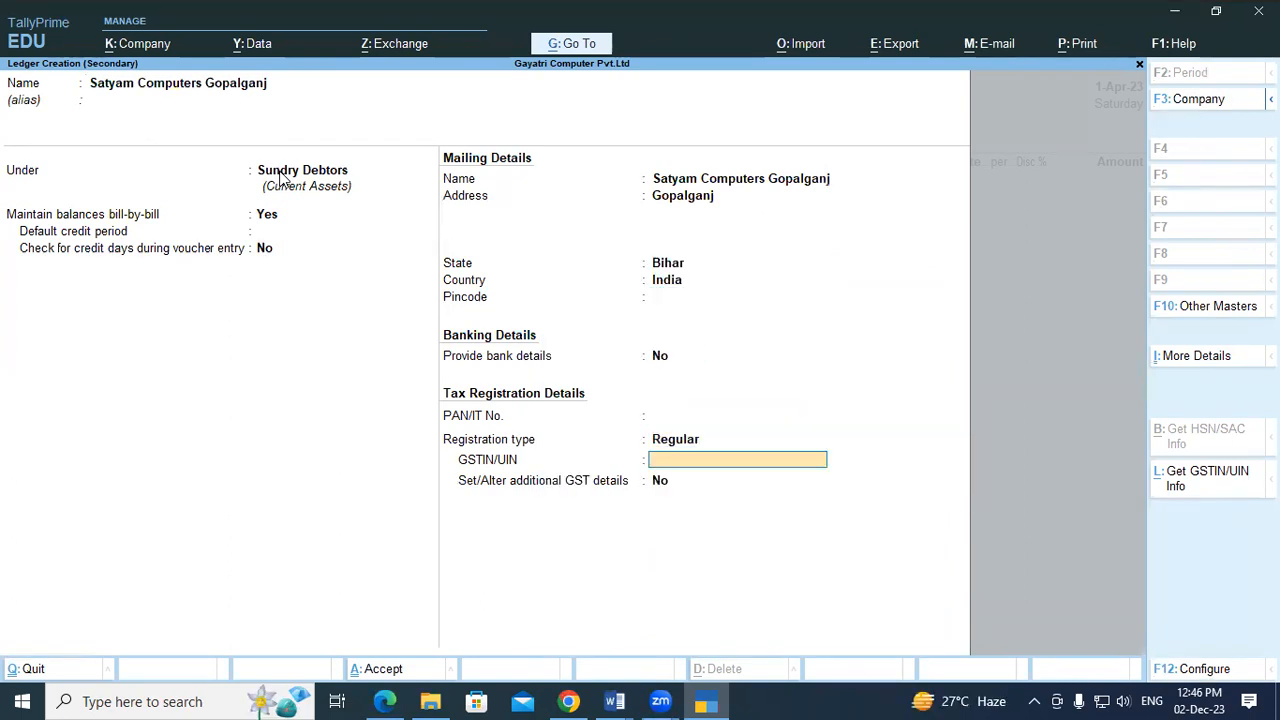
# Copy the party's GSTIN from the PDF's interstate transaction and paste it as the new ledger's GSTIN/UIN.
pyautogui.hotkey('alt', 'Tab')
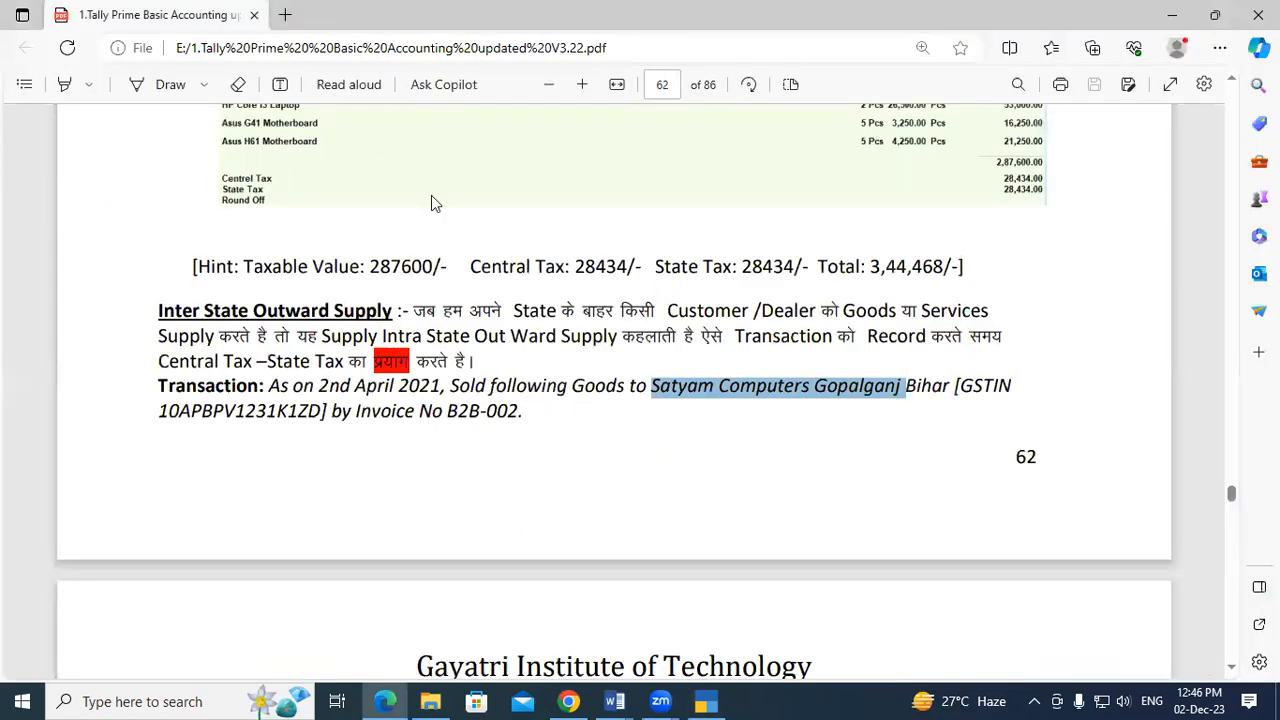
pyautogui.click(316, 470)
pyautogui.moveTo(158, 412); pyautogui.dragTo(321, 411)
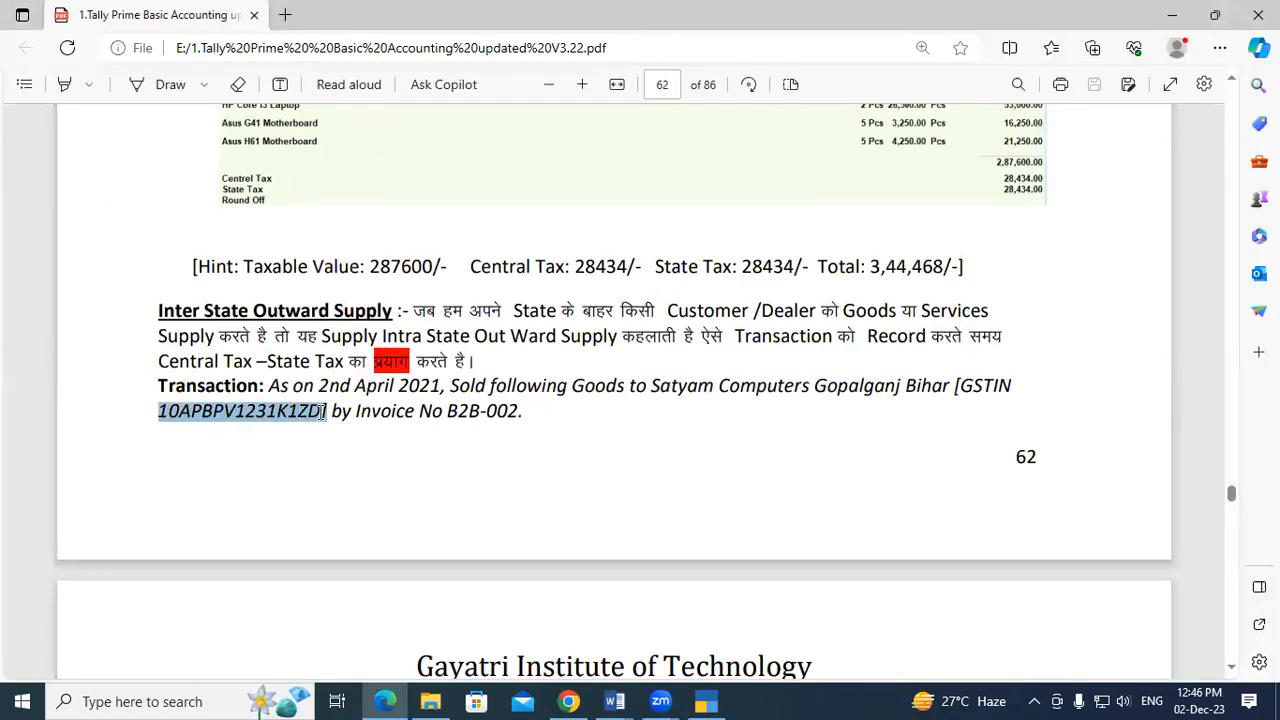
pyautogui.hotkey('ctrl', 'c')
pyautogui.hotkey('alt', 'Tab')
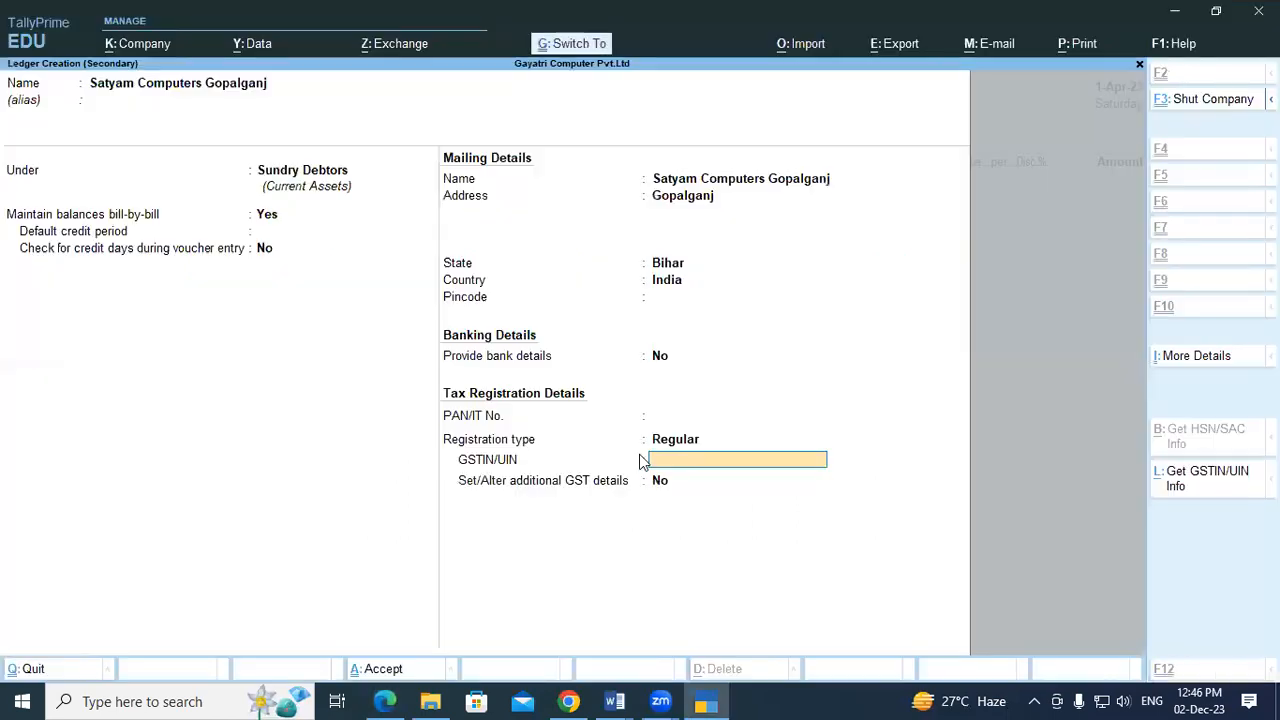
pyautogui.hotkey('ctrl', 'v')
pyautogui.press('Return')
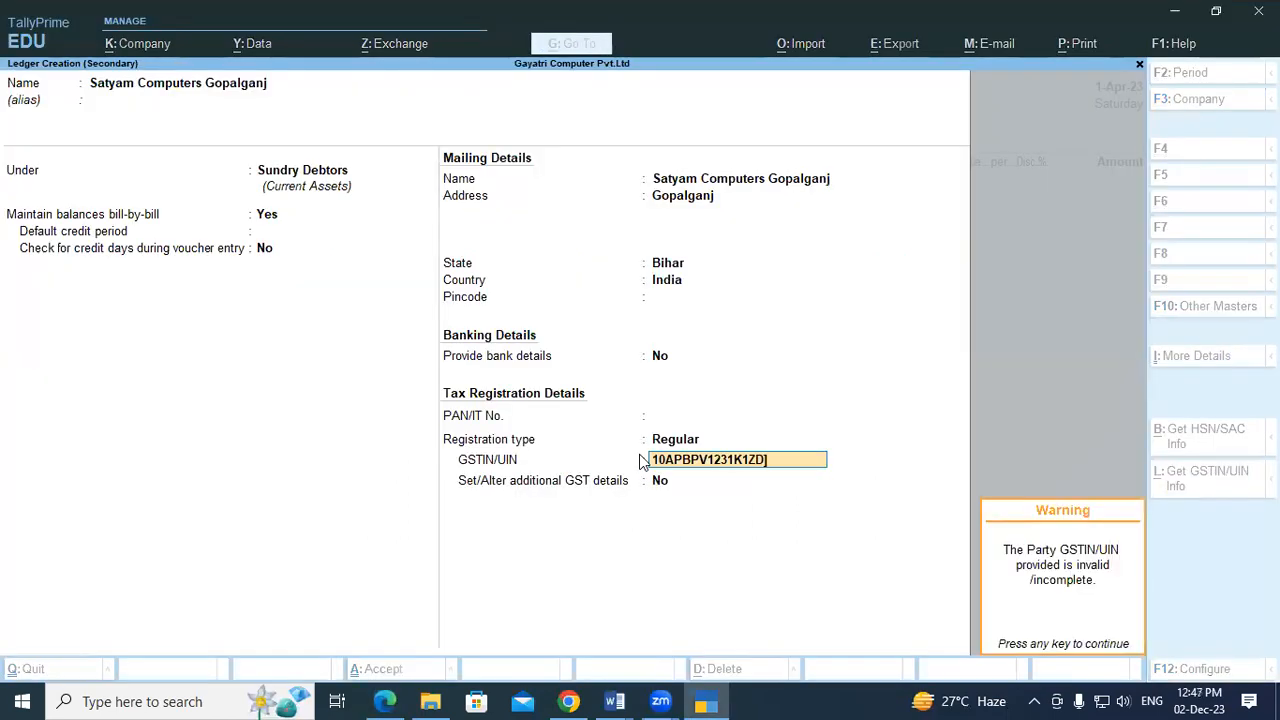
# Remove the stray closing bracket from the GSTIN, keep additional GST details at No, and save the ledger.
pyautogui.press('Return')
pyautogui.press('Up')
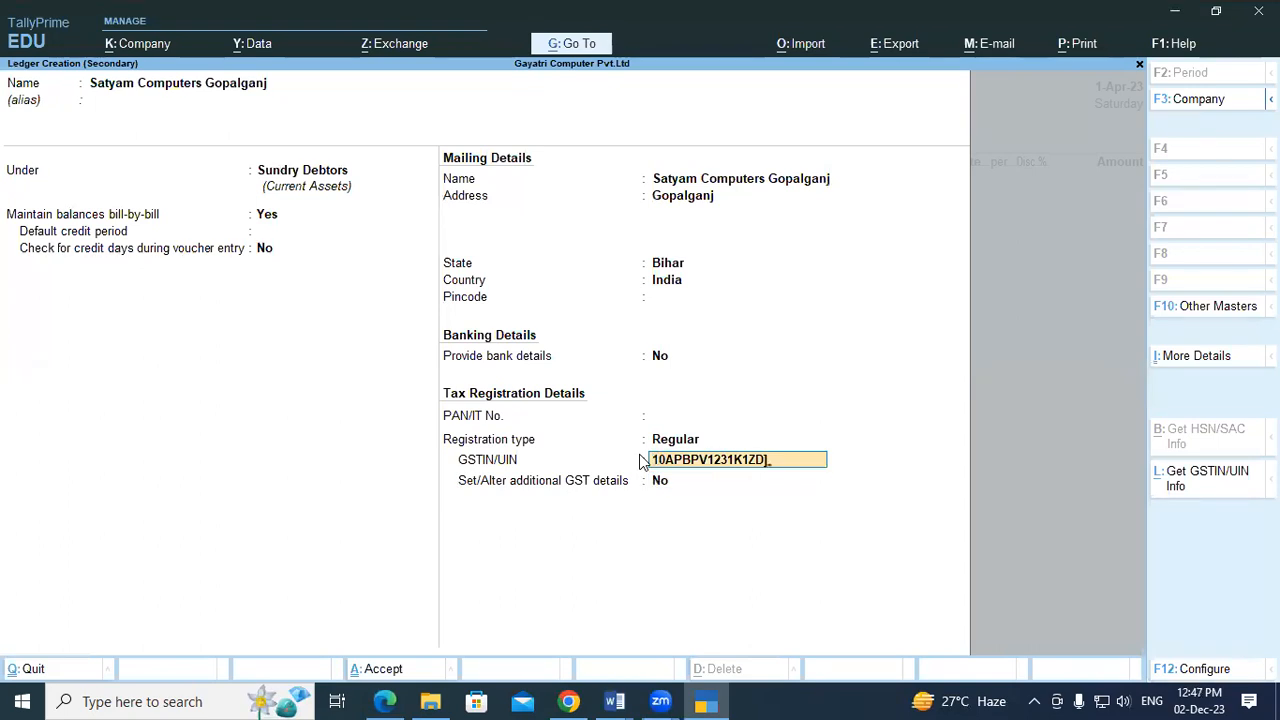
pyautogui.press('Return')
pyautogui.press('Return')
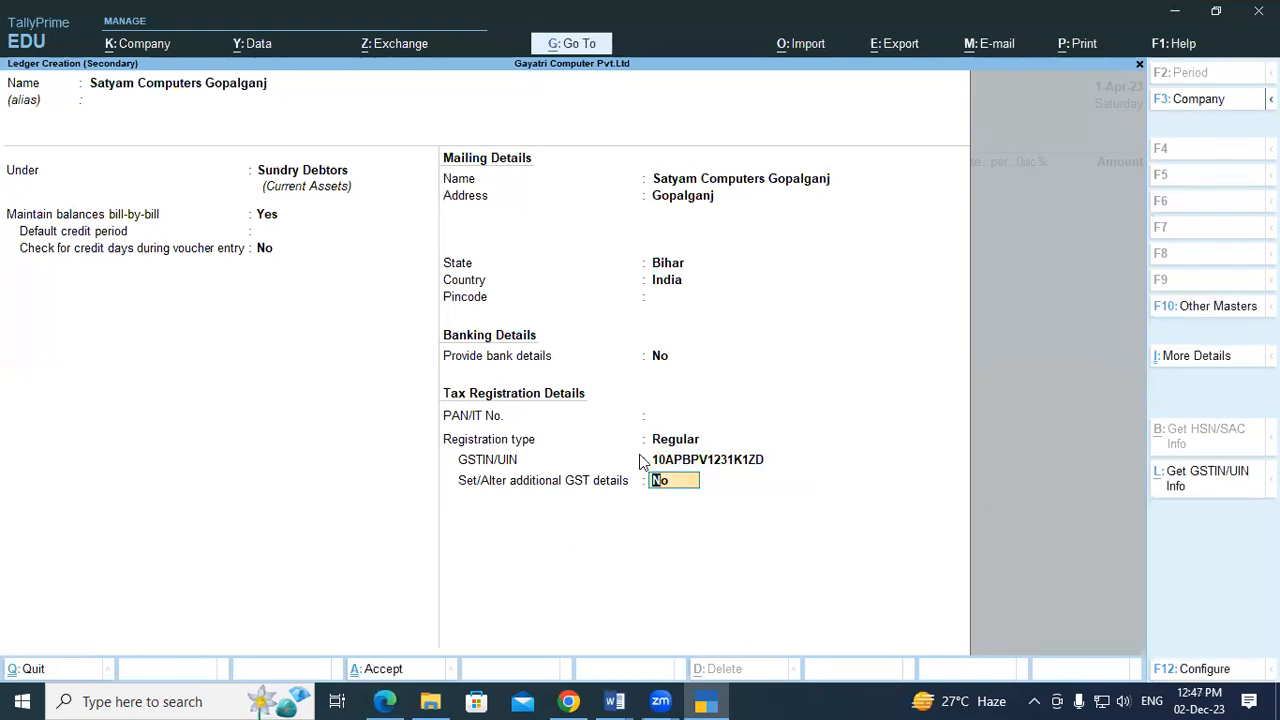
pyautogui.press('Return')
pyautogui.press('Return')
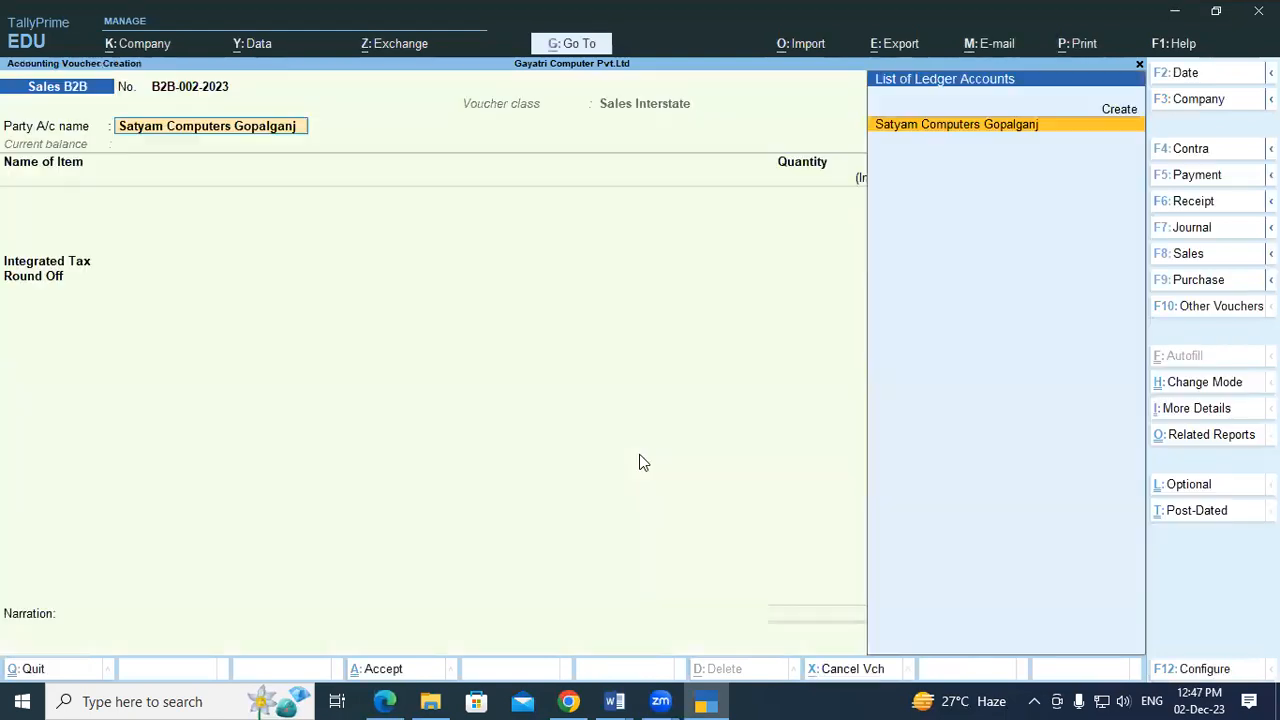
# Use Satyam Computers Gopalganj as the voucher's party, leaving the dispatch details blank and accepting the party details with Bihar as place of supply.
pyautogui.press('Return')
pyautogui.press('Return')
pyautogui.press('Return')
pyautogui.press('Return')
pyautogui.press('Return')
pyautogui.press('Return')
pyautogui.press('Return')
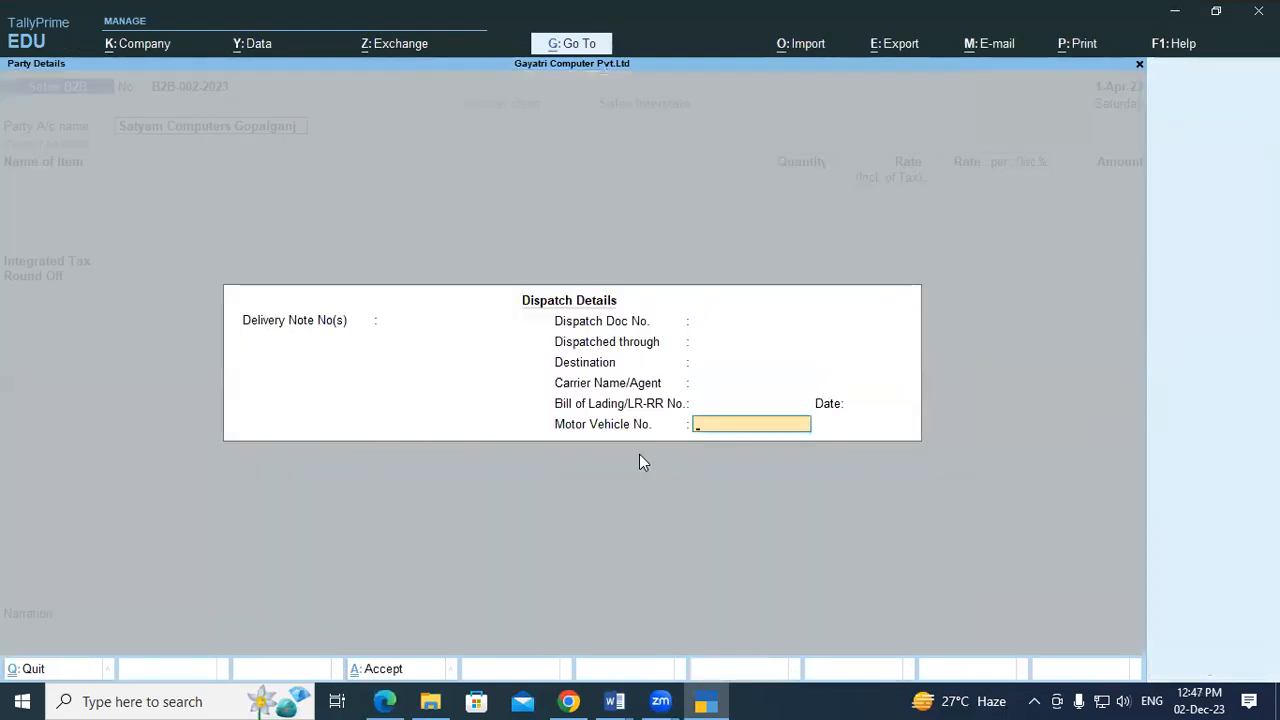
pyautogui.press('Return')
pyautogui.press('Return')
pyautogui.press('Return')
pyautogui.press('Return')
pyautogui.press('Return')
pyautogui.press('Return')
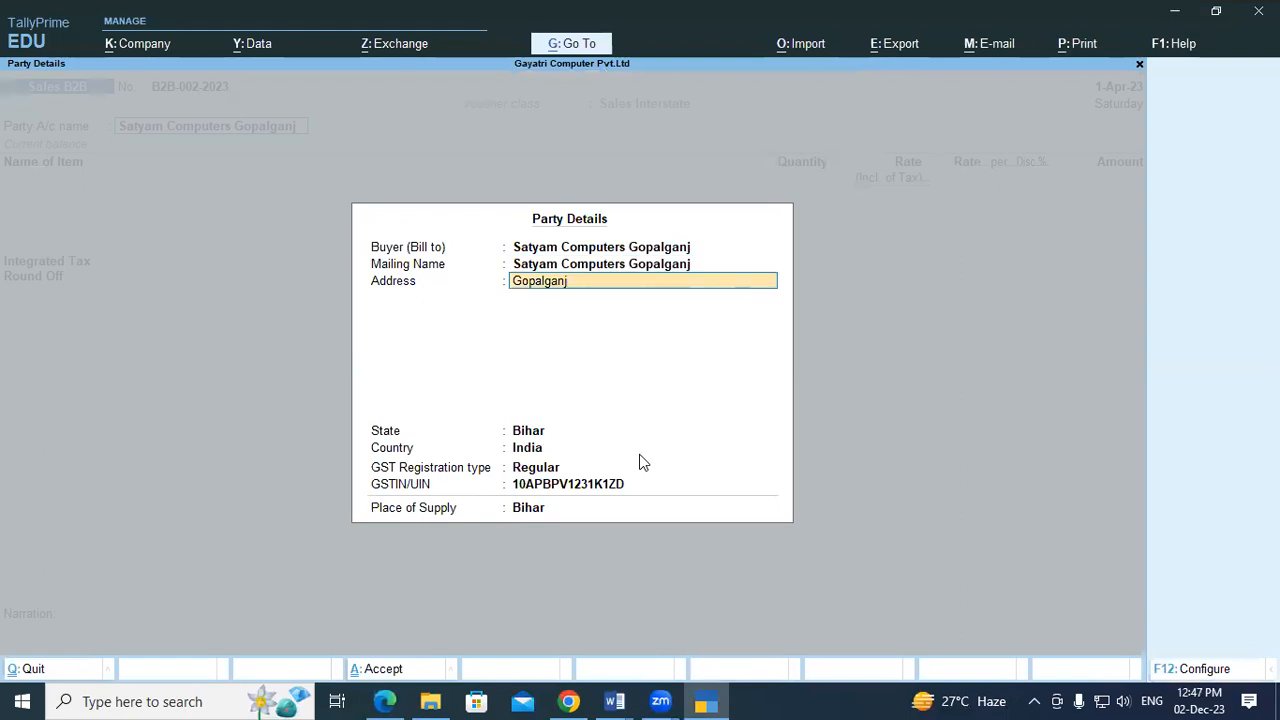
pyautogui.press('Return')
pyautogui.press('Return')
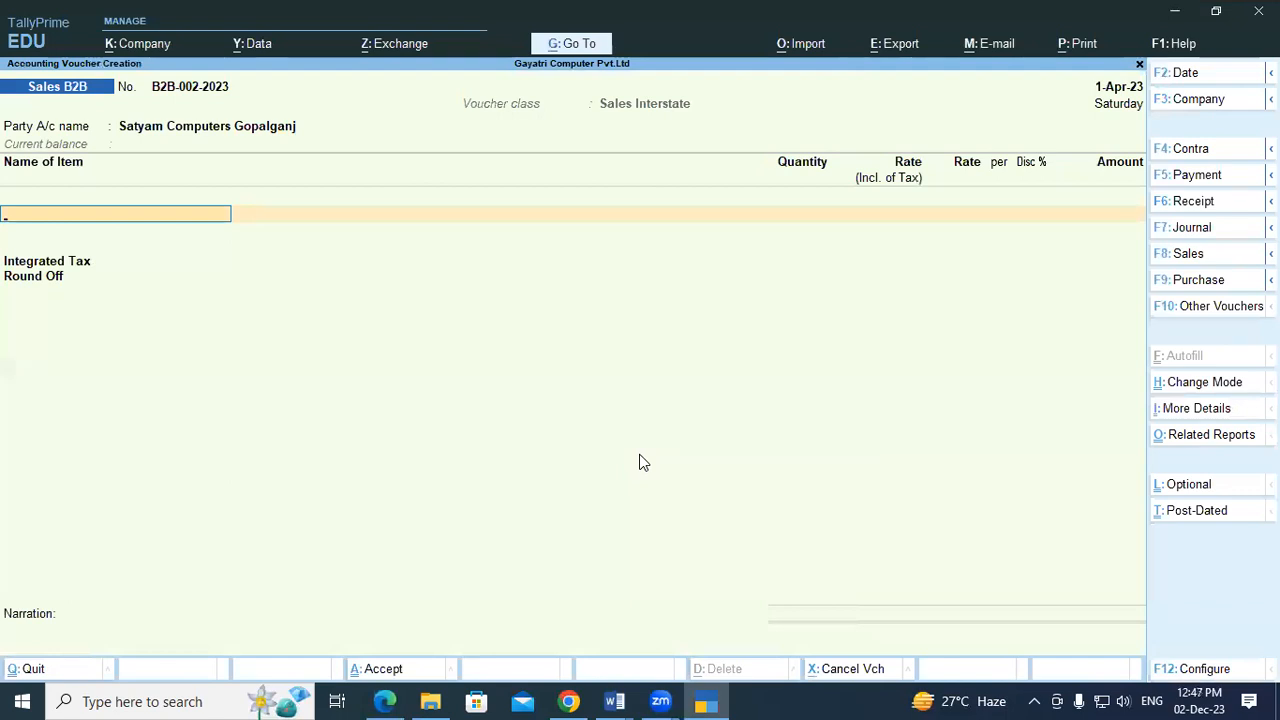
# Consult the PDF's interstate item table and add MS Office 2019 Professional Plus to the voucher without a description.
pyautogui.hotkey('alt', 'Tab')
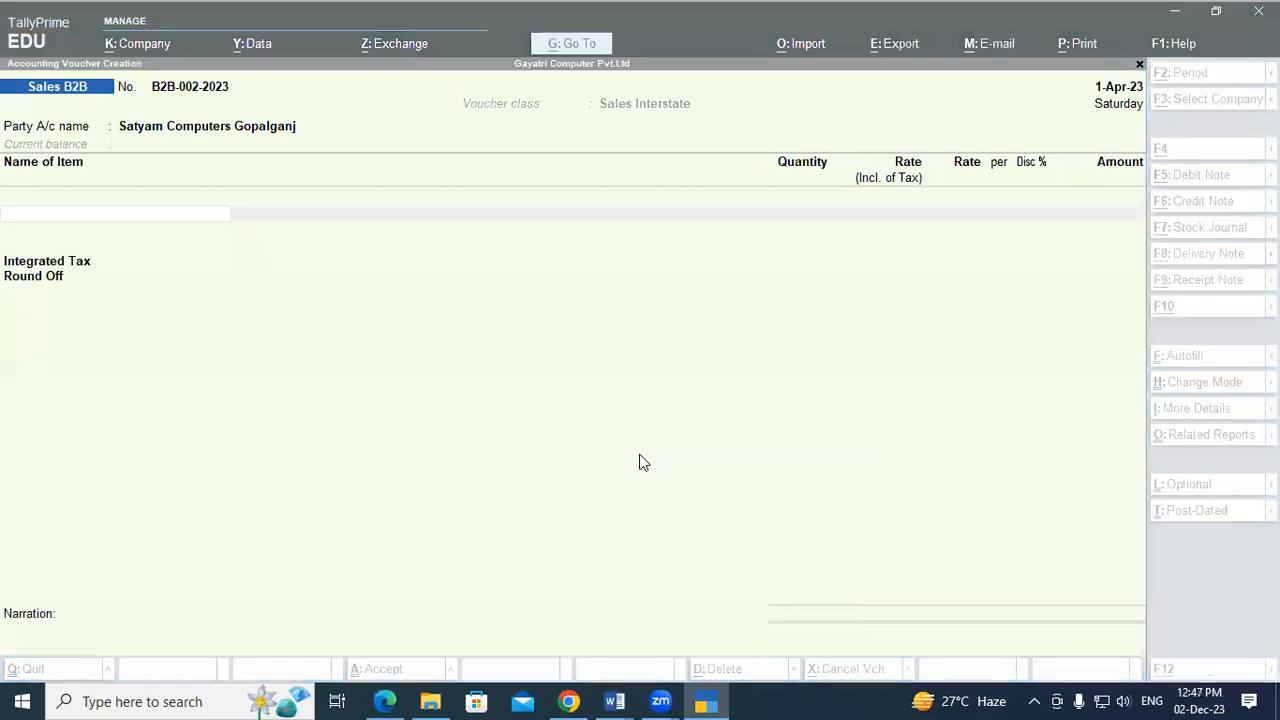
pyautogui.scroll(-3, 517, 410)
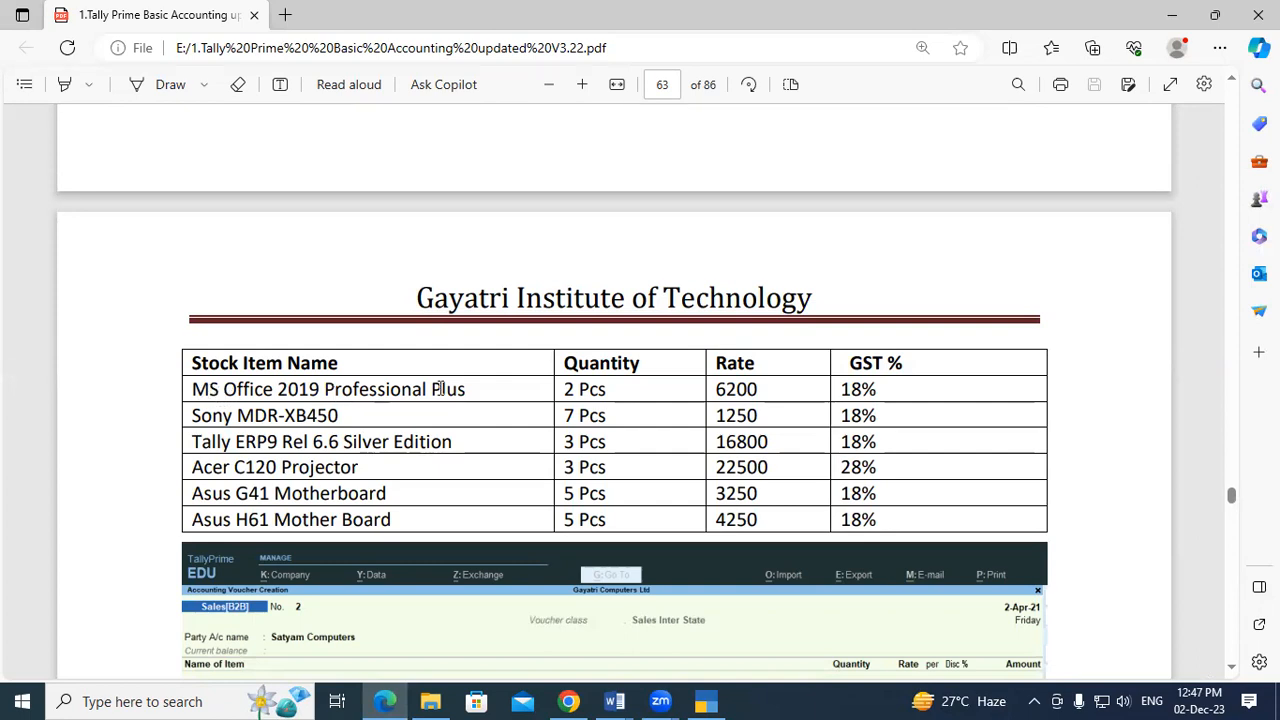
pyautogui.hotkey('alt', 'Tab')
pyautogui.write('Ms')
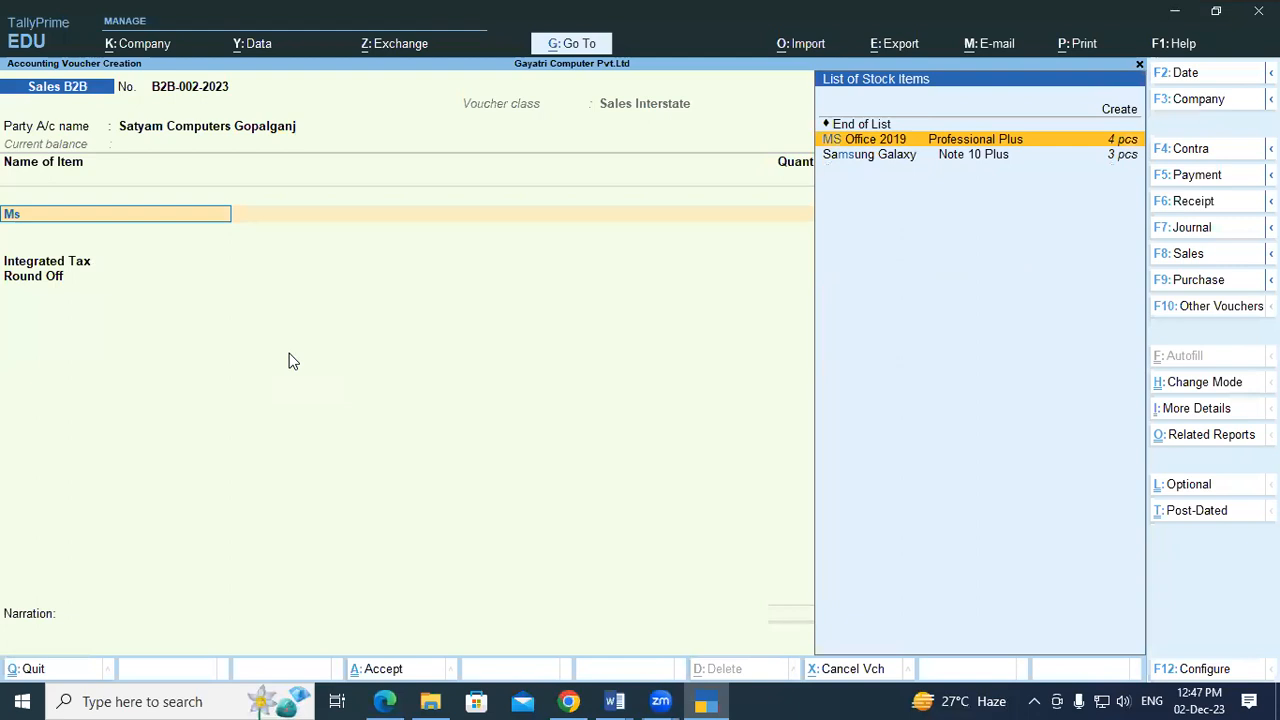
pyautogui.press('Return')
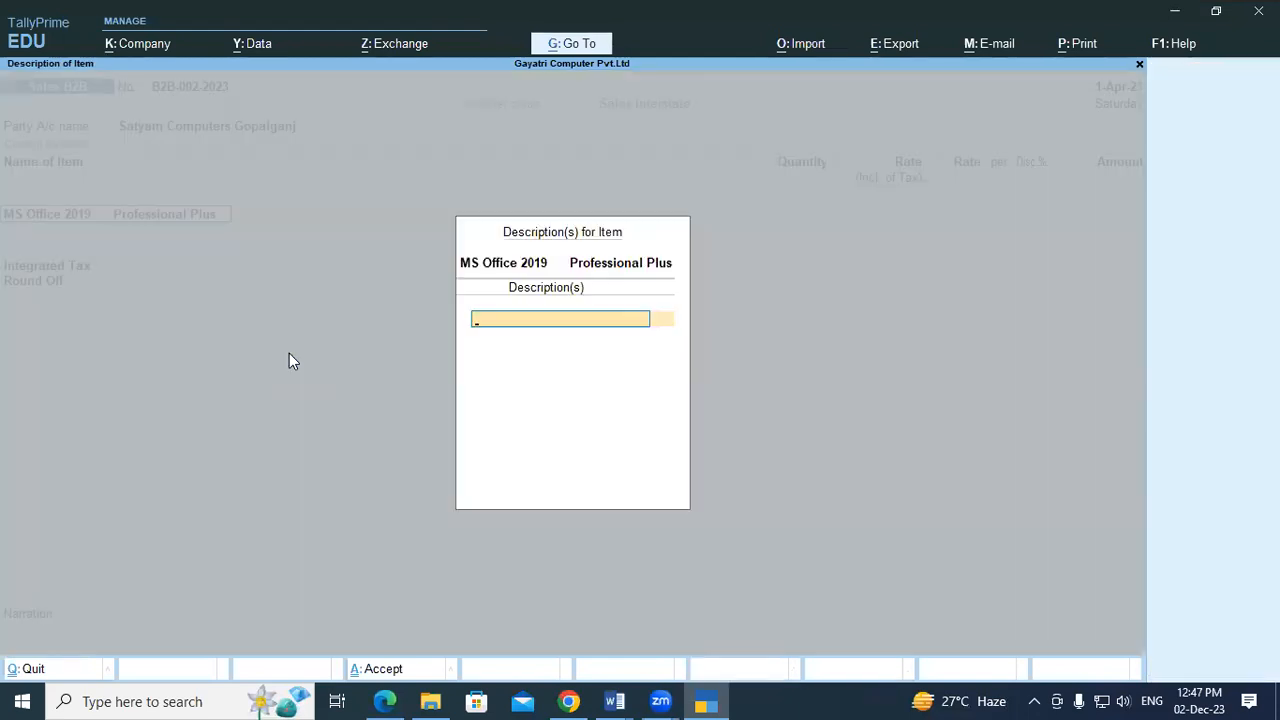
pyautogui.hotkey('alt', 'Tab')
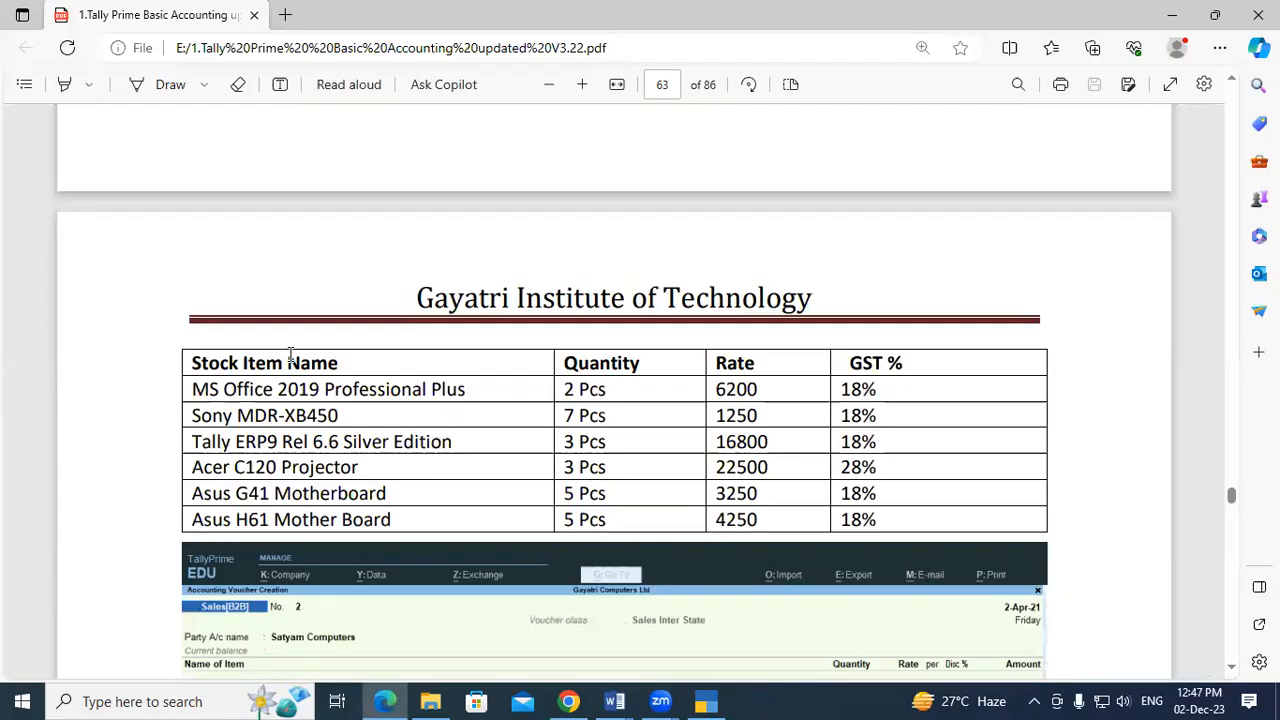
pyautogui.hotkey('alt', 'Tab')
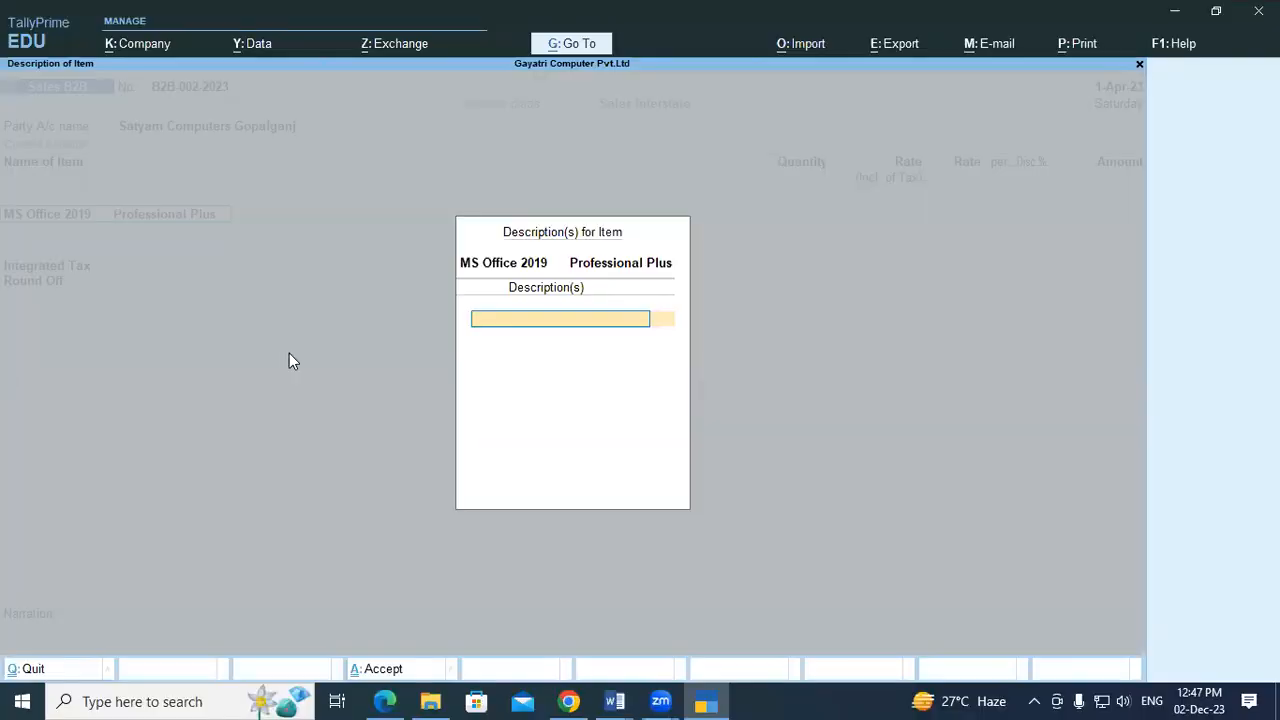
pyautogui.press('Return')
# Allocate 2 pcs of MS Office 2019 Professional Plus from the Shop location.
pyautogui.press('Down')
pyautogui.press('Down')
pyautogui.press('Return')
pyautogui.write('2')
pyautogui.press('Return')
pyautogui.press('Return')
# Check the item's rate in the PDF, set it to 6,200 per pcs, and accept the item line and tax entries.
pyautogui.hotkey('alt', 'Tab')
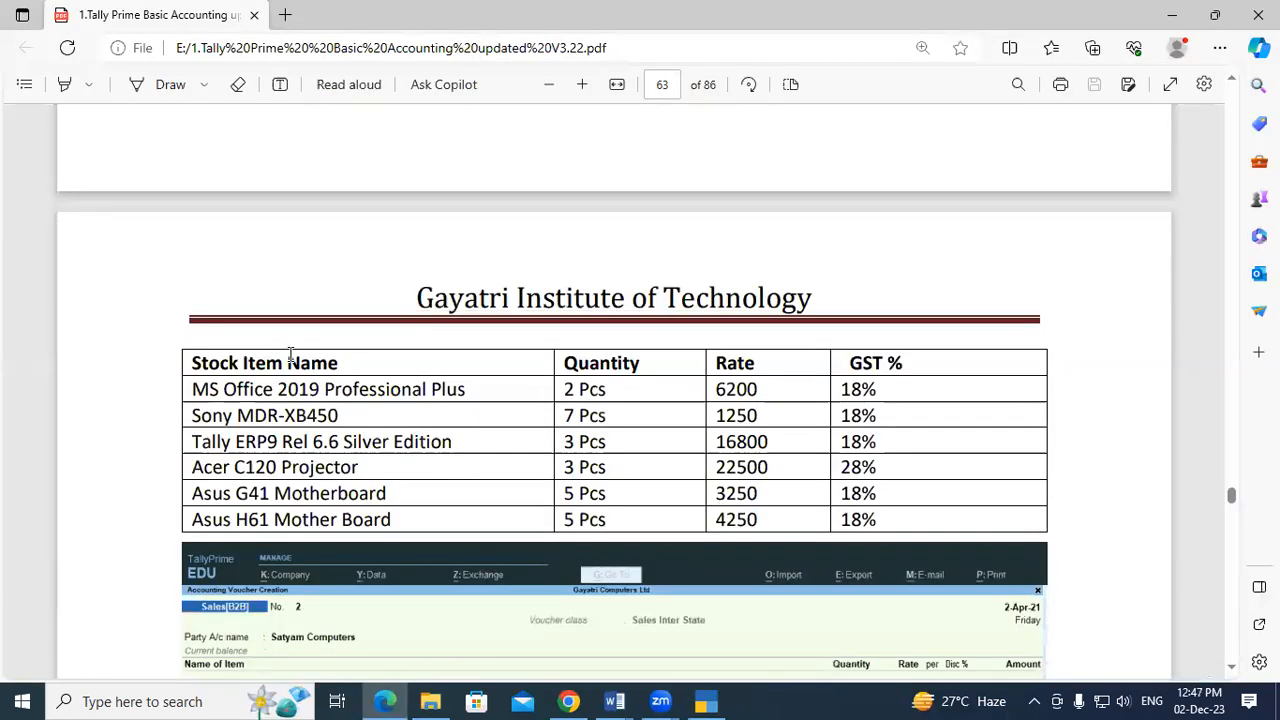
pyautogui.hotkey('alt', 'Tab')
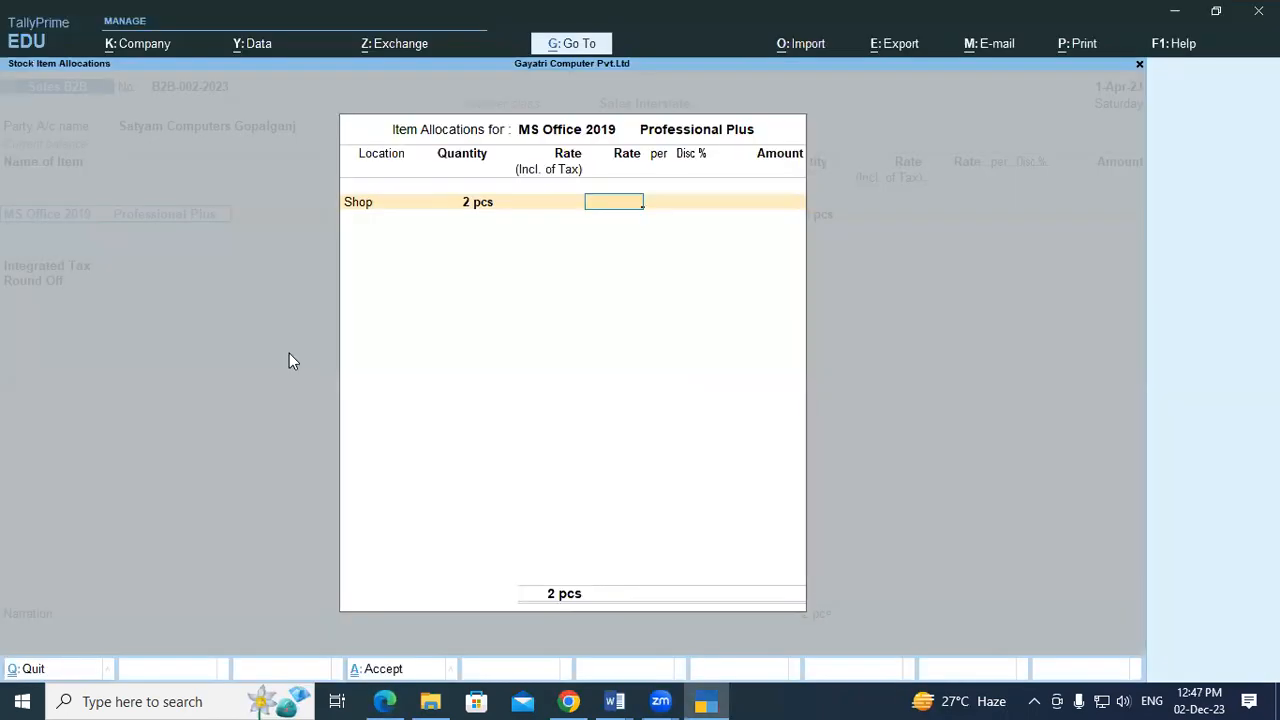
pyautogui.press('BackSpace')
pyautogui.write('6200')
pyautogui.press('Return')
pyautogui.press('Return')
pyautogui.press('Return')
pyautogui.press('Return')
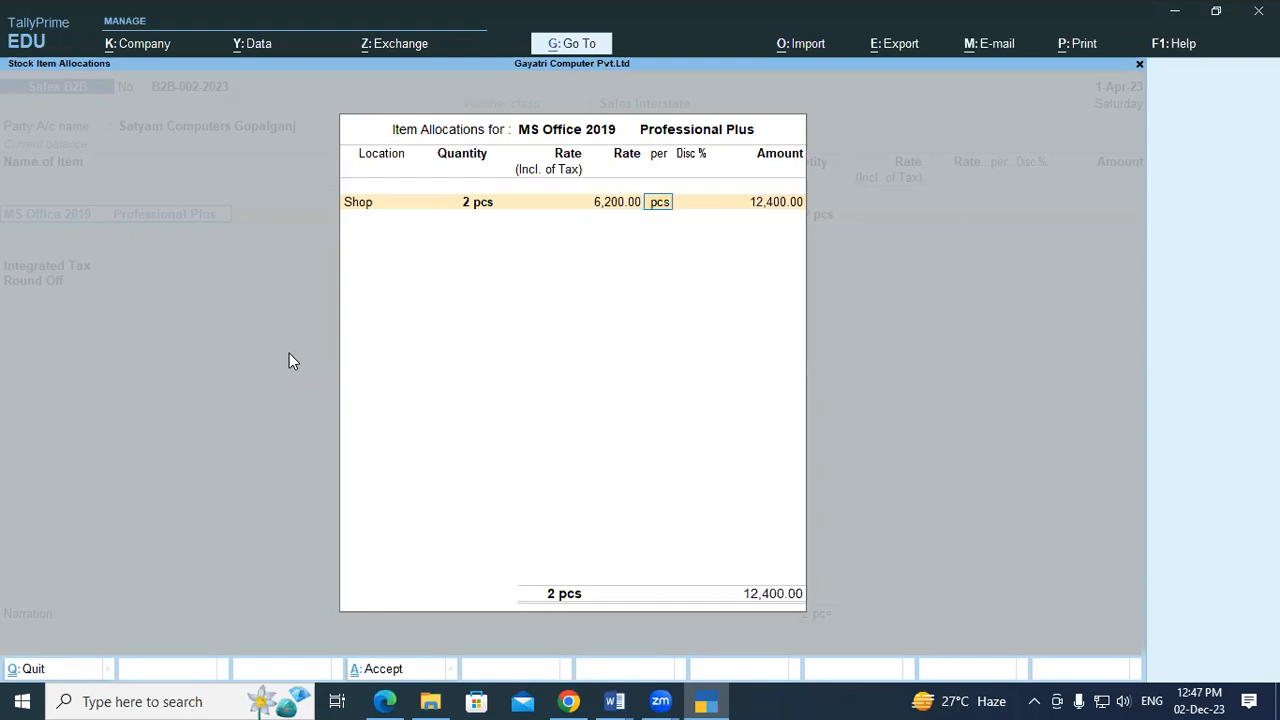
pyautogui.press('Return')
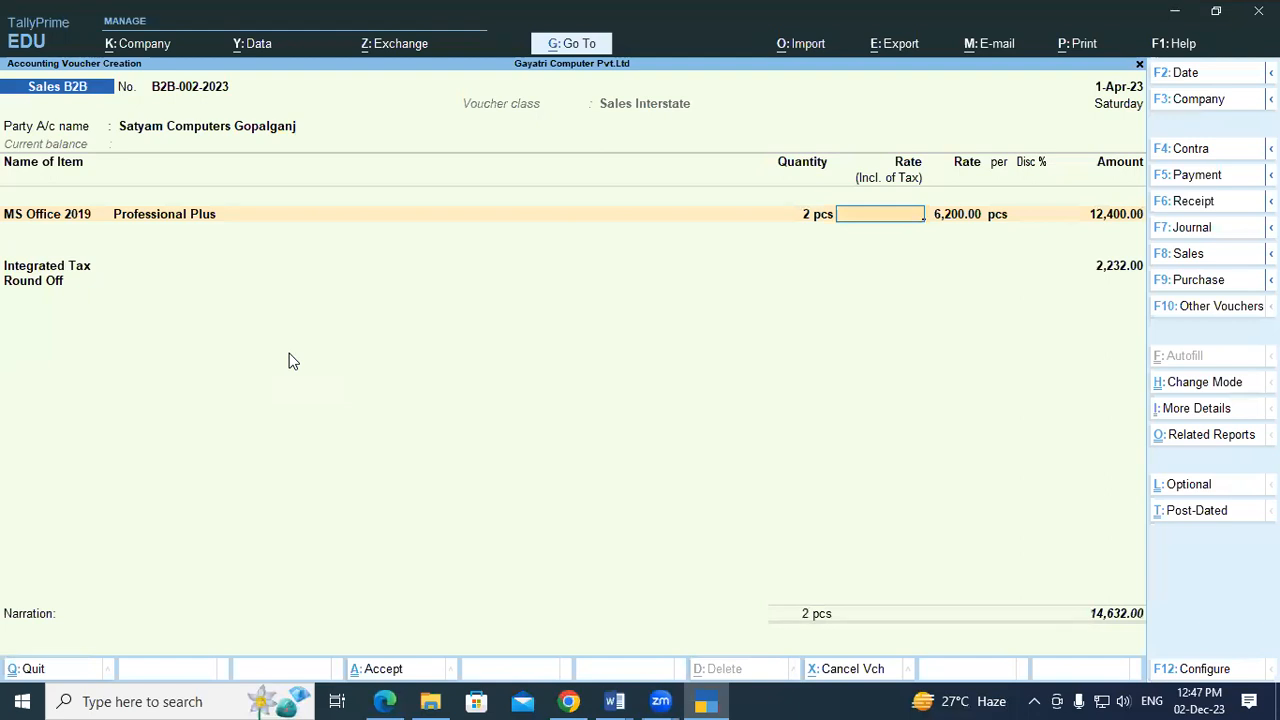
pyautogui.press('Return')
pyautogui.press('Return')
pyautogui.press('Return')
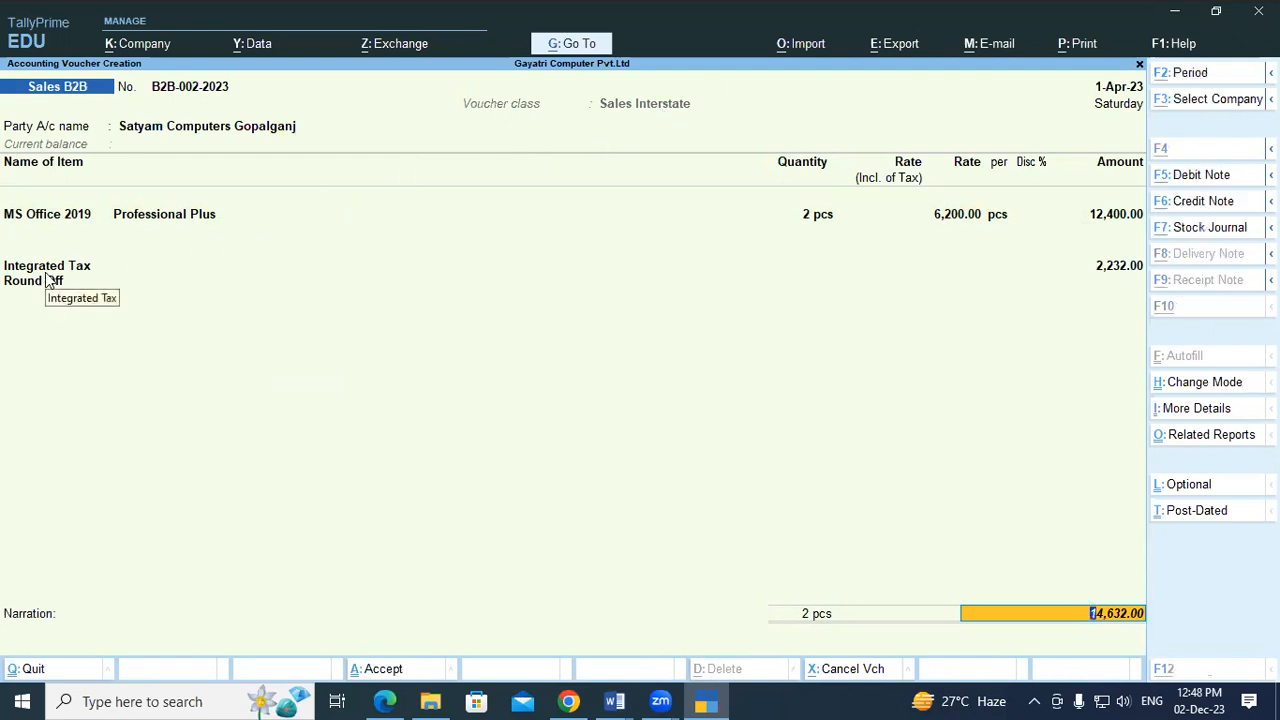
# Review the PDF's interstate sale example and the following B2B-003 sale to HP Logic PC World with its discount and additional charges.
pyautogui.hotkey('alt', 'Tab')
pyautogui.scroll(-4, 290, 420)
pyautogui.scroll(-2, 290, 420)
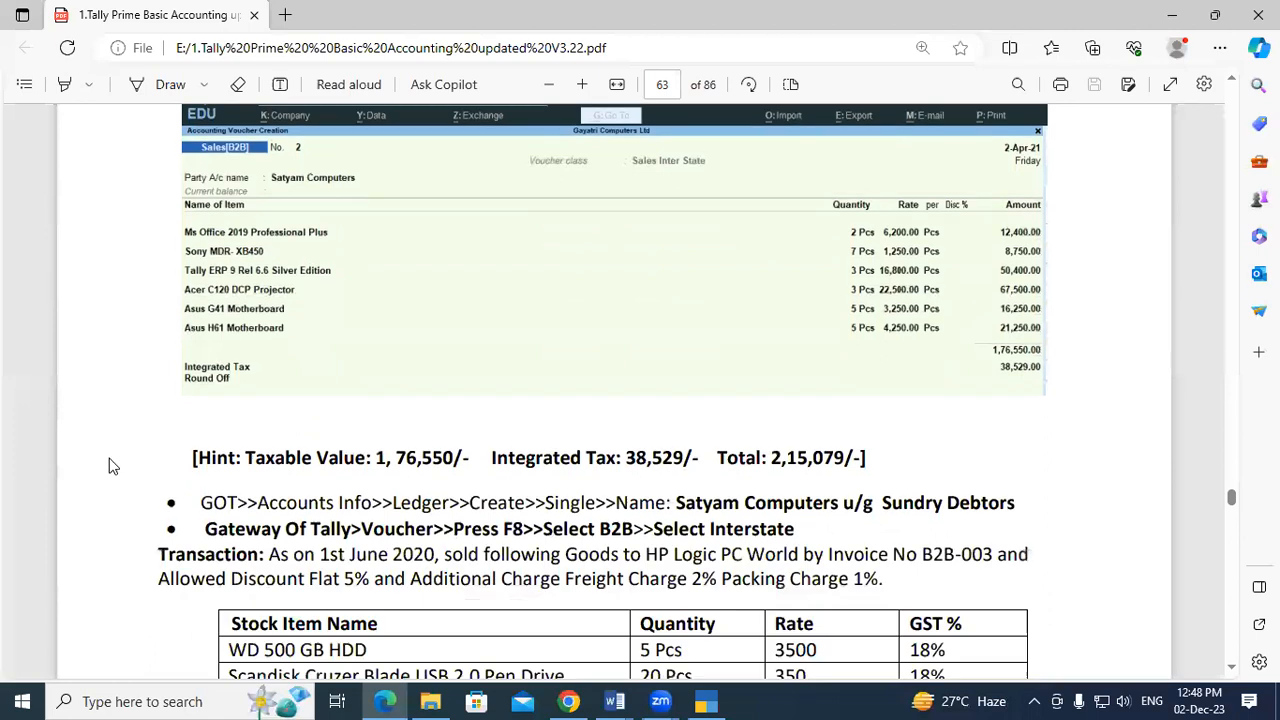
pyautogui.scroll(-2, 580, 405)
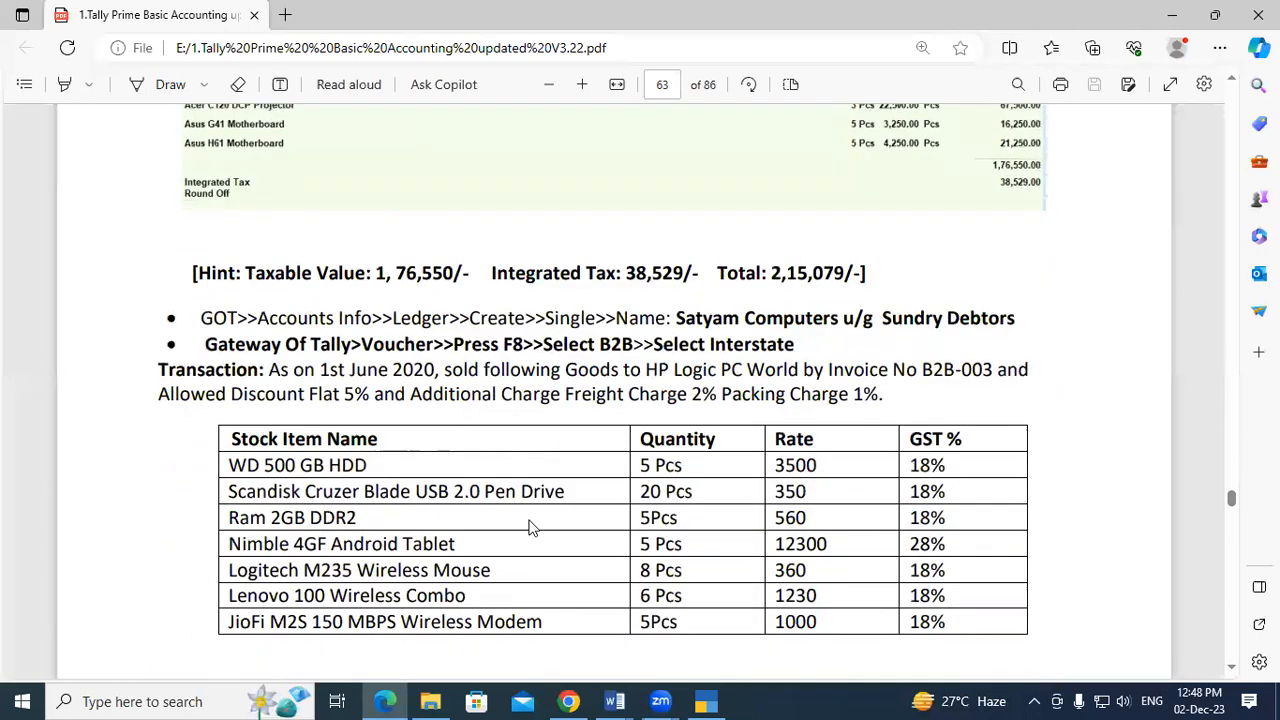
pyautogui.scroll(-3, 334, 457)
pyautogui.scroll(2, 335, 457)
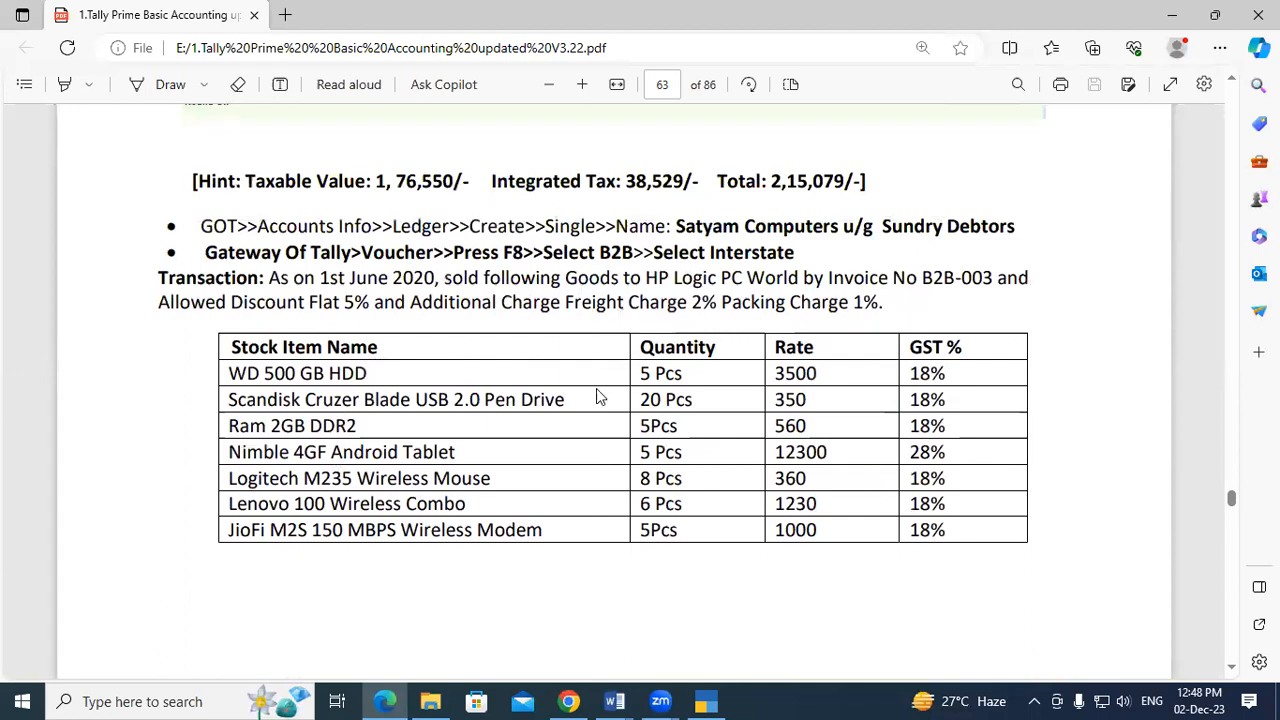
pyautogui.scroll(-3, 345, 390)
pyautogui.scroll(-8, 341, 390)
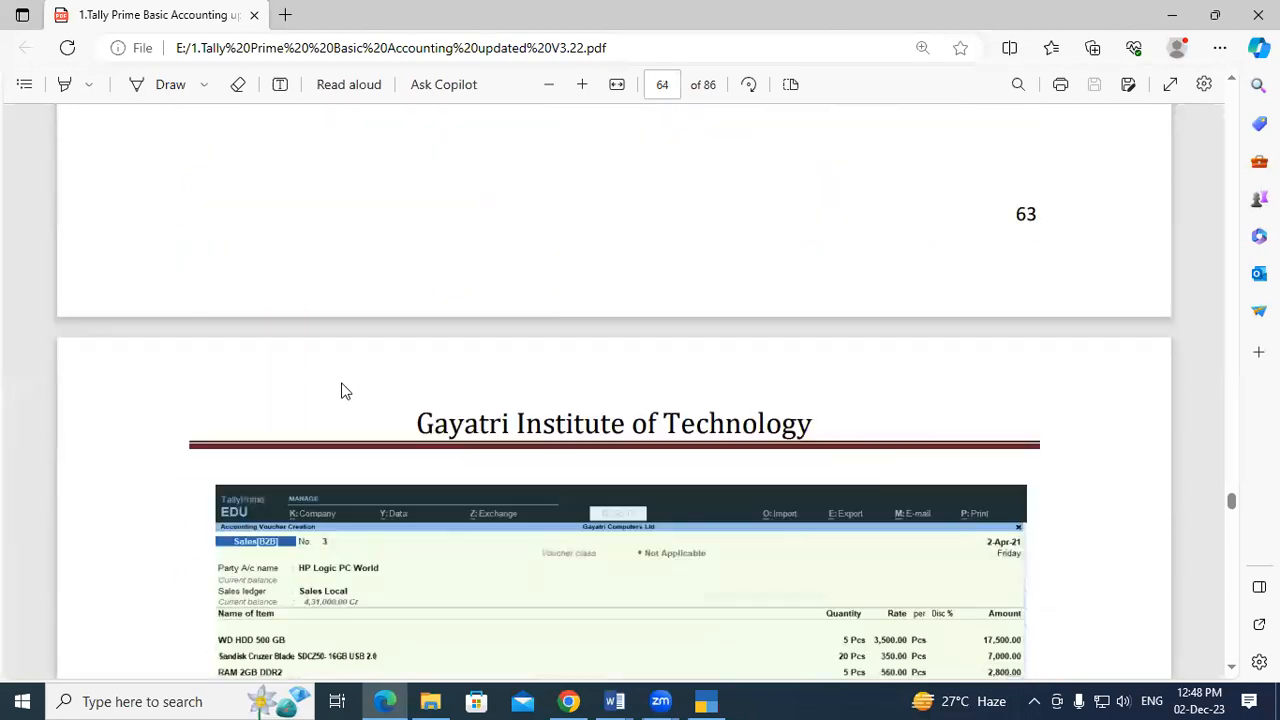
pyautogui.scroll(-3, 253, 497)
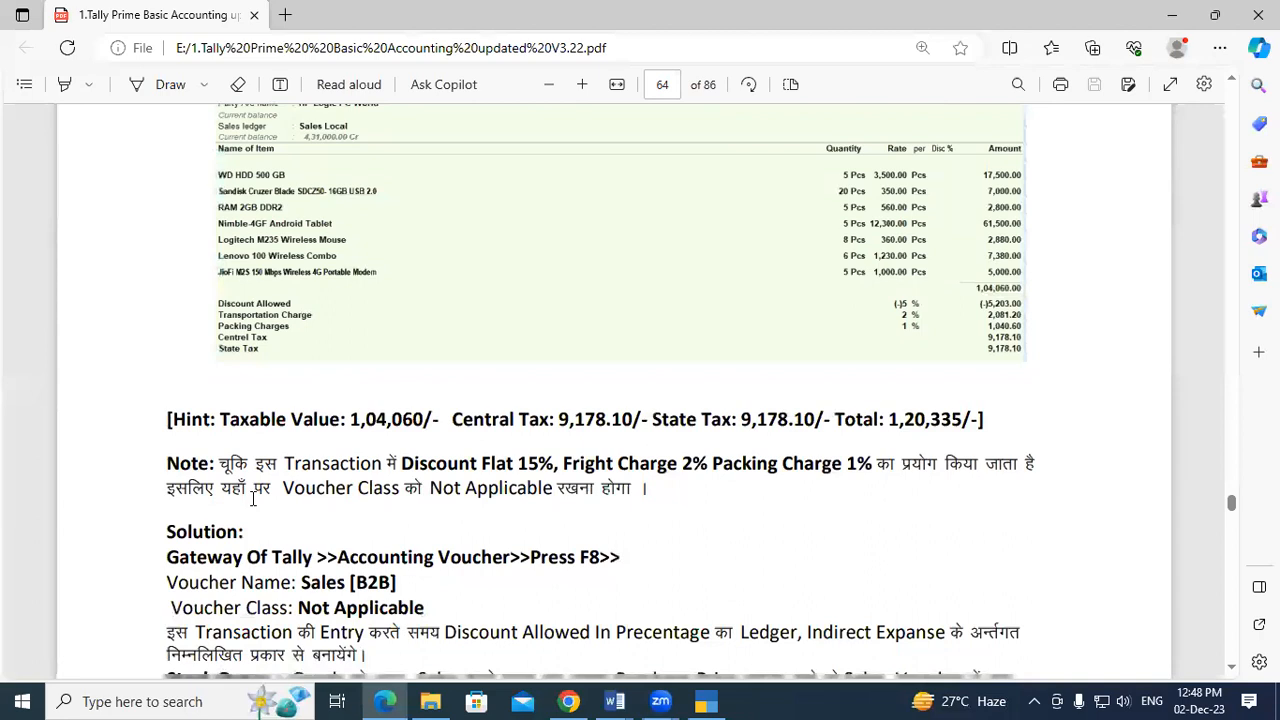